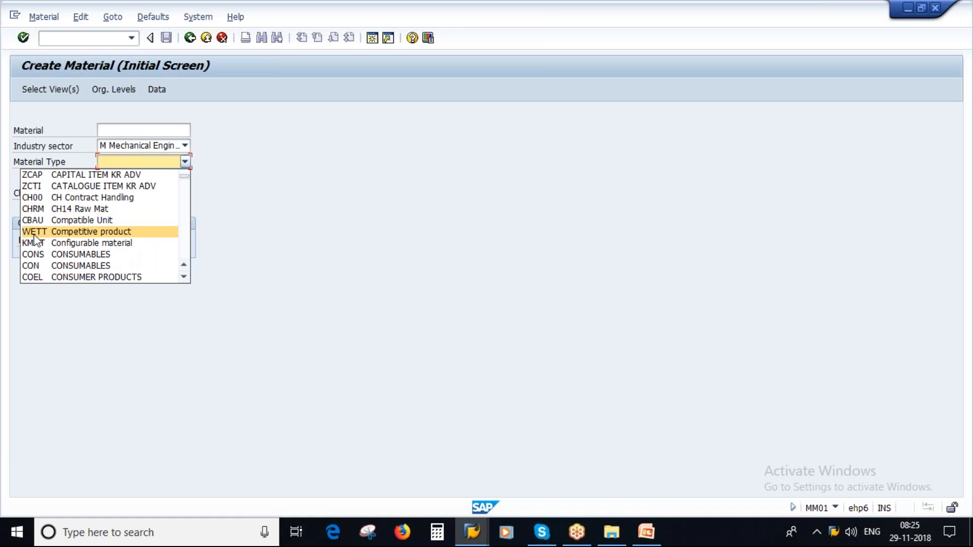
Step: Leave the Material Type blank and start a second SAP session
left_click(287, 226)
left_click(370, 42)
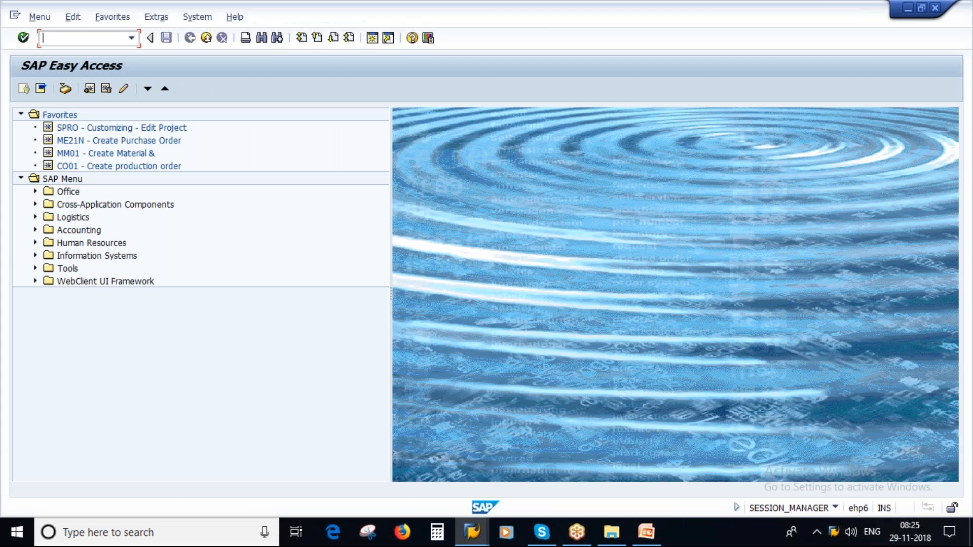
Step: Run SPRO and open Logistics - General > Material Master > Basic Settings > Material Types > Define Attributes of Material Types
double_click(86, 127)
left_click(42, 90)
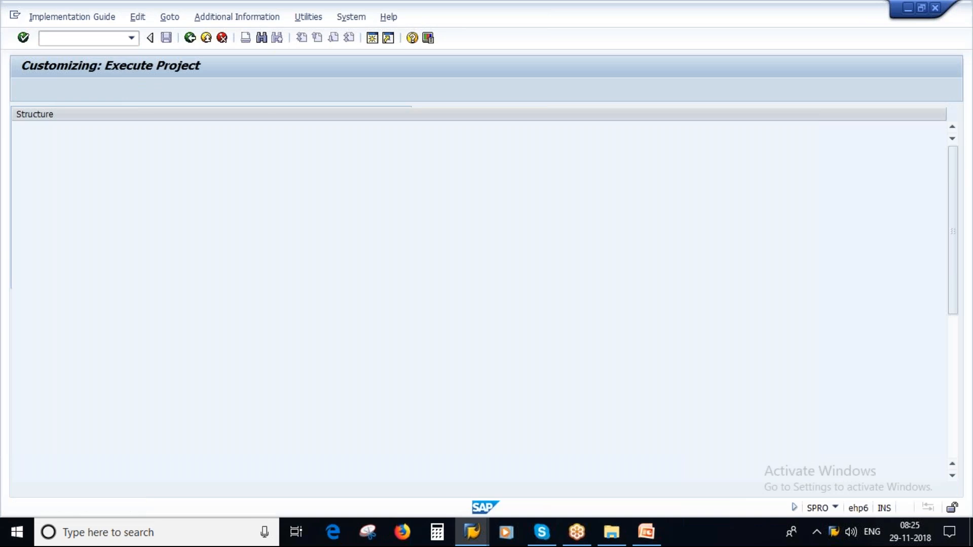
scroll(384, 340, "down", 4)
scroll(383, 340, "down", 1)
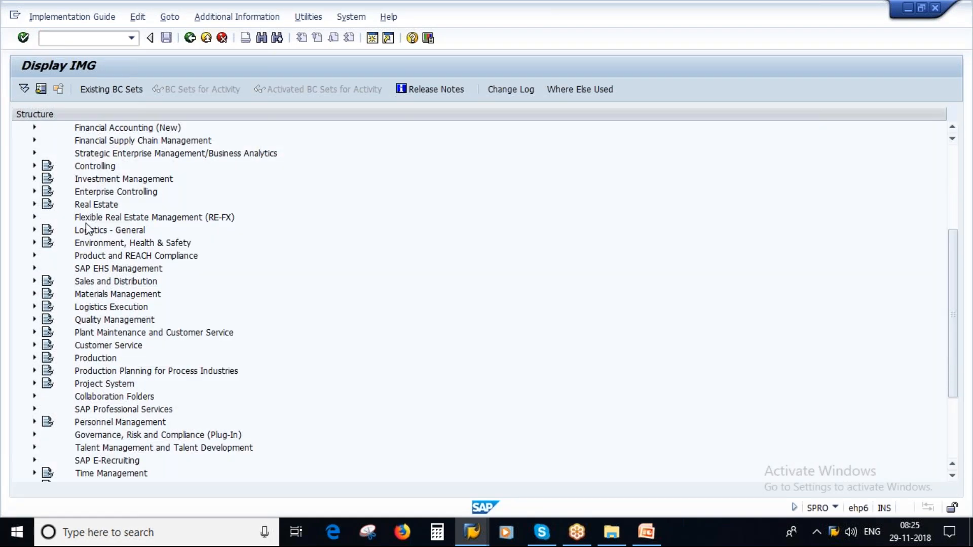
left_click(112, 232)
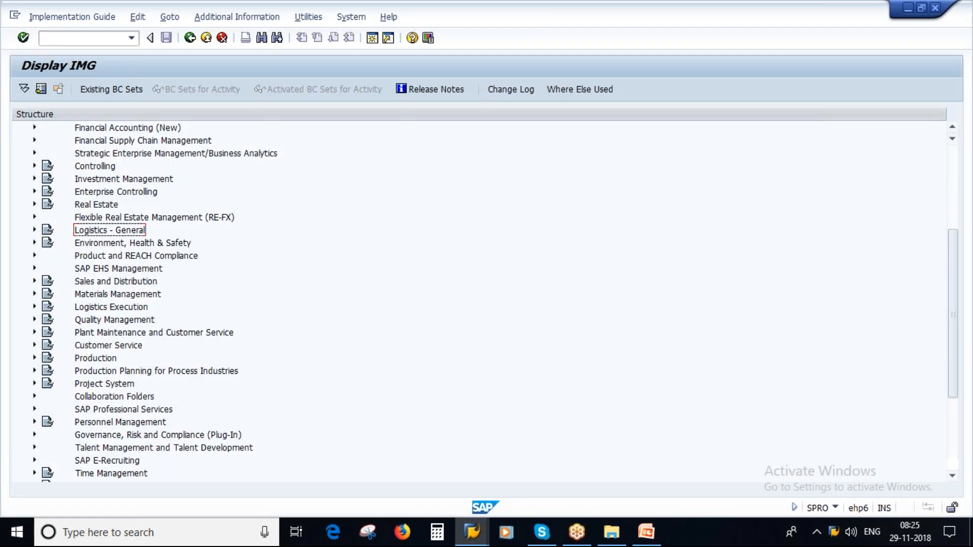
left_click(35, 231)
left_click(118, 170)
left_click(48, 167)
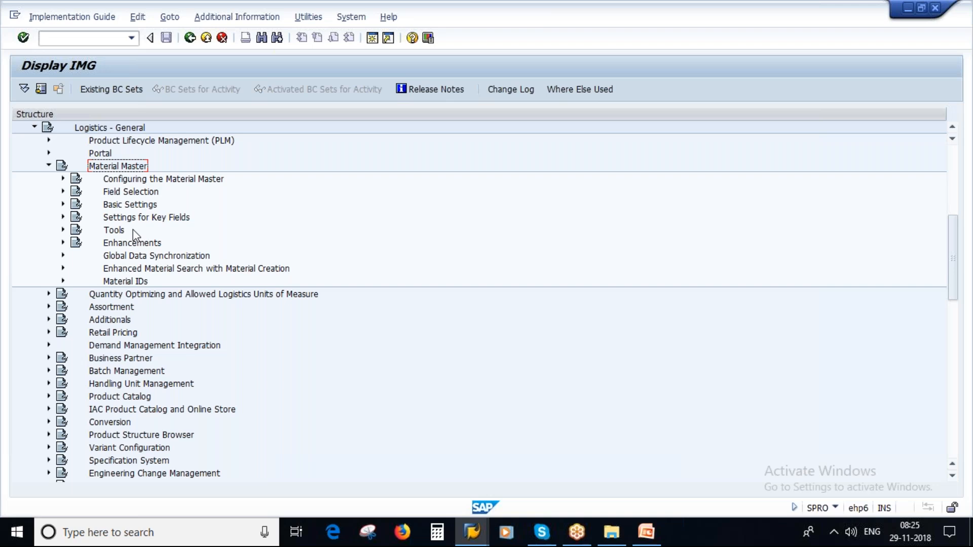
double_click(121, 205)
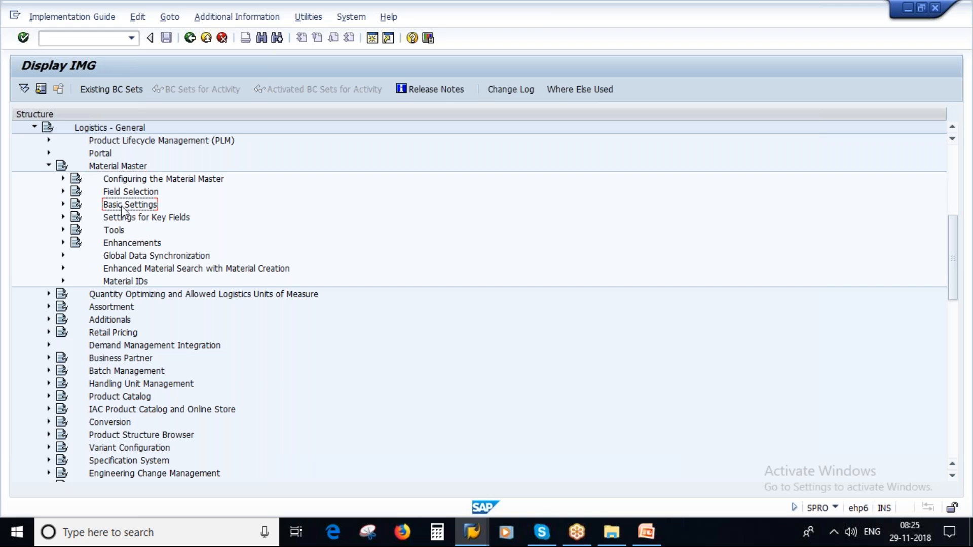
left_click(118, 256)
left_click(77, 256)
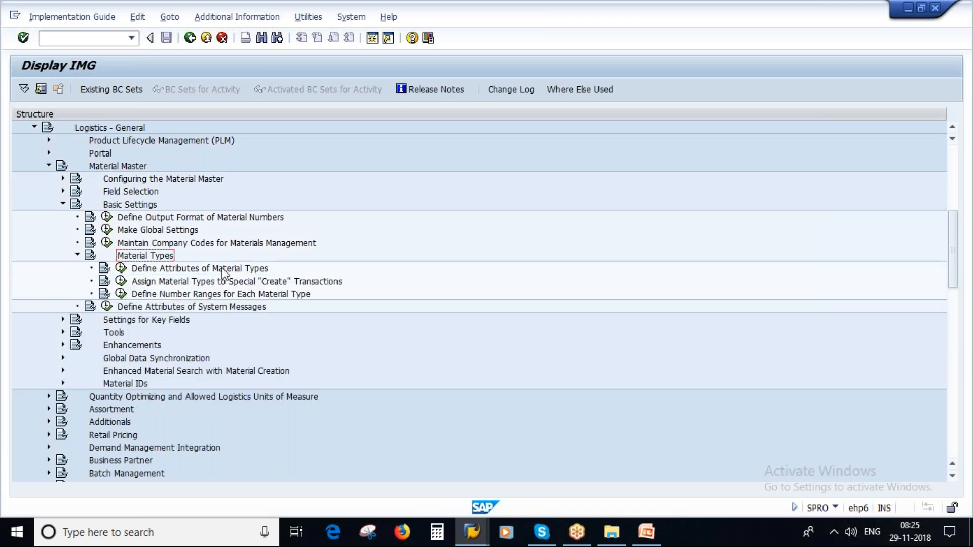
left_click(120, 269)
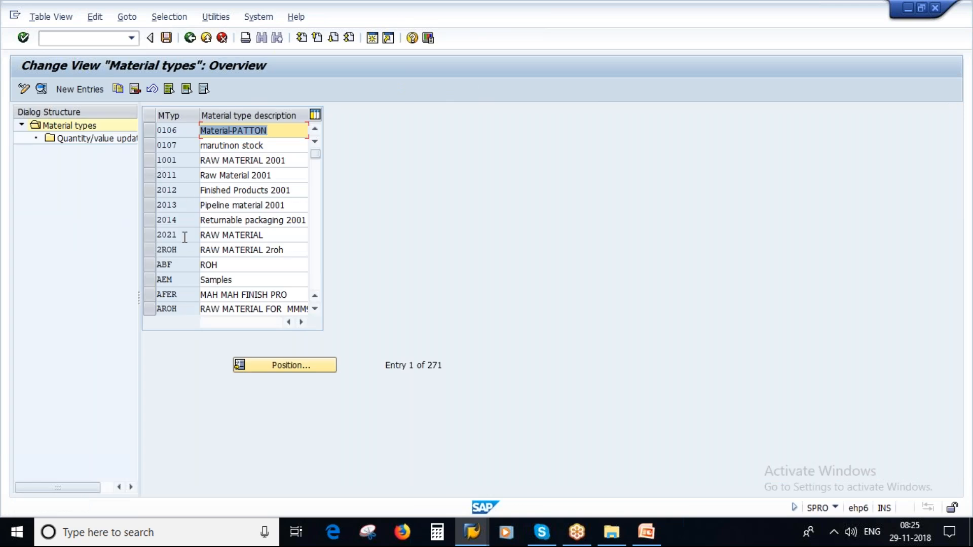
Step: Position the material types table on FERT and open its Finished Products (Std) details
scroll(184, 237, "down", 4)
scroll(195, 252, "down", 3)
left_click(289, 366)
type("FERT")
left_click(193, 241)
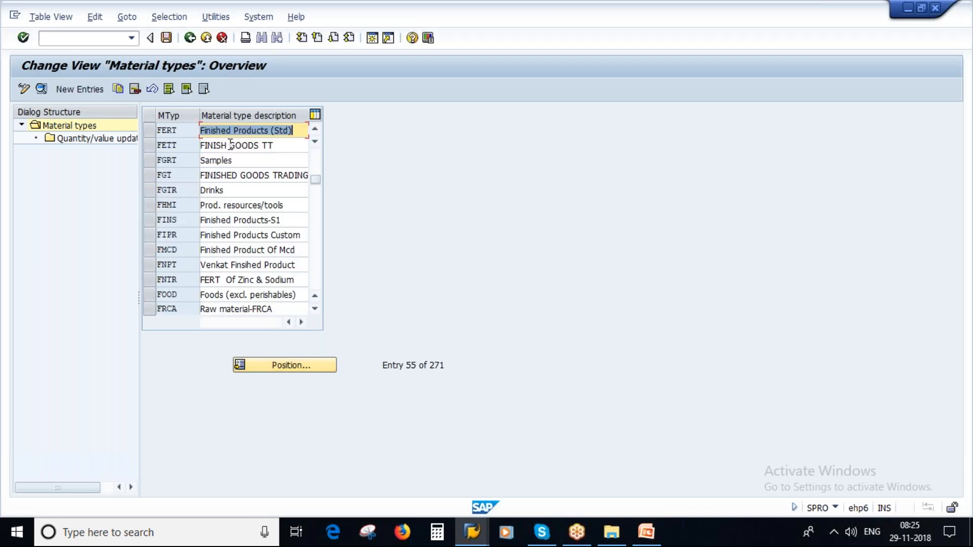
left_click(148, 130)
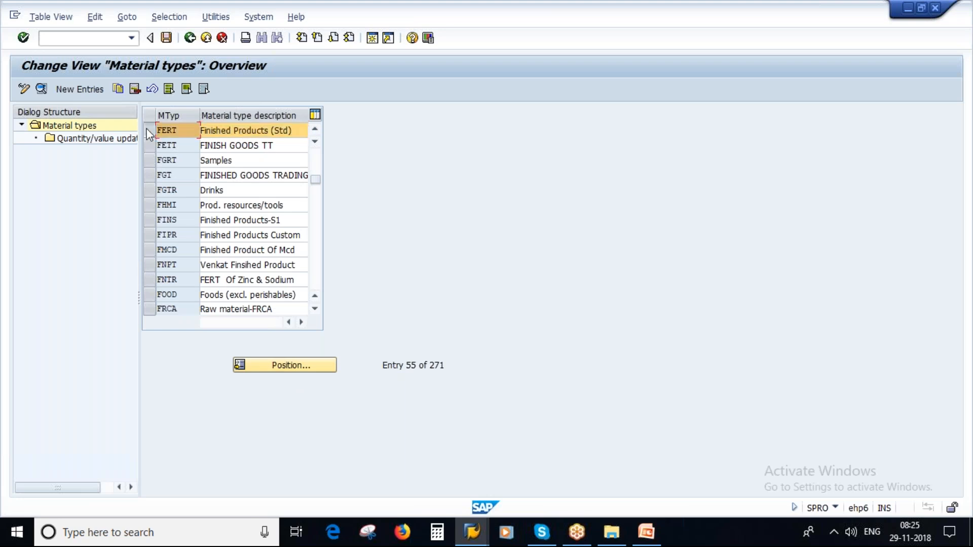
left_click(41, 87)
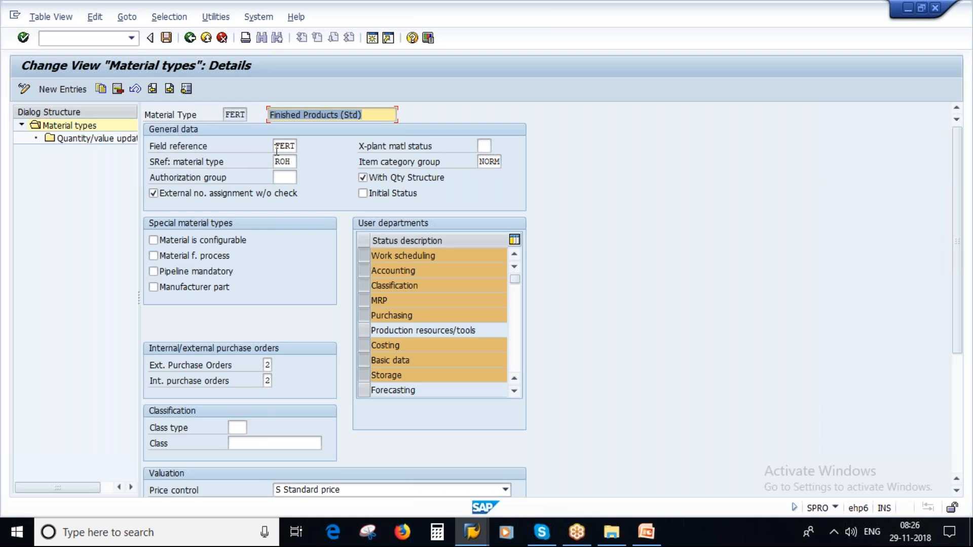
Step: Inspect FERT's code, Finished Products (Std) description, field reference FERT and empty cross-plant status field
double_click(229, 115)
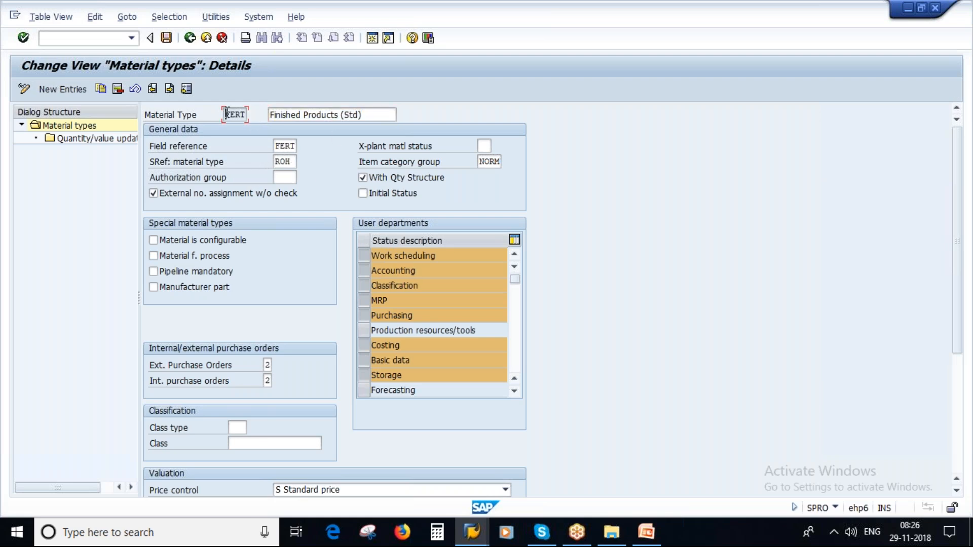
left_click_drag(394, 115, 269, 114)
double_click(282, 145)
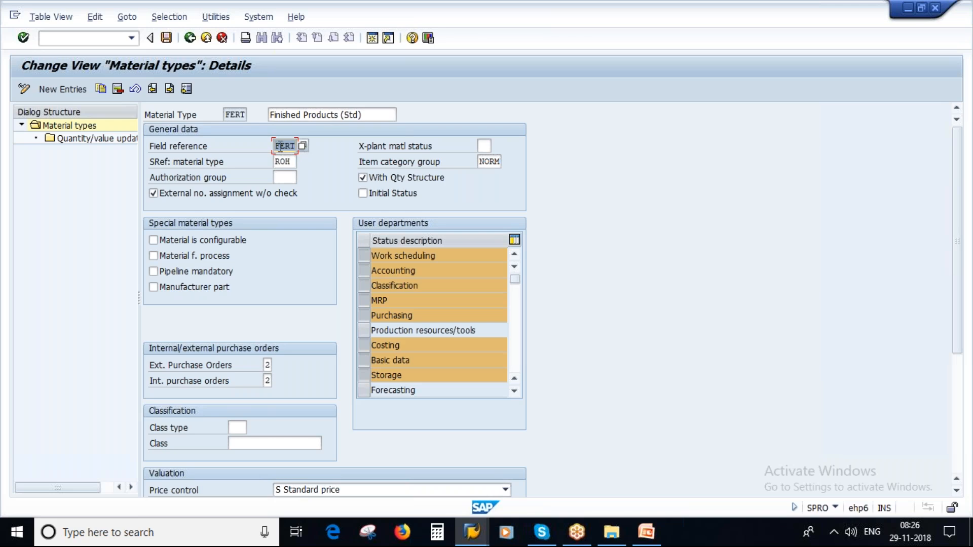
left_click(482, 146)
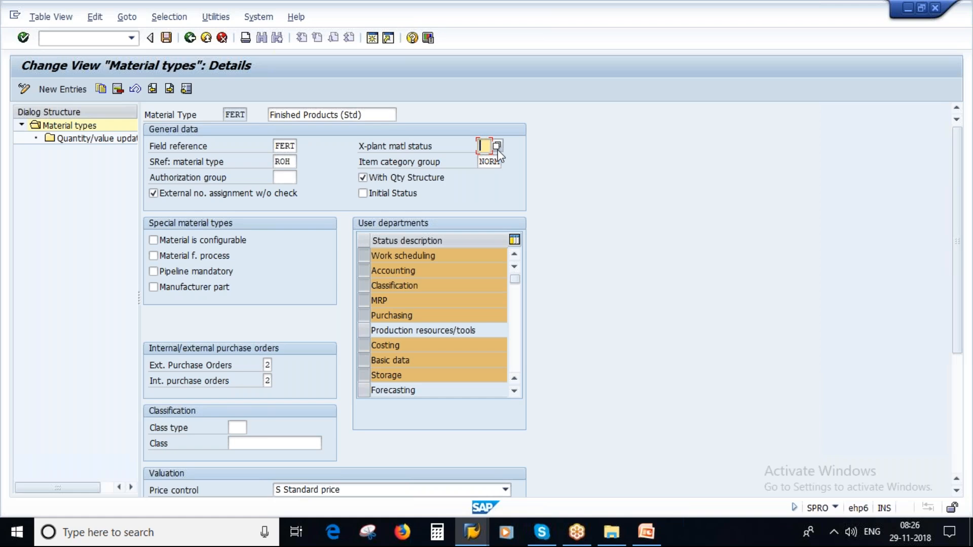
left_click(476, 534)
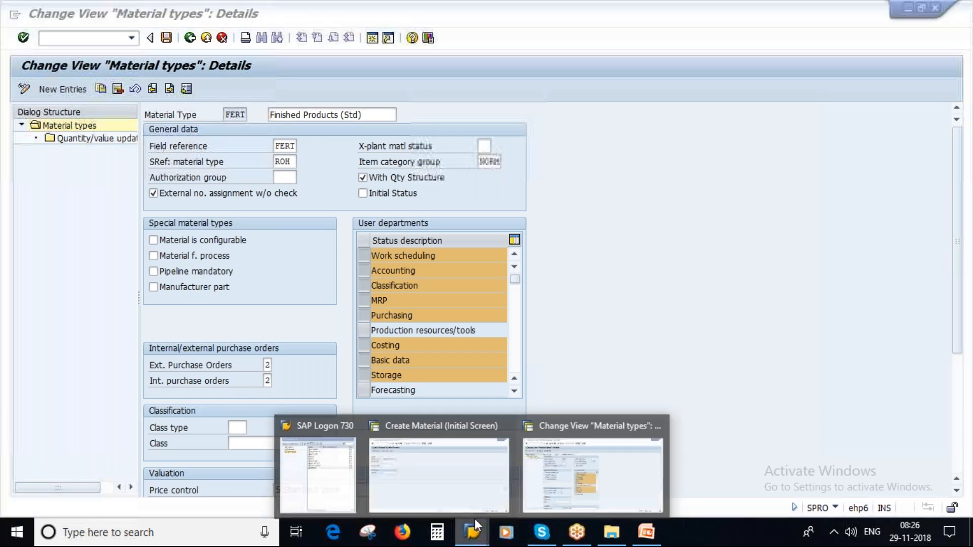
Step: In the Create Material window, set Material Type to FERT Finished Products (Std)
left_click(570, 465)
left_click(472, 532)
left_click(395, 465)
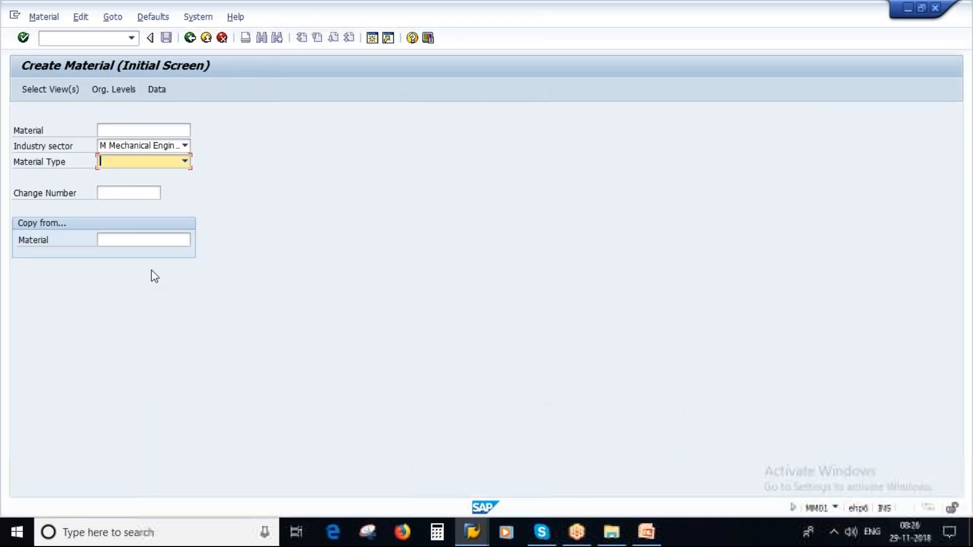
key("f")
left_click(186, 162)
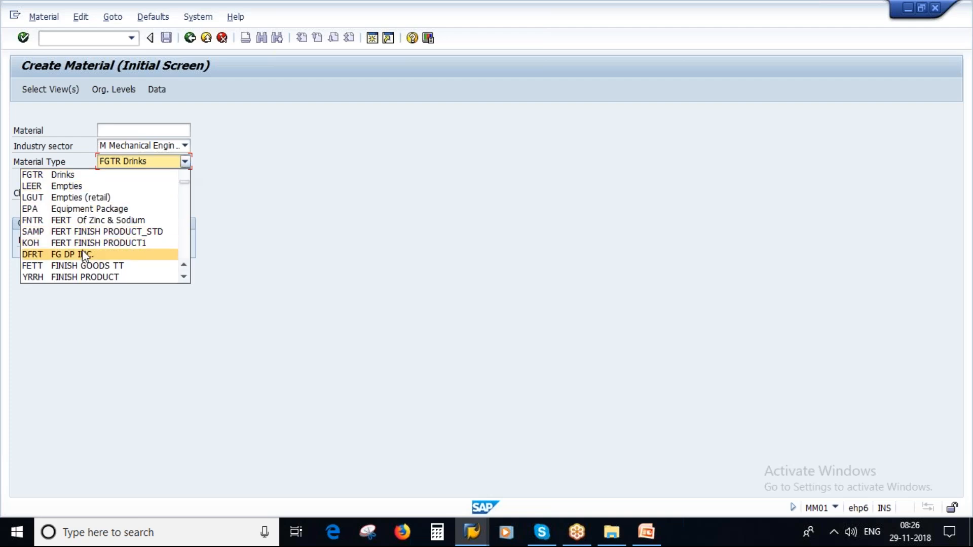
scroll(81, 228, "down", 1)
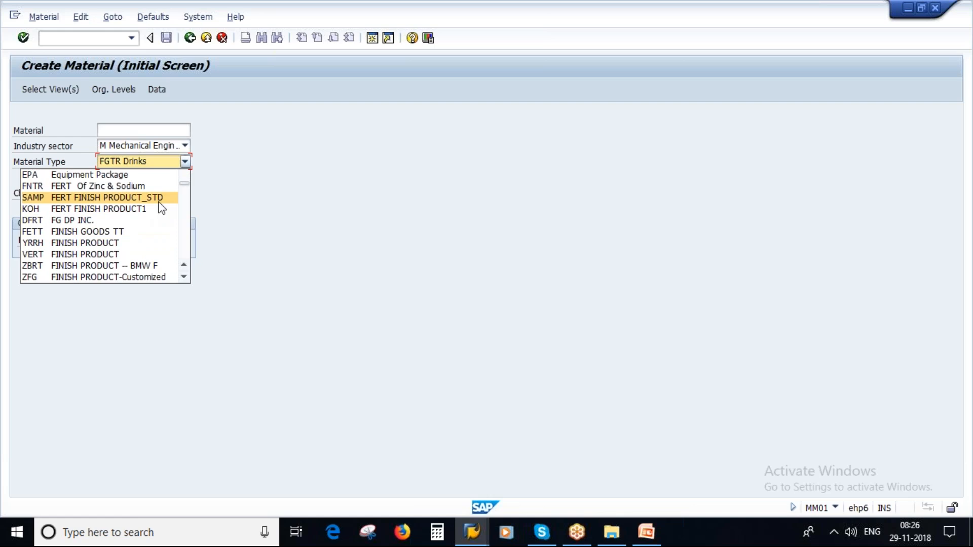
scroll(183, 182, "up", 5)
left_click(36, 175)
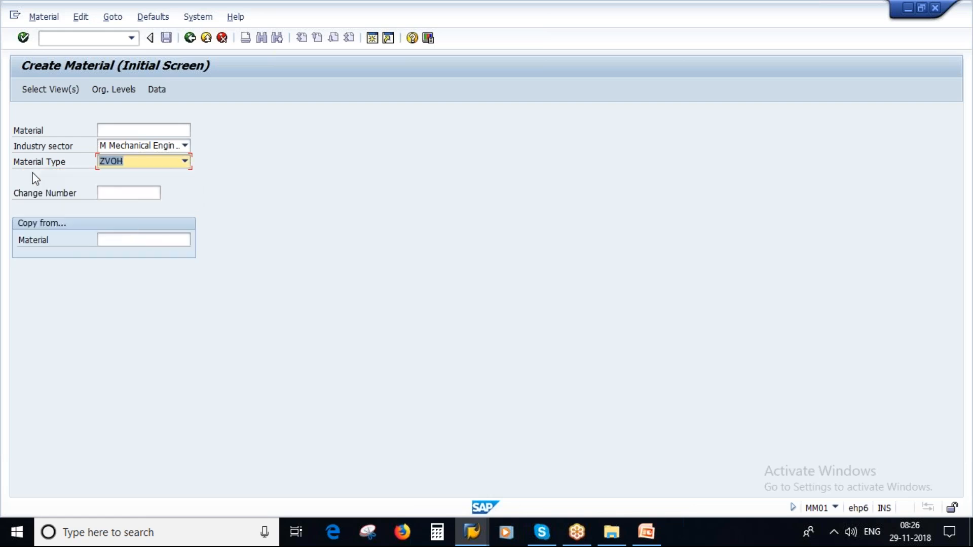
left_click(186, 163)
scroll(83, 257, "down", 5)
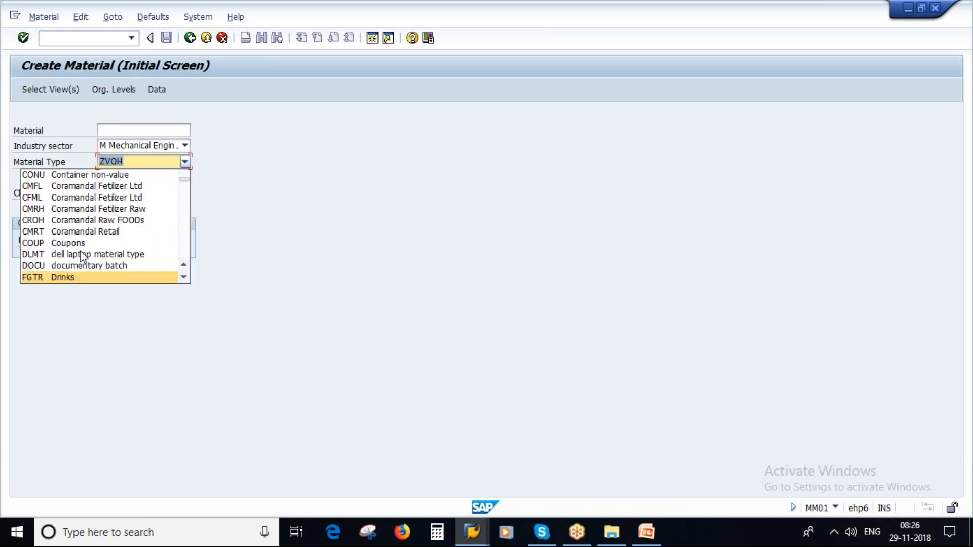
left_click(184, 277)
left_click(184, 277)
left_click(185, 277)
left_click(184, 277)
left_click(184, 277)
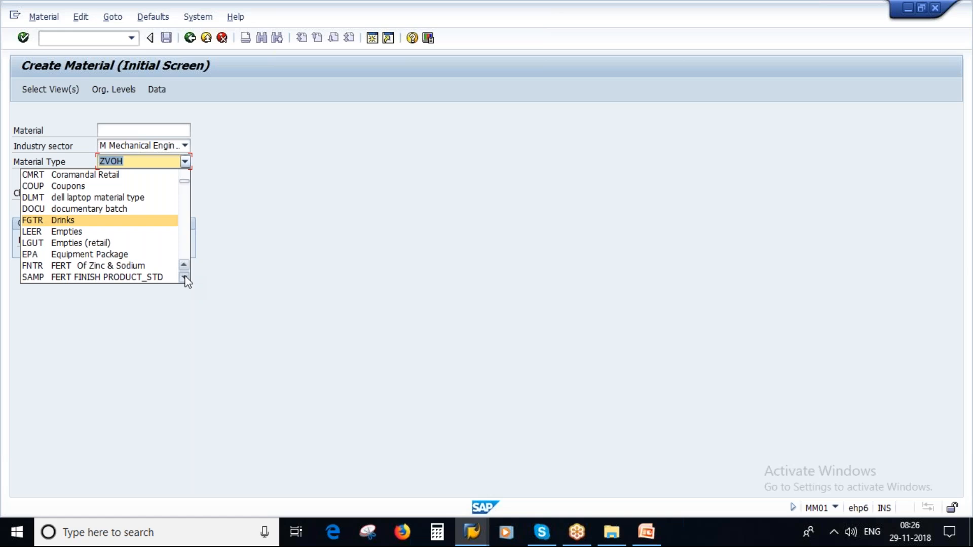
left_click(185, 277)
left_click(184, 277)
left_click(184, 277)
left_click(184, 277)
left_click(184, 277)
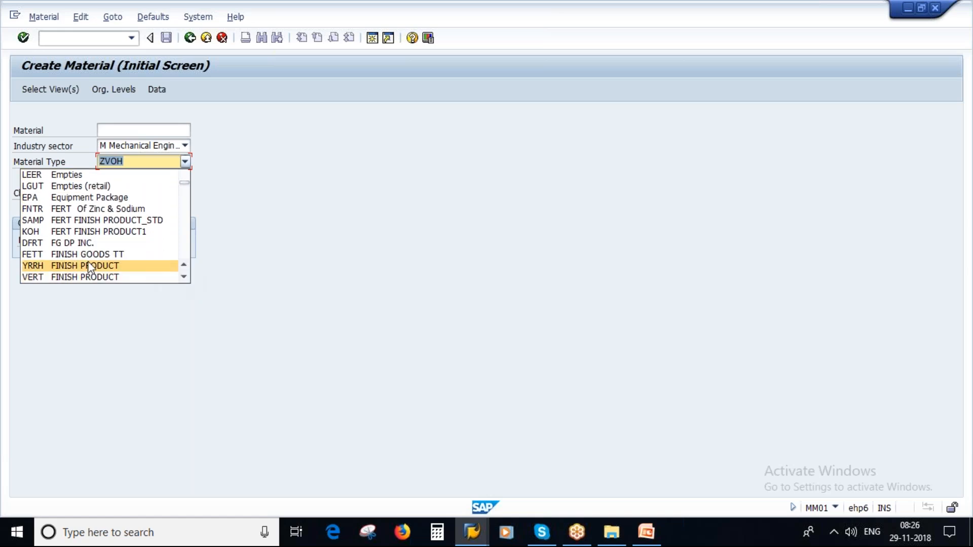
left_click(183, 277)
left_click(183, 277)
left_click(184, 277)
left_click(184, 277)
left_click(183, 277)
left_click(183, 277)
left_click(183, 277)
left_click(183, 277)
left_click(184, 277)
left_click(184, 277)
left_click(184, 278)
left_click(183, 277)
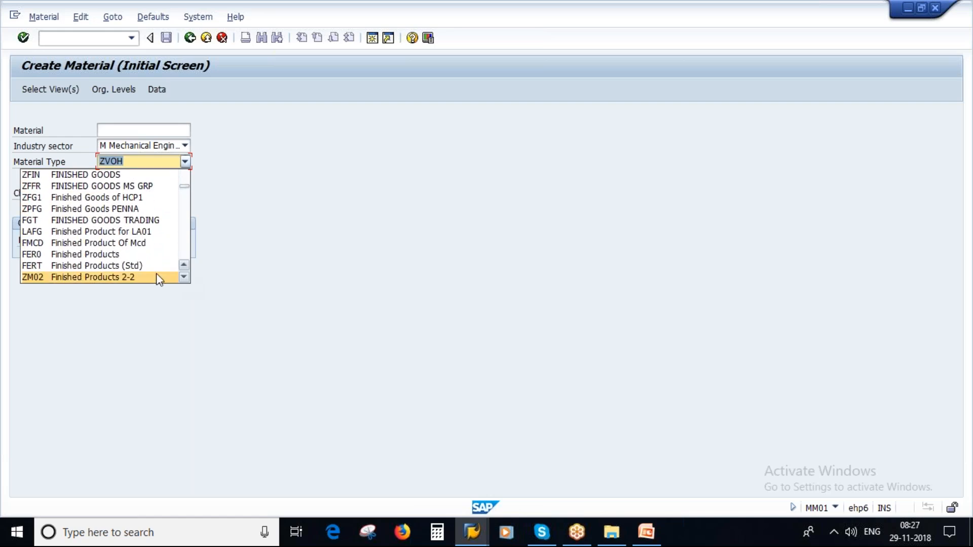
left_click(113, 268)
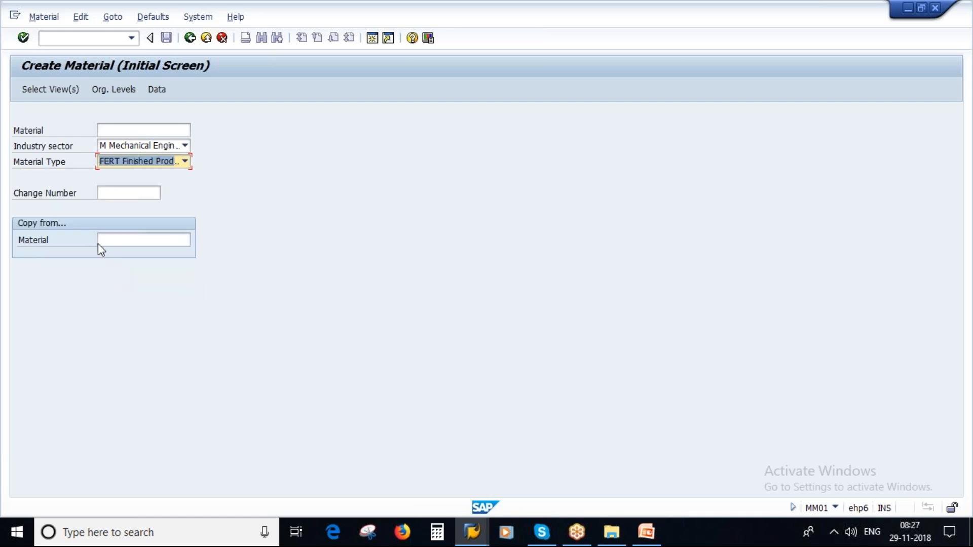
Step: Select the Basic Data 1 and Basic Data 2 views
left_click(40, 92)
left_click(215, 183)
left_click(216, 196)
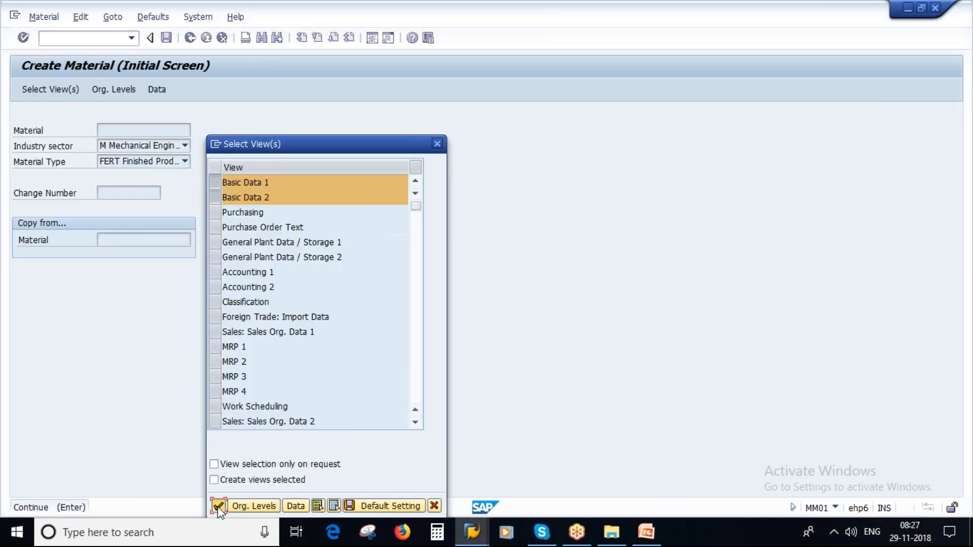
Step: Confirm the views and plant 1000, opening Basic data 1 of material 2000035
key("Return")
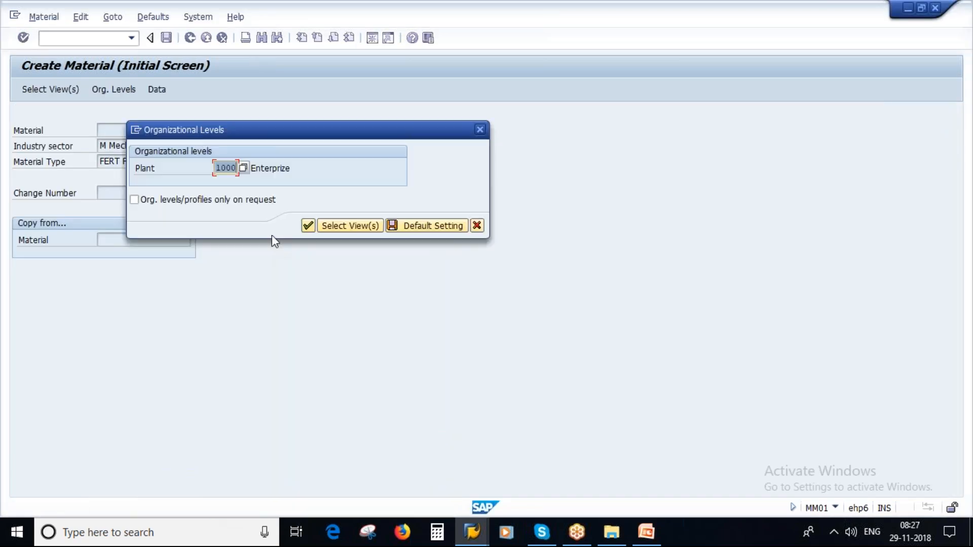
left_click(308, 226)
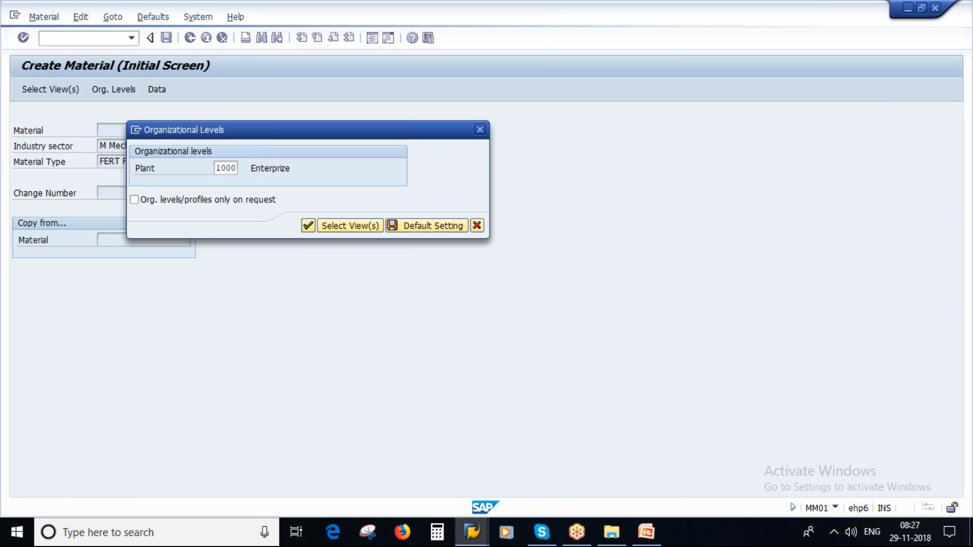
left_click(133, 255)
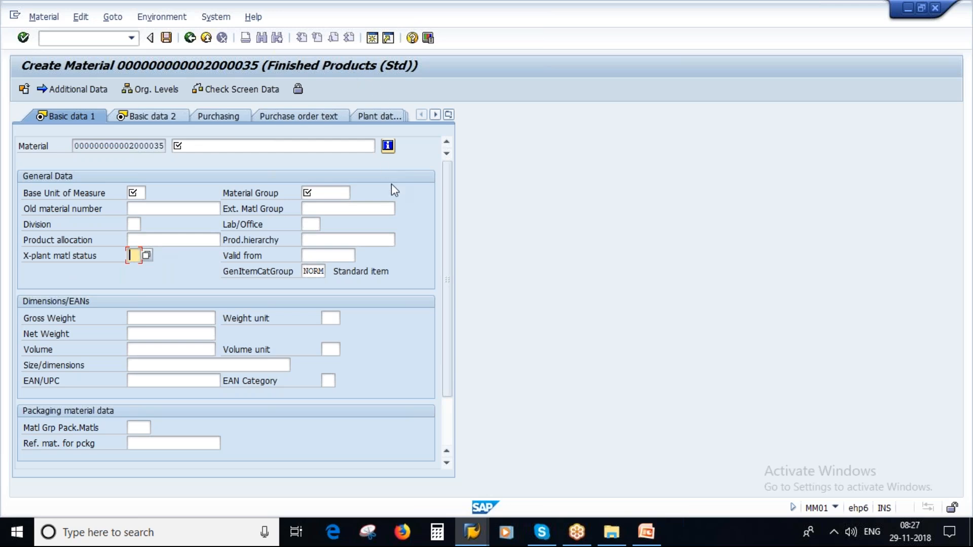
key("alt+Tab")
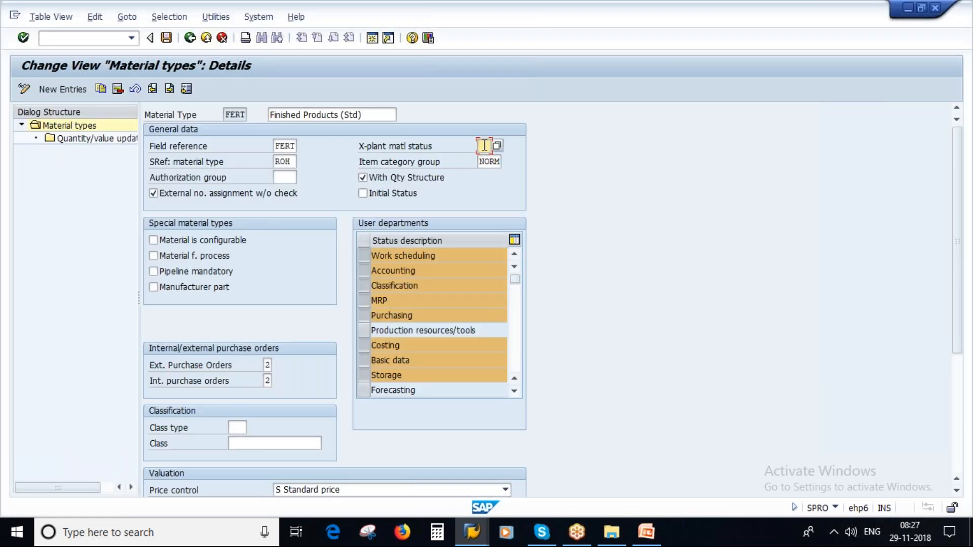
Step: Review FERT's cross-plant material status options, SRef material type ROH and item category group NORM
left_click(499, 148)
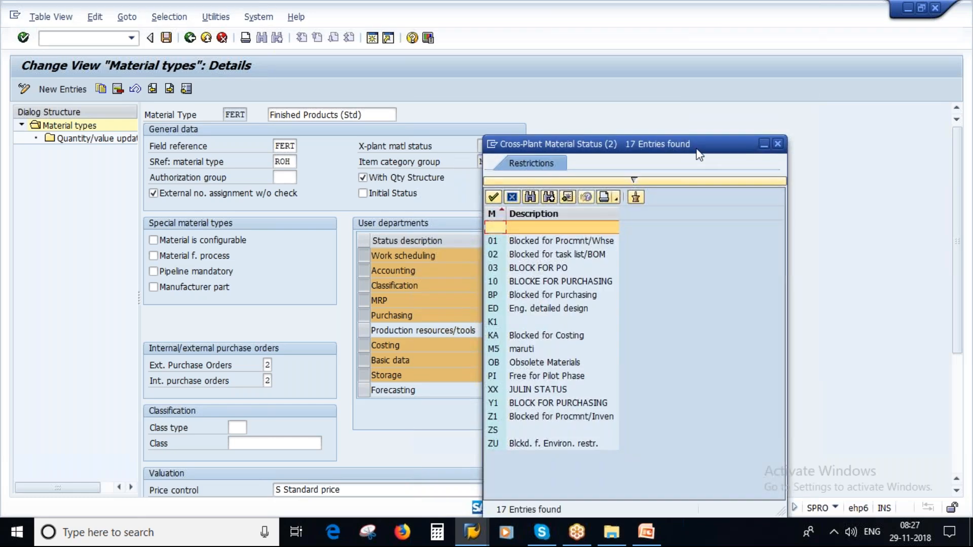
left_click_drag(696, 150, 617, 143)
left_click(698, 138)
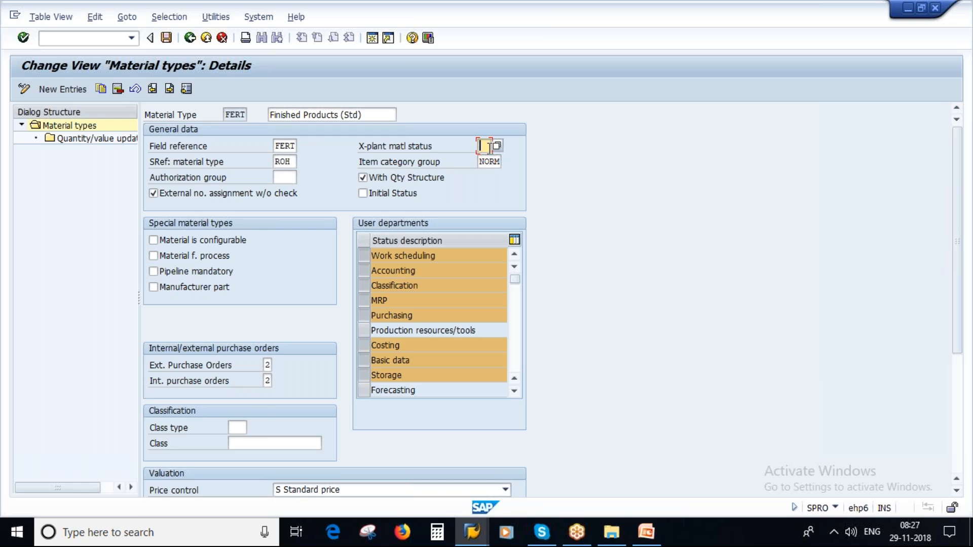
left_click(409, 152)
left_click_drag(294, 161, 269, 165)
left_click_drag(484, 161, 508, 164)
Step: Exit material 2000035 and discard it without saving
key("alt+Tab")
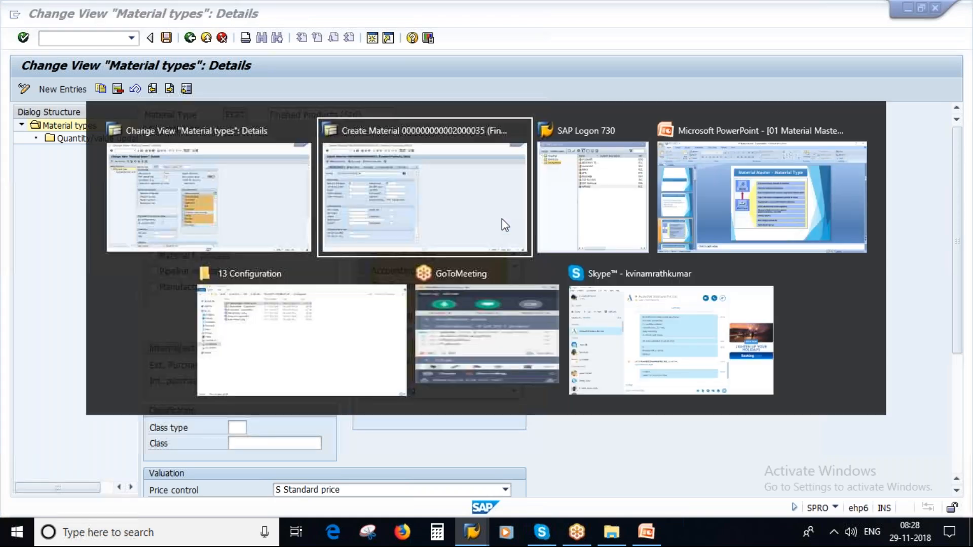
left_click(208, 146)
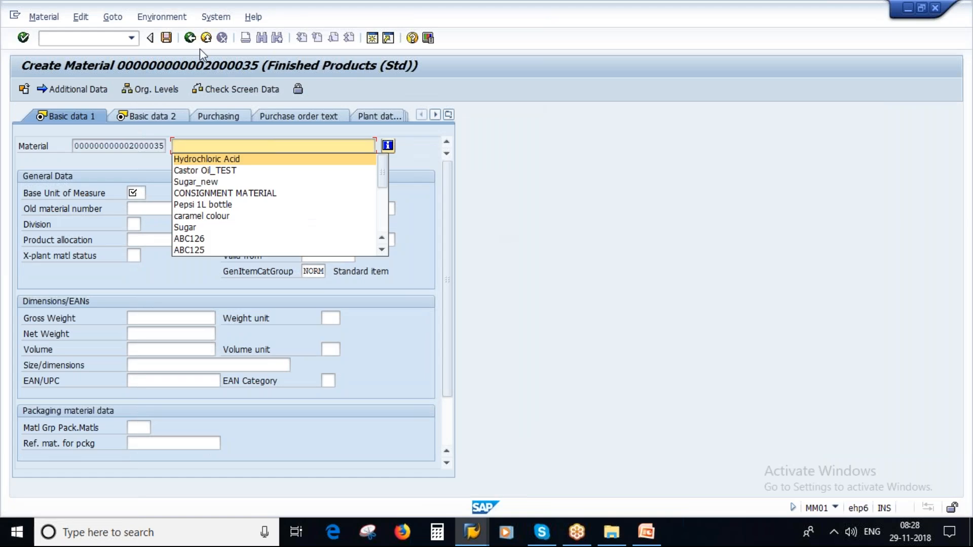
left_click(192, 40)
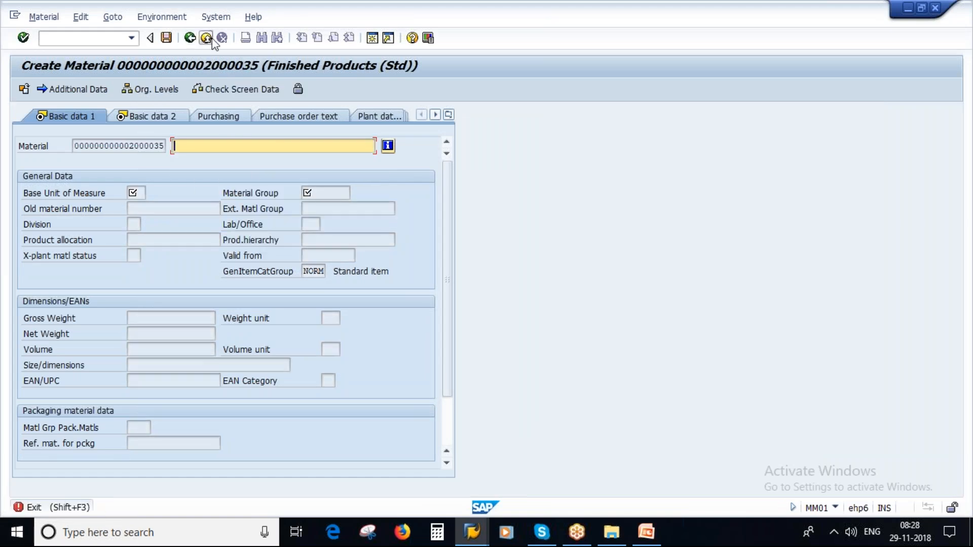
left_click(206, 38)
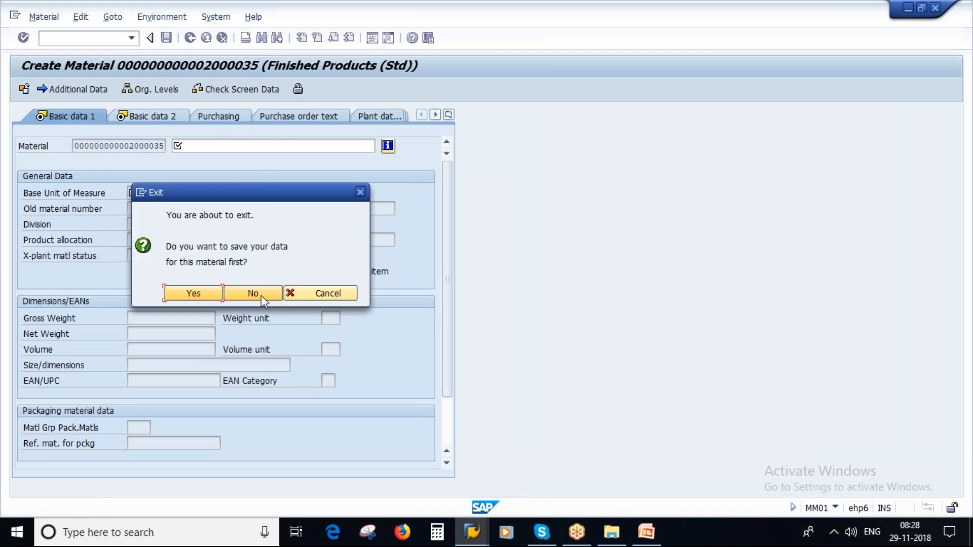
left_click(260, 296)
Step: Start a new material with Basic Data 1/2, Sales: Sales Org. Data 2 and Sales: General/Plant Data views
double_click(193, 148)
left_click(32, 89)
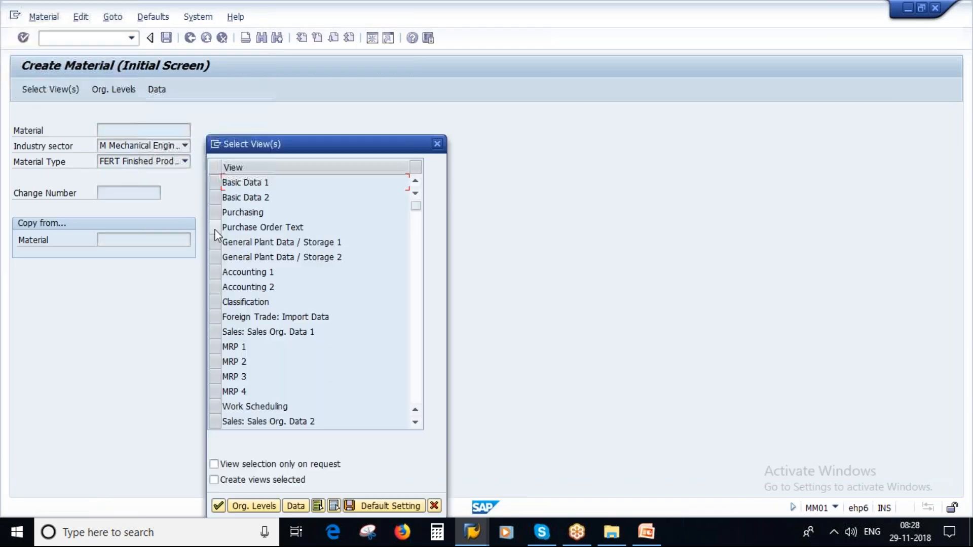
left_click(215, 182)
left_click(215, 197)
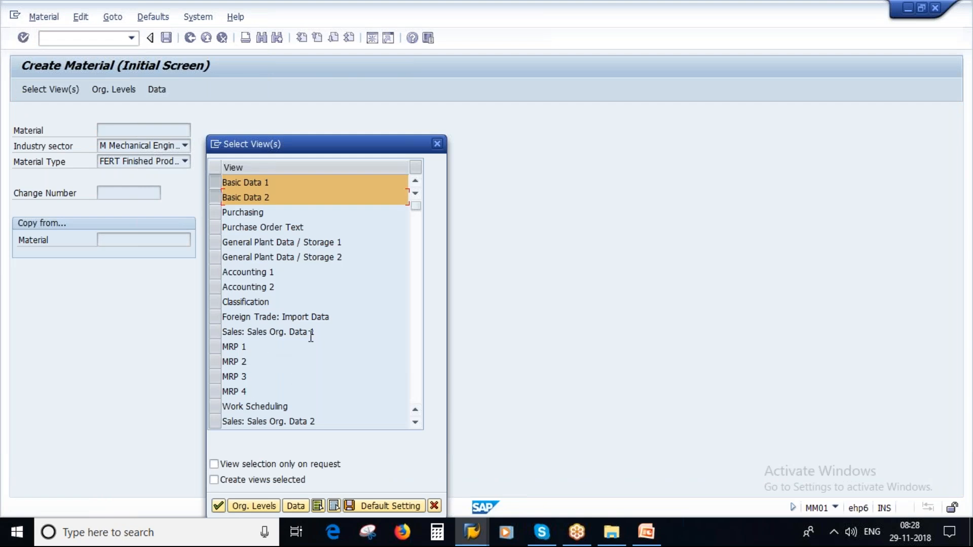
scroll(307, 335, "down", 1)
scroll(214, 391, "down", 1)
left_click(214, 391)
left_click(214, 331)
left_click(214, 347)
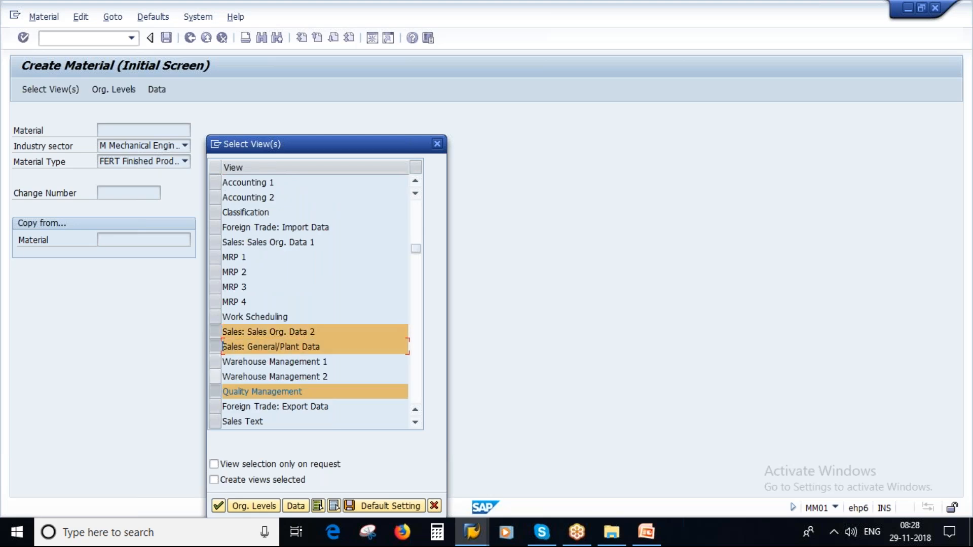
left_click(215, 391)
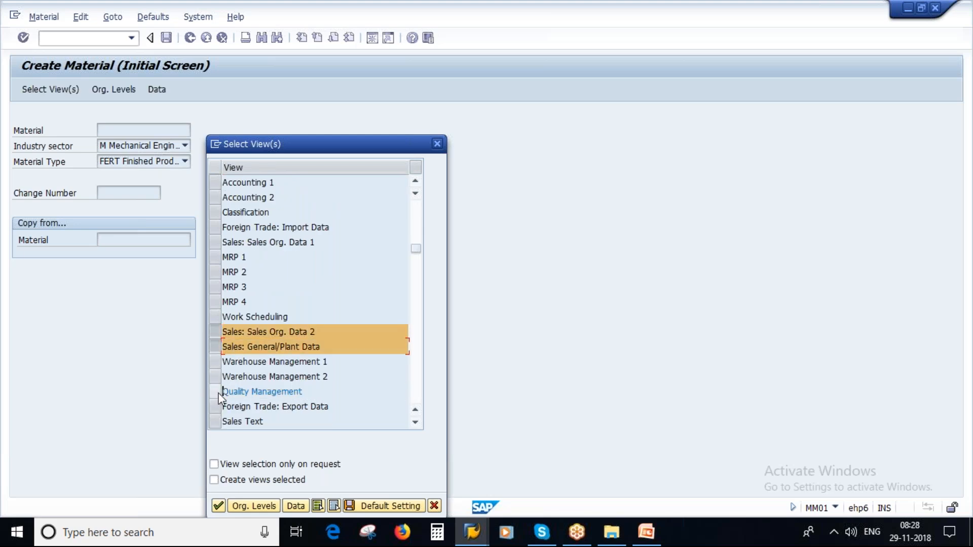
left_click(217, 506)
Step: Enter sales organization 1000 and distribution channel 10 as organizational levels
left_click(223, 184)
type("1000")
left_click(221, 200)
type("10")
left_click(308, 258)
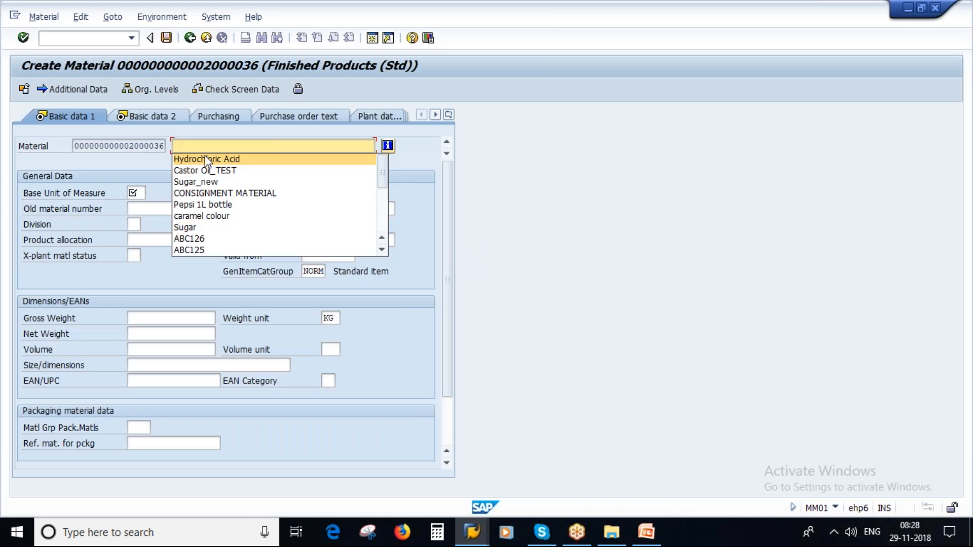
Step: Give material 2000036 description Hydrochloric Acid, base unit L and material group 01005
left_click(206, 159)
left_click(142, 194)
type("L")
left_click(328, 194)
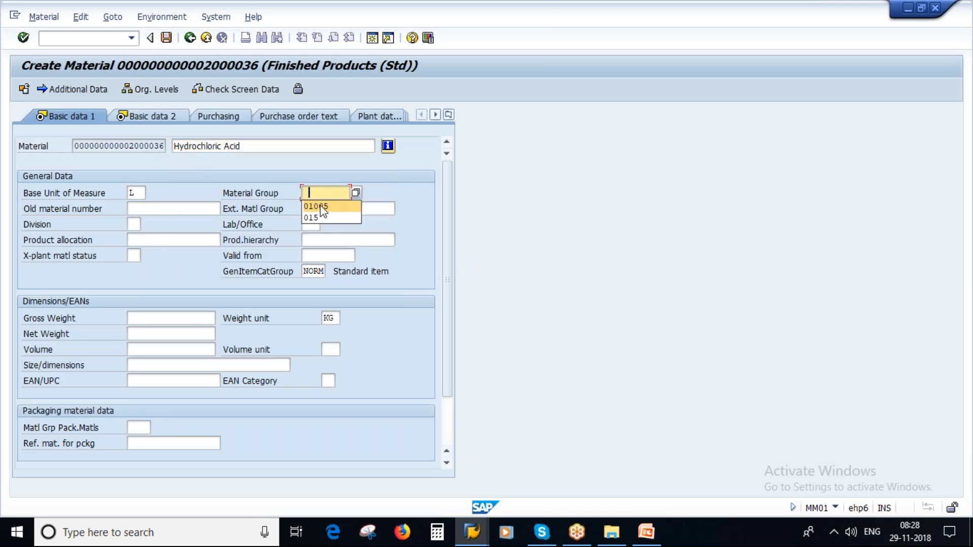
left_click(319, 202)
key("Return")
key("Return")
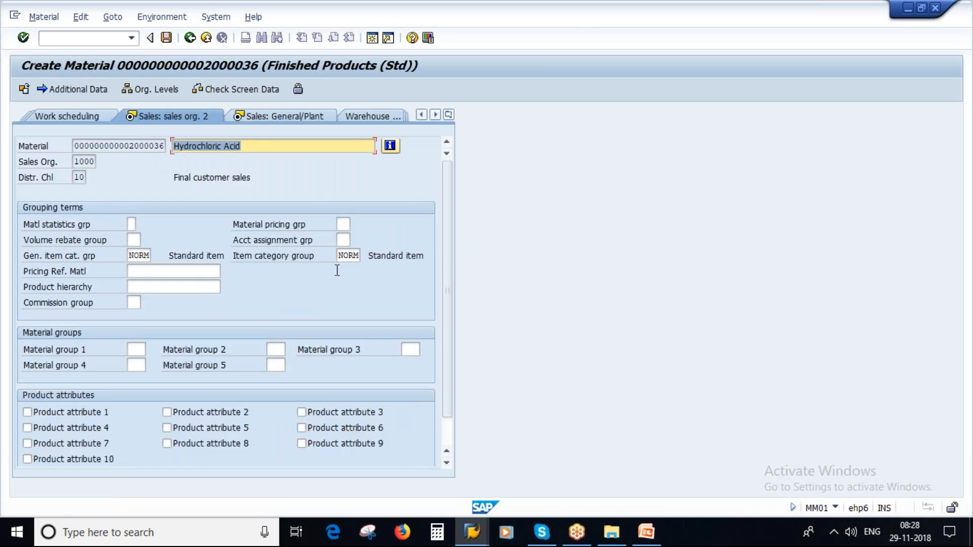
Step: Compare the sales item category group NORM with FERT's item category group NORM
left_click(339, 256)
double_click(339, 255)
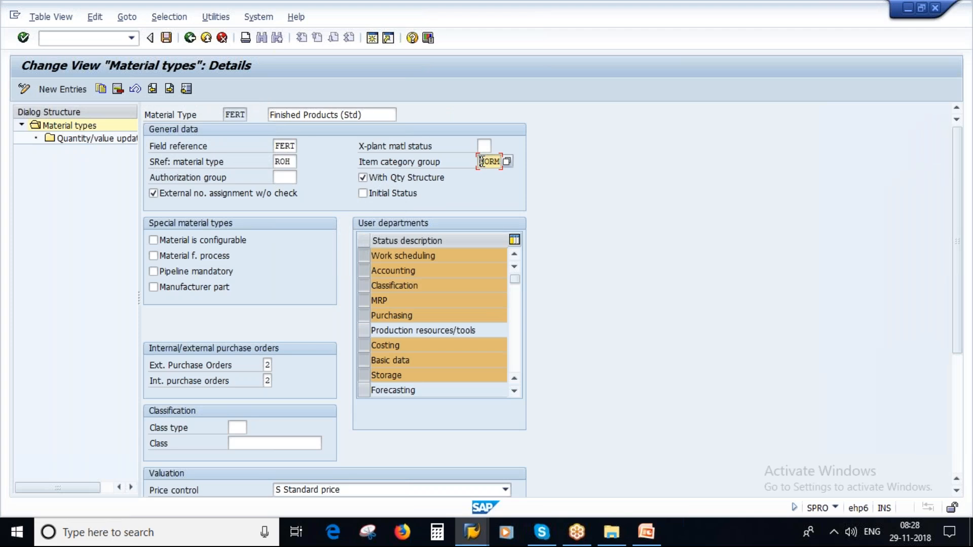
left_click_drag(482, 162, 538, 163)
Step: Show F1 help for FERT's Material Type field and highlight its opening explanation
left_click(284, 178)
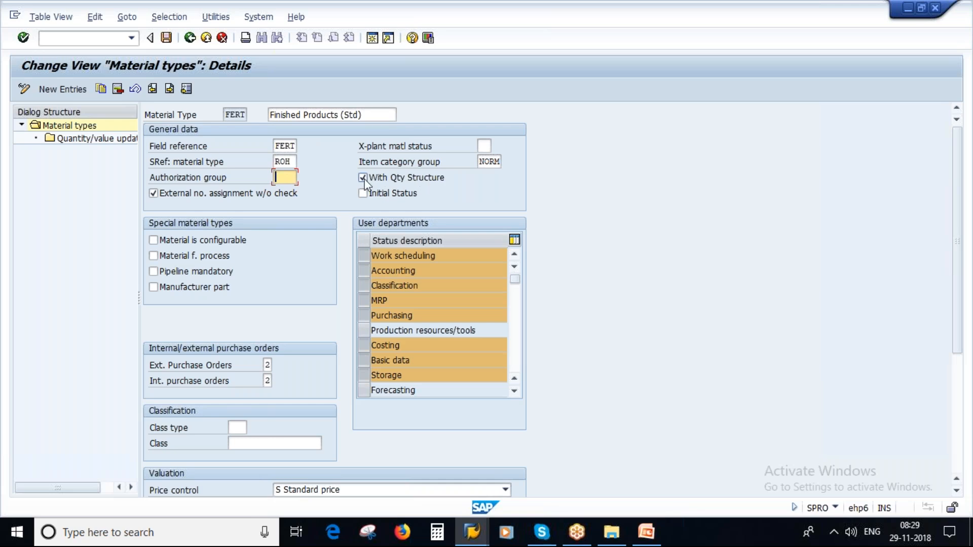
double_click(233, 114)
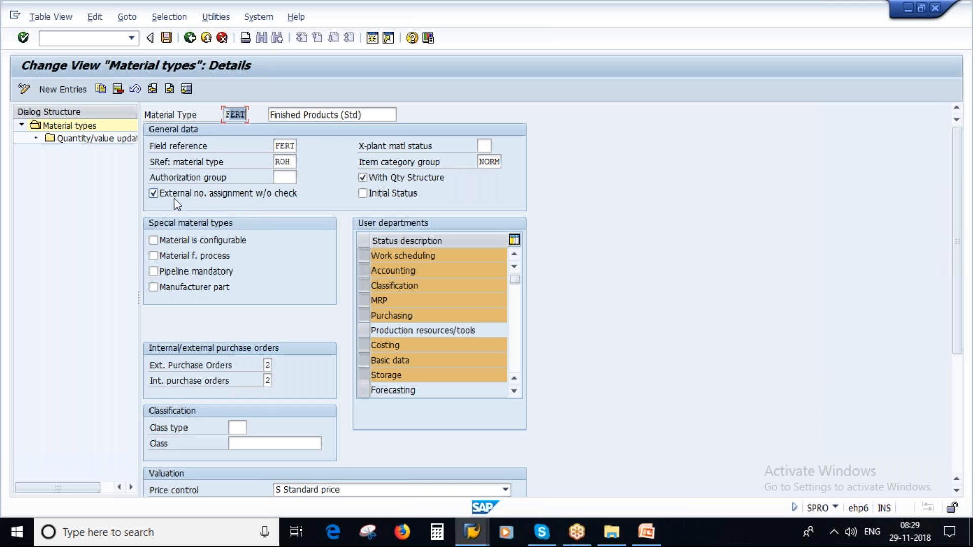
key("F1")
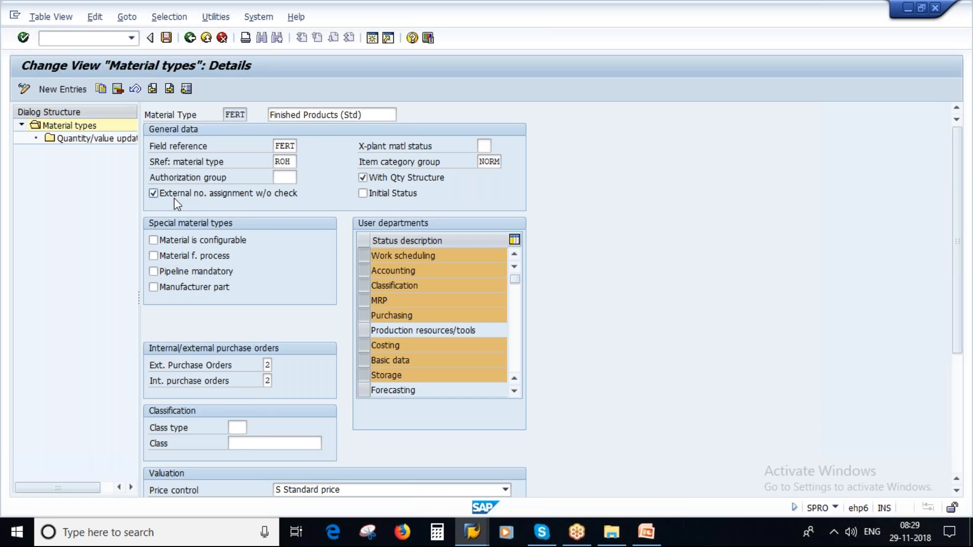
left_click_drag(212, 219, 340, 222)
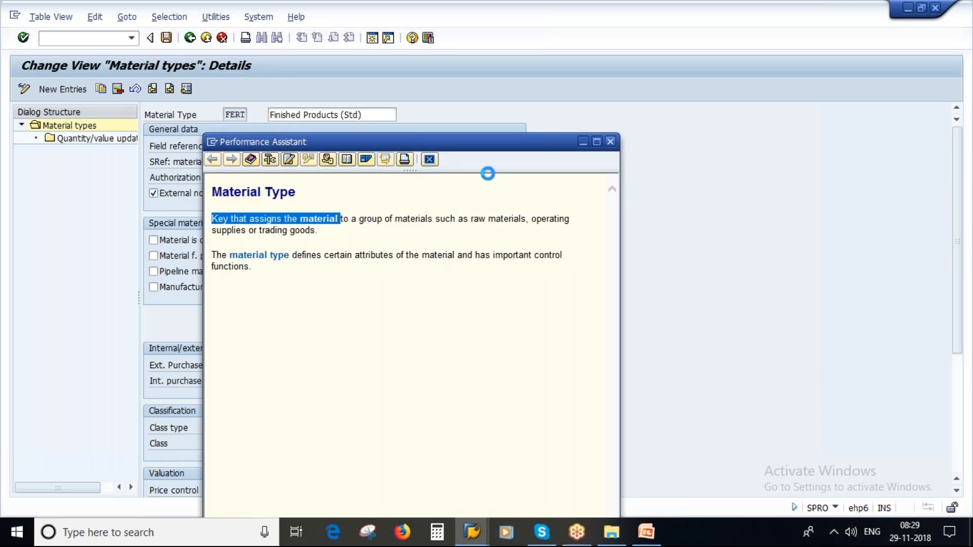
Step: Replace the Material Type help with the External no. assignment w/o check help, then dismiss it
left_click(282, 177)
left_click(158, 194)
key("F1")
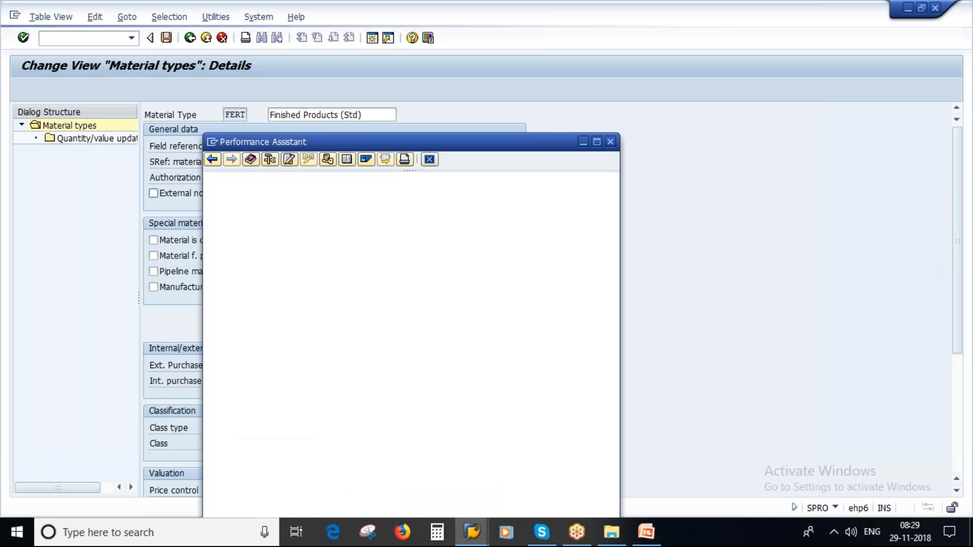
left_click_drag(212, 247, 373, 249)
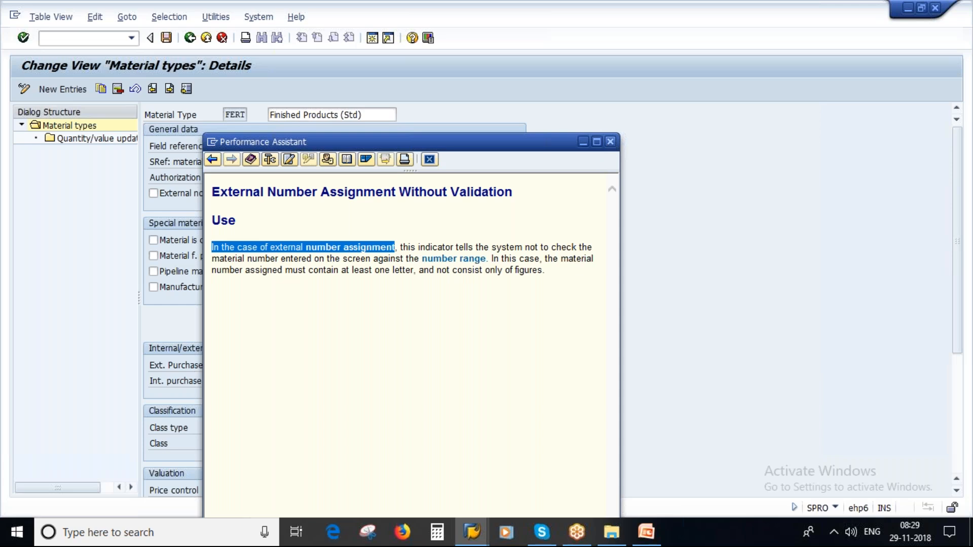
key("Escape")
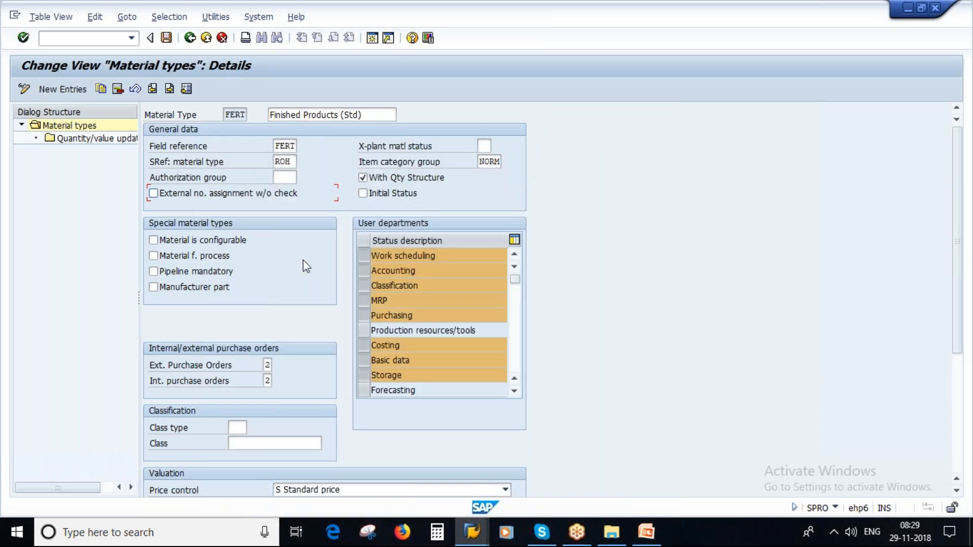
Step: Re-tick External no. assignment w/o check, review Initial Status help on restricted batch status, then untick Initial Status
left_click(154, 194)
left_click(373, 193)
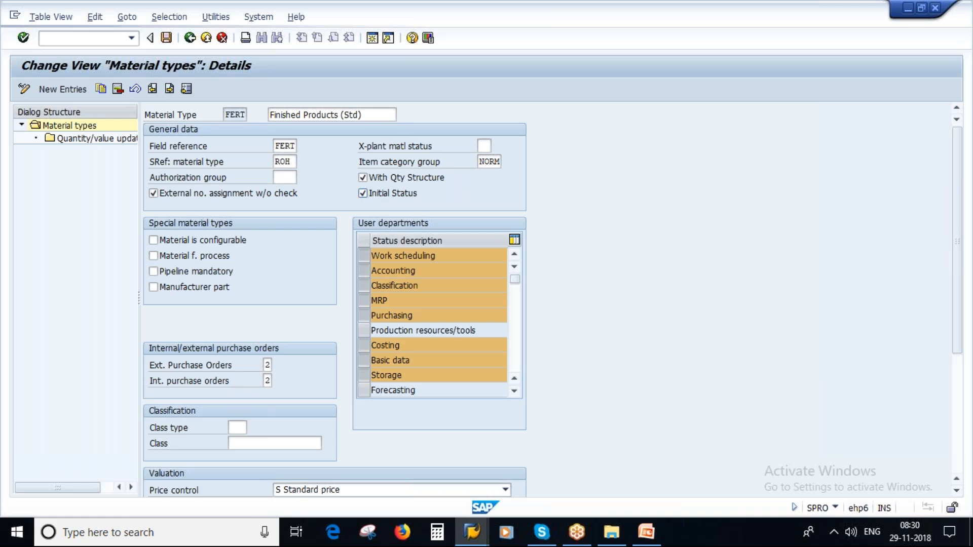
key("F1")
left_click_drag(214, 218, 512, 218)
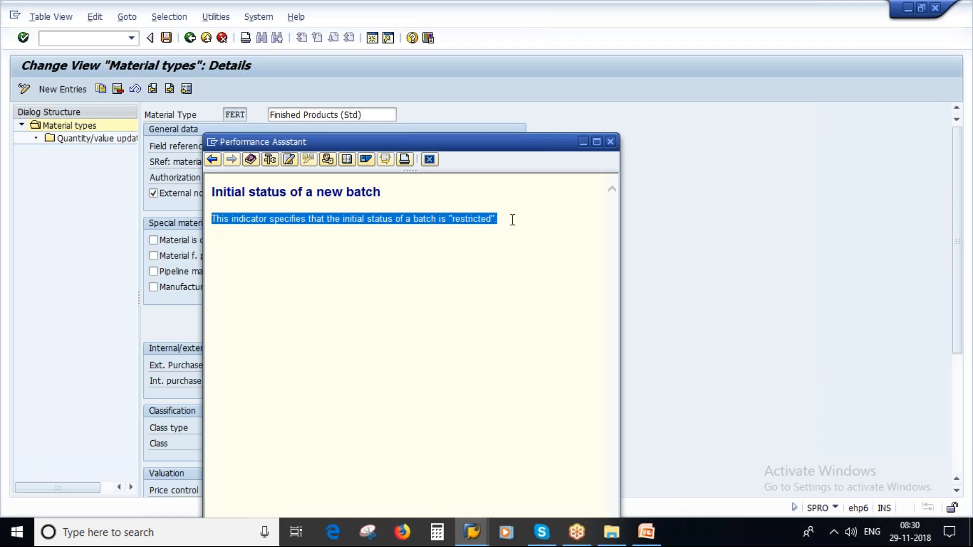
left_click(511, 223)
left_click(610, 142)
left_click(369, 193)
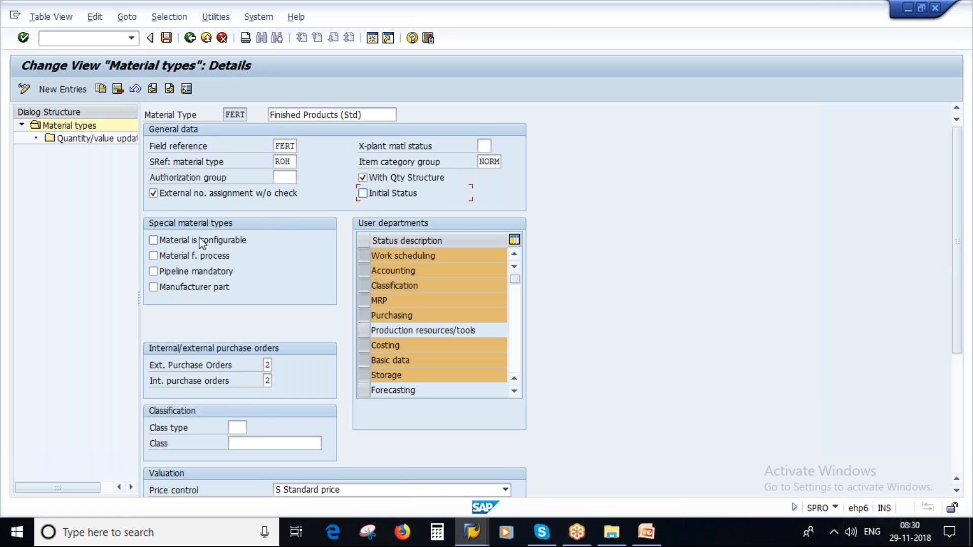
Step: Tick and untick Material is configurable, then select the FERT material type value
left_click(154, 241)
left_click(171, 239)
double_click(229, 115)
Step: Tick Material f. process and review its help, highlighting the co-products explanation
left_click(161, 240)
key("F1")
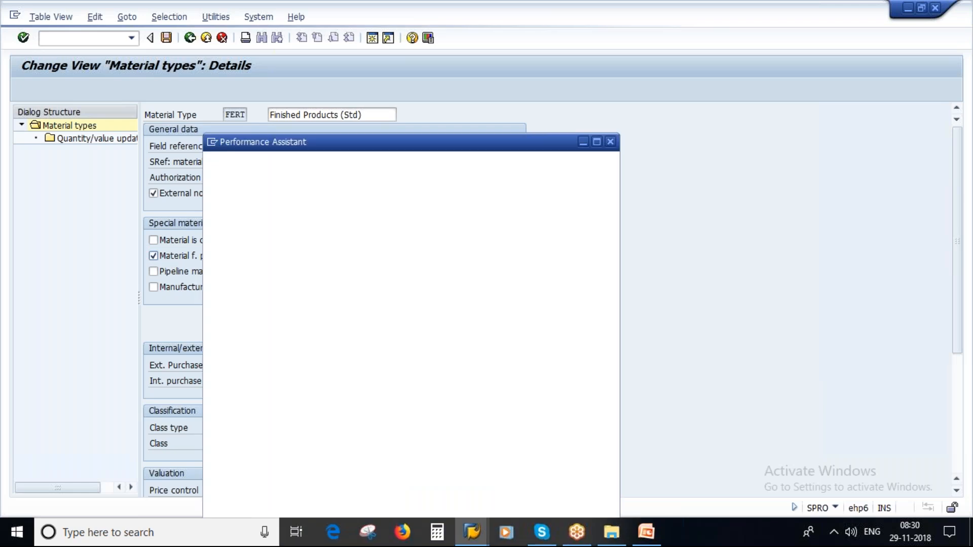
left_click_drag(213, 247, 590, 251)
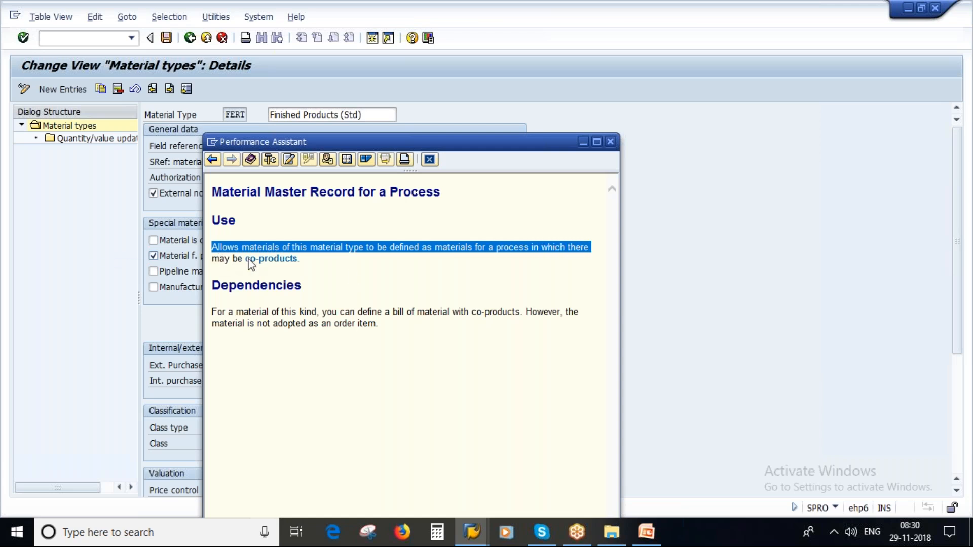
left_click(274, 260)
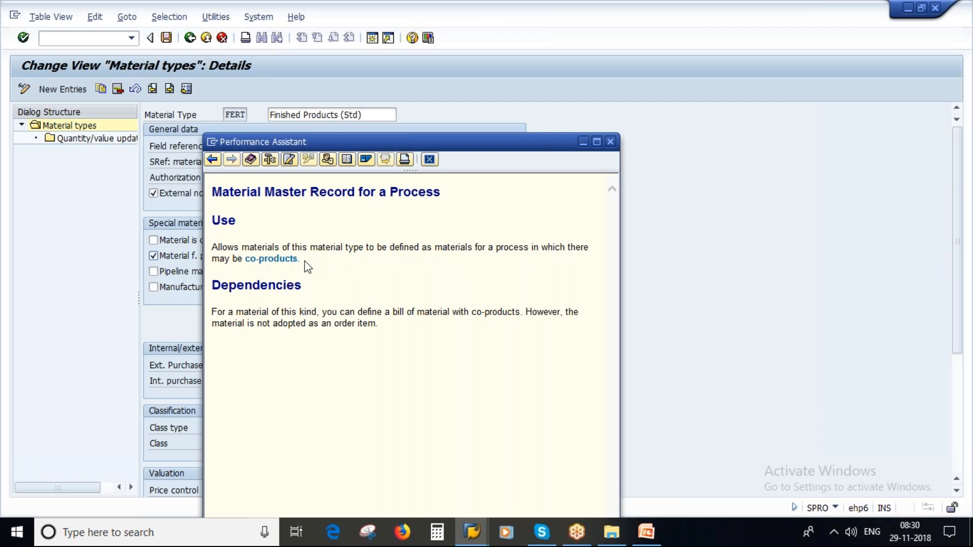
left_click_drag(300, 261, 256, 261)
left_click(610, 142)
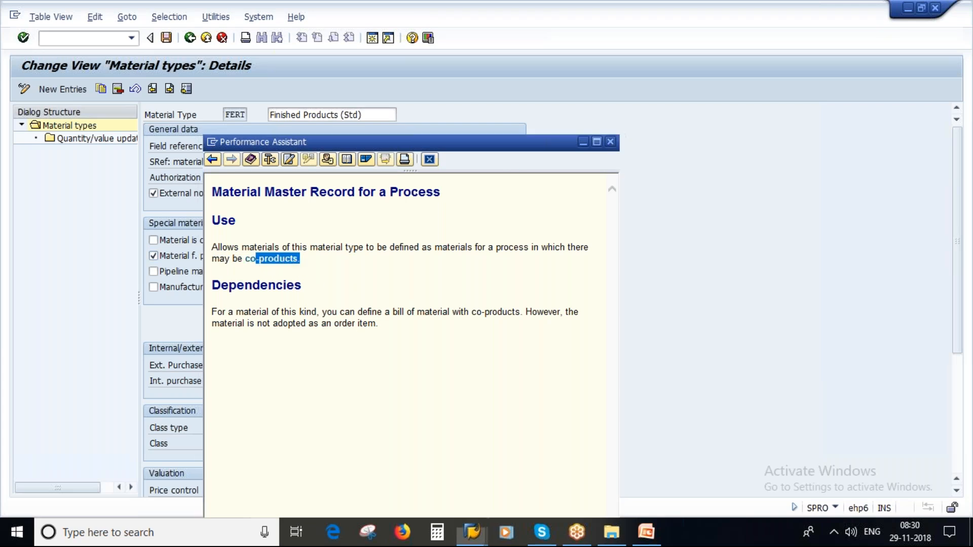
left_click(154, 256)
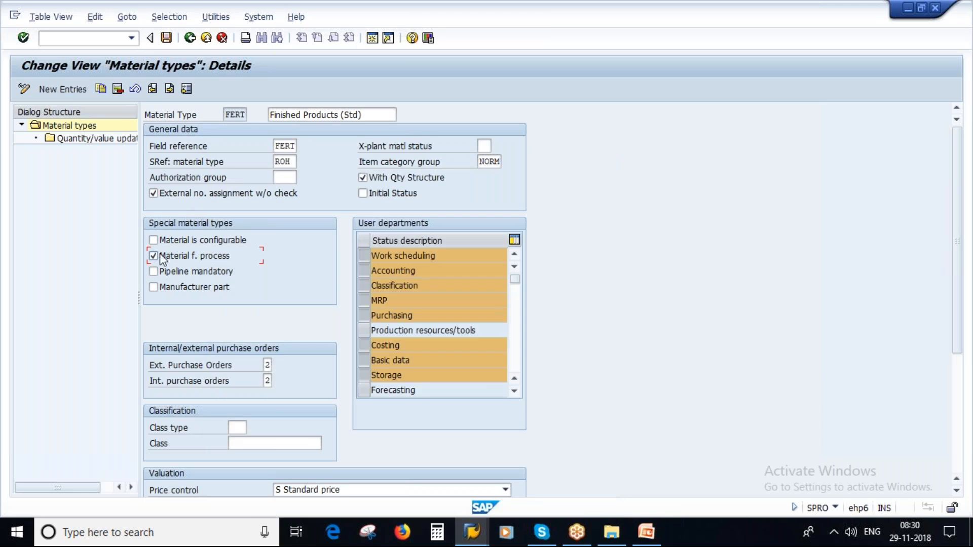
Step: Highlight the FERT material type value and check the Pipeline mandatory option
left_click_drag(223, 114, 249, 114)
left_click(171, 276)
double_click(233, 115)
left_click(182, 273)
Step: Show PowerPoint slide 4, Maintenance Status for Material Master
left_click(647, 538)
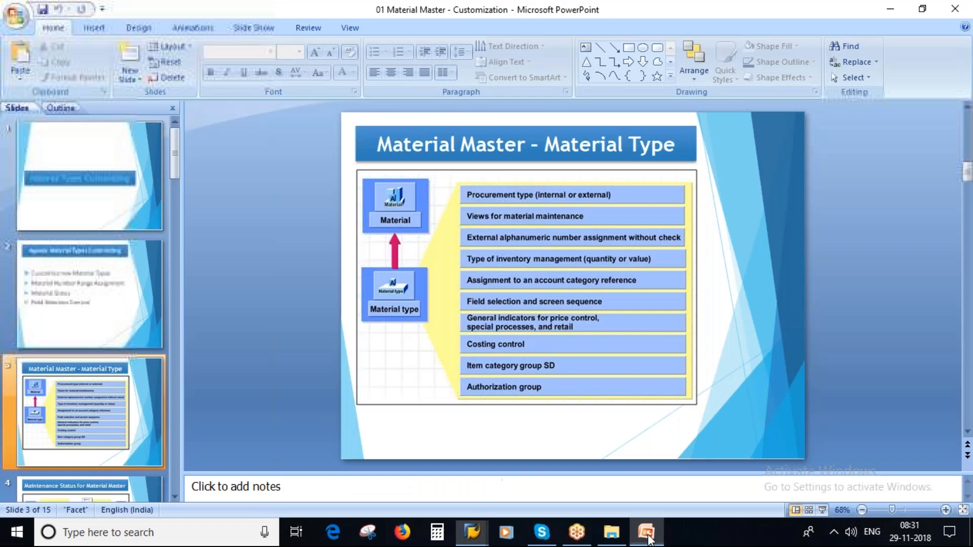
scroll(91, 337, "down", 3)
left_click(75, 301)
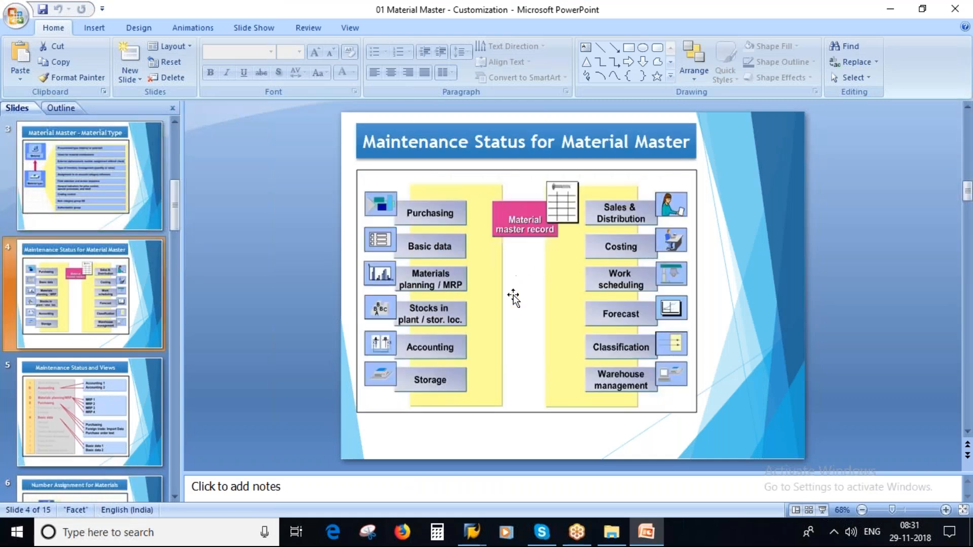
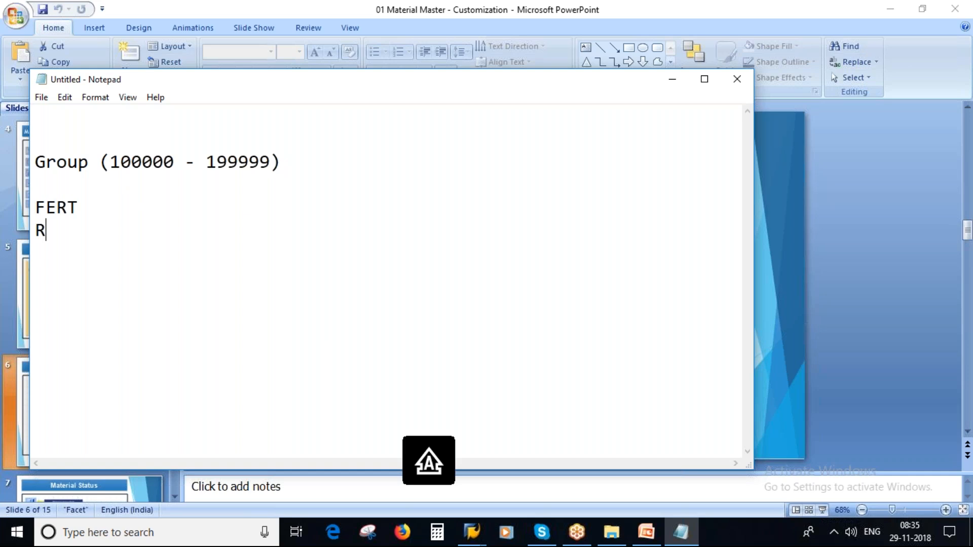
Step: Add HALB under FERT and ROH, removing the blank line above FERT and spacing the Group line
key("Return")
type("HALB")
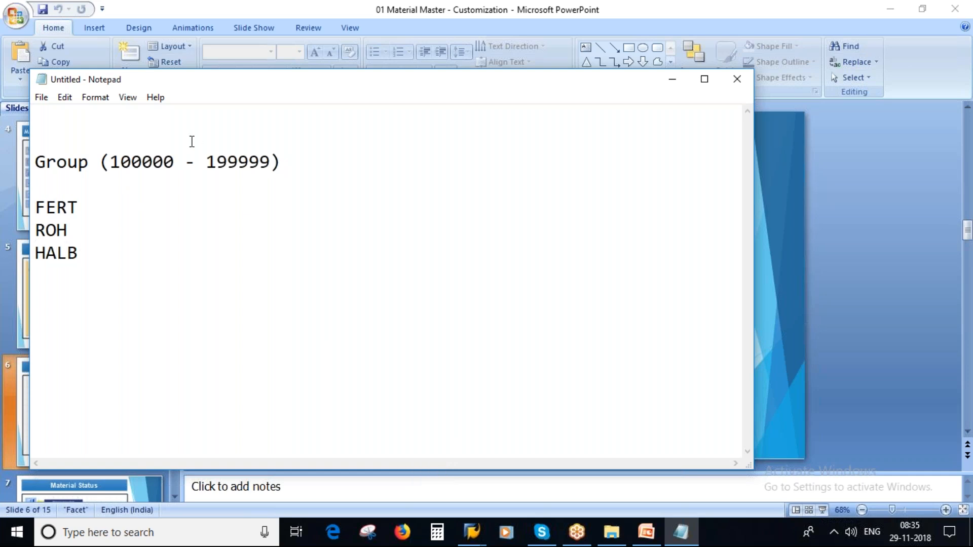
left_click(42, 177)
key("Delete")
left_click_drag(87, 246, 25, 187)
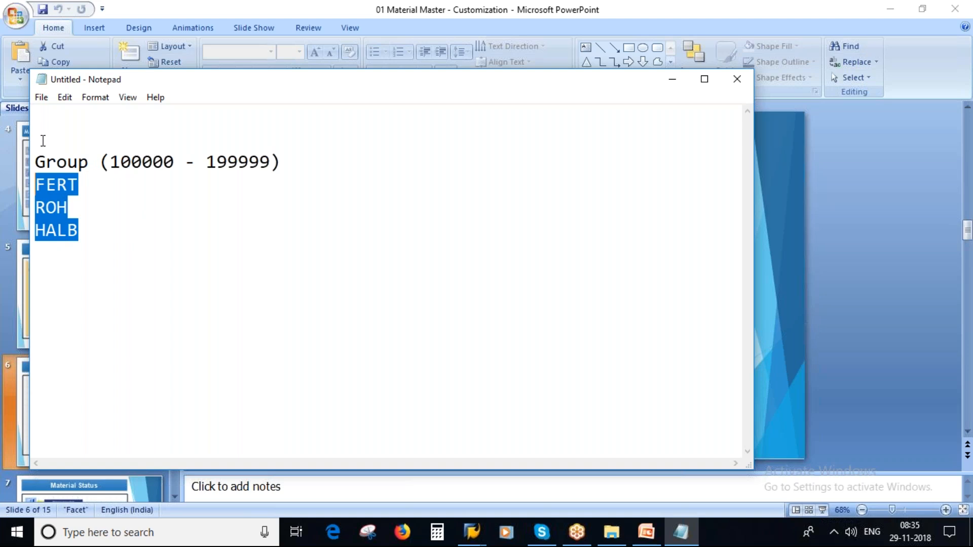
left_click(289, 163)
key("Return")
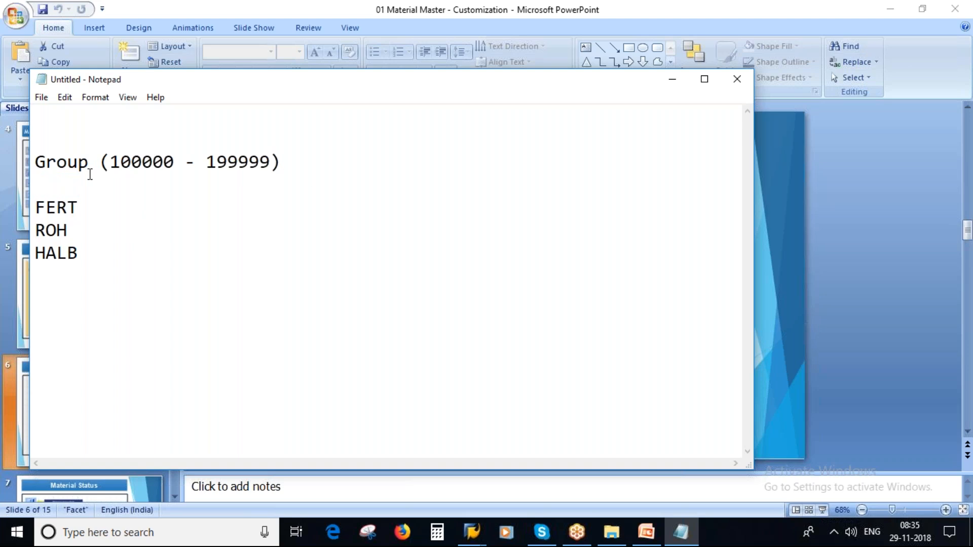
Step: Add 'Internal Number range' and 'External Number Range' lines at the top, then highlight the Group line and material types
left_click(50, 121)
key("Return")
type("Intern")
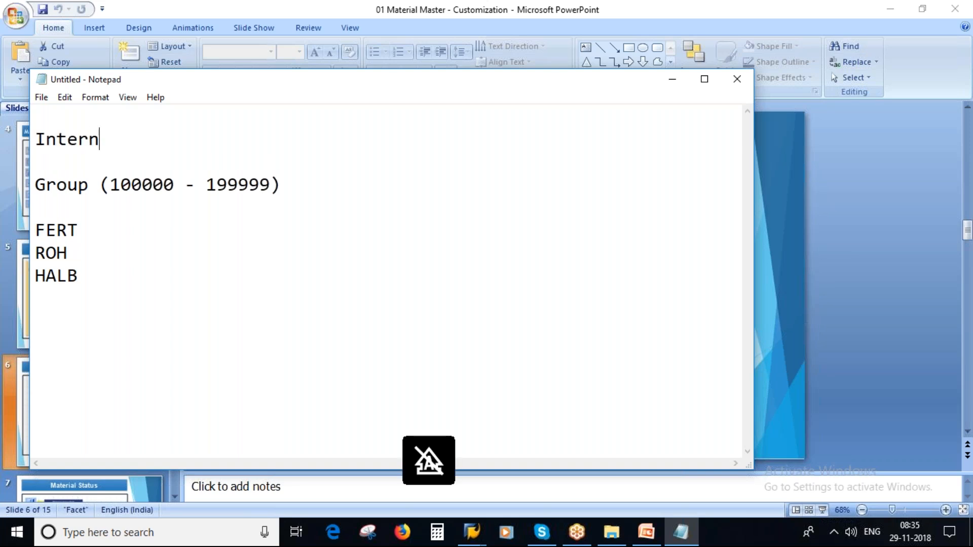
type("al Numbe")
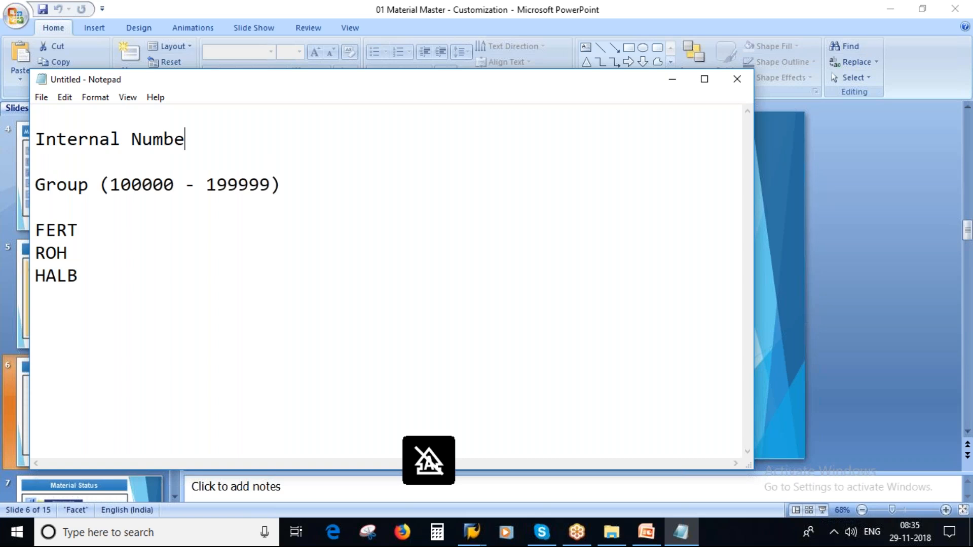
type("r range")
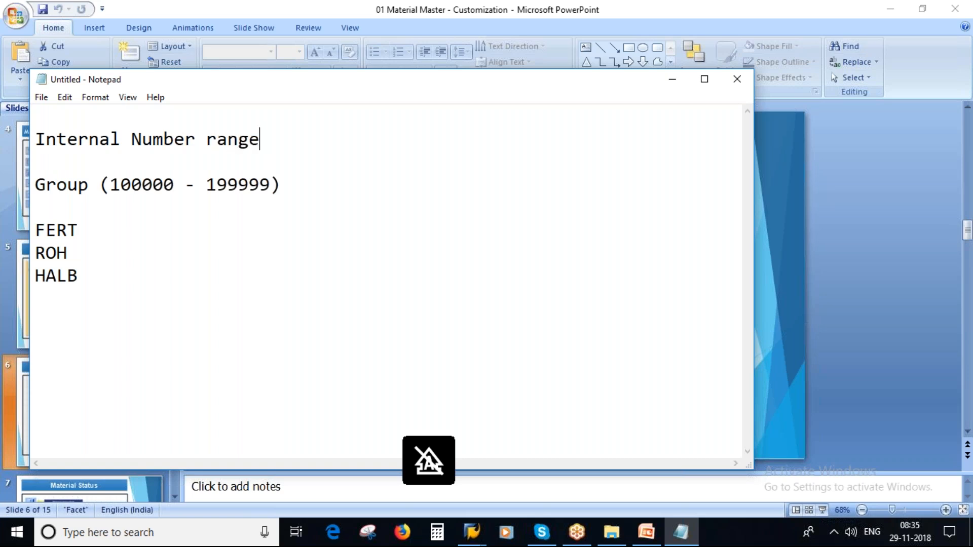
key("Return")
type("Exte")
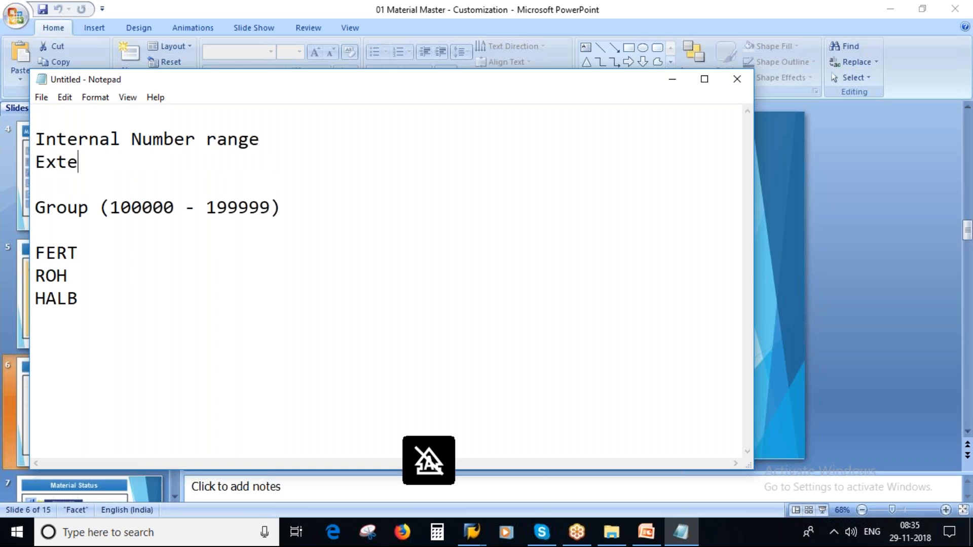
type("rnal Number Range")
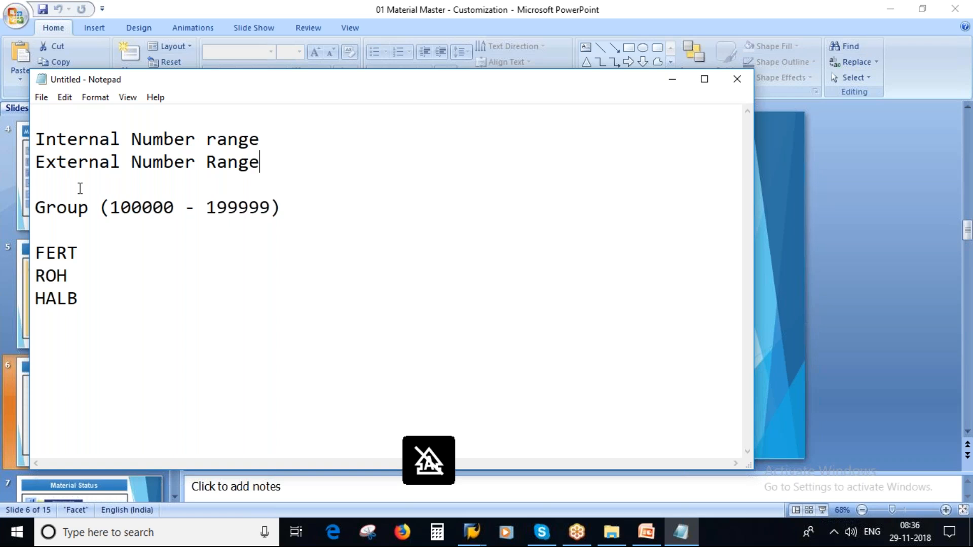
left_click(81, 216)
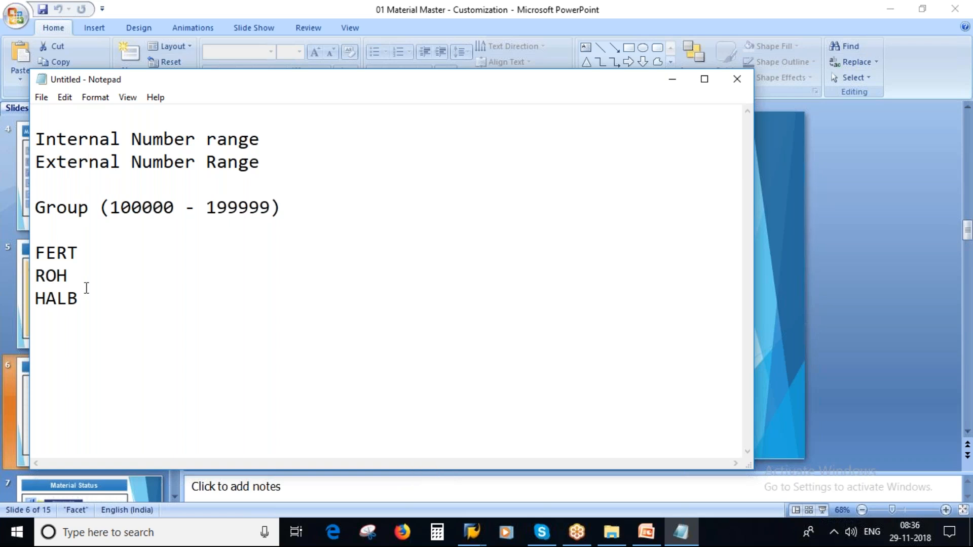
left_click_drag(36, 205, 284, 208)
left_click_drag(91, 311, 36, 252)
Step: Highlight the 100000 - 199999 range in the notes' Group line
left_click(66, 252)
left_click_drag(112, 210, 274, 209)
left_click(320, 237)
Step: Back out of the FERT material type details to the implementation guide tree
left_click(472, 532)
left_click(589, 450)
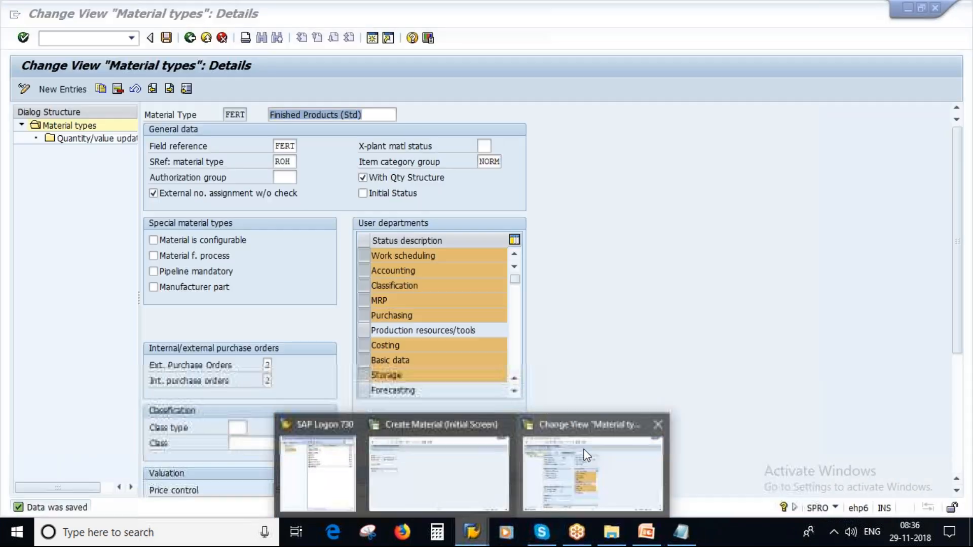
left_click(190, 38)
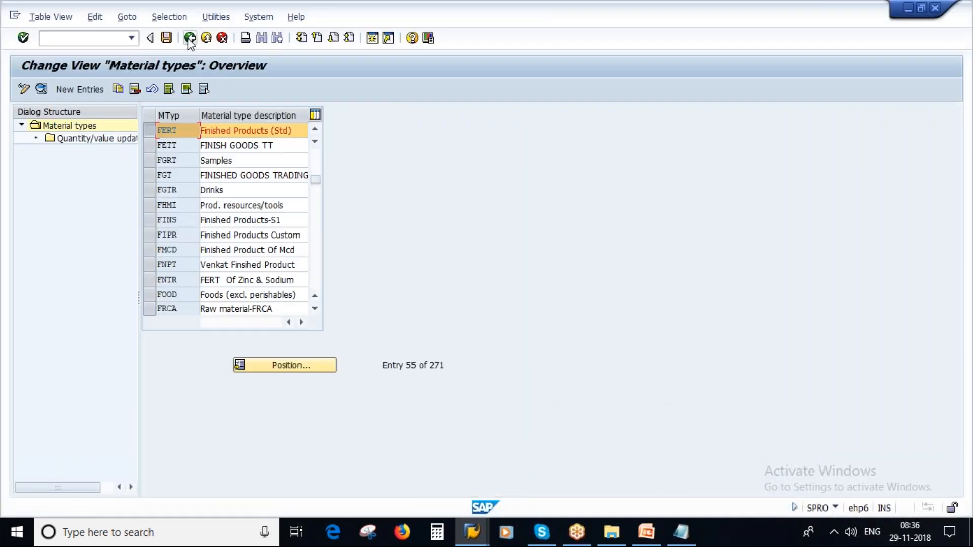
left_click(190, 39)
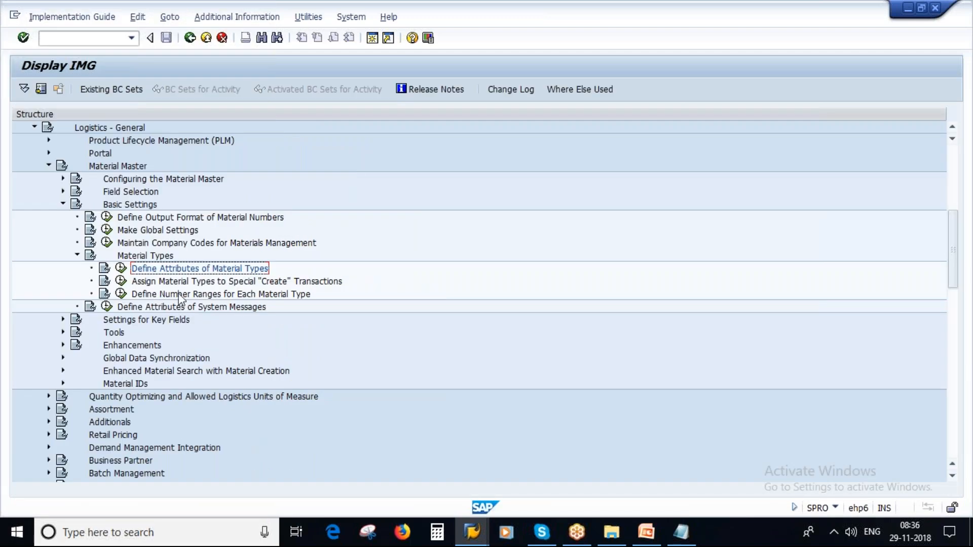
Step: Run 'Define Number Ranges for Each Material Type' and display the number range groups
left_click(290, 300)
left_click(121, 293)
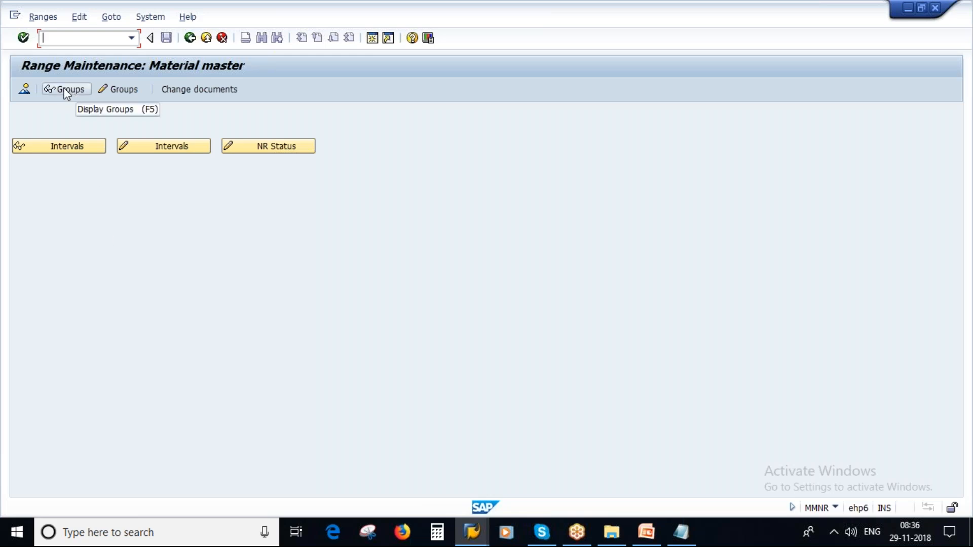
left_click(65, 93)
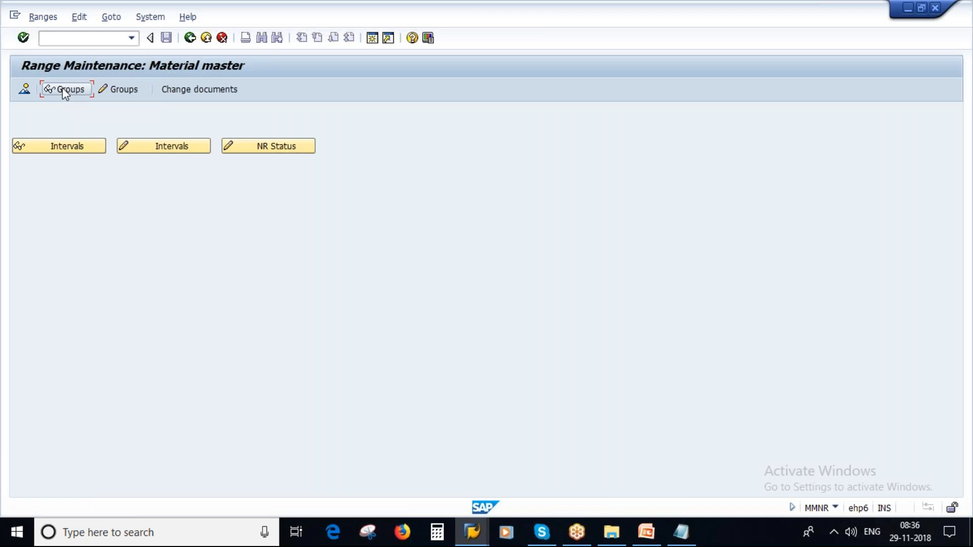
left_click(65, 91)
Step: Scroll the material master group overview, pointing out GMC1 Finished Goods and its 9000 upper limit
key("F3")
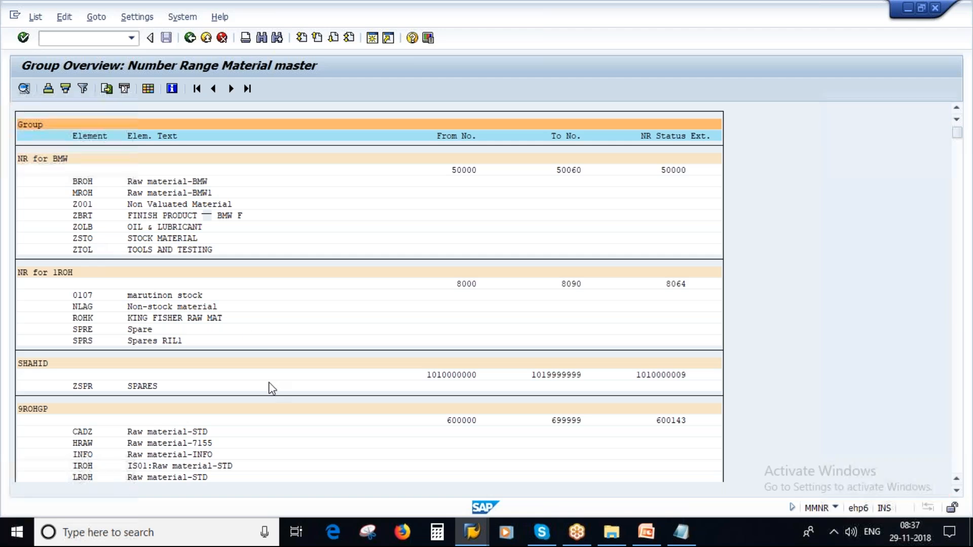
scroll(272, 388, "down", 5)
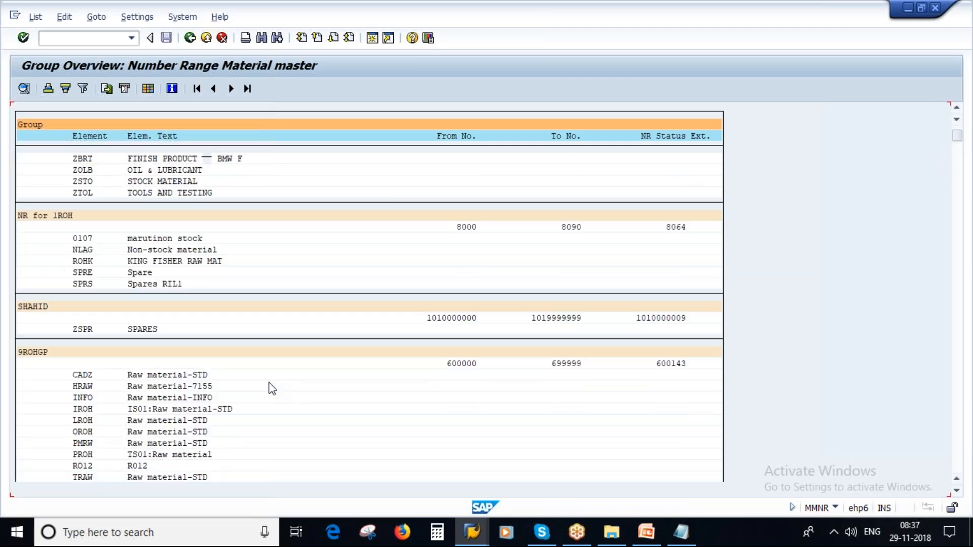
scroll(272, 388, "down", 4)
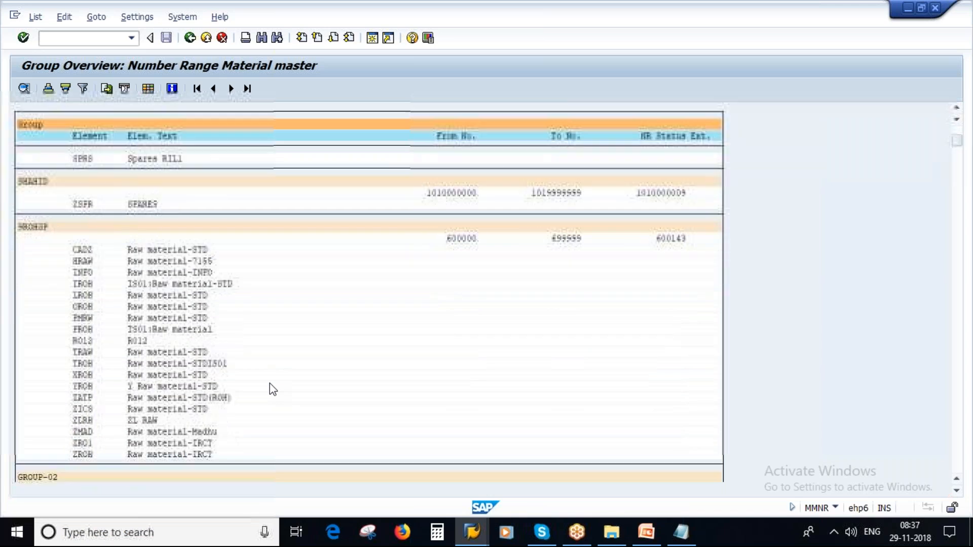
scroll(273, 389, "down", 1)
scroll(311, 380, "down", 3)
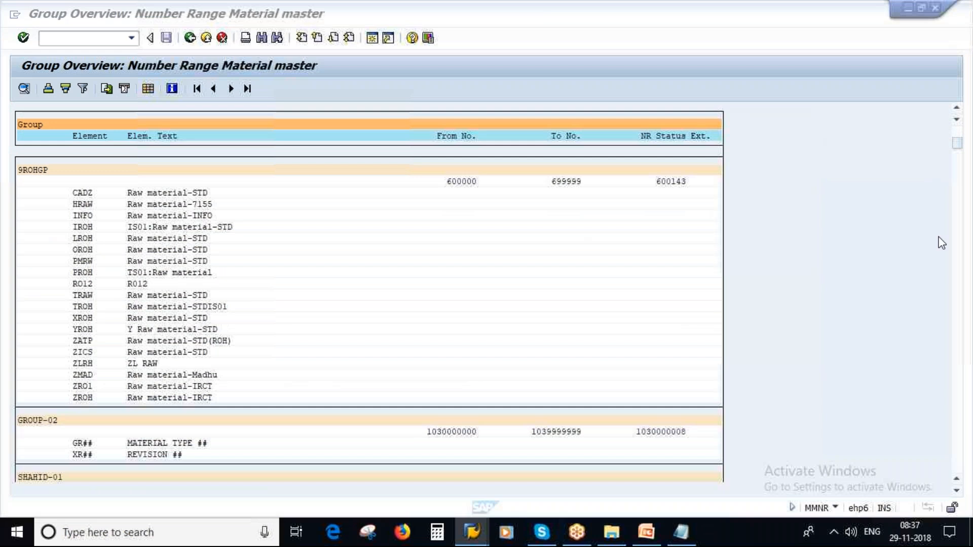
scroll(825, 393, "down", 5)
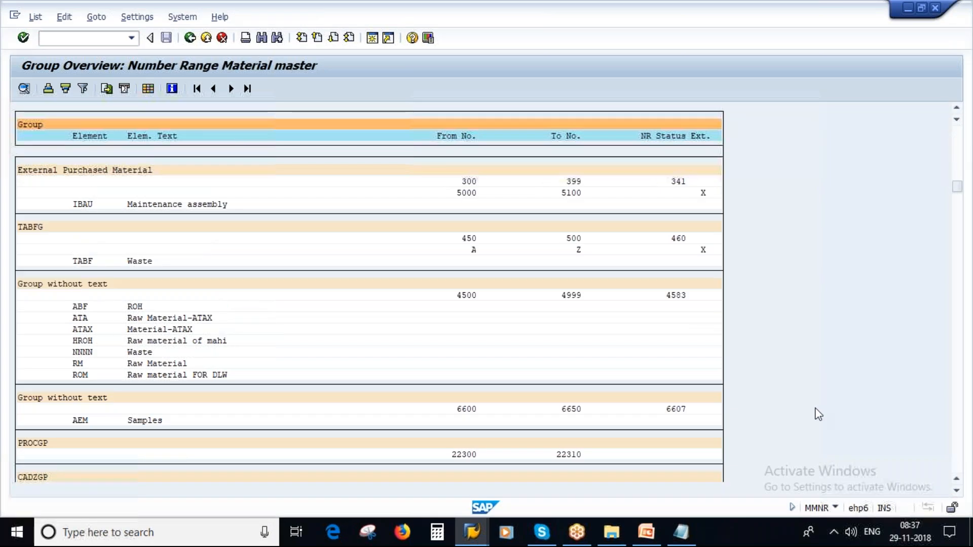
scroll(815, 411, "down", 3)
left_click_drag(958, 192, 958, 288)
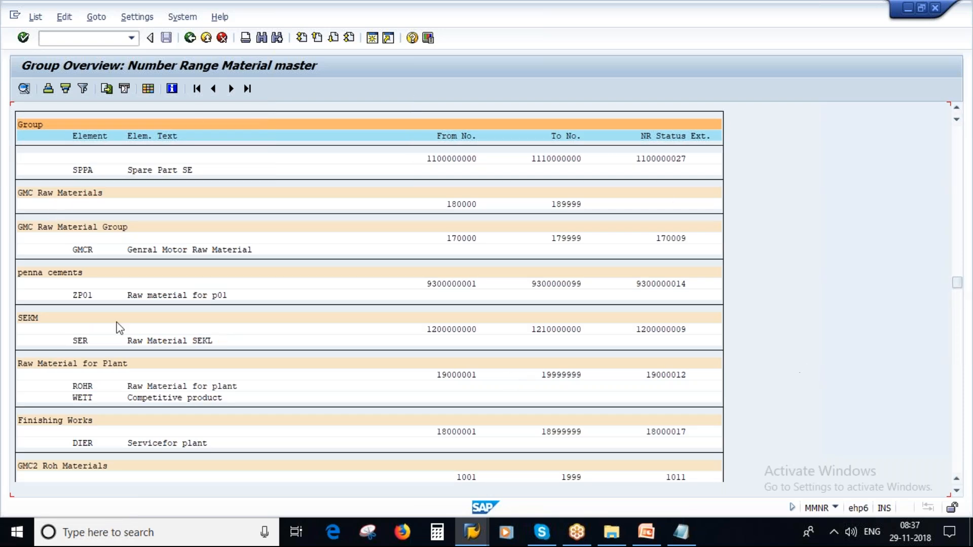
scroll(165, 379, "down", 3)
scroll(169, 384, "down", 3)
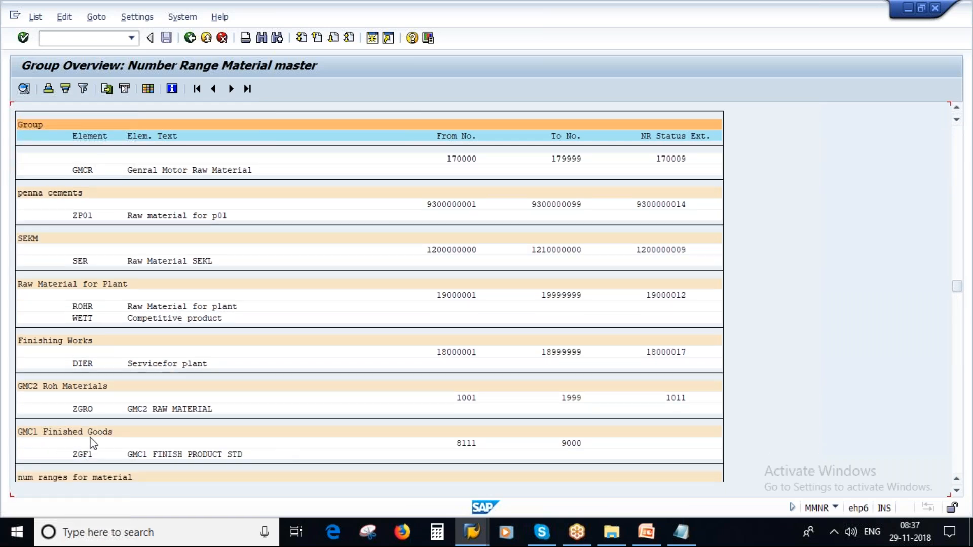
left_click(560, 447)
left_click(76, 433)
scroll(962, 397, "down", 1)
left_click(960, 393)
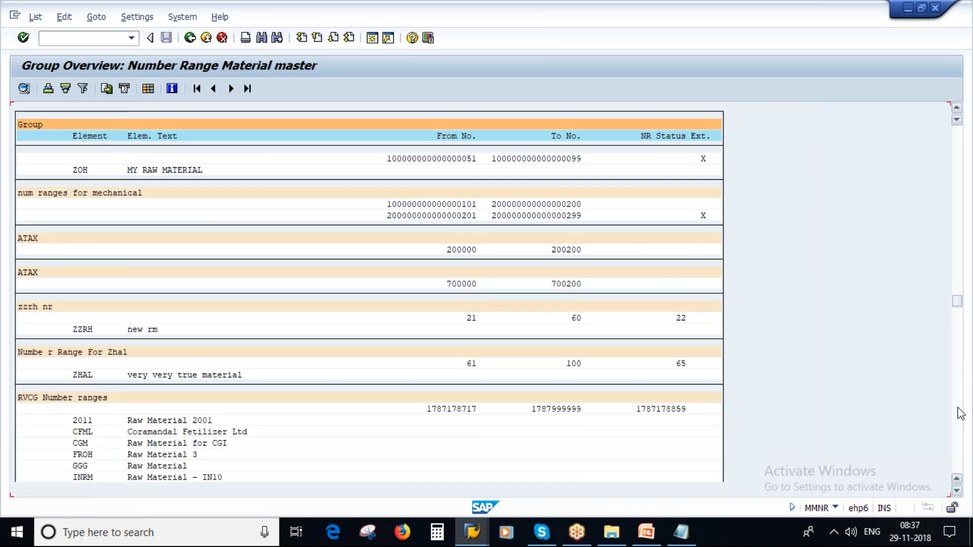
left_click(960, 415)
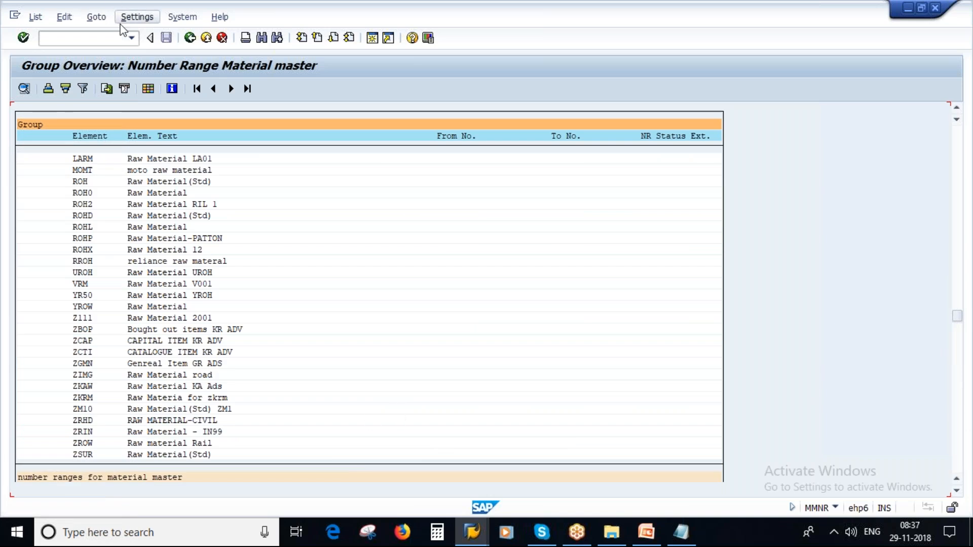
Step: Open material number range group maintenance and create a new group named 'savan_new_gr'
left_click(190, 38)
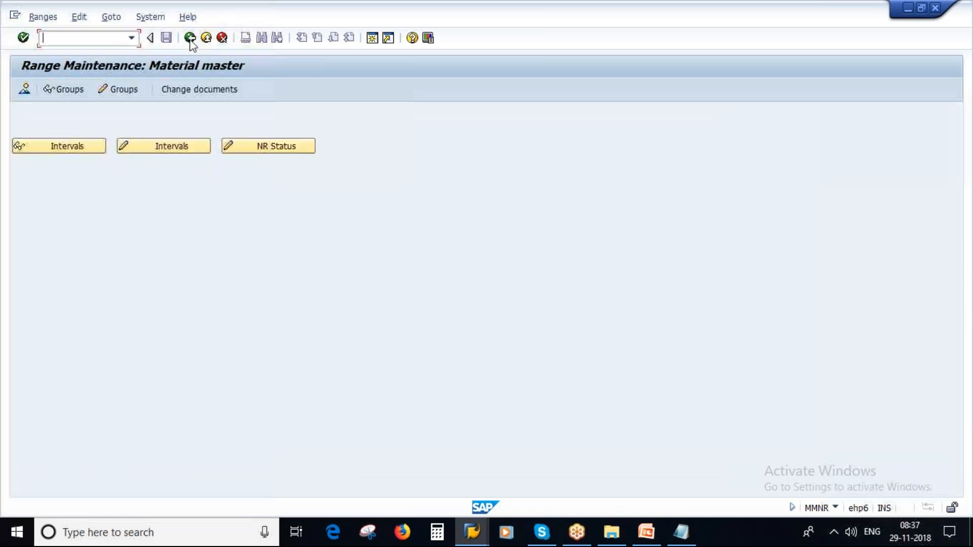
left_click(126, 90)
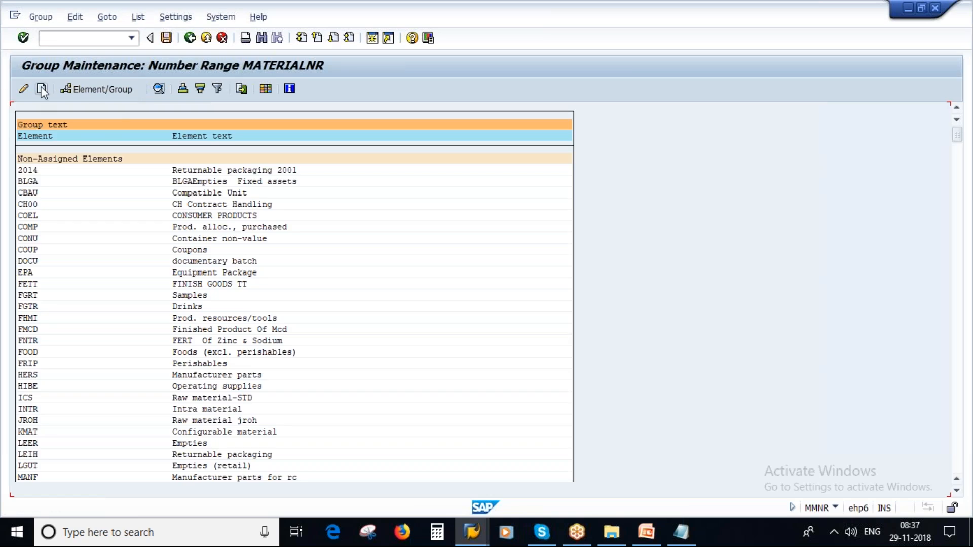
left_click(42, 90)
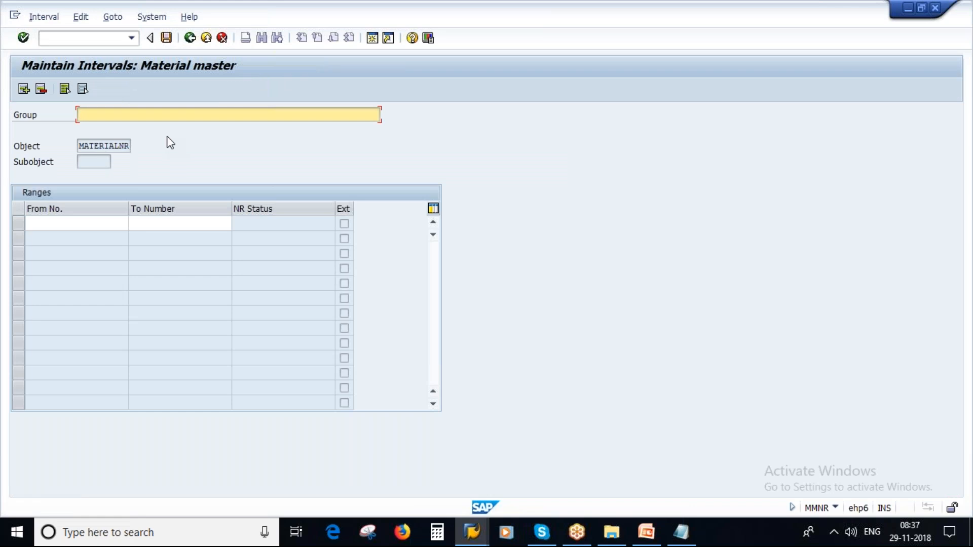
type("savan_new_gr")
left_click_drag(150, 115, 78, 116)
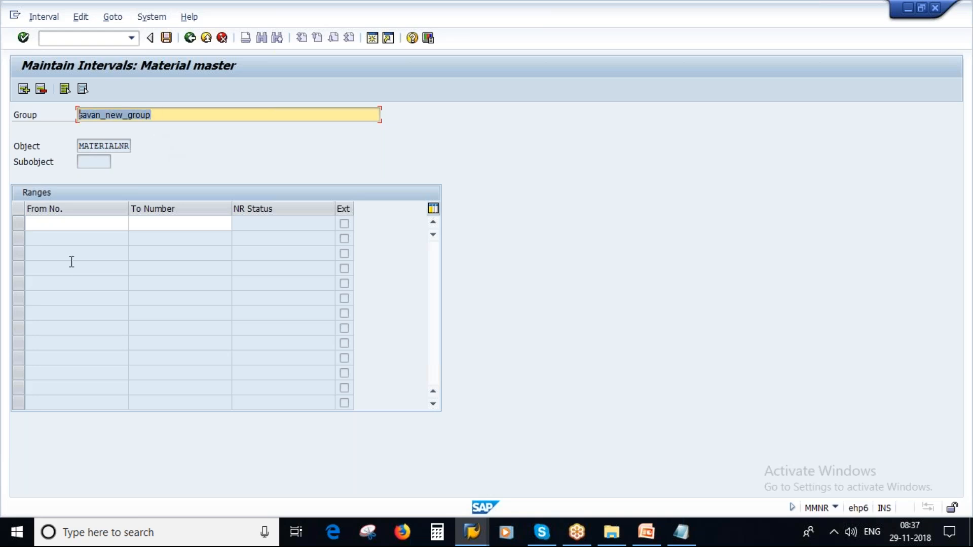
left_click(57, 219)
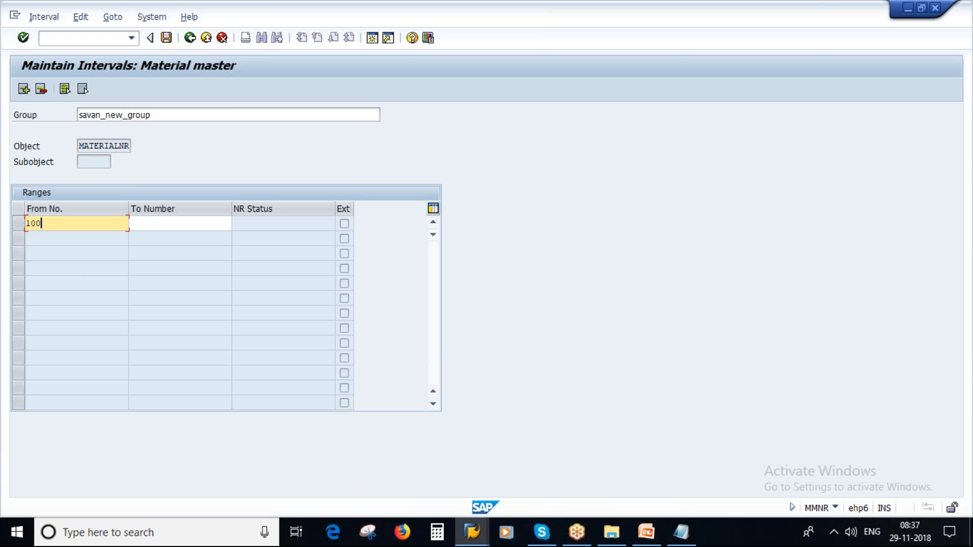
key("BackSpace")
key("BackSpace")
key("BackSpace")
key("BackSpace")
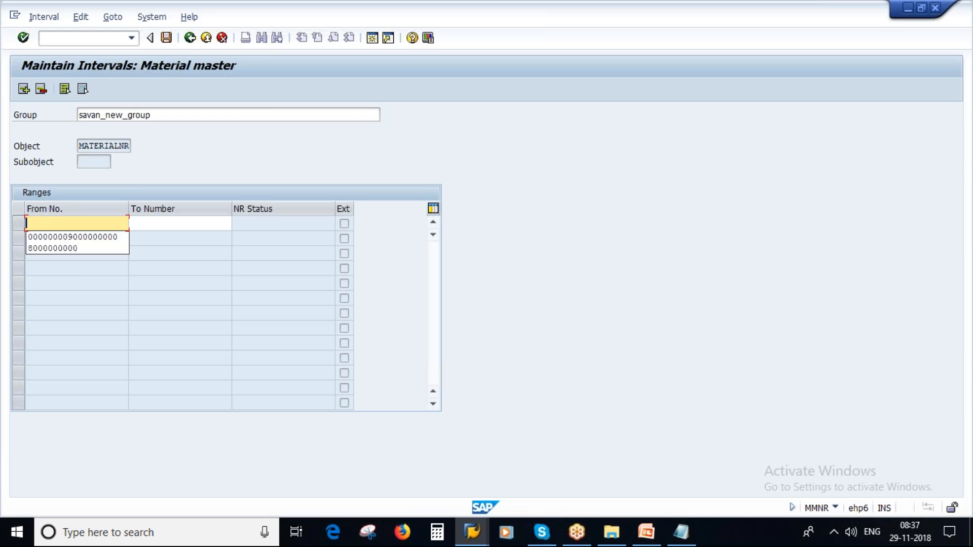
left_click(71, 248)
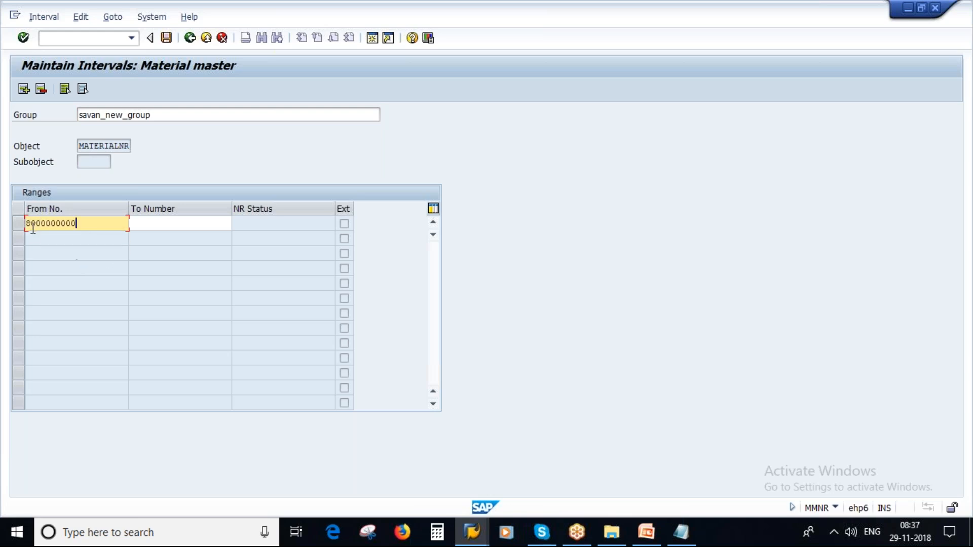
key("BackSpace")
type("5")
left_click_drag(80, 228, 7, 228)
key("ctrl+c")
left_click(193, 226)
key("ctrl+v")
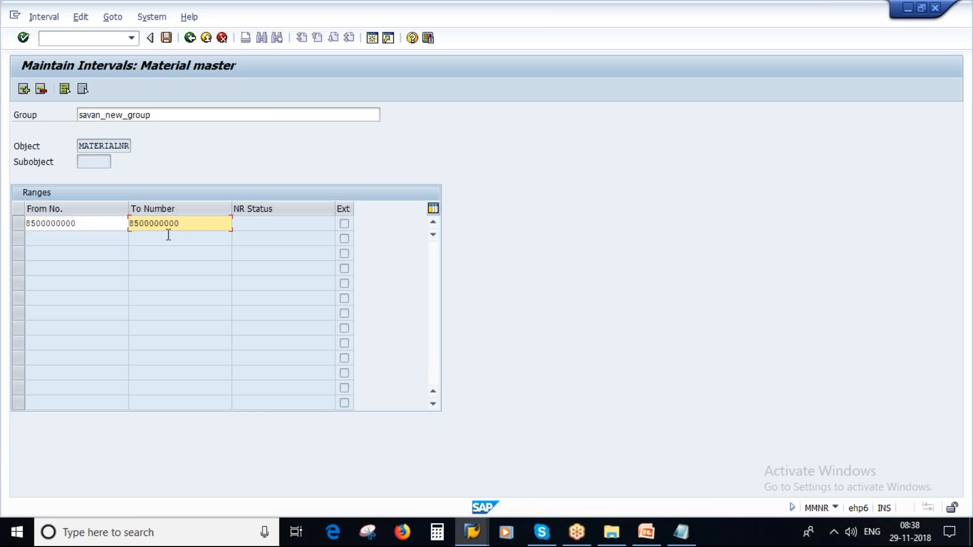
left_click(36, 223)
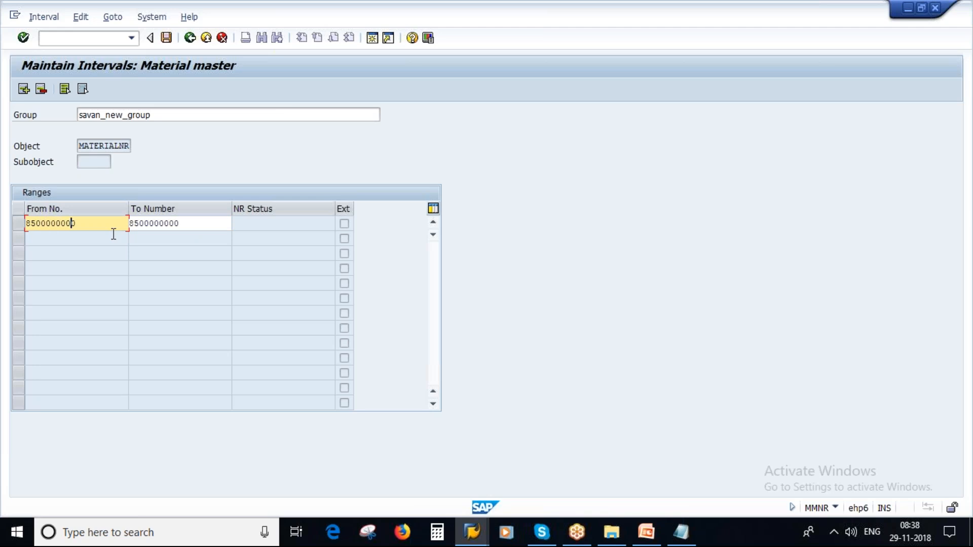
left_click(187, 226)
key("BackSpace")
key("BackSpace")
key("BackSpace")
key("BackSpace")
key("BackSpace")
key("BackSpace")
key("BackSpace")
key("BackSpace")
type("999")
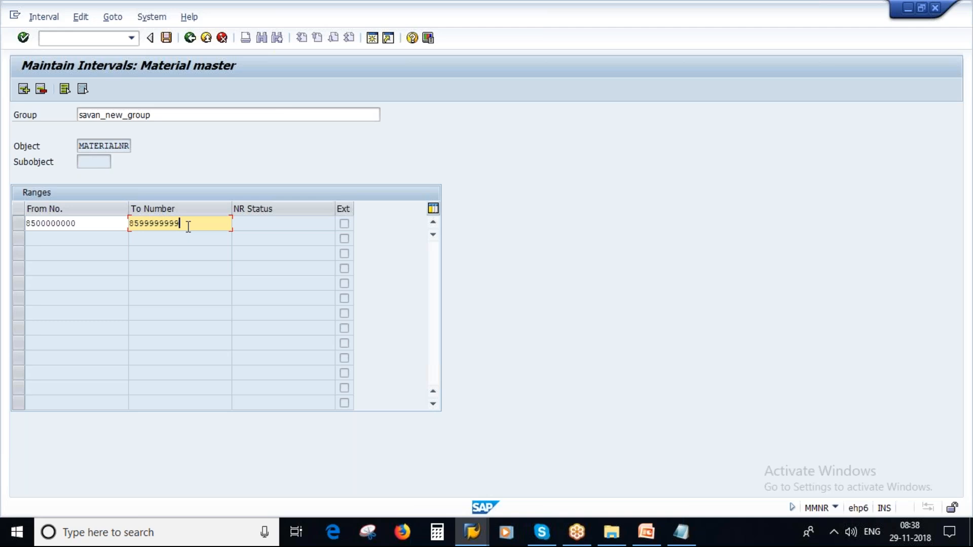
type("99999")
key("Return")
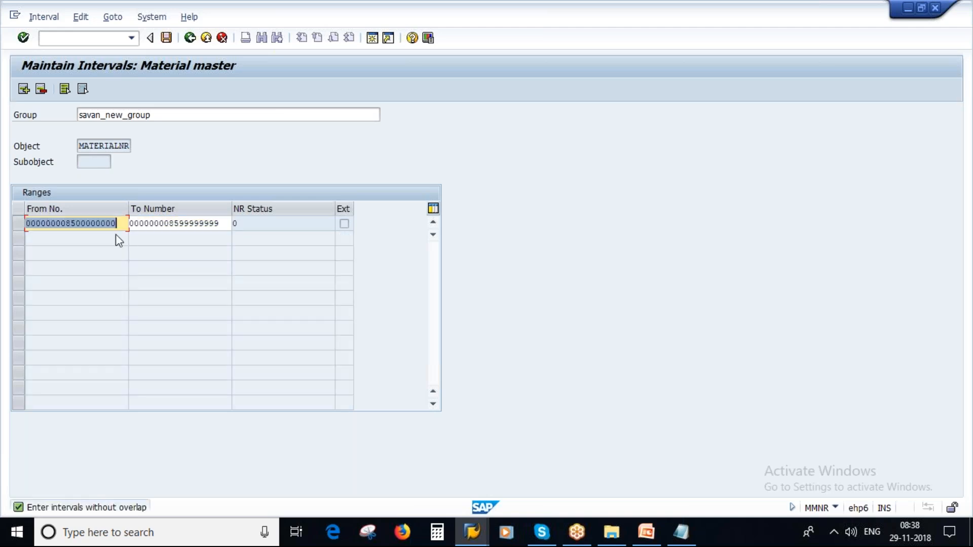
left_click(73, 223)
type("6")
left_click(177, 223)
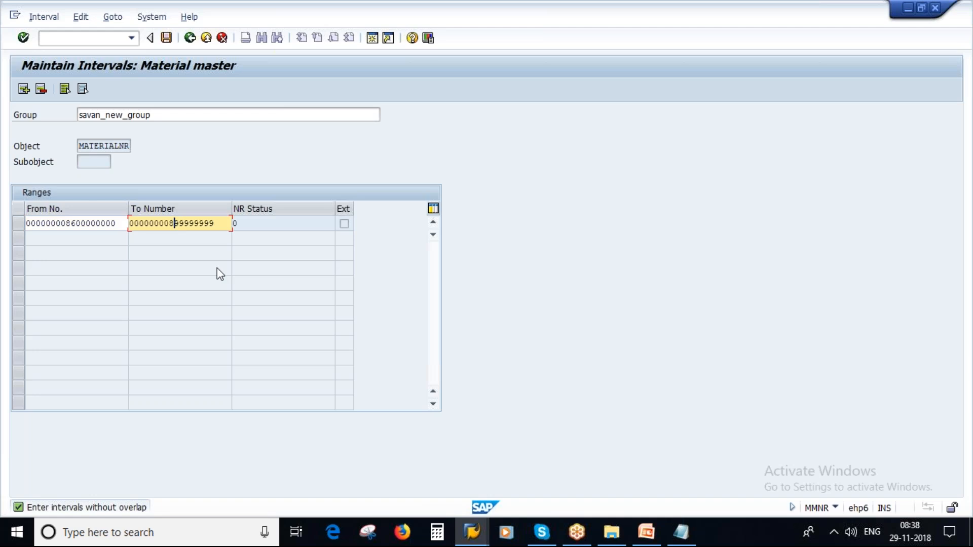
type("6")
key("Return")
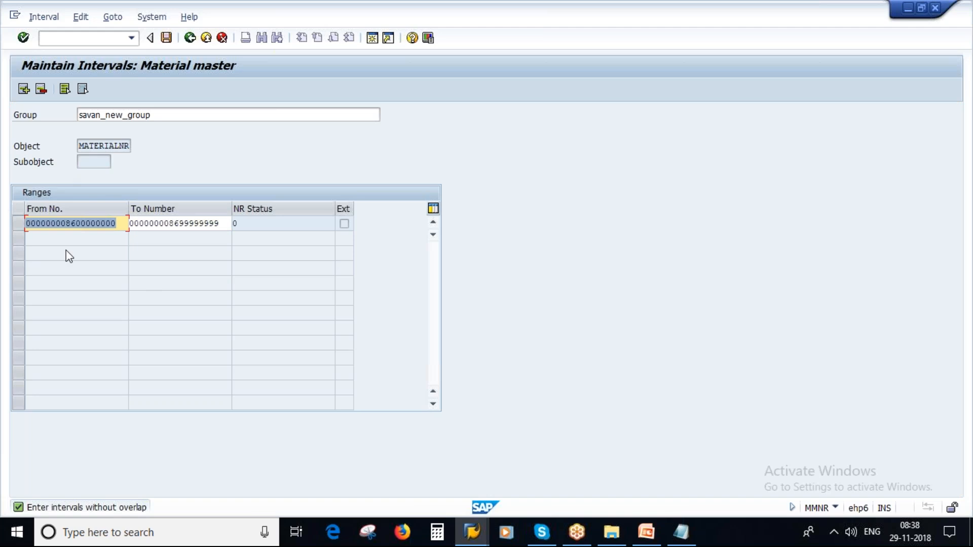
left_click(155, 224)
left_click_drag(156, 114, 41, 113)
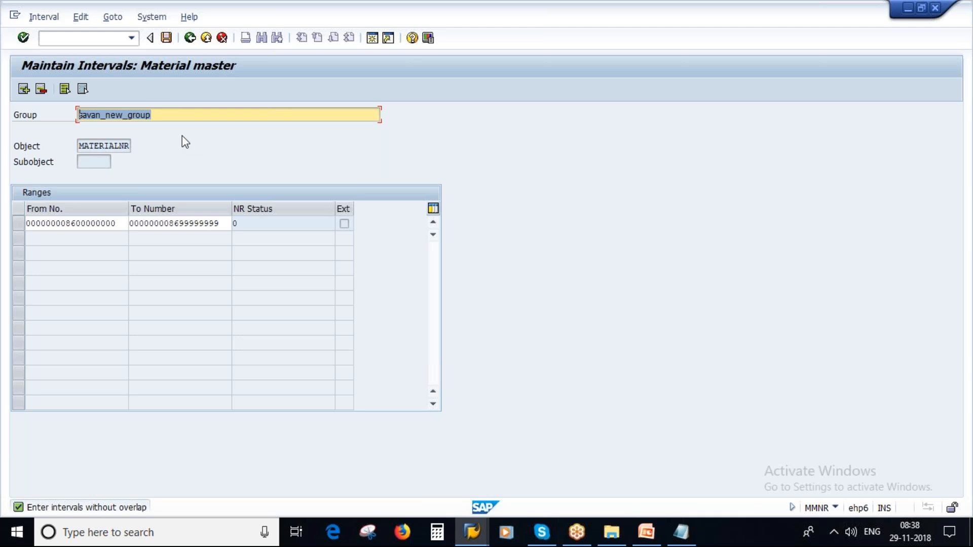
left_click(650, 541)
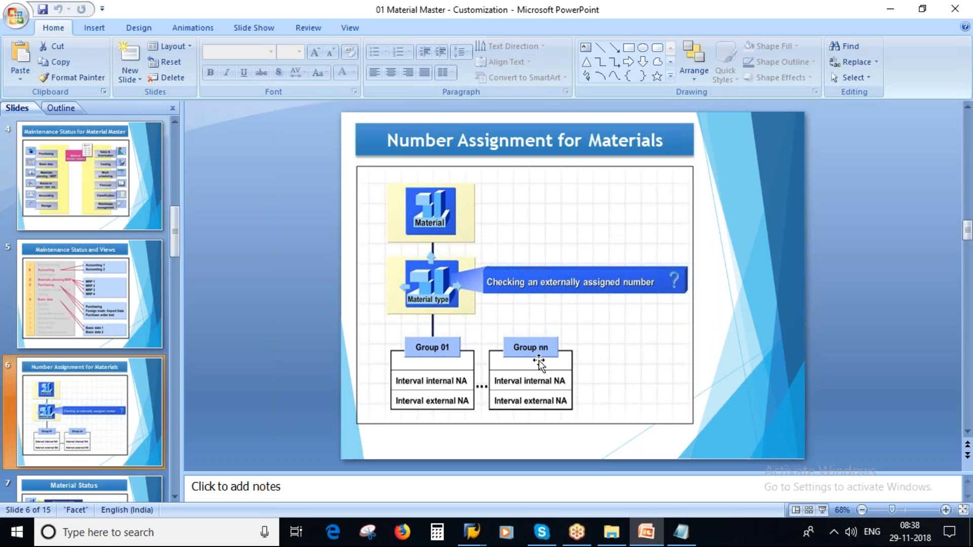
left_click(474, 540)
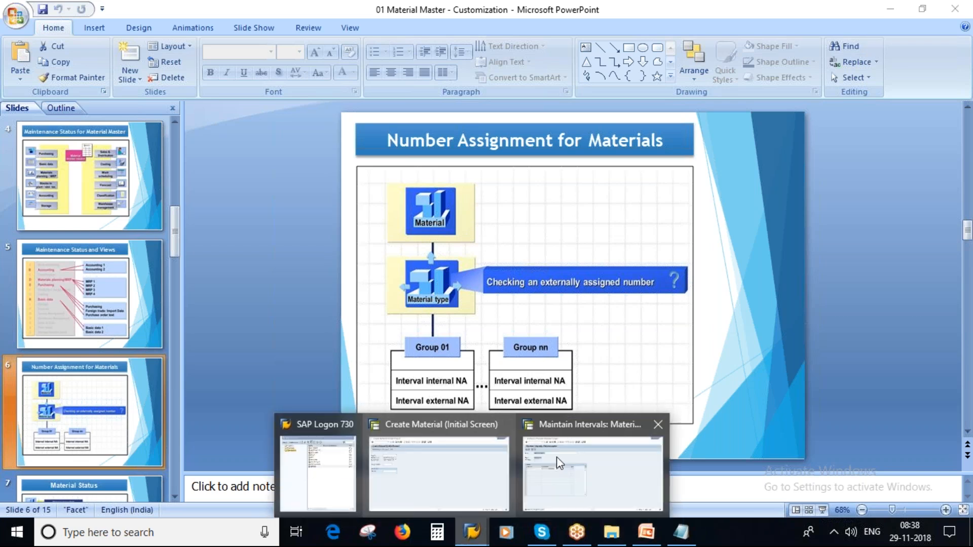
left_click(556, 457)
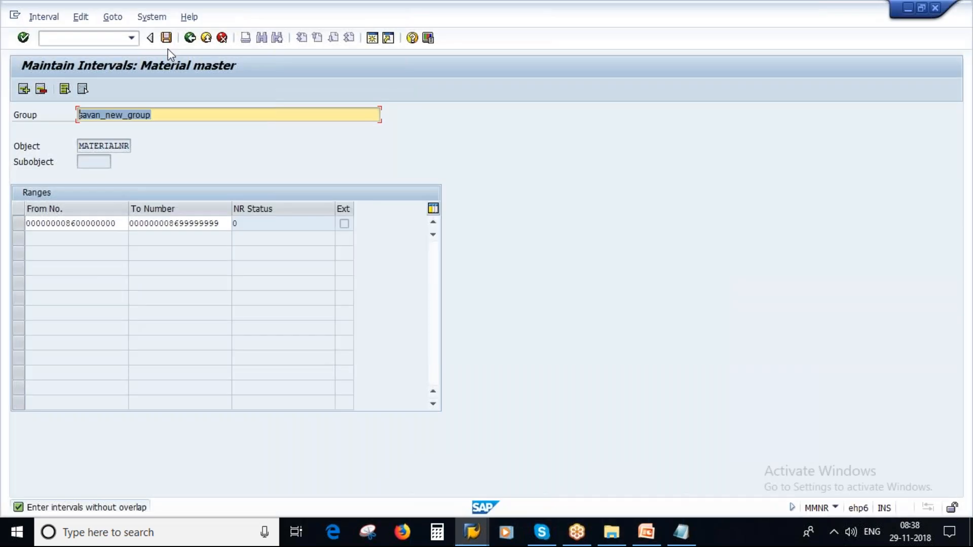
Step: Exit interval maintenance, confirming Yes in the exit prompt
left_click(205, 39)
left_click(222, 38)
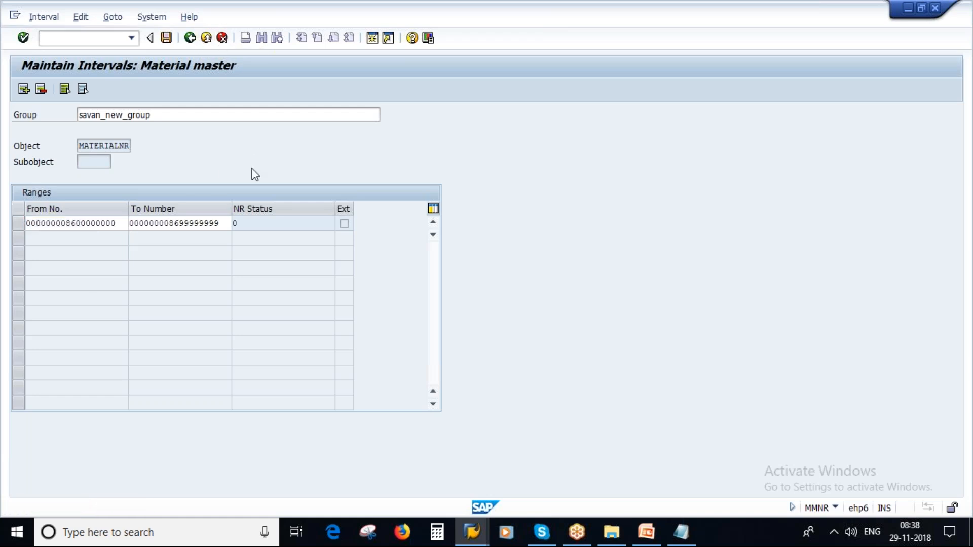
left_click(195, 309)
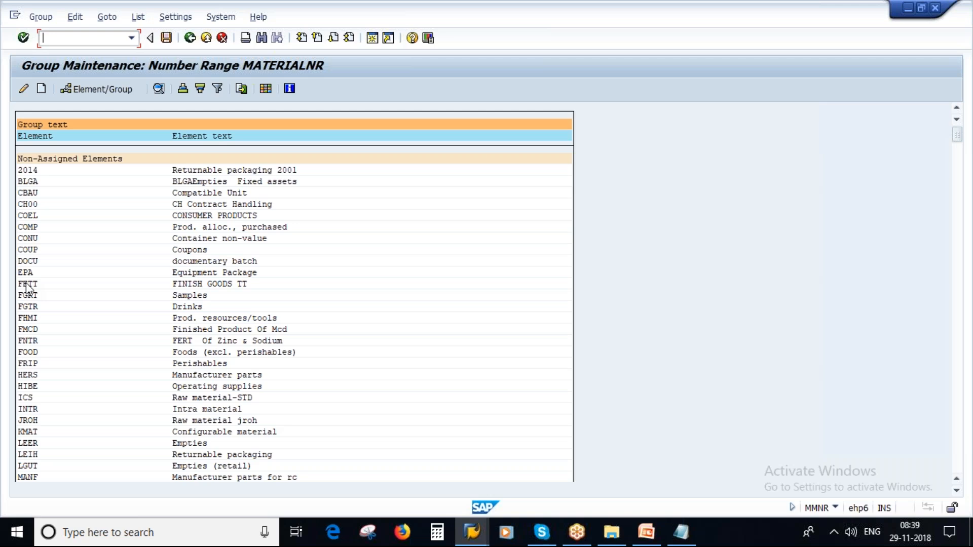
Step: Page through the MATERIALNR group list and the material types assigned to each group
left_click(237, 361)
scroll(957, 358, "down", 2)
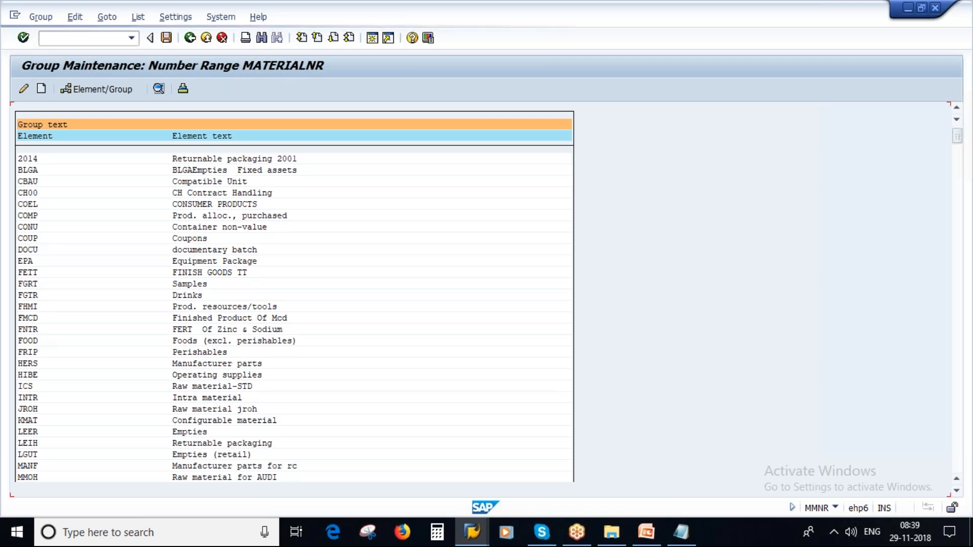
left_click(958, 358)
left_click(958, 358)
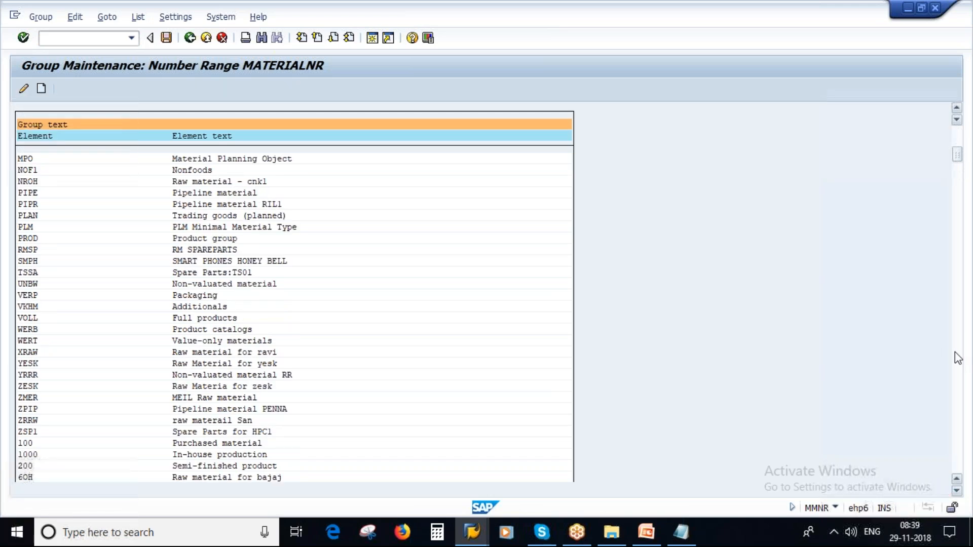
left_click(958, 358)
left_click(957, 358)
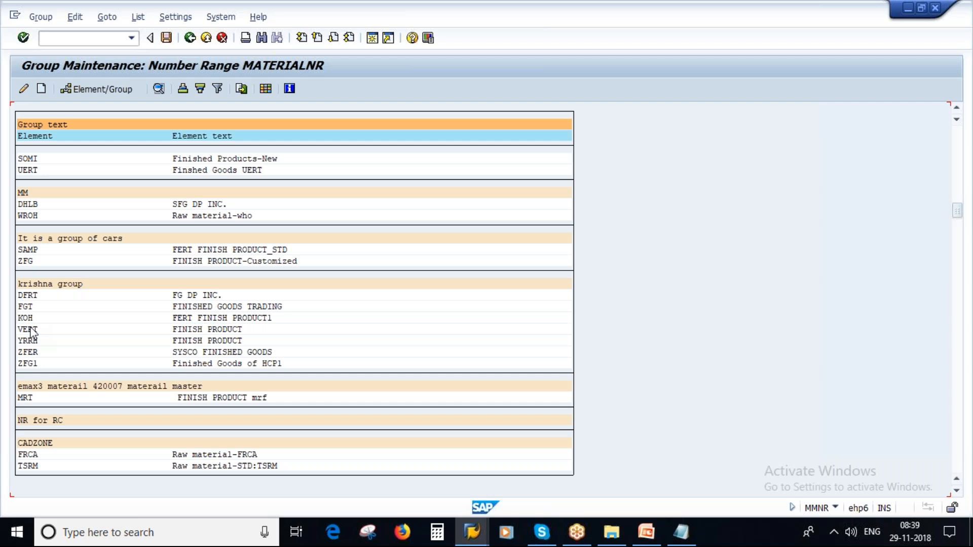
scroll(61, 304, "down", 1)
scroll(84, 314, "up", 3)
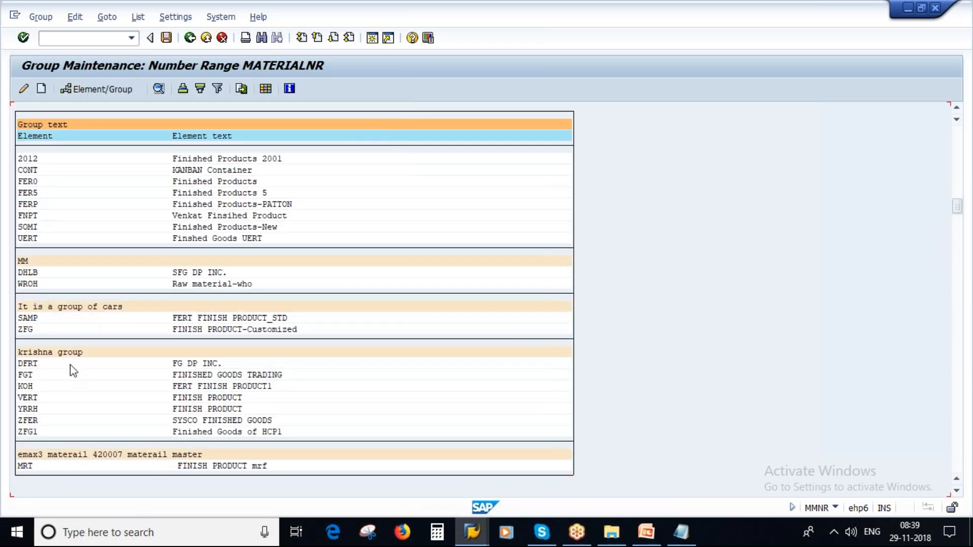
scroll(74, 371, "down", 3)
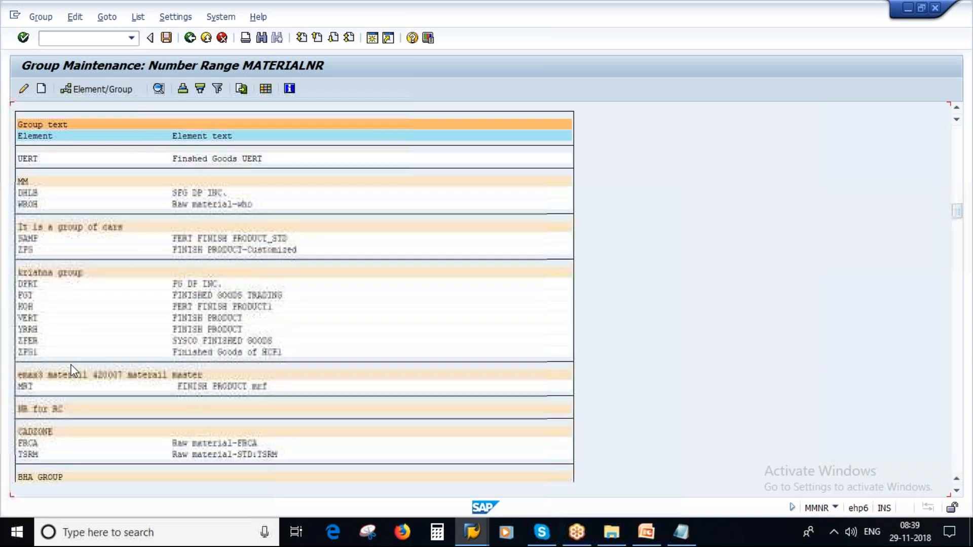
scroll(73, 370, "down", 3)
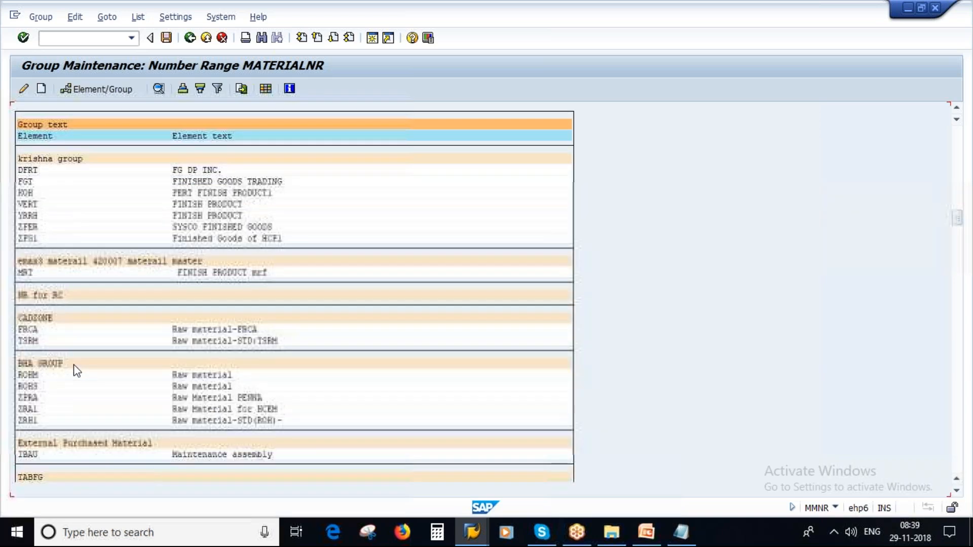
scroll(76, 370, "down", 4)
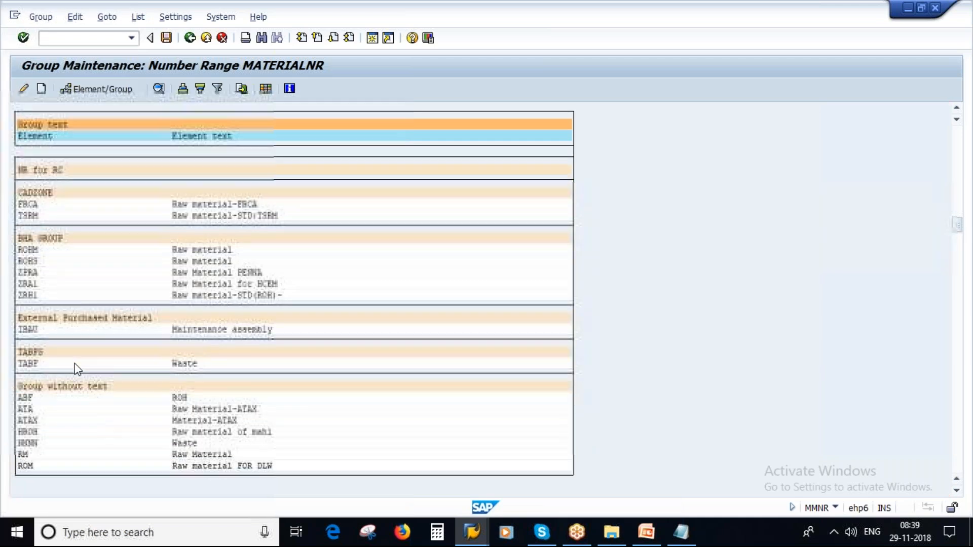
scroll(76, 370, "down", 4)
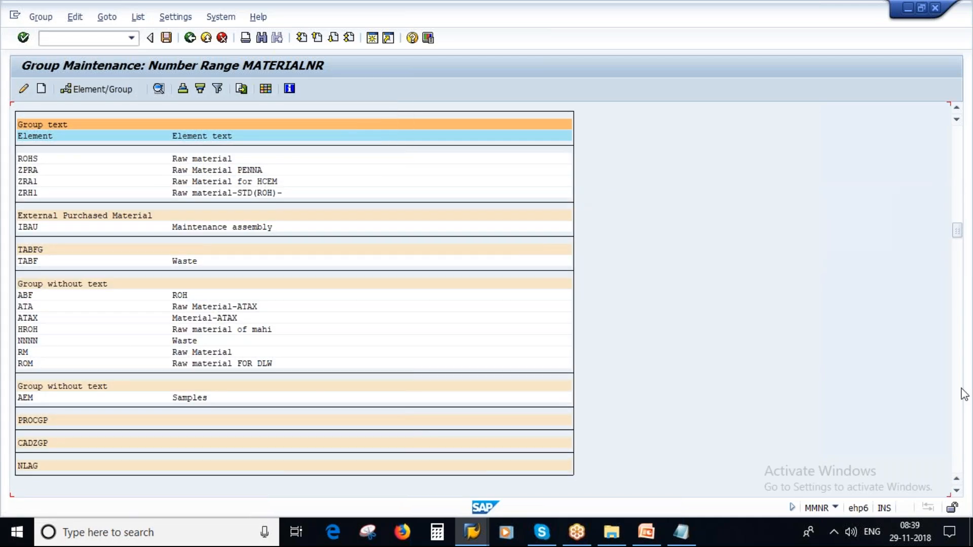
left_click(958, 397)
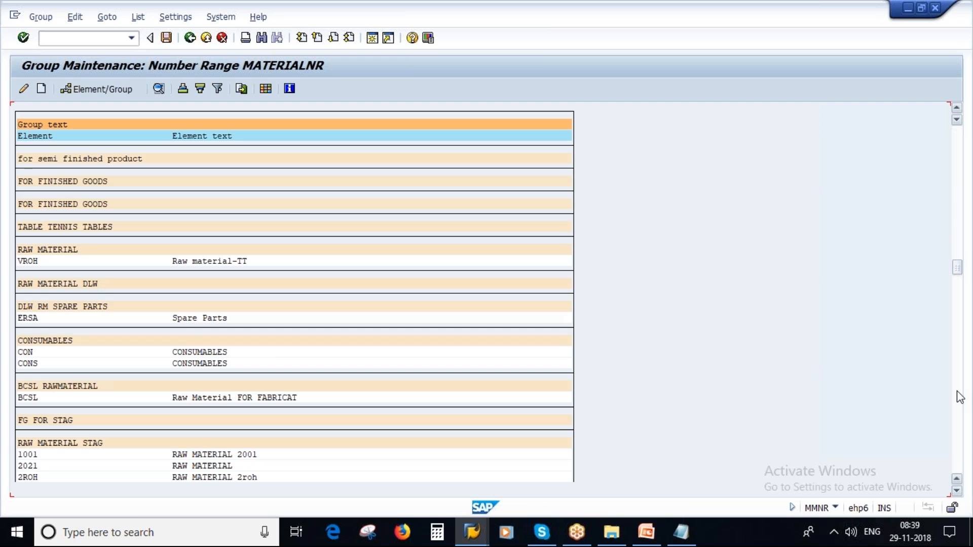
left_click(957, 397)
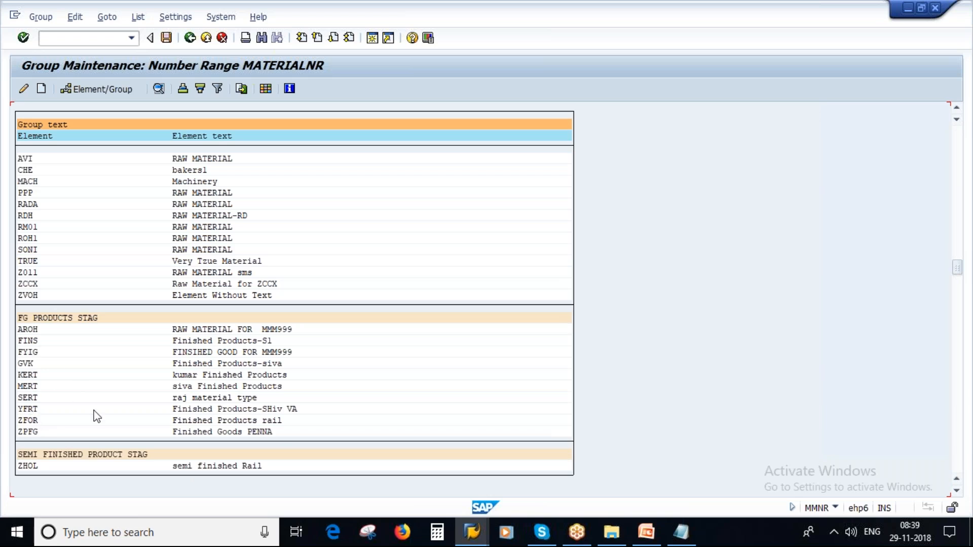
scroll(96, 415, "down", 2)
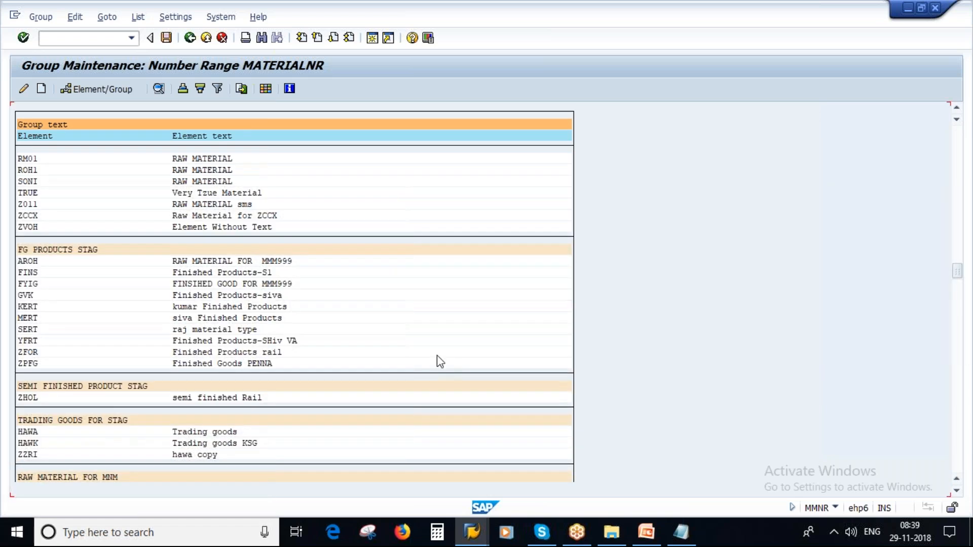
scroll(437, 356, "down", 3)
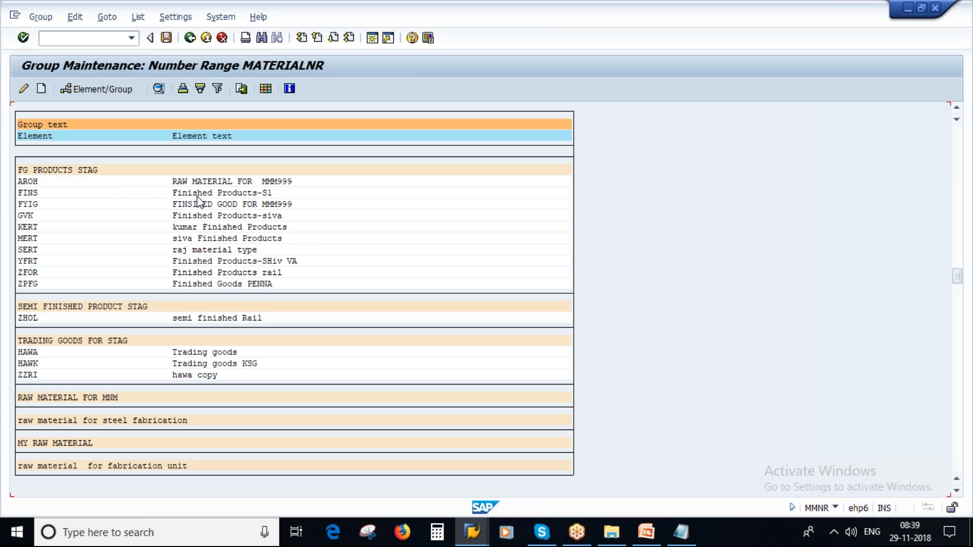
left_click(649, 538)
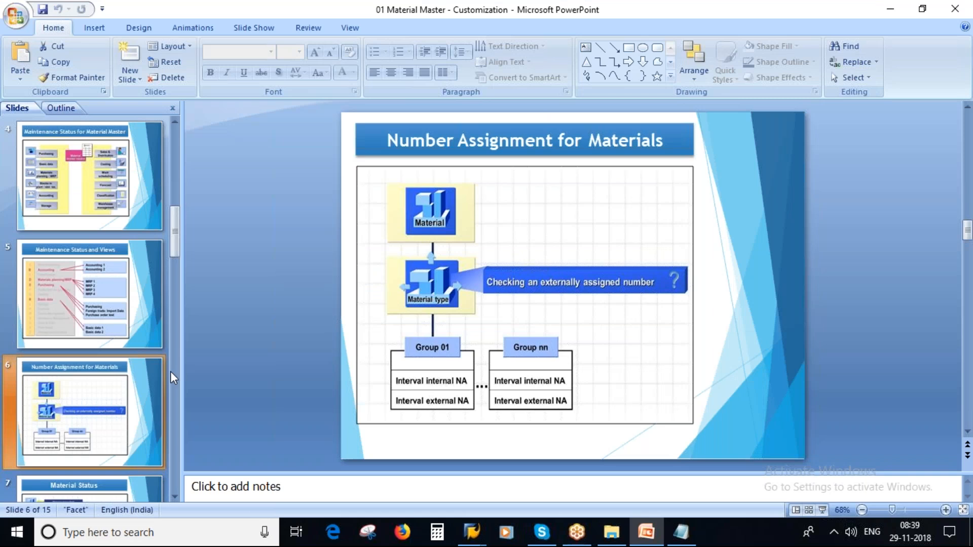
Step: Present slide 7, Material Status, pen-marking Purchasing, BOM, Routing, MRP and other Application rows
left_click(71, 412)
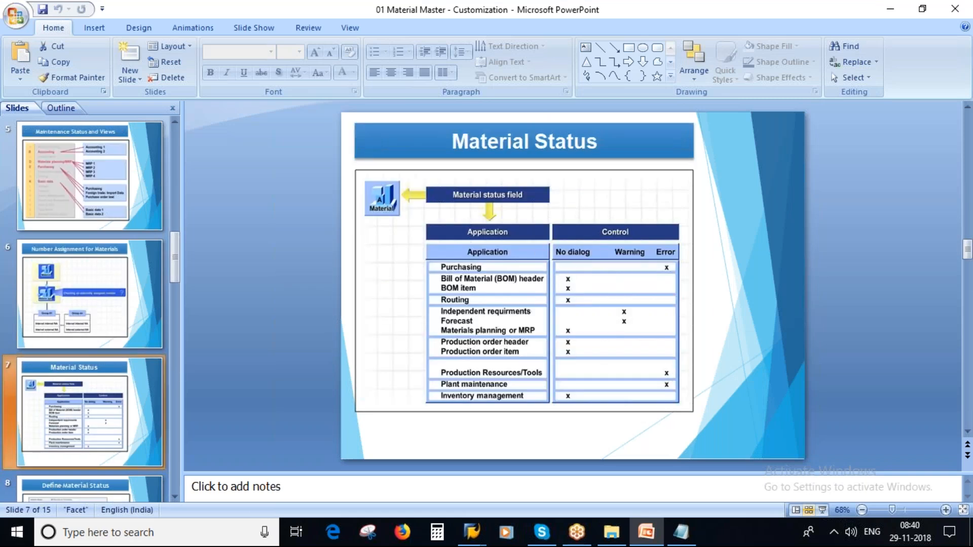
left_click(820, 509)
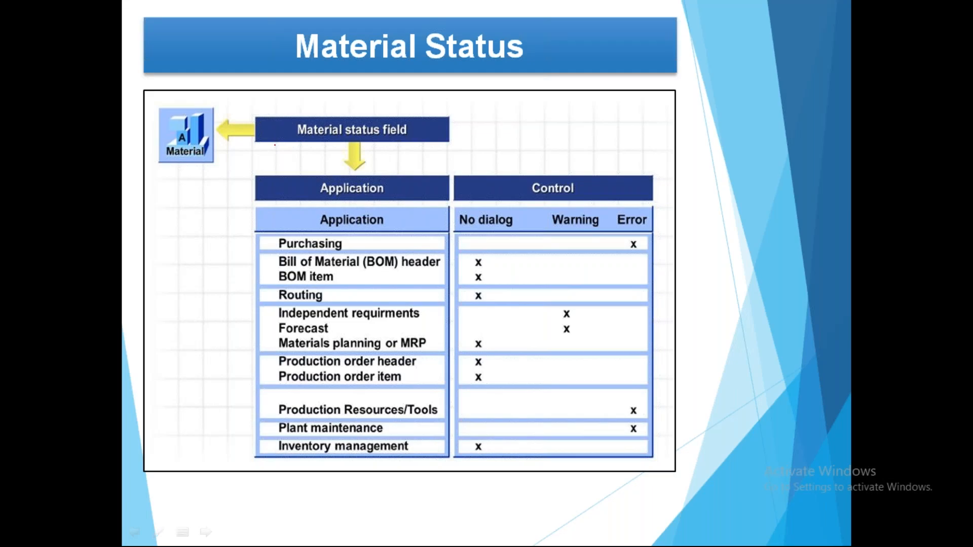
mouse_move(182, 104)
left_mouse_down()
mouse_move(140, 158)
mouse_move(212, 116)
mouse_move(169, 102)
left_mouse_up()
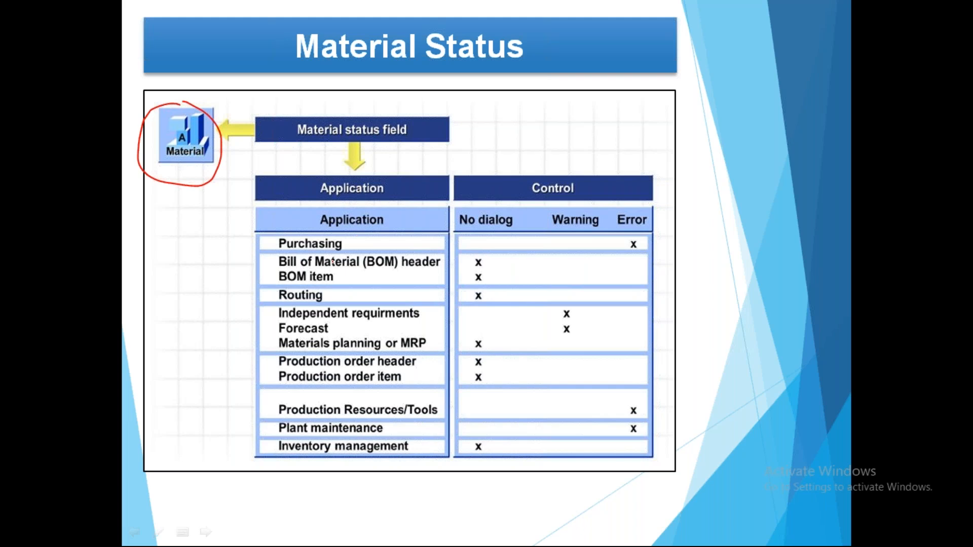
left_click_drag(267, 241, 307, 233)
left_click_drag(266, 270, 357, 250)
left_click_drag(276, 302, 324, 286)
left_click_drag(274, 375, 332, 348)
left_click_drag(270, 336, 336, 320)
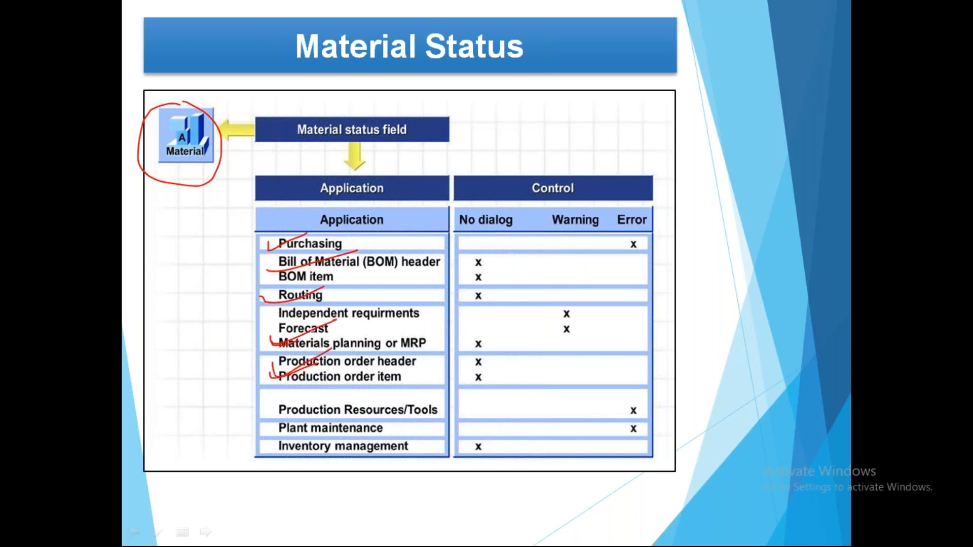
left_click_drag(275, 403, 304, 399)
left_click_drag(262, 430, 304, 420)
mouse_move(273, 220)
left_mouse_down()
mouse_move(410, 458)
mouse_move(365, 200)
mouse_move(267, 223)
left_mouse_up()
left_click_drag(324, 63, 369, 53)
Step: Erase the pen marks, end the slide show, and select slide 8, Define Material Status
key("e")
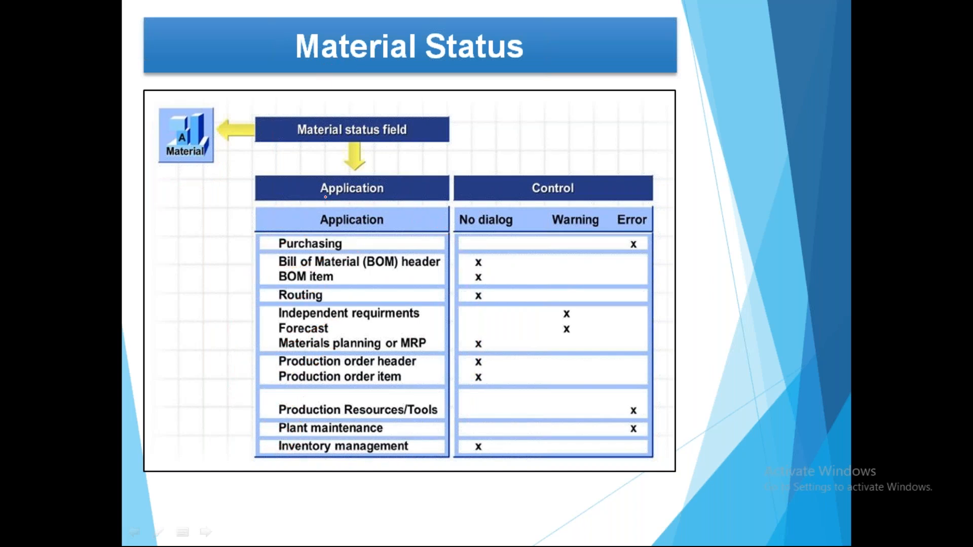
key("b")
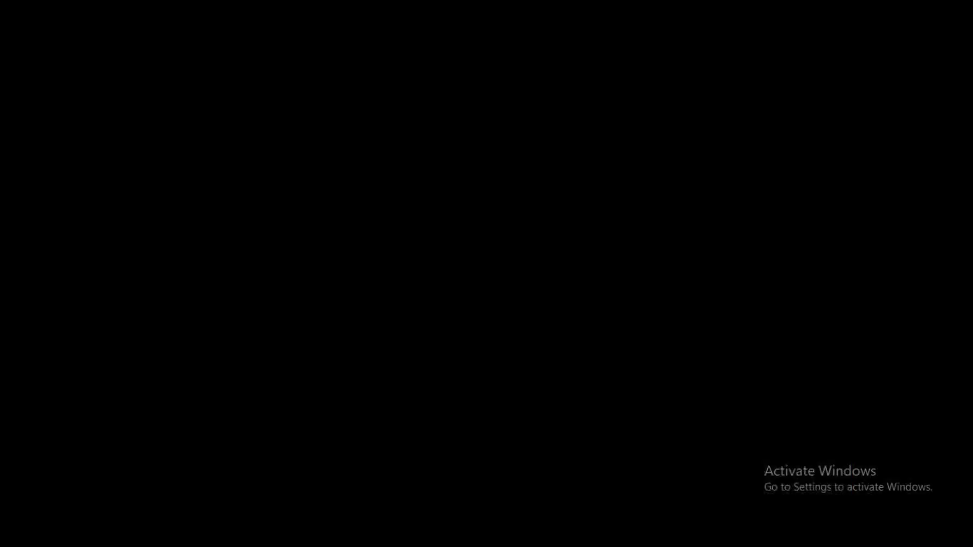
key("Escape")
left_click(68, 395)
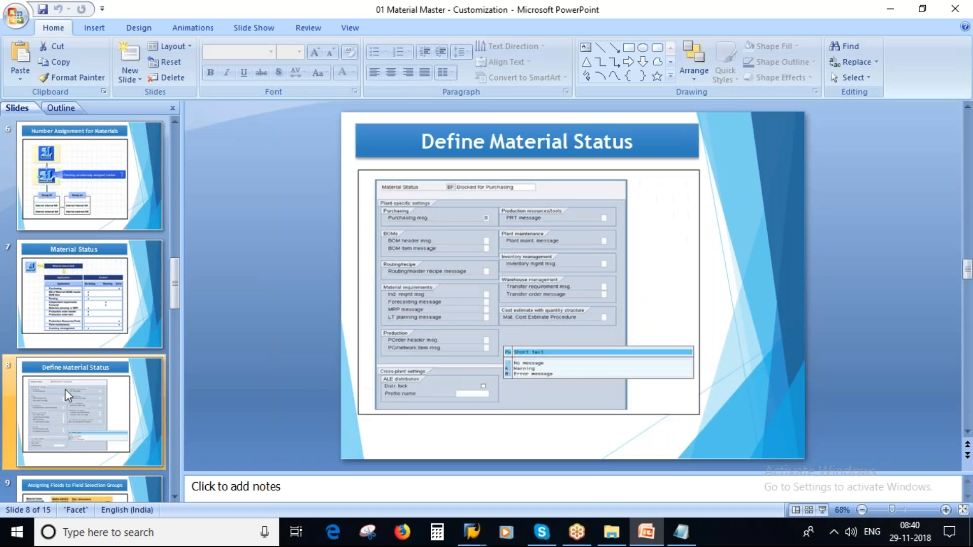
Step: Clear the old notes and type 'Client level' and 'Plant Level' on two lines
left_click(680, 533)
left_click_drag(84, 304, 35, 116)
key("BackSpace")
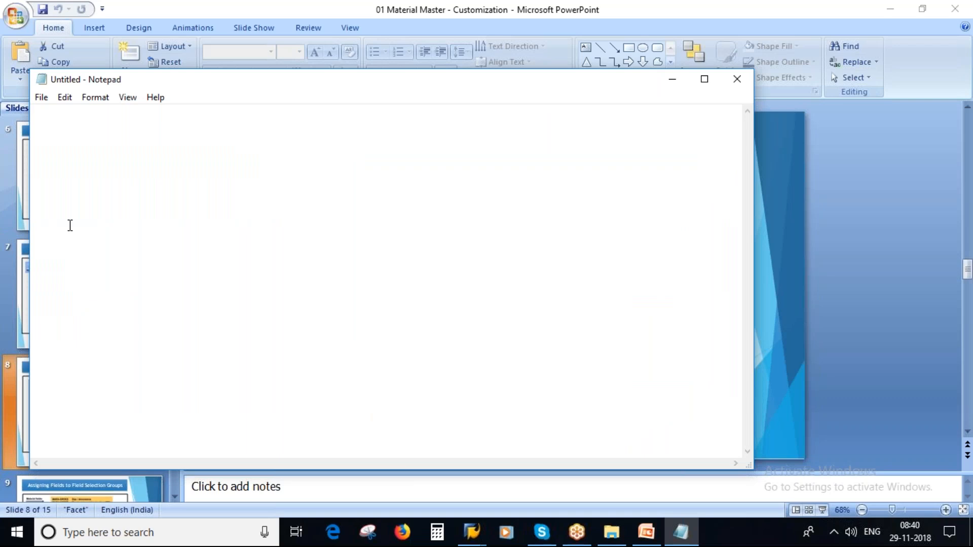
type("Client")
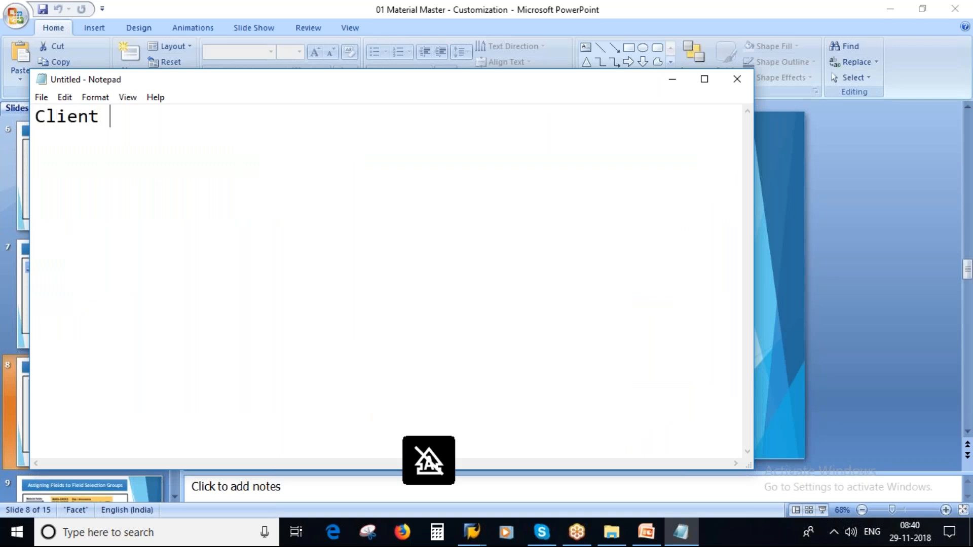
type(" level")
key("Return")
type("Plant Level")
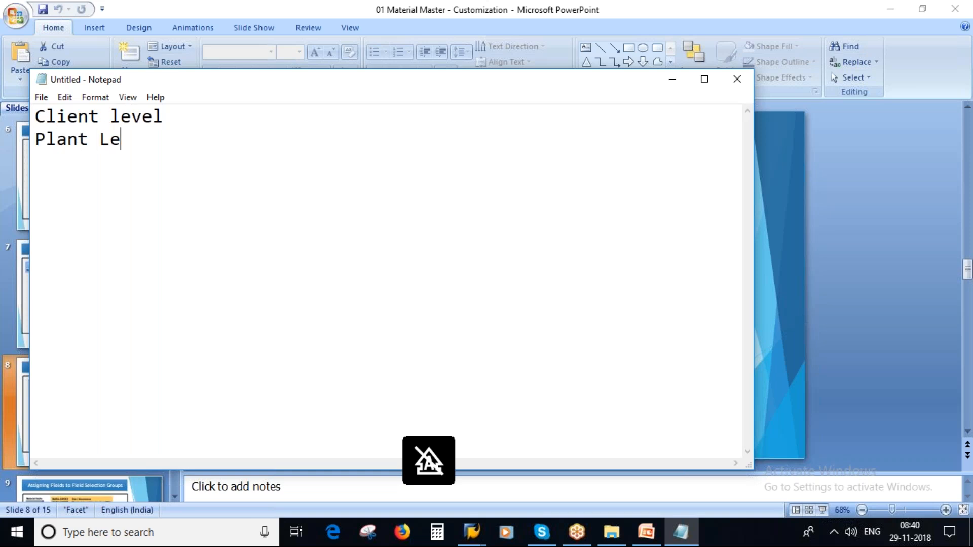
Step: Capitalise 'Level' and complete the lines as 'Client Level - Basic Data View' and 'Plant Level - MRP view'
left_click(110, 117)
key("Delete")
key("Caps_Lock")
type("L")
left_click(182, 124)
type("-")
key("Caps_Lock")
type("b")
key("Caps_Lock")
type("ASIC")
key("BackSpace")
key("BackSpace")
key("BackSpace")
key("BackSpace")
key("BackSpace")
key("BackSpace")
type("B")
key("Caps_Lock")
type("asic")
key("Caps_Lock")
type("D")
key("Caps_Lock")
type("ata v")
key("Caps_Lock")
type("IEW")
key("BackSpace")
key("BackSpace")
key("BackSpace")
key("BackSpace")
type("V")
key("Caps_Lock")
type("iew")
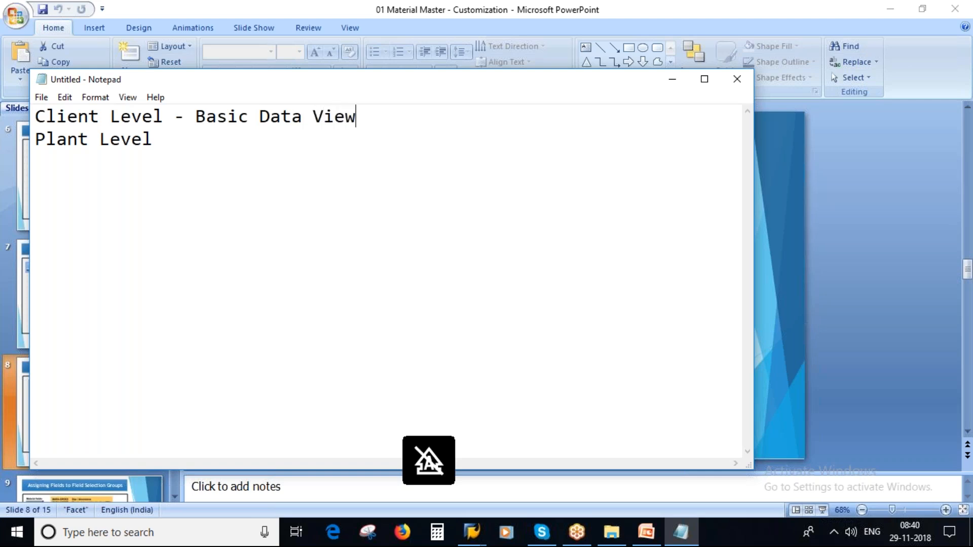
type(" -")
key("Caps_Lock")
type("MRP")
key("Caps_Lock")
type("view")
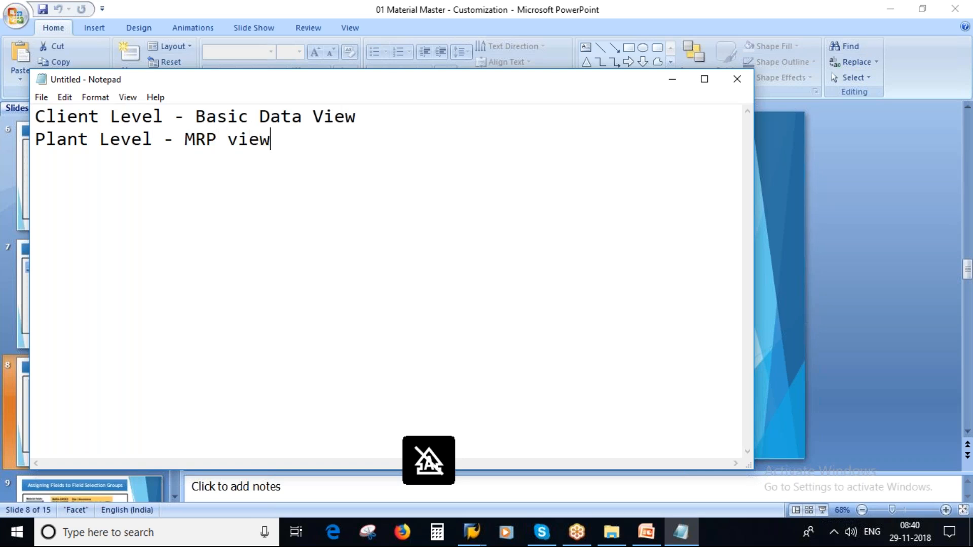
Step: Return to the Group Maintenance SAP window and go back twice to the SPRO customizing tree
left_click(470, 533)
left_click(578, 464)
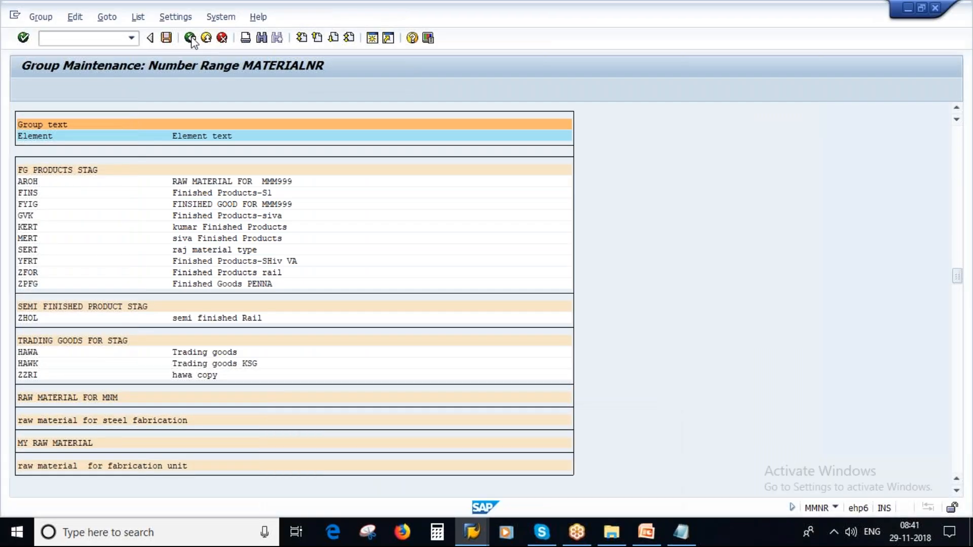
left_click(190, 37)
left_click(190, 37)
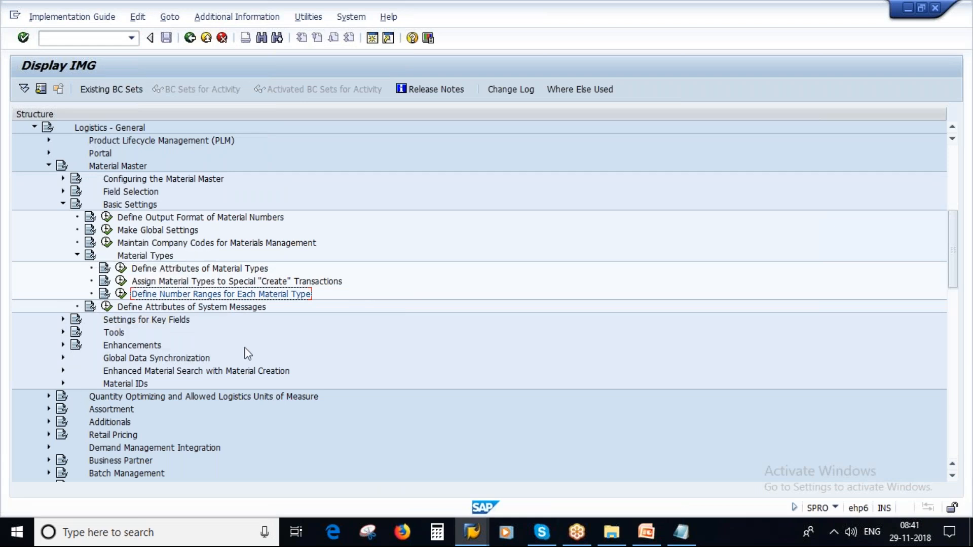
Step: Collapse Basic Settings, expand Settings for Key Fields and launch Define Material Statuses
scroll(243, 354, "down", 2)
scroll(209, 339, "up", 2)
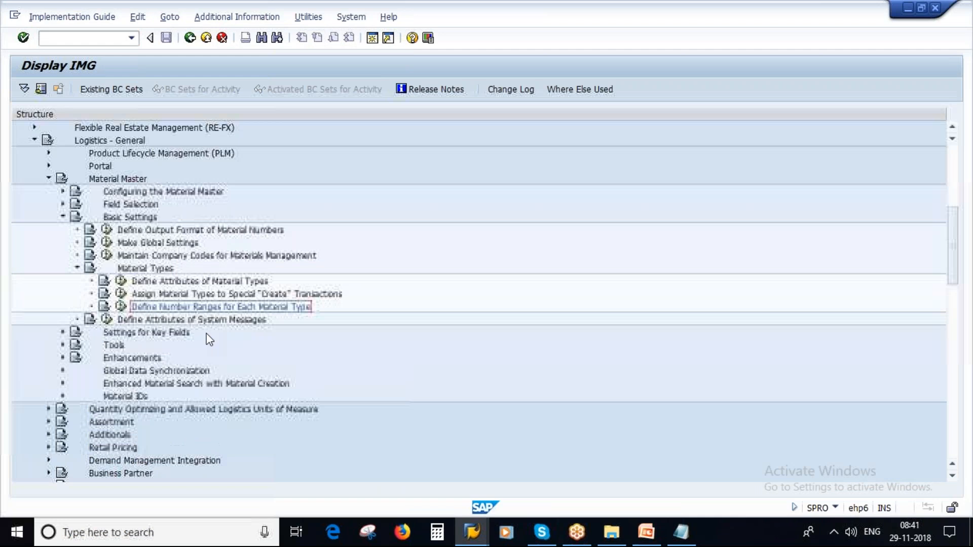
left_click(63, 218)
left_click(63, 192)
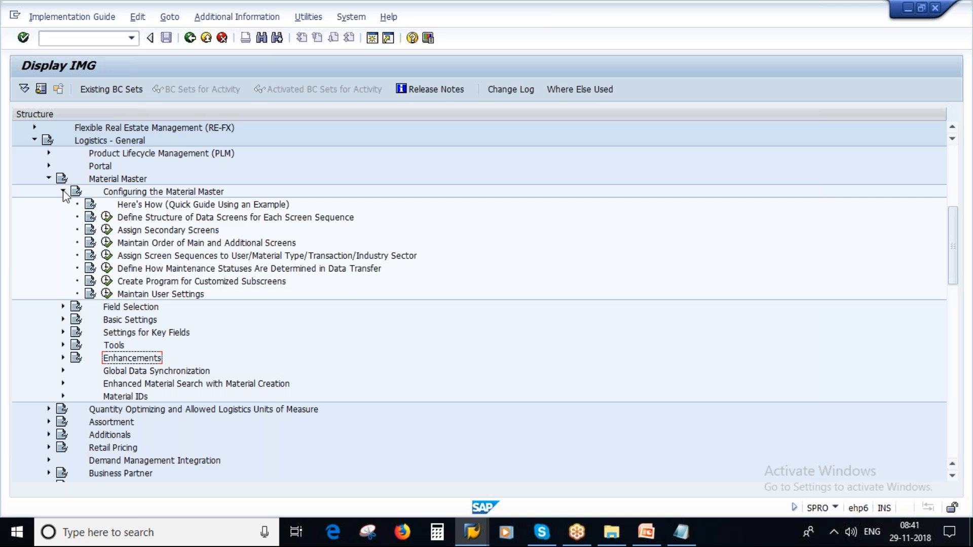
left_click(64, 192)
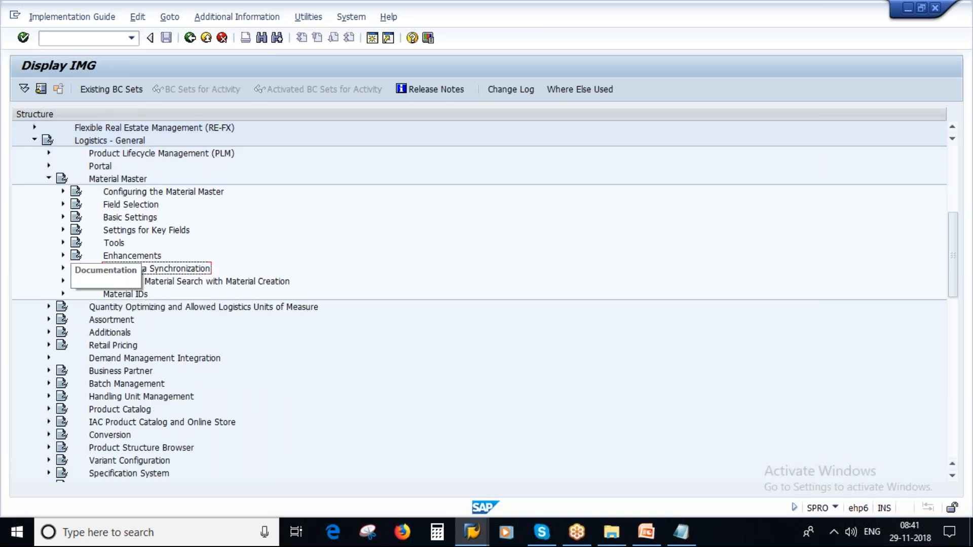
left_click(63, 230)
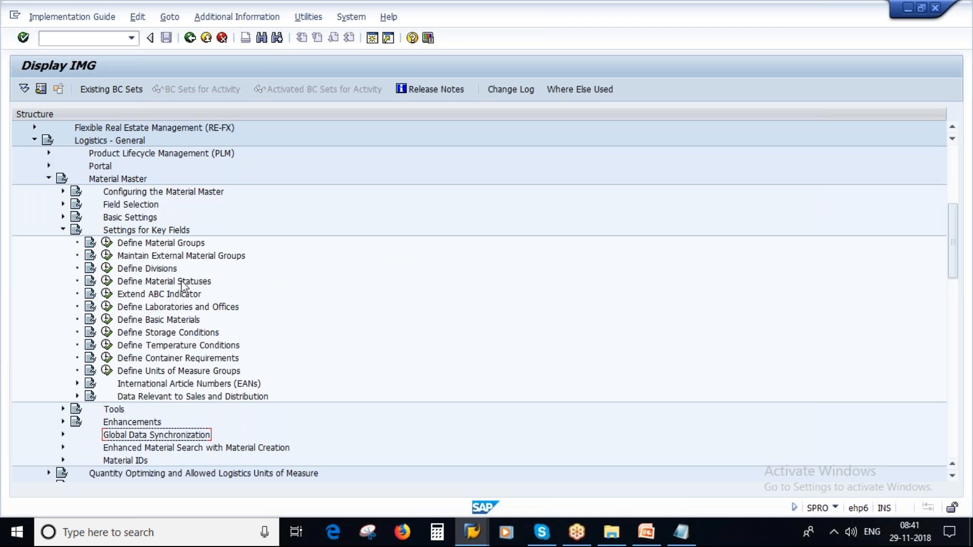
left_click(107, 281)
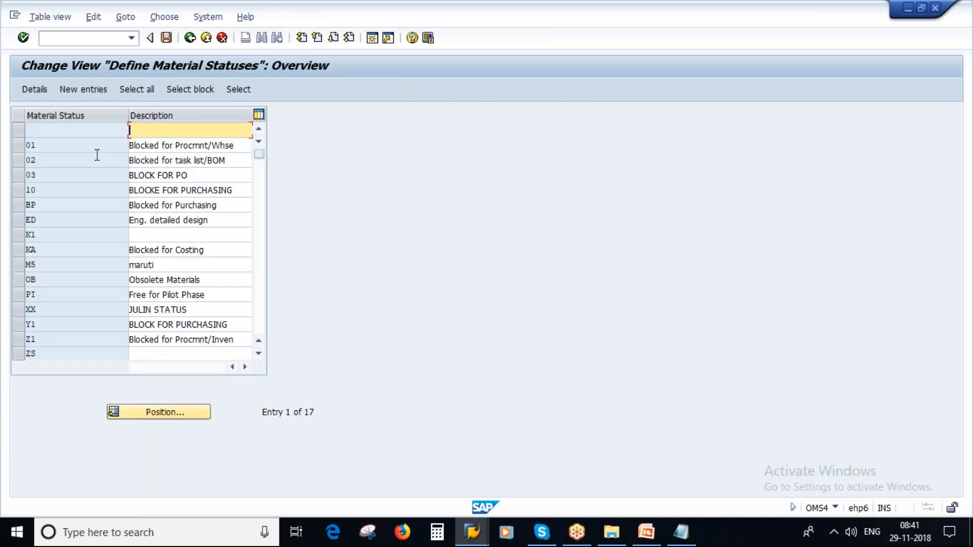
Step: Select material status 01 Blocked for Procmnt/Whse and open its details
left_click_drag(41, 146, 27, 145)
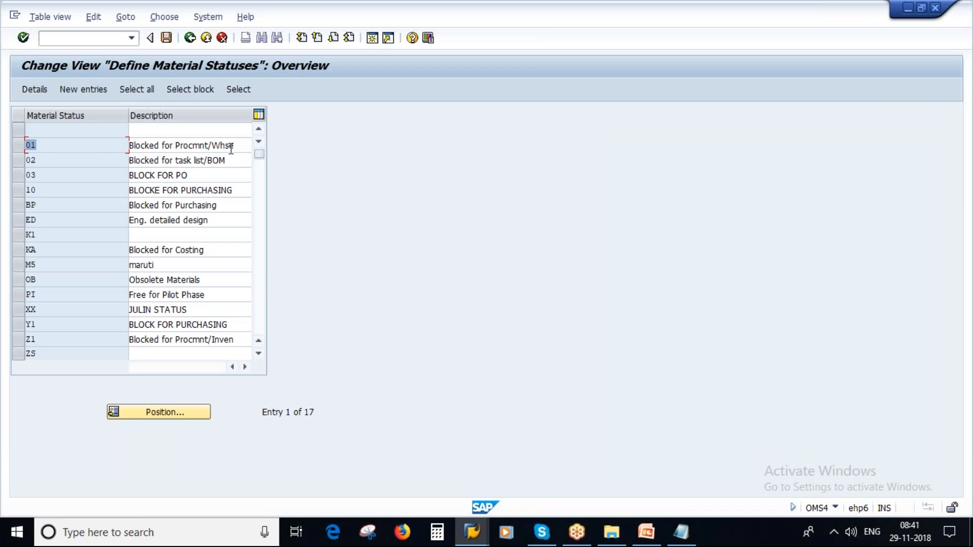
left_click_drag(239, 147, 117, 146)
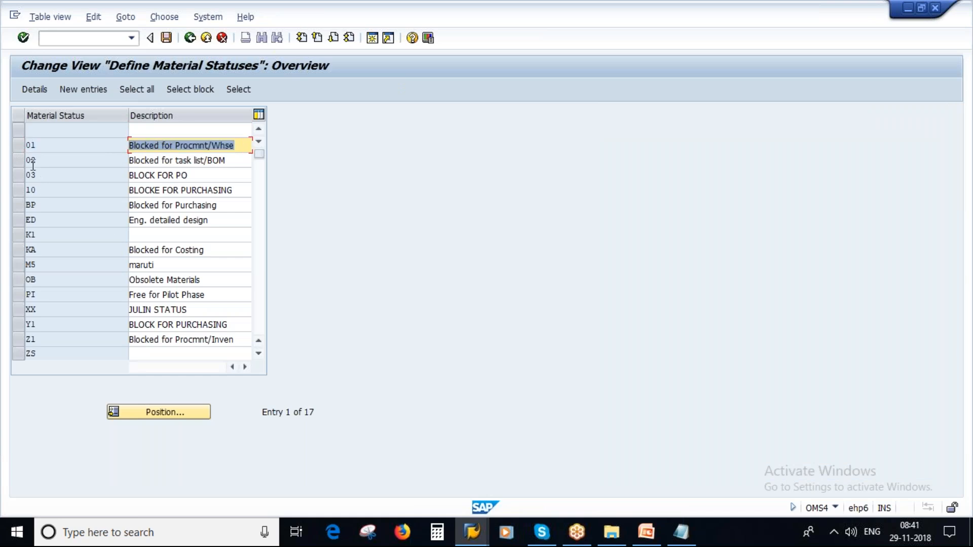
left_click(21, 145)
left_click(41, 92)
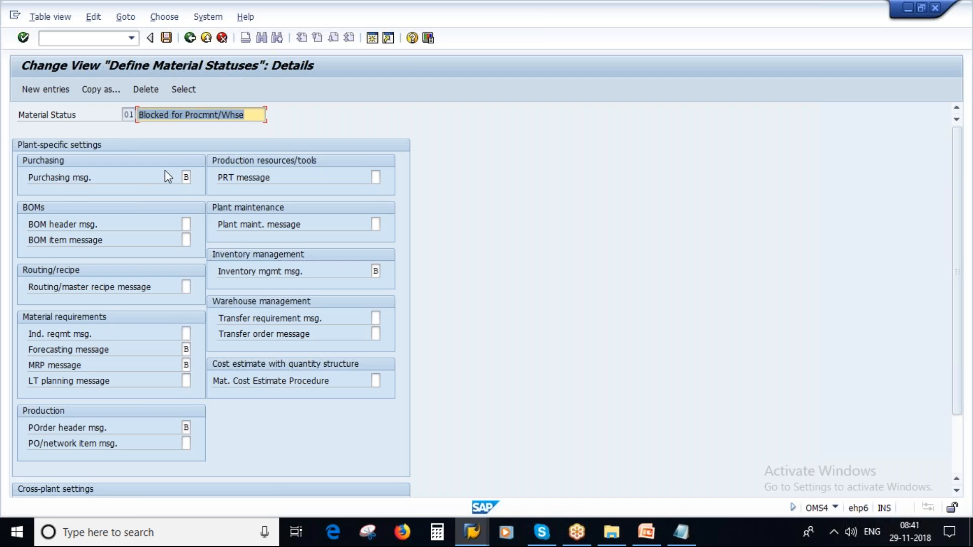
Step: Review the Purchasing message value options and close the list, keeping B (Error message)
left_click(185, 177)
left_click(197, 177)
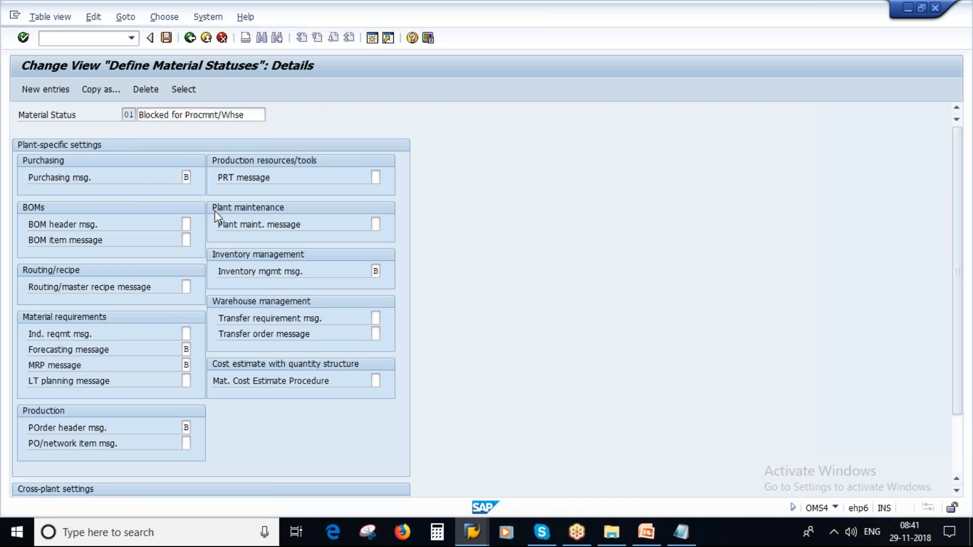
left_click(106, 186)
left_click_drag(152, 115, 389, 140)
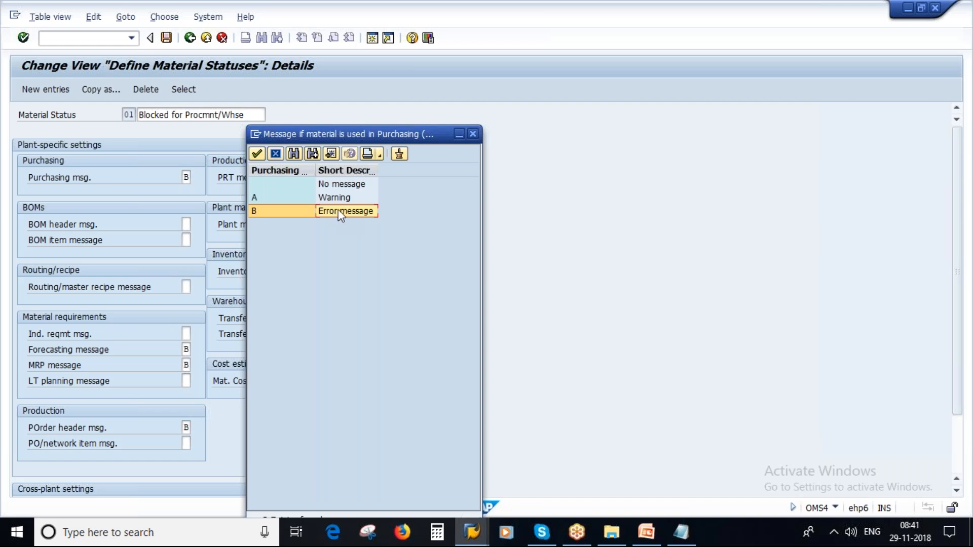
left_click(473, 134)
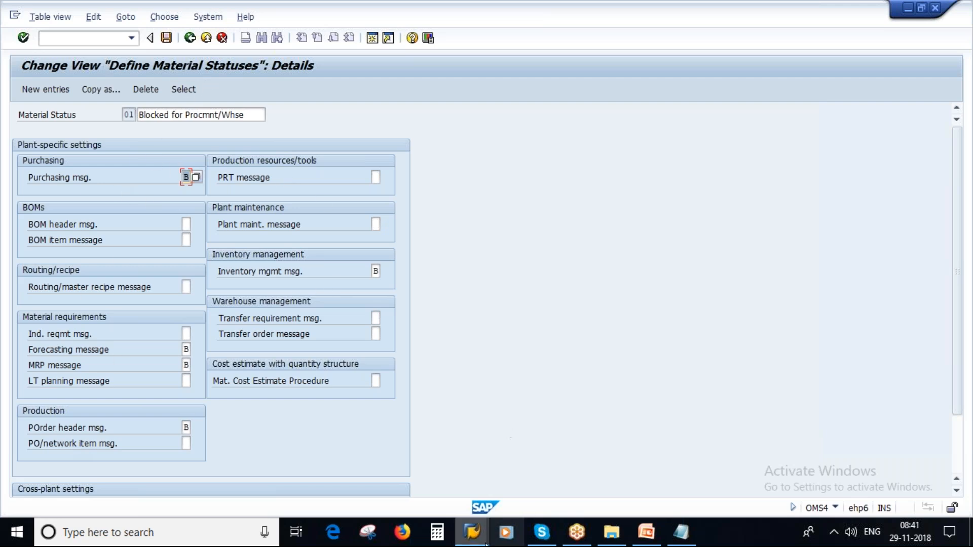
left_click(644, 539)
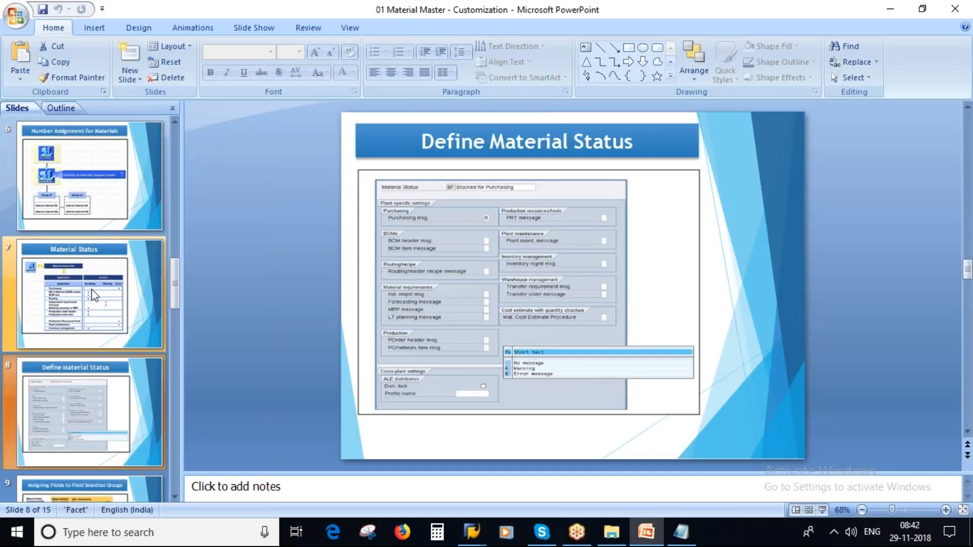
Step: Present the Material Status slides and circle the blank, A Warning and B Error options
left_click(95, 296)
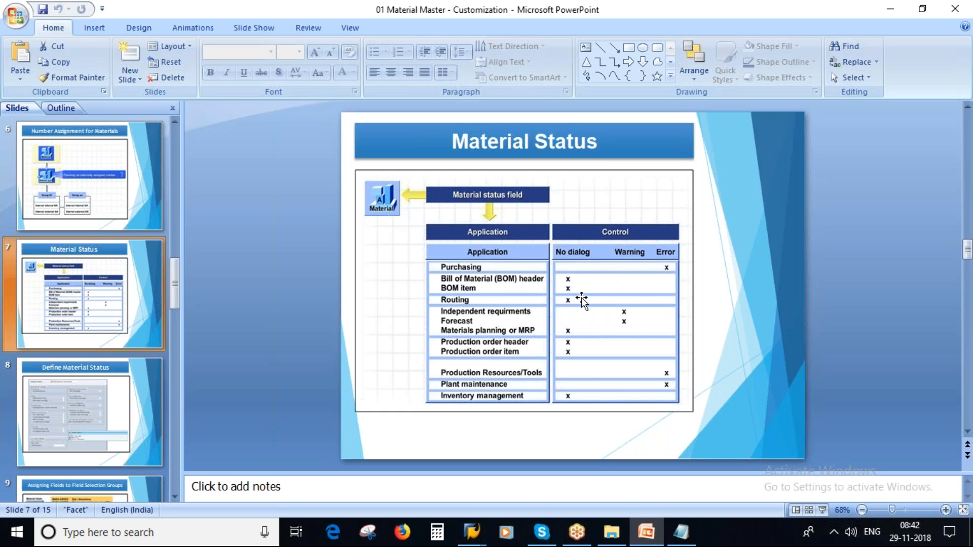
left_click(83, 412)
left_click(822, 510)
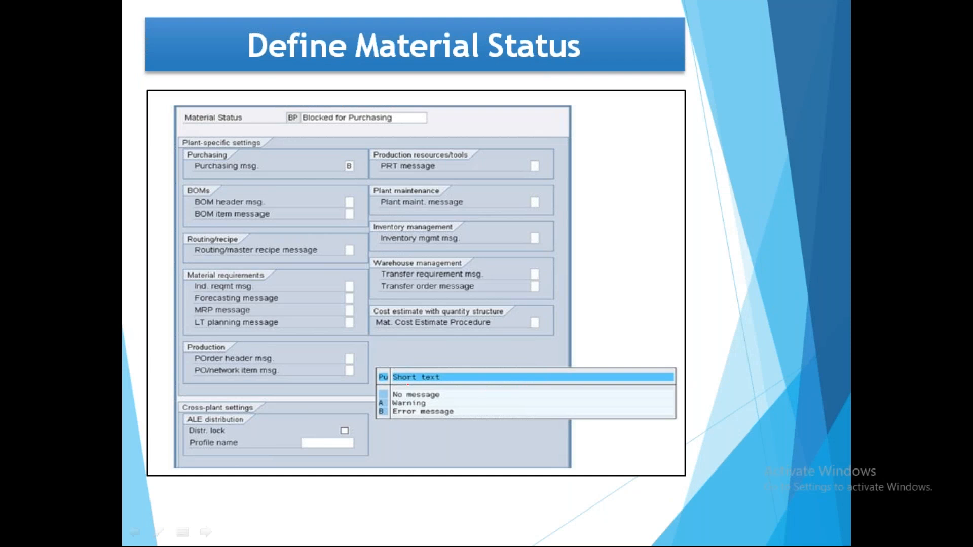
mouse_move(388, 388)
left_mouse_down()
mouse_move(367, 392)
mouse_move(473, 376)
left_mouse_up()
mouse_move(387, 398)
left_mouse_down()
mouse_move(393, 406)
mouse_move(491, 378)
left_mouse_up()
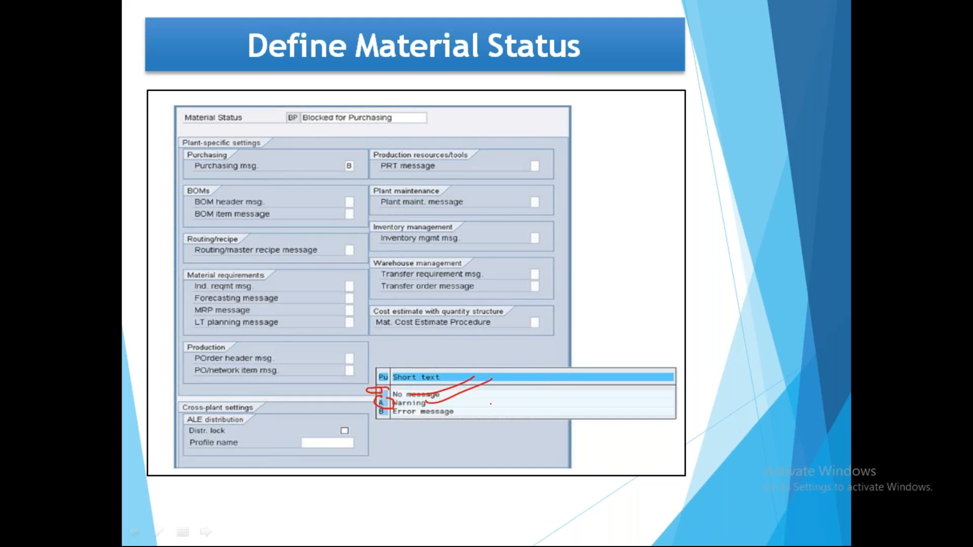
left_click_drag(381, 406, 485, 406)
Step: Mark Purchasing msg. B and status BP on the slide, end the show, and return to SAP
mouse_move(349, 157)
left_mouse_down()
mouse_move(334, 182)
mouse_move(365, 158)
mouse_move(355, 188)
mouse_move(373, 175)
left_mouse_up()
left_click_drag(273, 120, 324, 103)
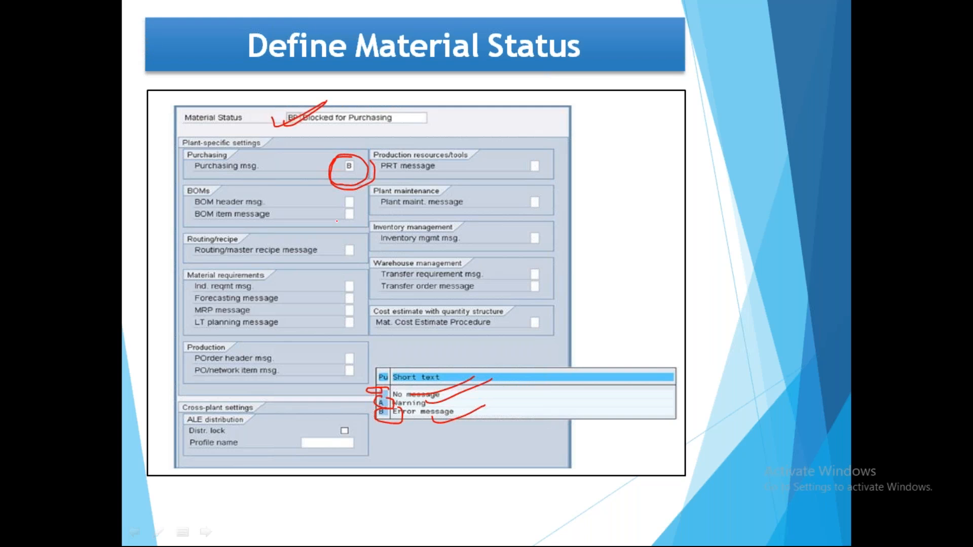
key("Right")
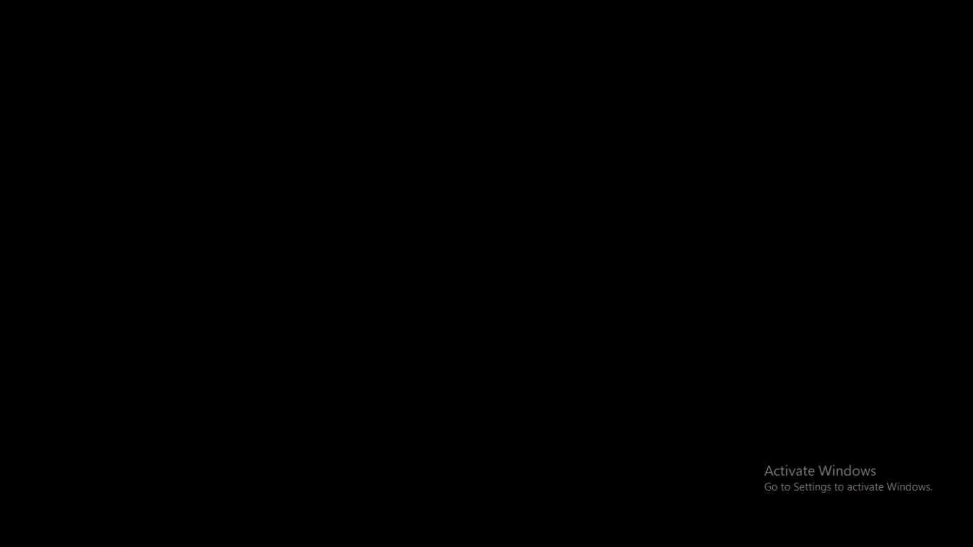
key("Escape")
left_click(570, 464)
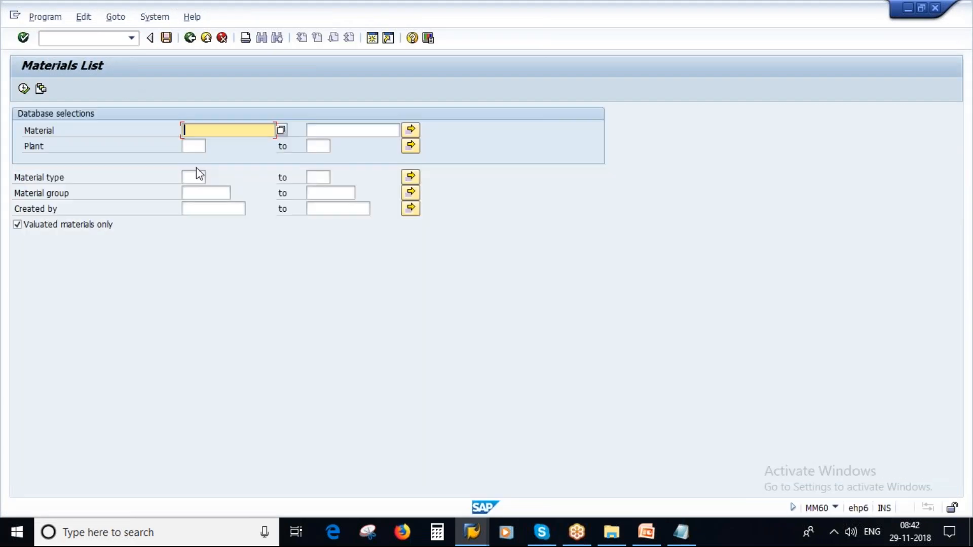
key("Down")
Step: Fill the MM60 selection with Plant 1000 and the creator user, leaving Material type empty
key("Up")
left_click(198, 160)
left_click(198, 187)
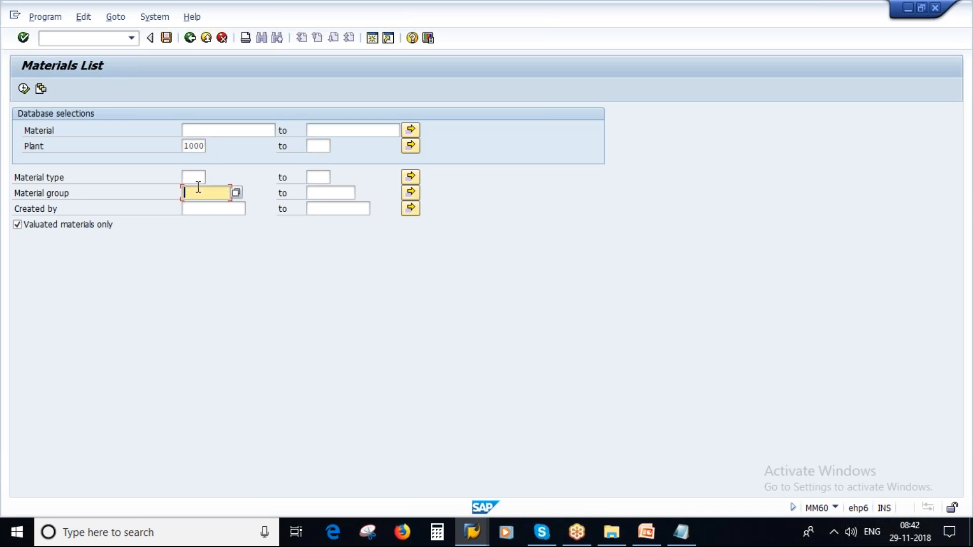
left_click(198, 178)
left_click(198, 191)
left_click(198, 213)
left_click(203, 223)
left_click_drag(203, 178, 161, 177)
key("BackSpace")
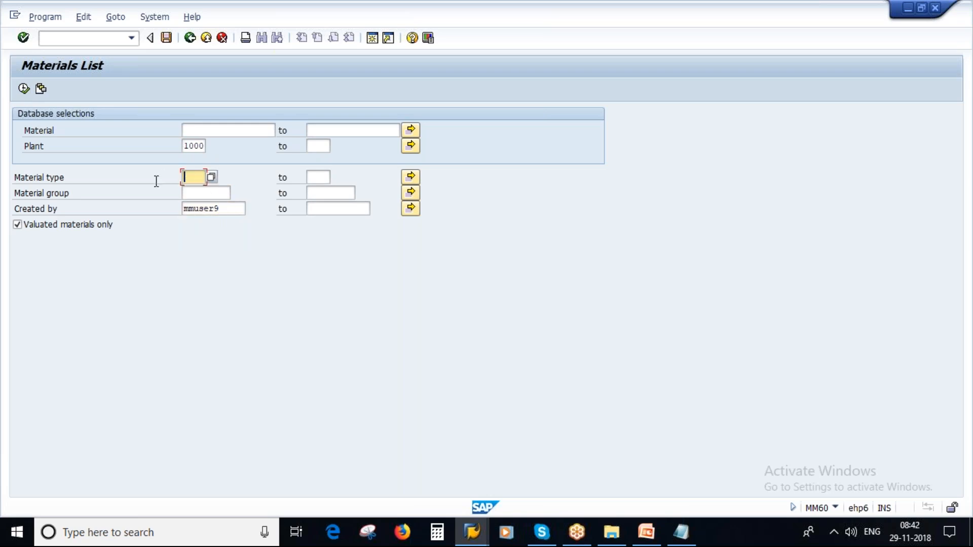
Step: Run the materials list, pick out 8064 Hydrochloric Acid, and open a new session
left_click(23, 87)
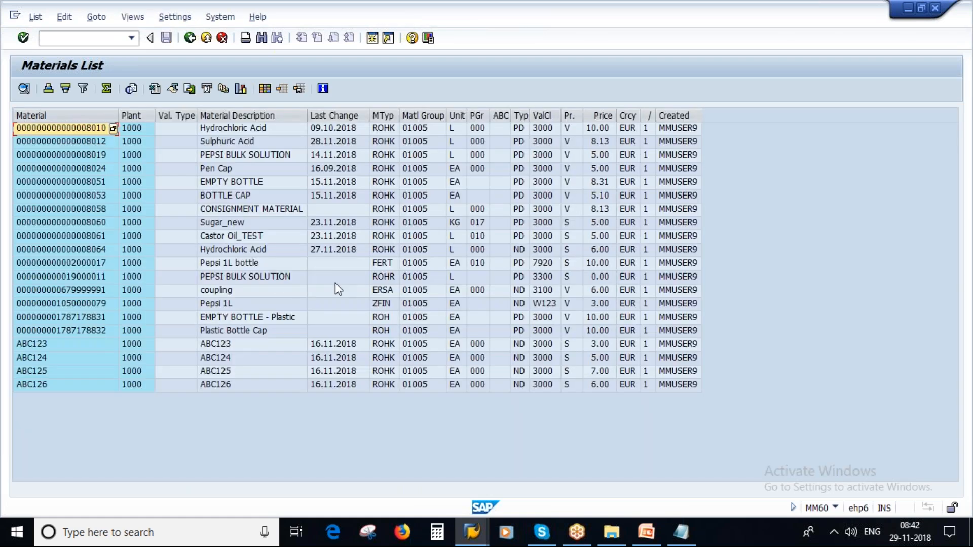
left_click(92, 250)
left_click(372, 41)
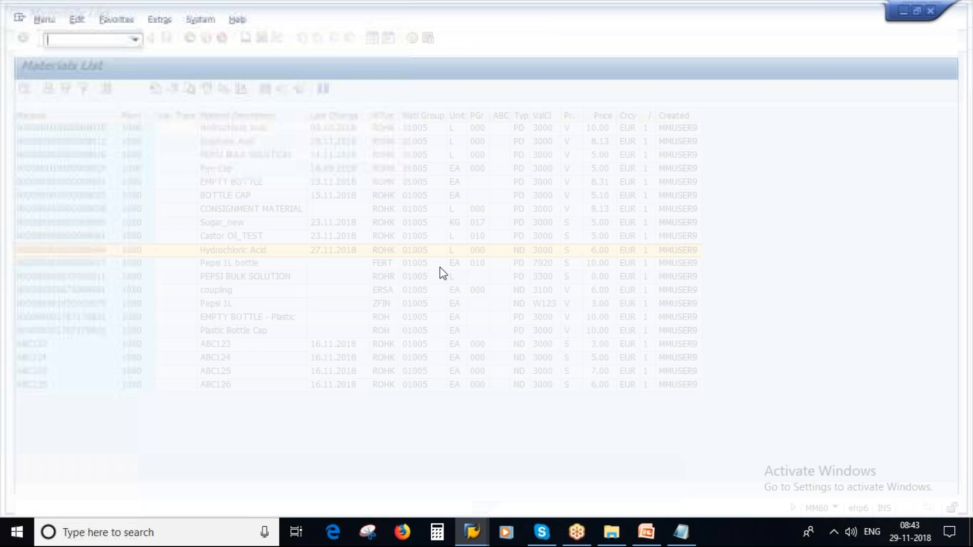
Step: Open material 8064 in MM02 with the Basic Data 1 view
type("mm02")
key("Return")
type("8064")
key("Return")
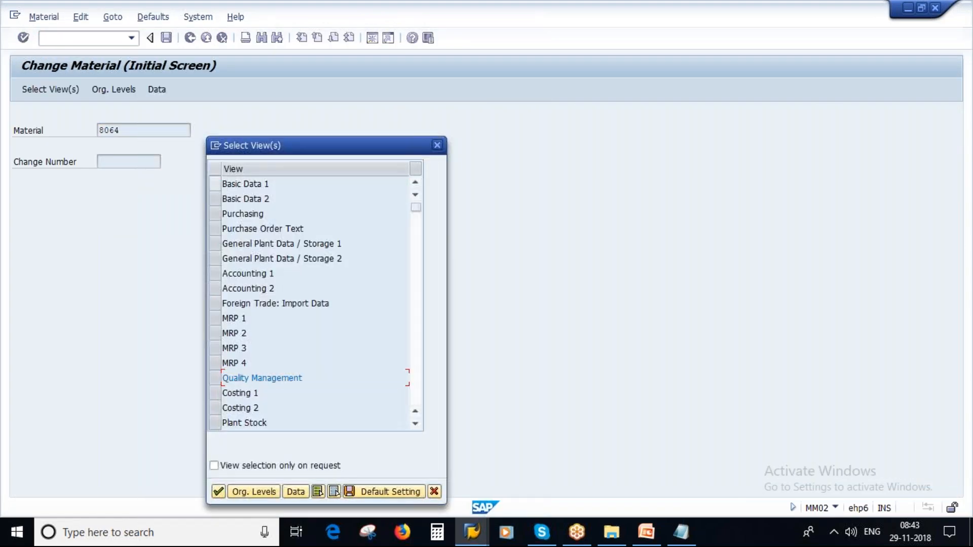
left_click(219, 183)
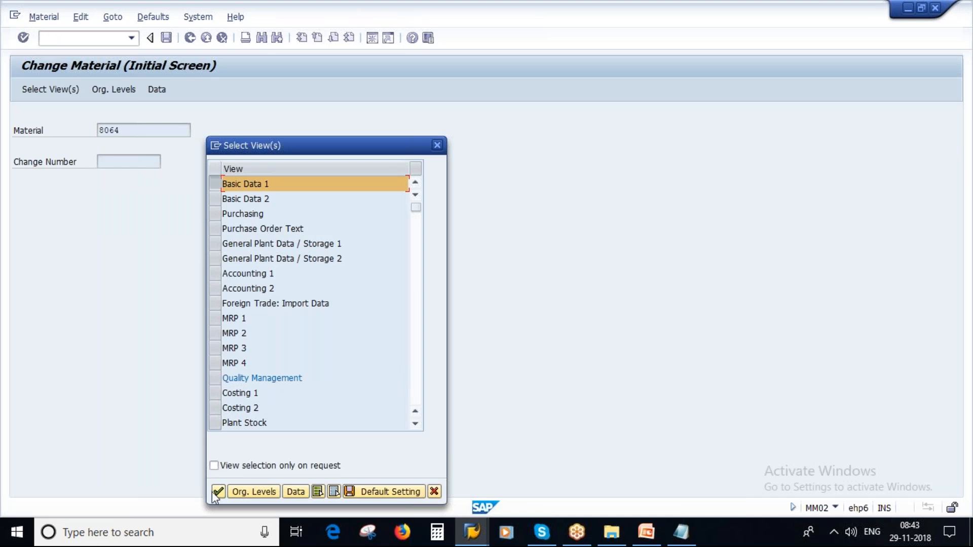
left_click(219, 492)
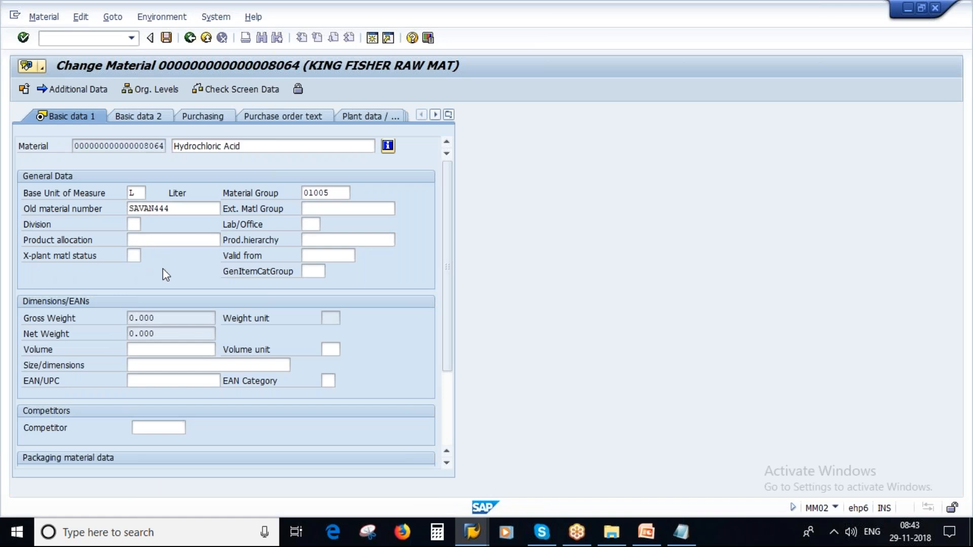
Step: Choose BP Blocked for Purchasing from the cross-plant material status value list
key("F4")
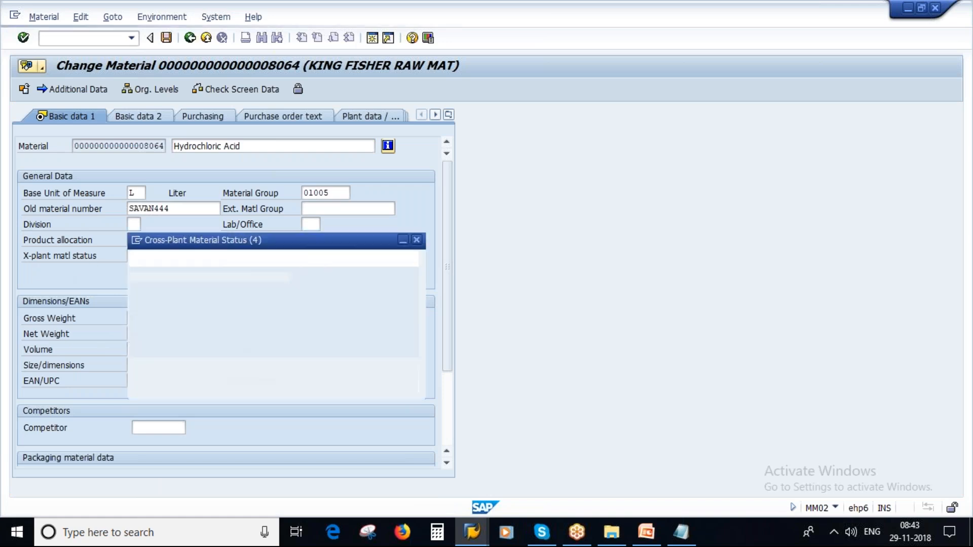
left_click(190, 242)
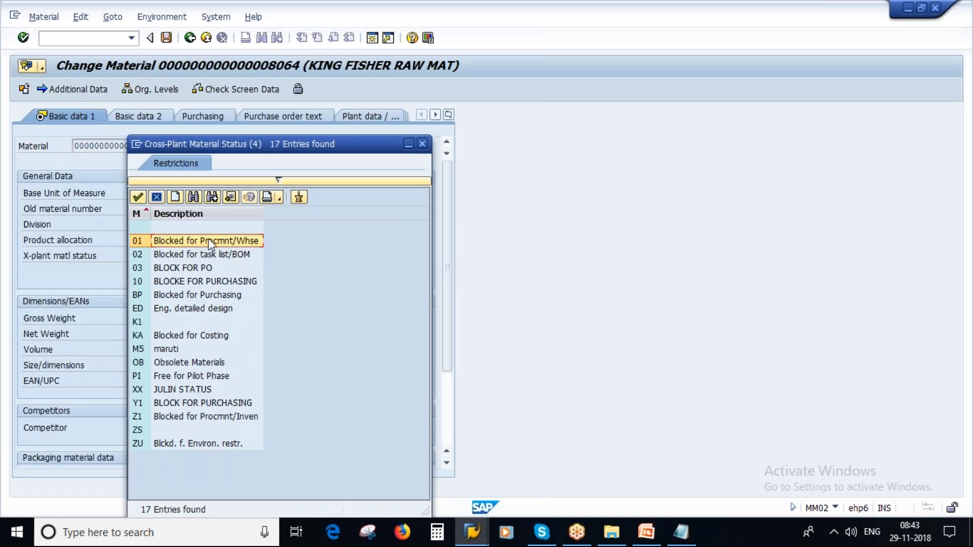
left_click(169, 295)
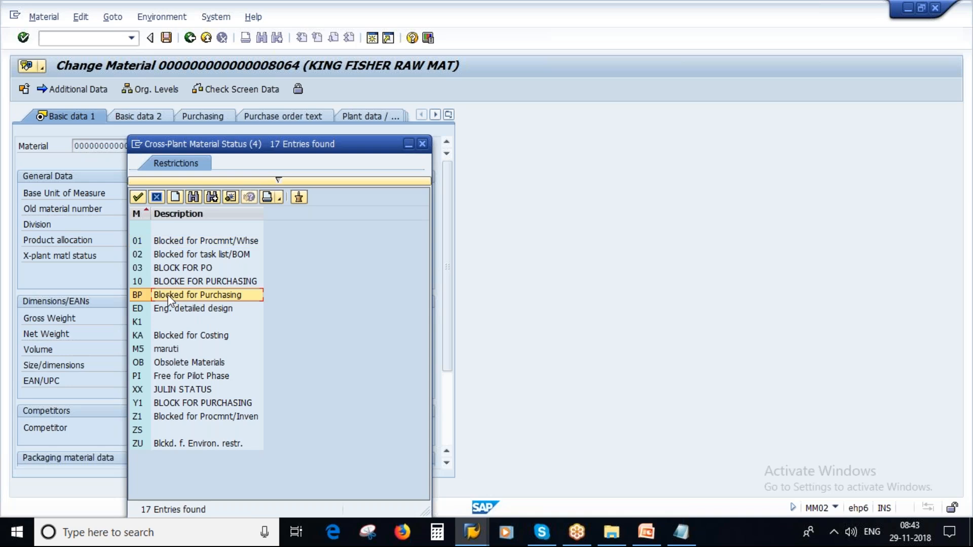
double_click(168, 296)
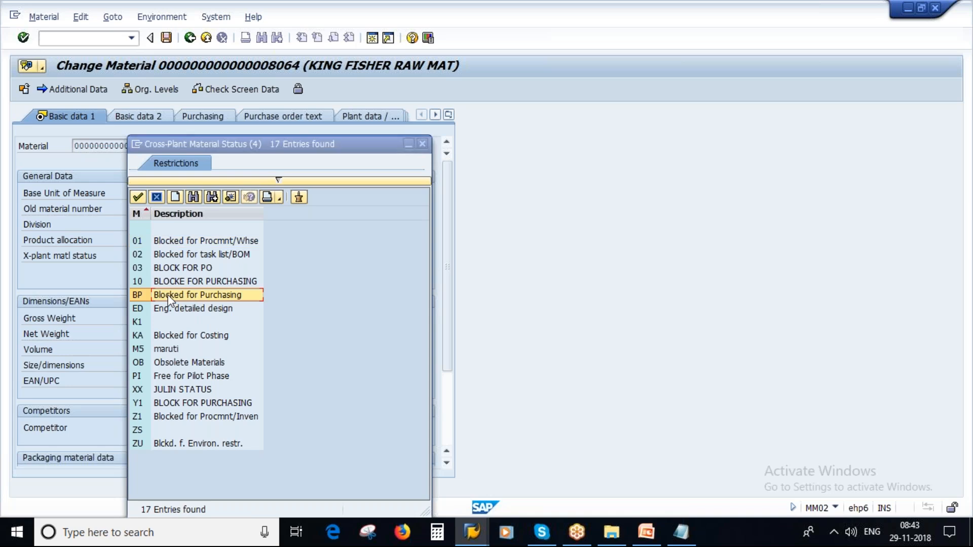
left_click(465, 532)
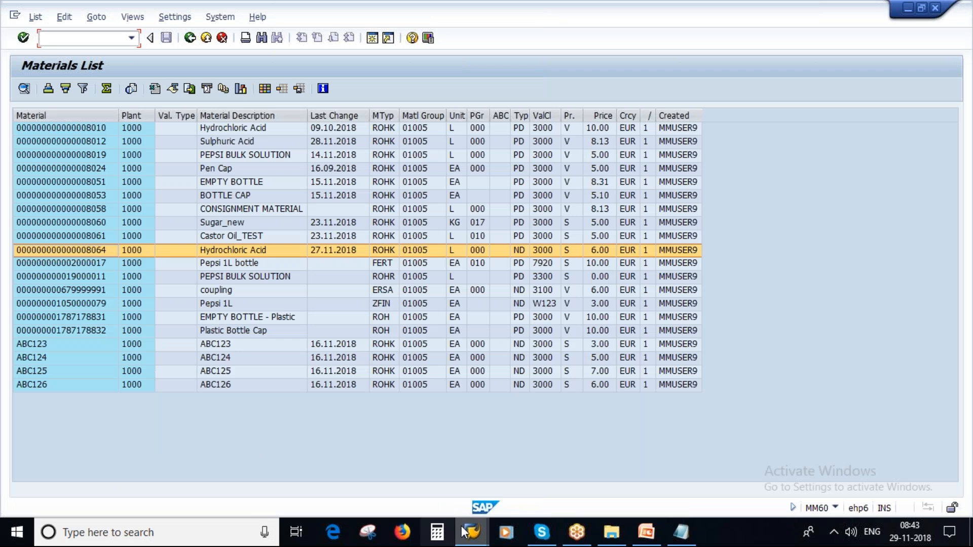
Step: Close the Materials List window and go back to the material statuses overview
left_click(463, 530)
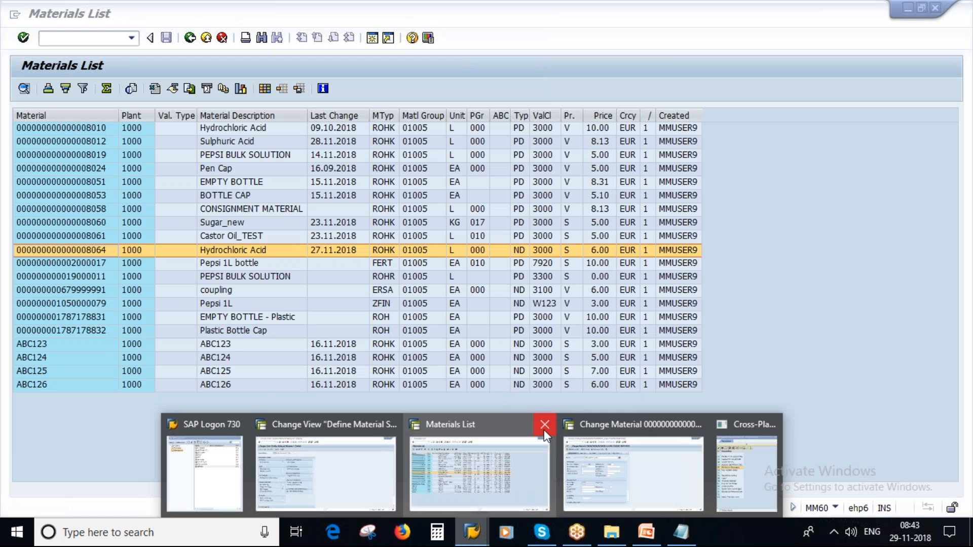
left_click(544, 424)
key("F3")
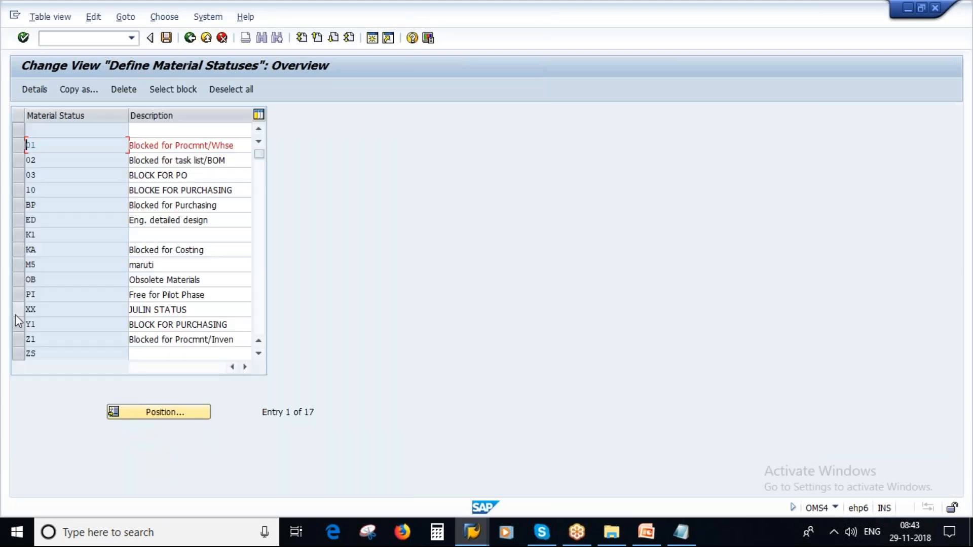
Step: Check status BP's details, confirming Purchasing message B, then return to the material's status list
left_click(19, 205)
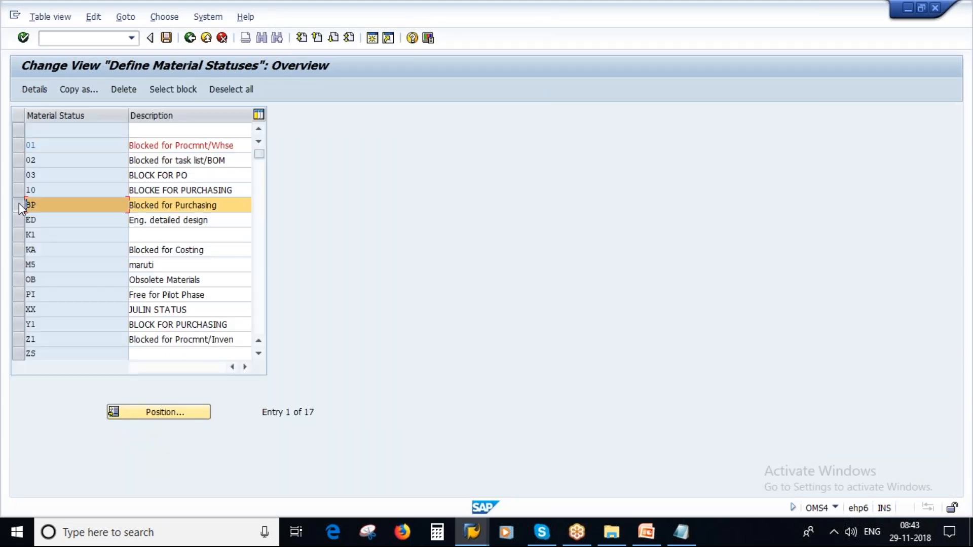
left_click(37, 85)
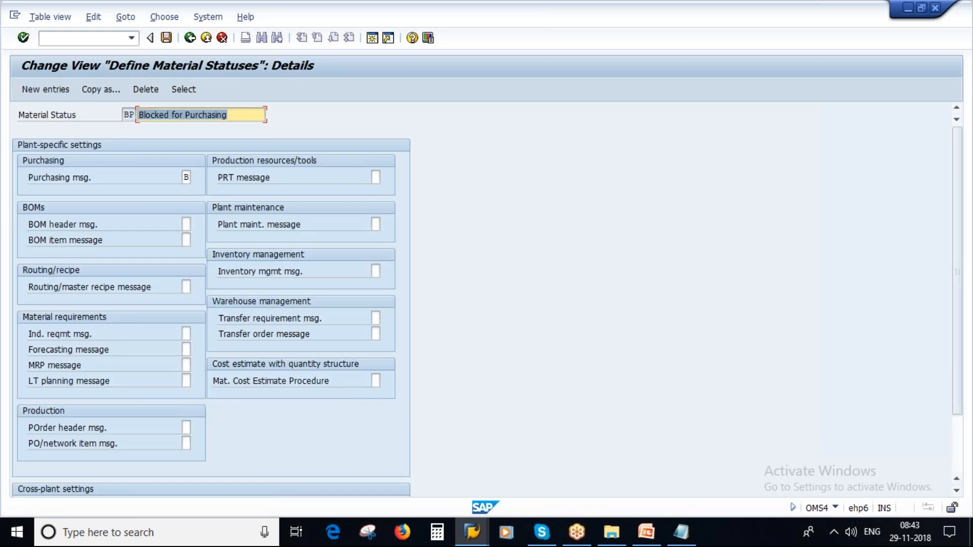
left_click(196, 175)
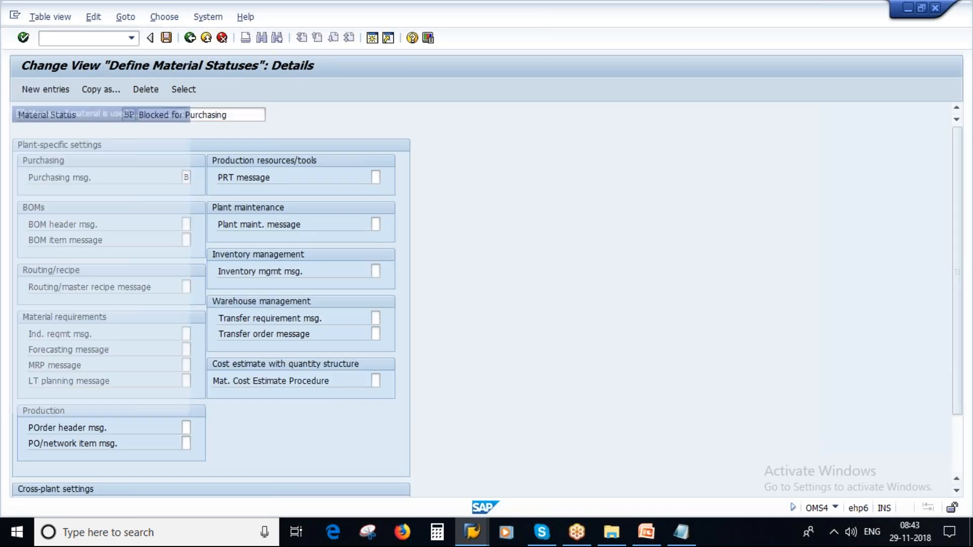
left_click(236, 109)
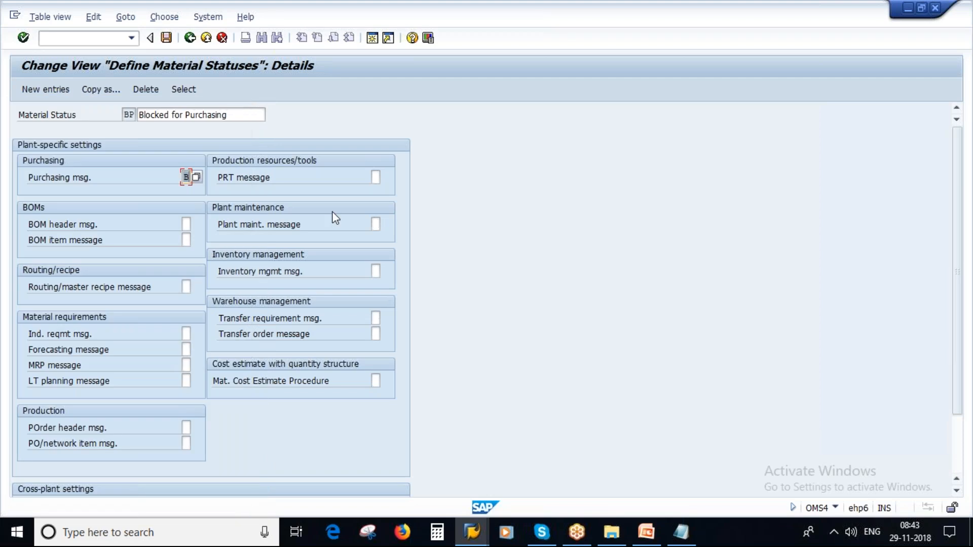
key("alt+Tab")
left_click(175, 295)
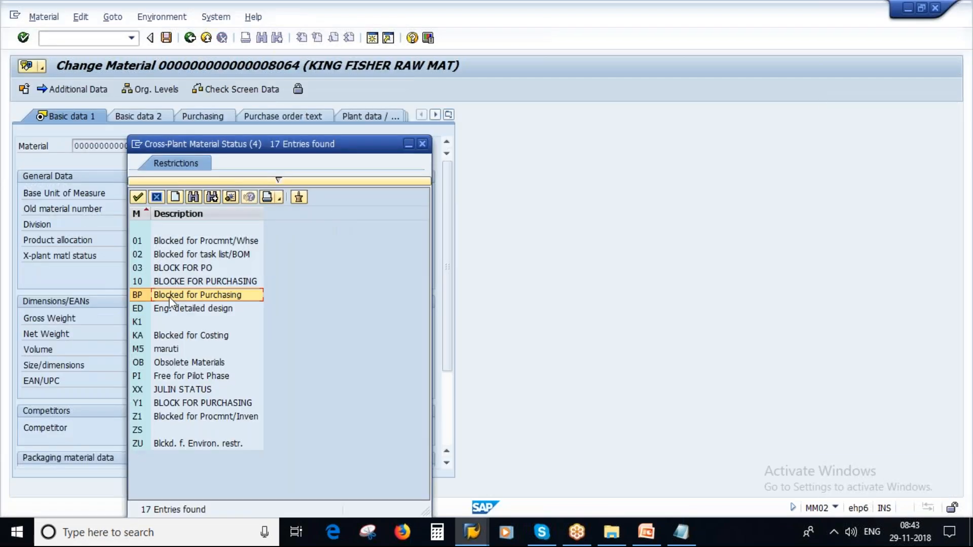
Step: Apply BP Blocked for Purchasing as material 8064's cross-plant status and save
double_click(175, 294)
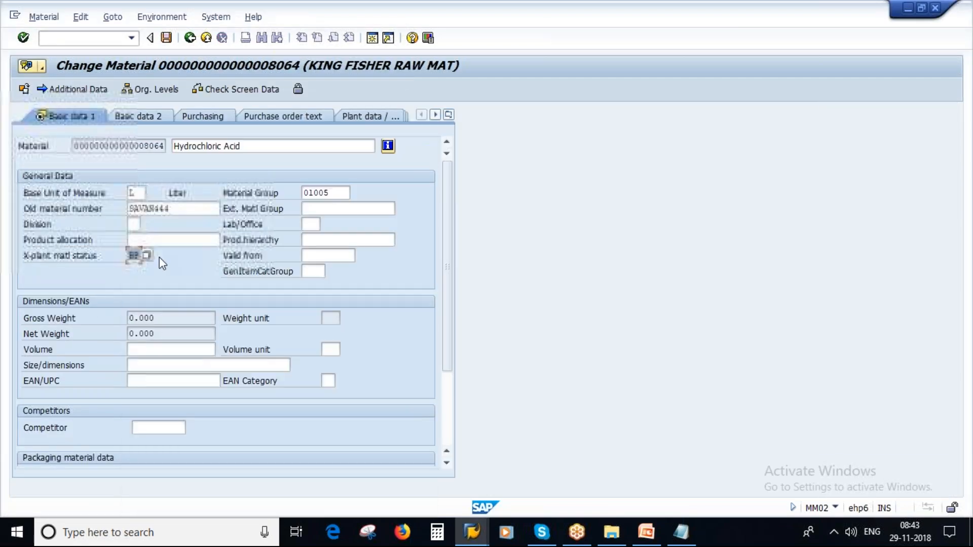
double_click(76, 146)
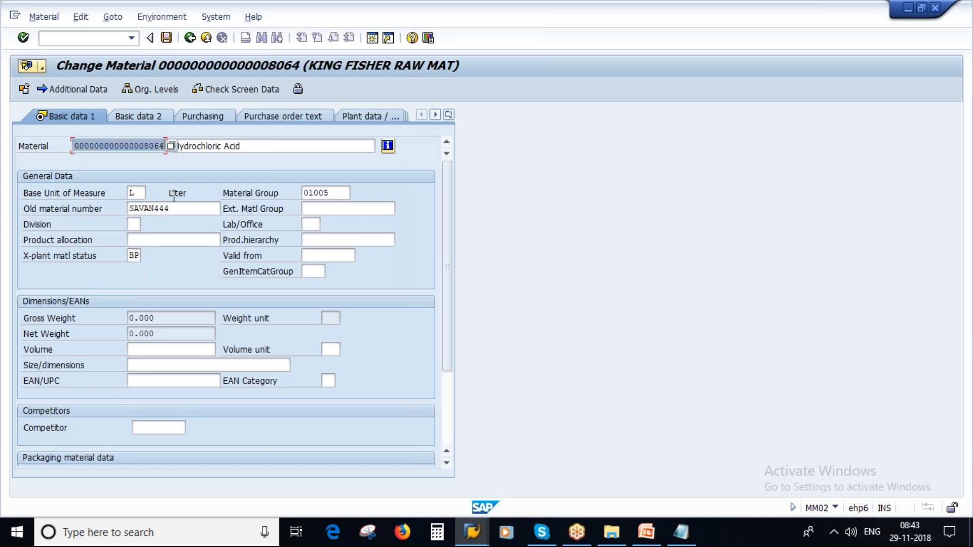
left_click(166, 38)
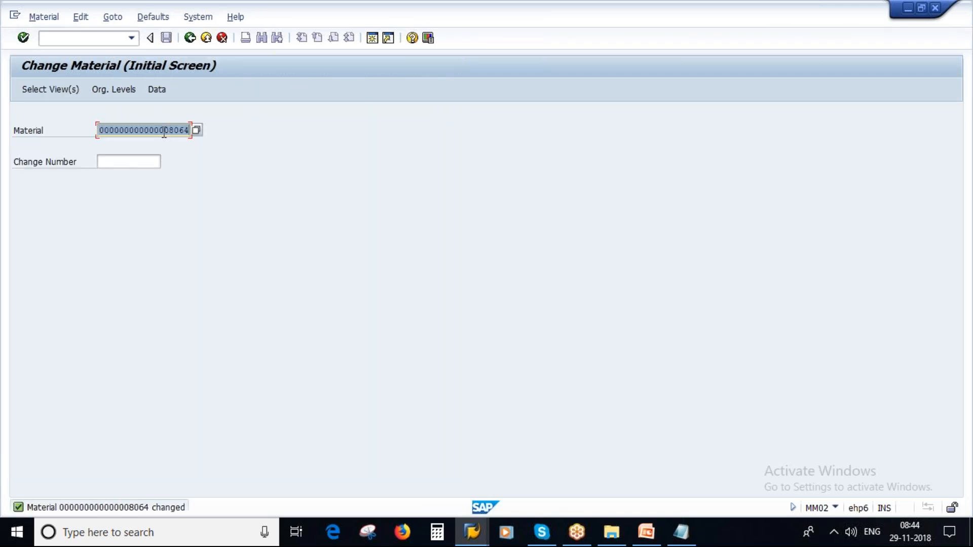
Step: Leave Change Material and start a new purchase order with ME21N
left_click_drag(169, 130, 215, 131)
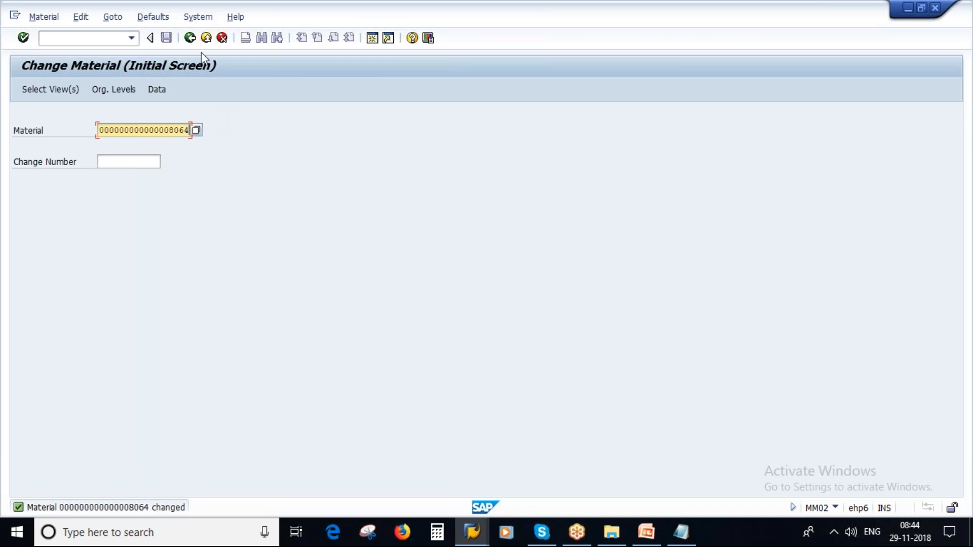
left_click(190, 39)
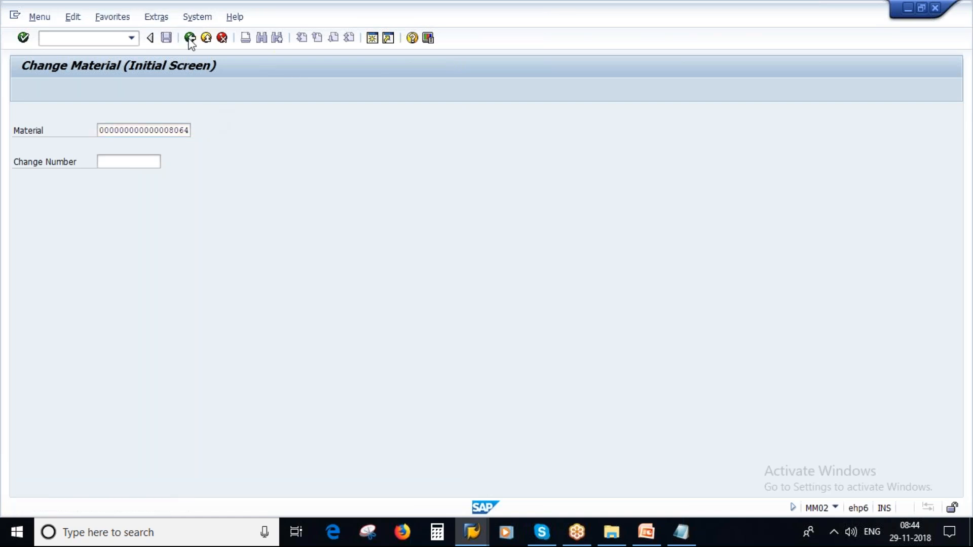
type("me21n")
key("Return")
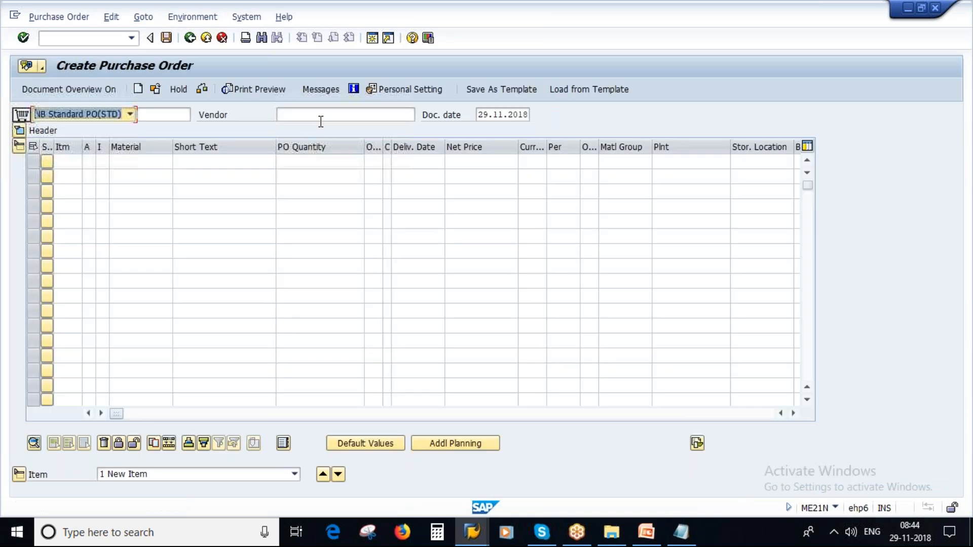
Step: Enter the vendor and an item for material 8064, quantity 100, plant 1000
left_click(320, 121)
type("1001")
left_click(157, 162)
type("8064")
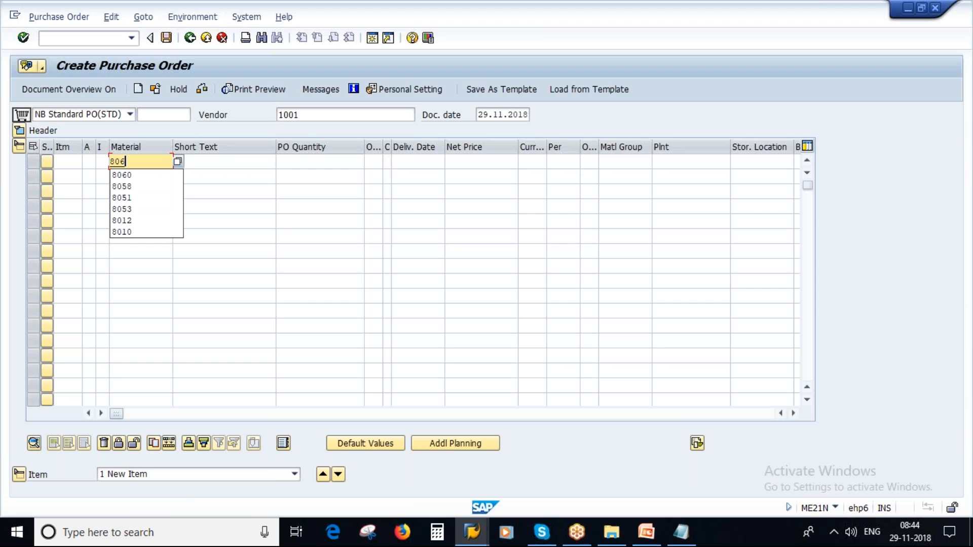
key("Tab")
key("Tab")
key("Tab")
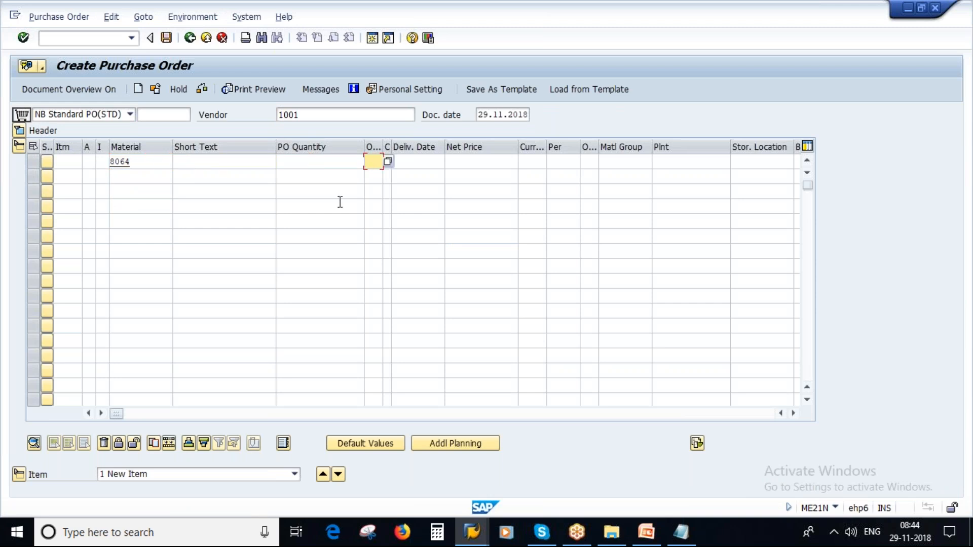
left_click(347, 162)
type("100")
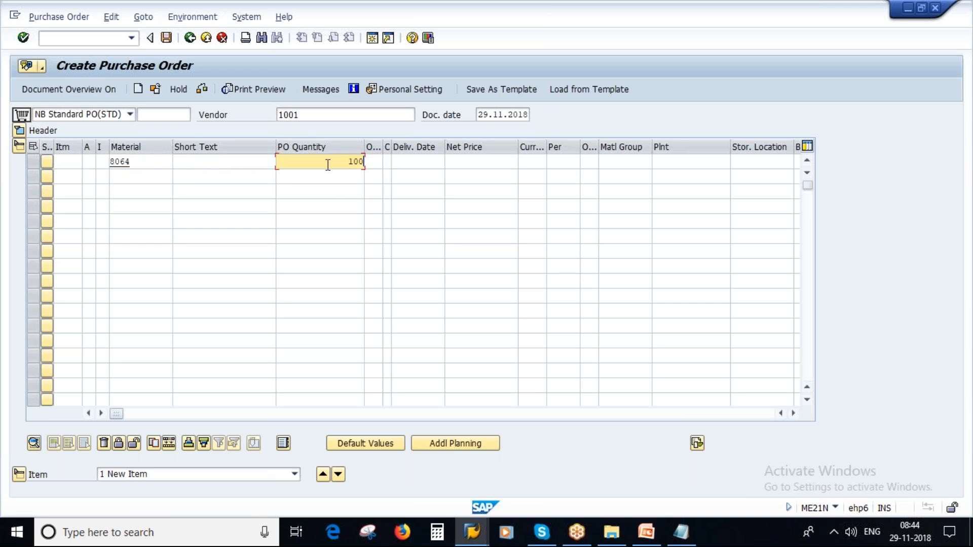
left_click(672, 157)
type("1000")
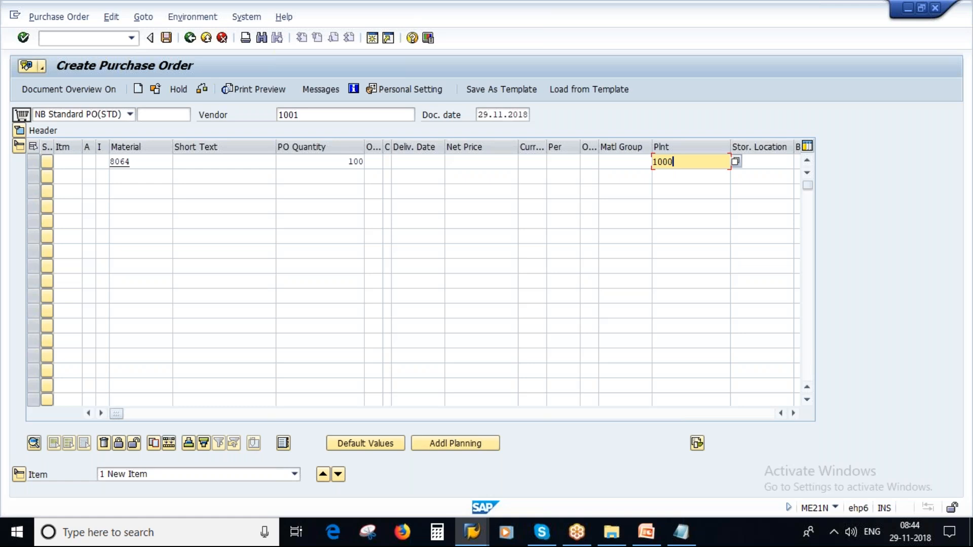
key("Return")
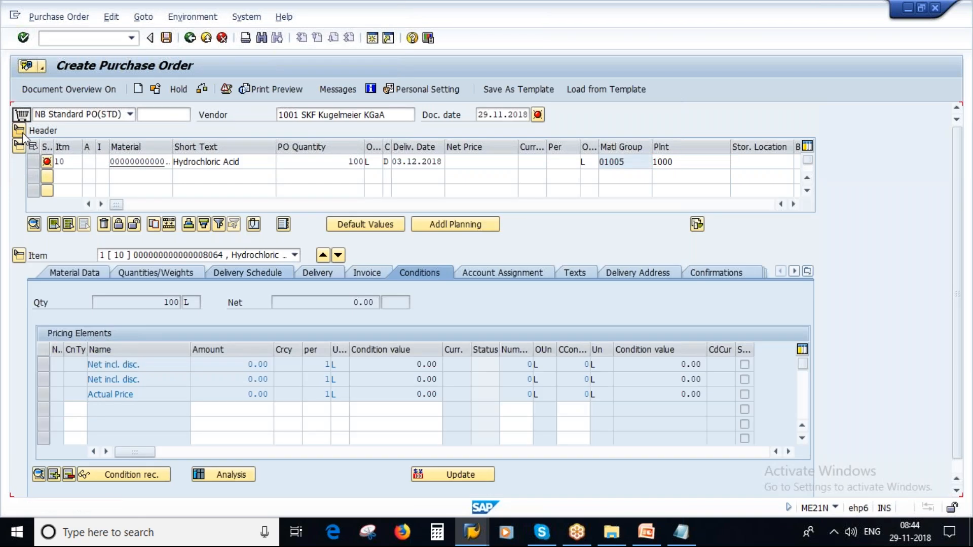
Step: Fill the header org data and check the order, which rejects 8064 as blocked for purchasing
left_click(21, 131)
left_click(122, 177)
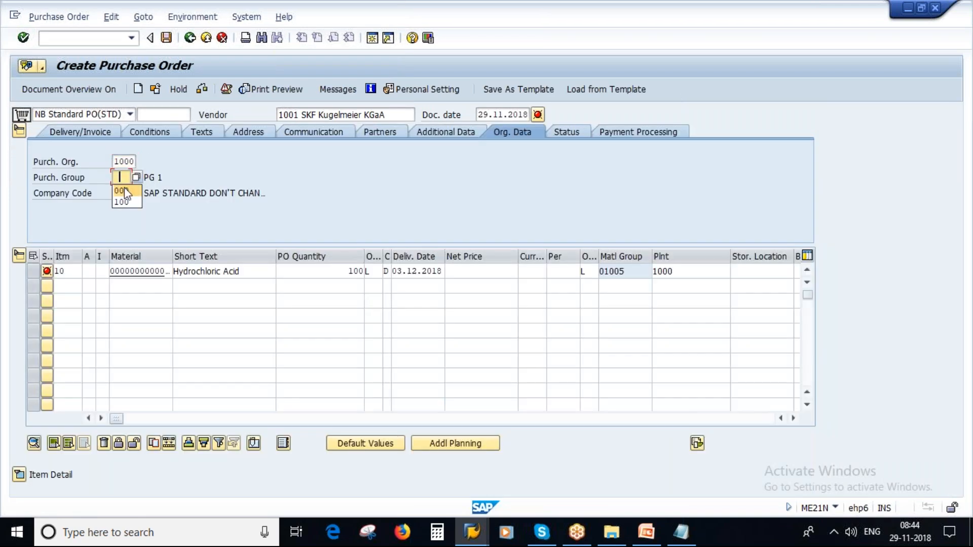
key("Return")
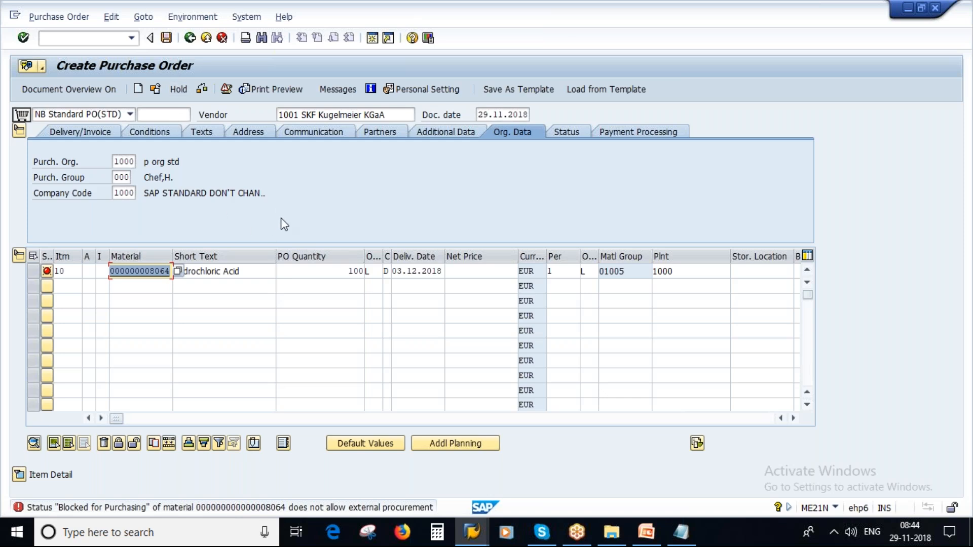
key("alt+Tab")
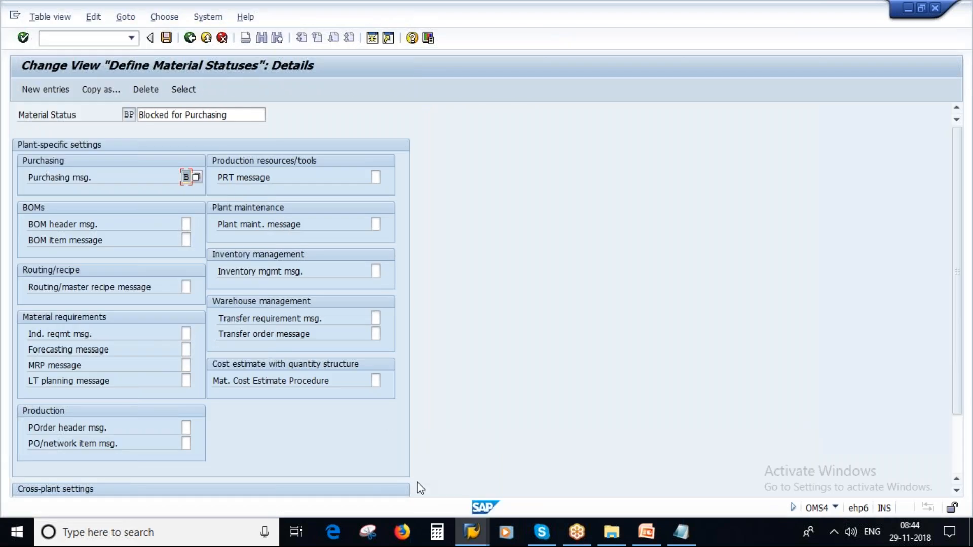
Step: Abandon the purchase order with /n and reopen material 8064 in MM02
left_click(473, 535)
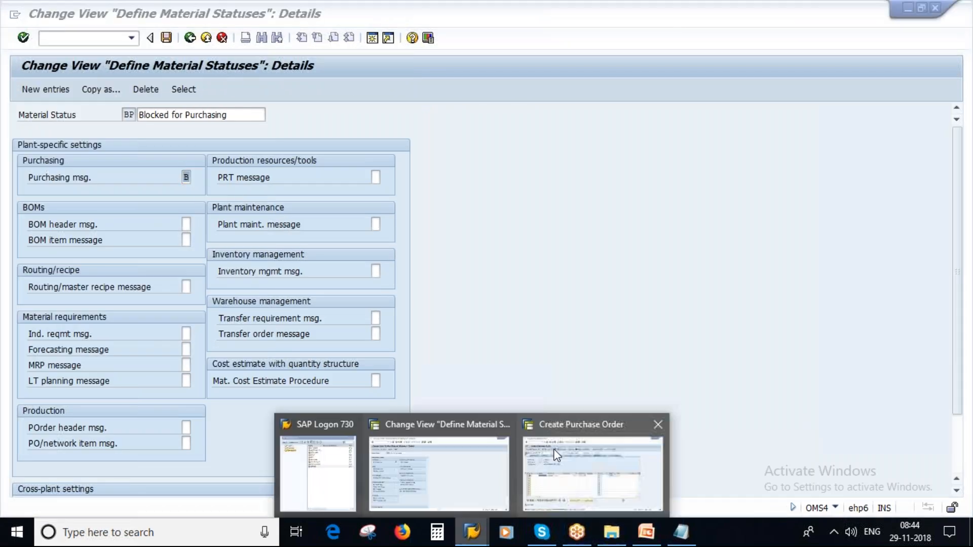
left_click(585, 466)
left_click(86, 38)
type("/n")
key("Return")
type("mm02")
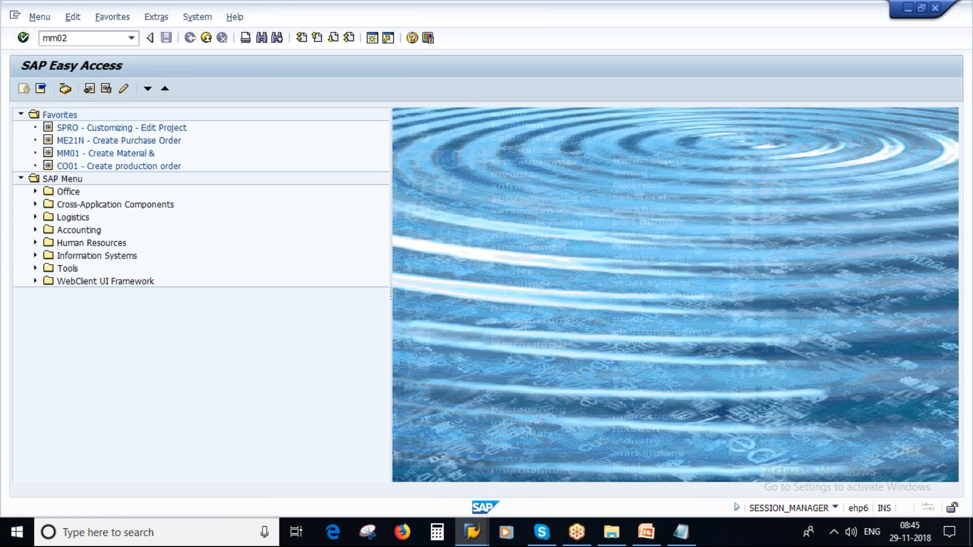
key("Return")
key("Return")
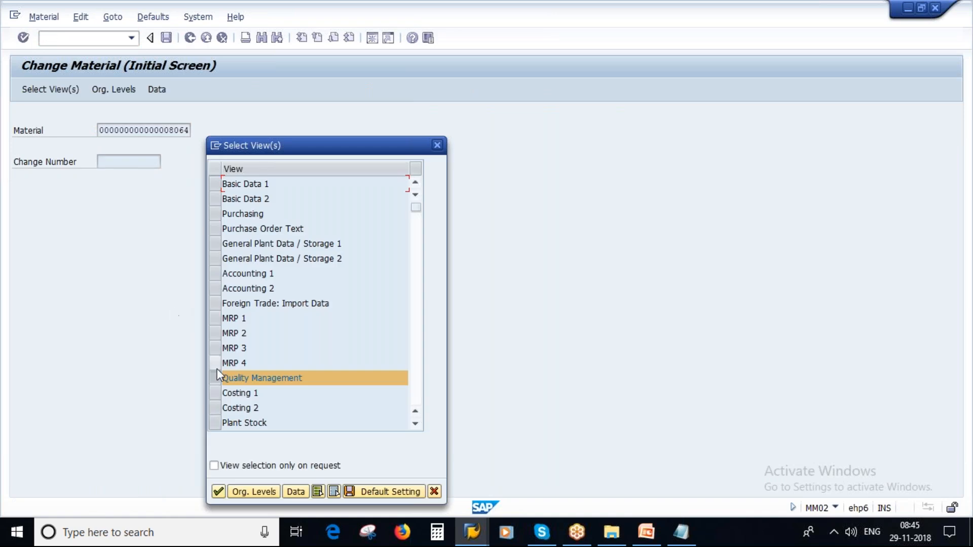
Step: Confirm the Basic Data 1 view and delete BP from the cross-plant material status
left_click(212, 490)
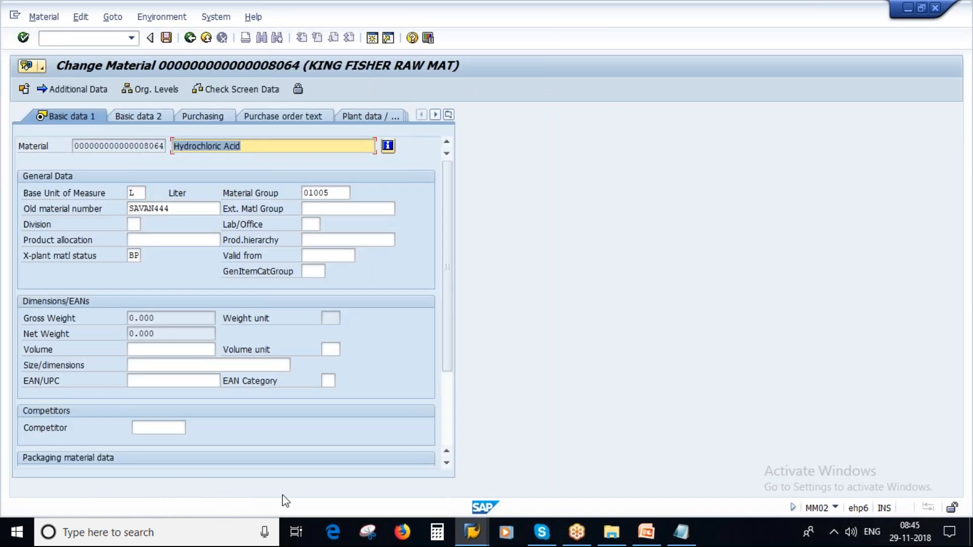
left_click_drag(130, 256, 168, 306)
key("Delete")
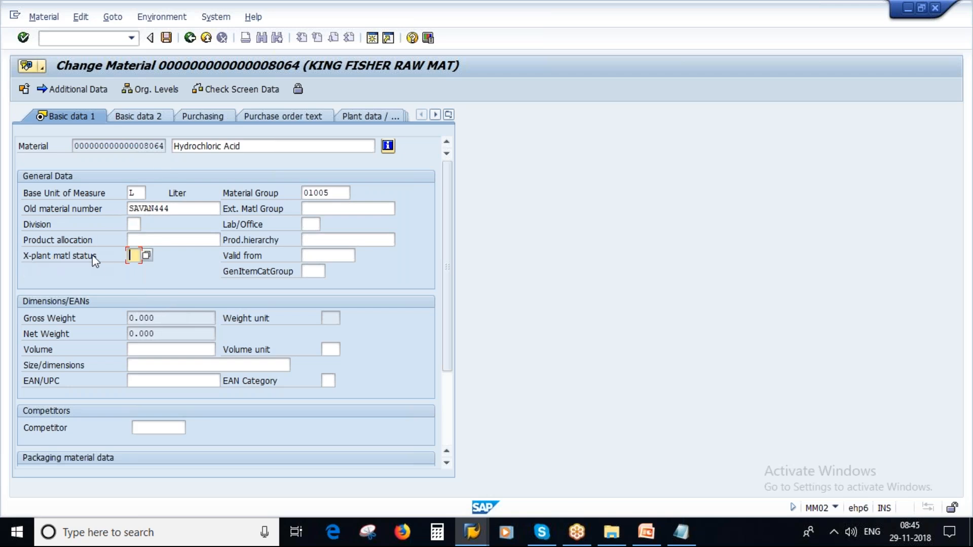
Step: Add '- applicable for all plants' to the Client Level note and begin 'Plant Level -'
left_click(681, 532)
type("- a")
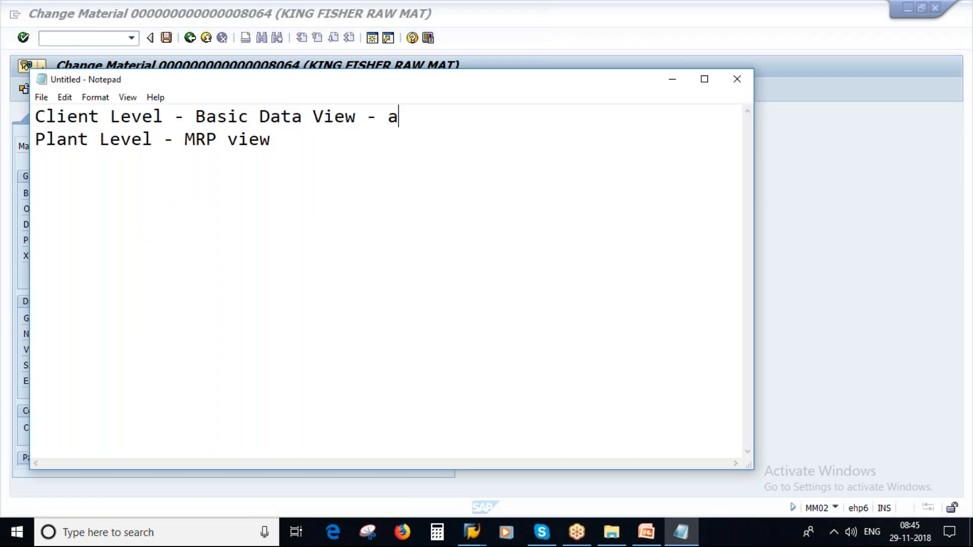
type("pplicable f")
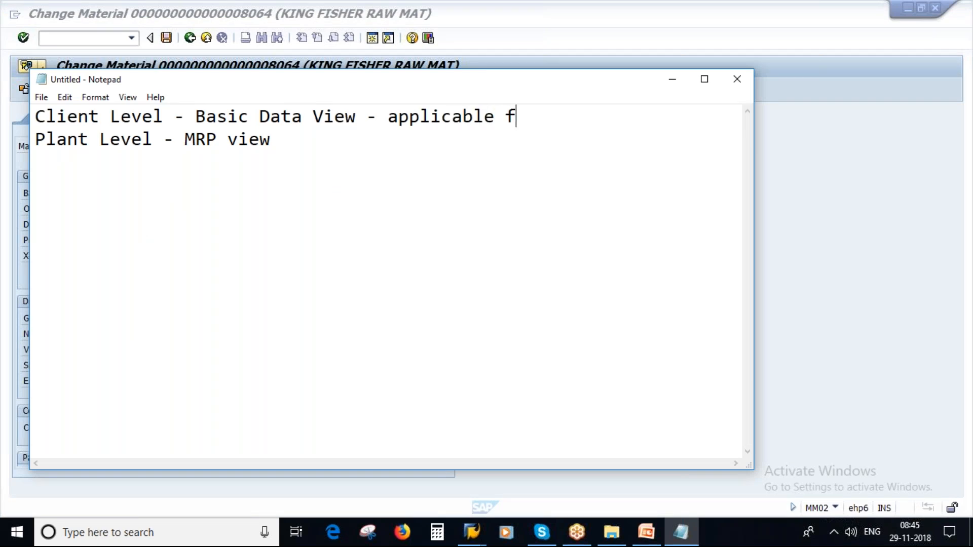
type("or all plan")
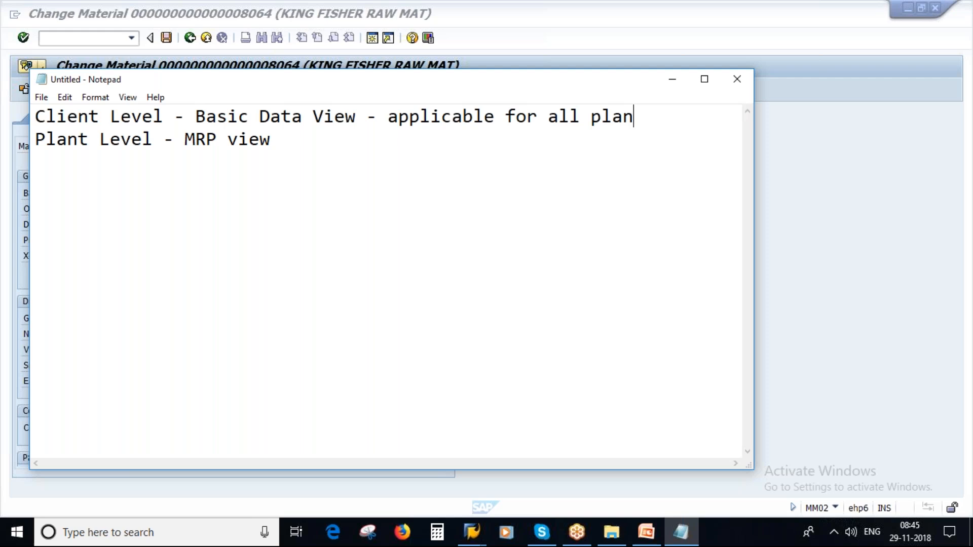
type("ts Plant")
type(" Level -")
key("alt+Tab")
Step: Show material 8064's MRP 1 view for plant 1000 and check its plant-specific material status
left_click(449, 115)
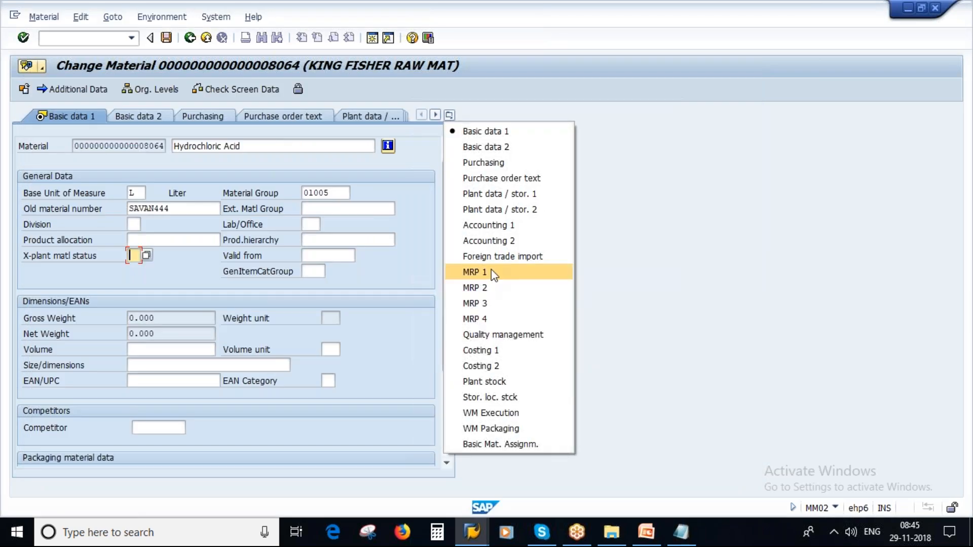
left_click(491, 270)
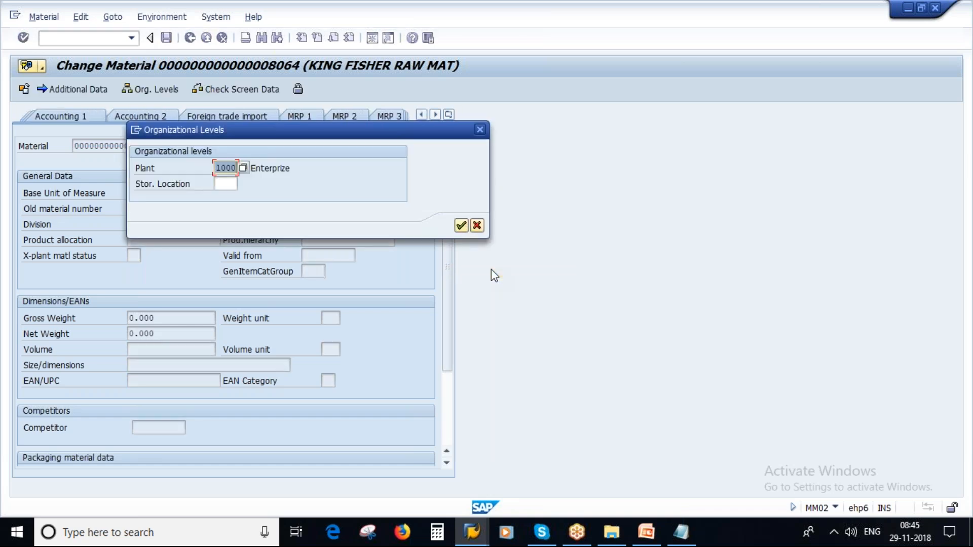
left_click(461, 226)
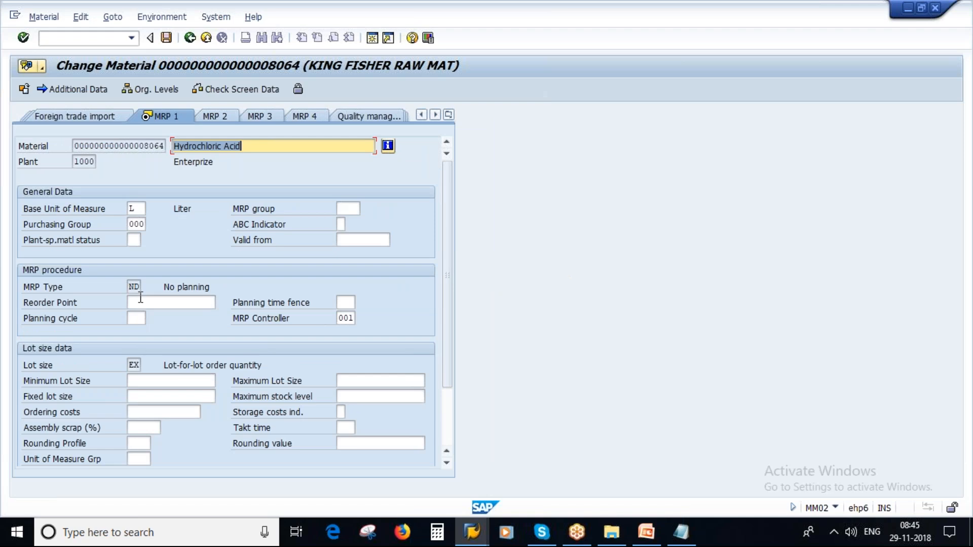
left_click(133, 240)
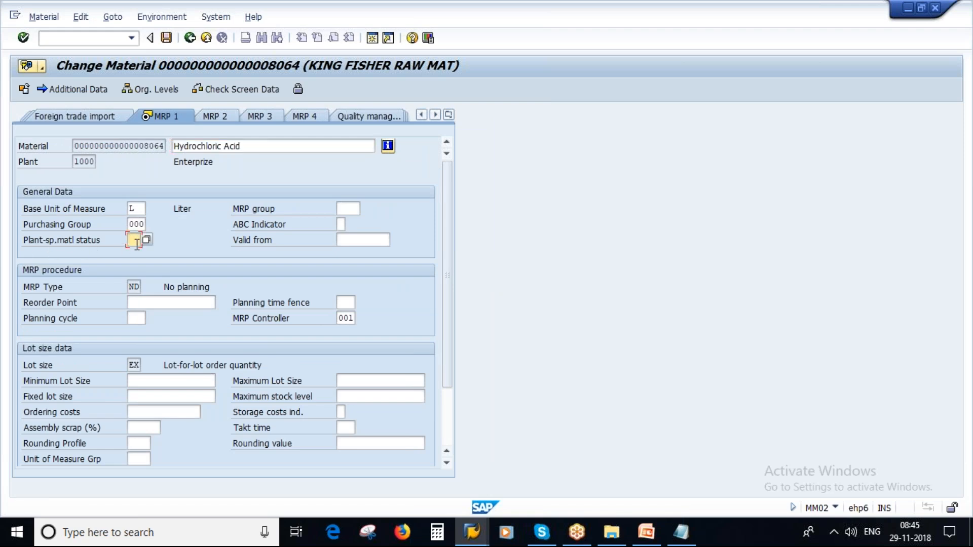
left_click(74, 162)
double_click(74, 162)
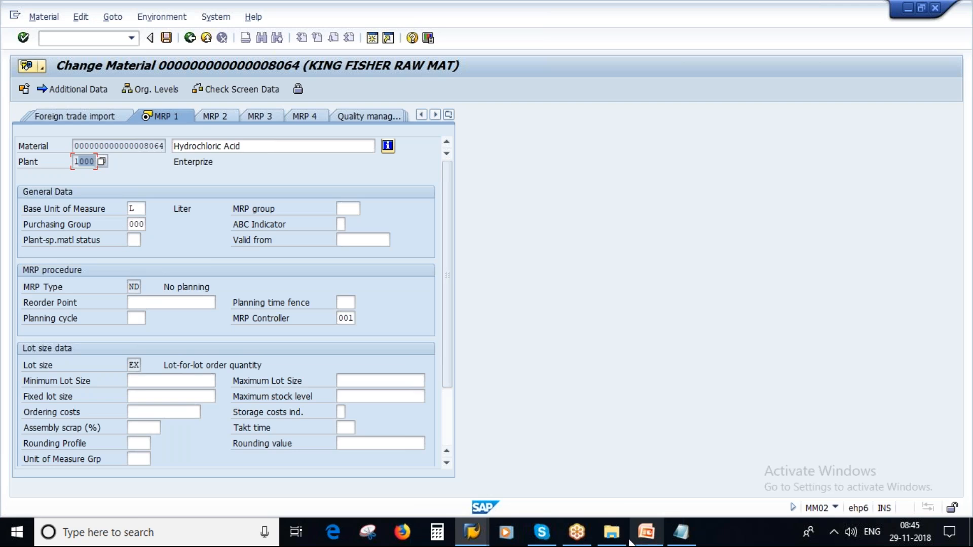
Step: Highlight Client Level and Plant Level in the notes, then return to the BP Blocked for Purchasing status
left_click(681, 534)
left_click_drag(40, 120, 178, 120)
left_click_drag(36, 139, 183, 188)
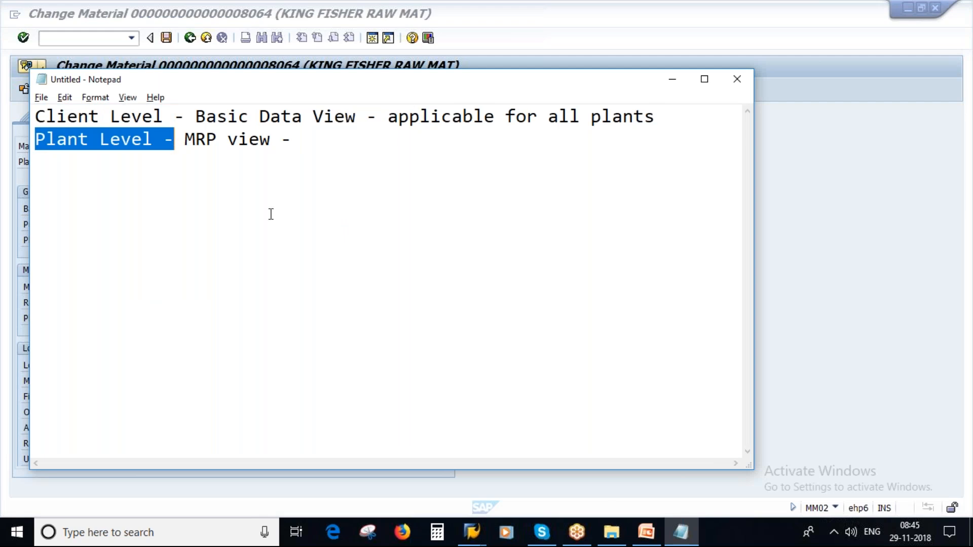
left_click(472, 533)
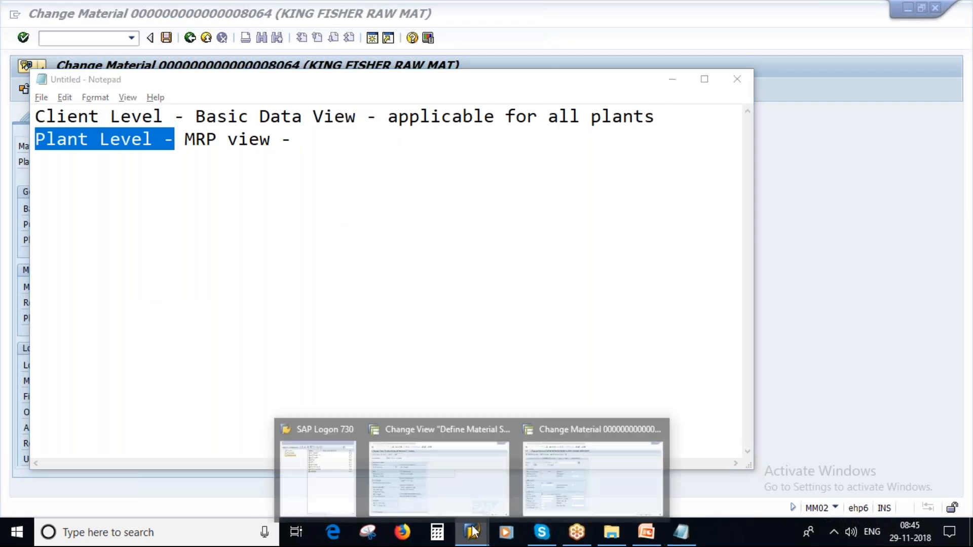
left_click(532, 466)
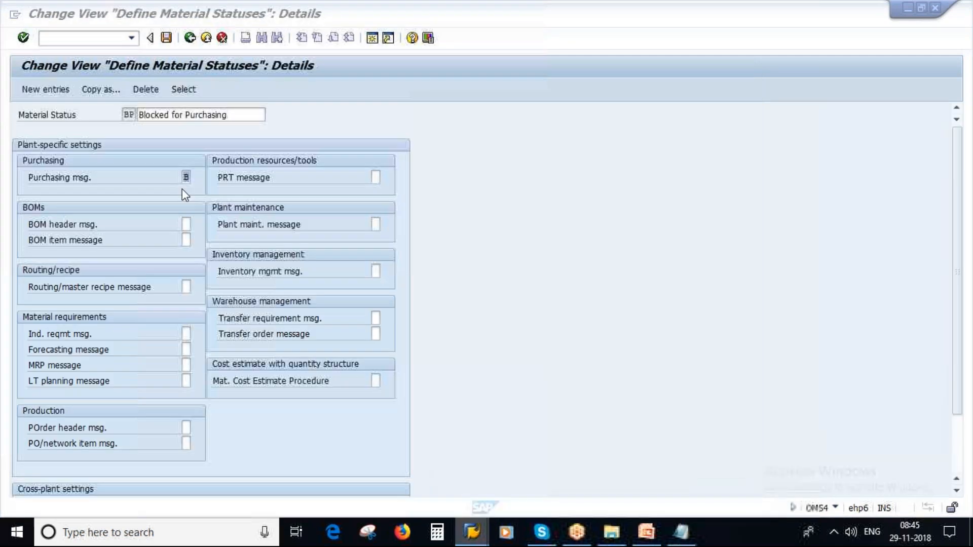
Step: Back out to the IMG and reopen Define Material Statuses as a new entry
left_click(190, 38)
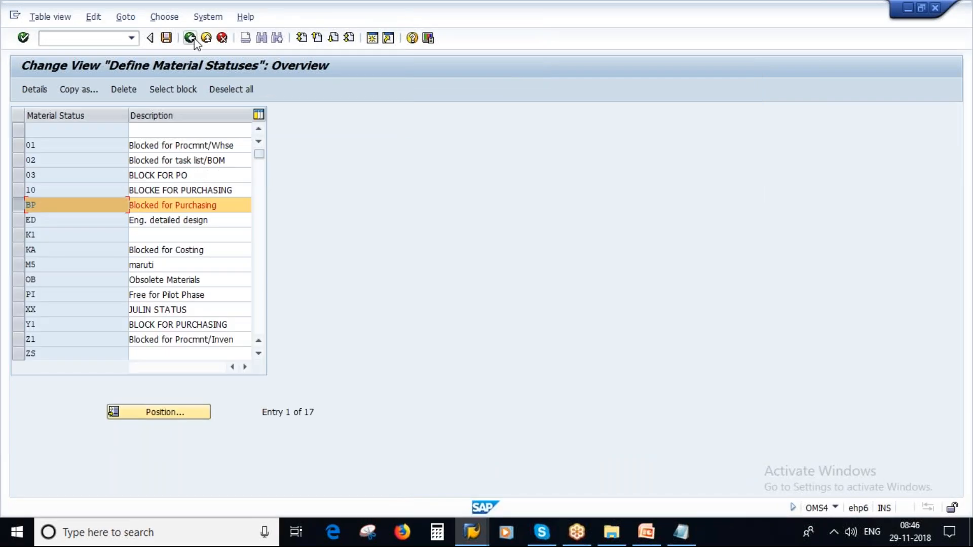
left_click(190, 38)
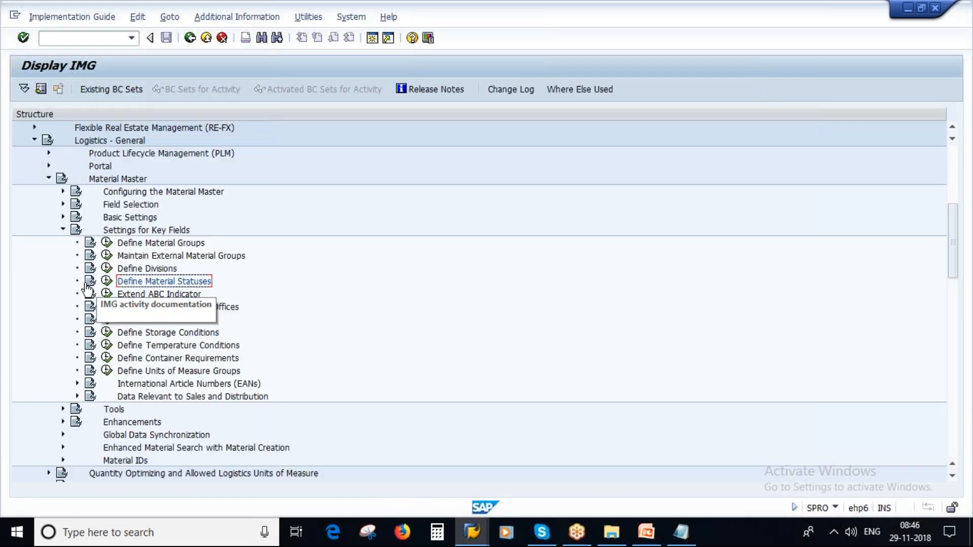
left_click(107, 281)
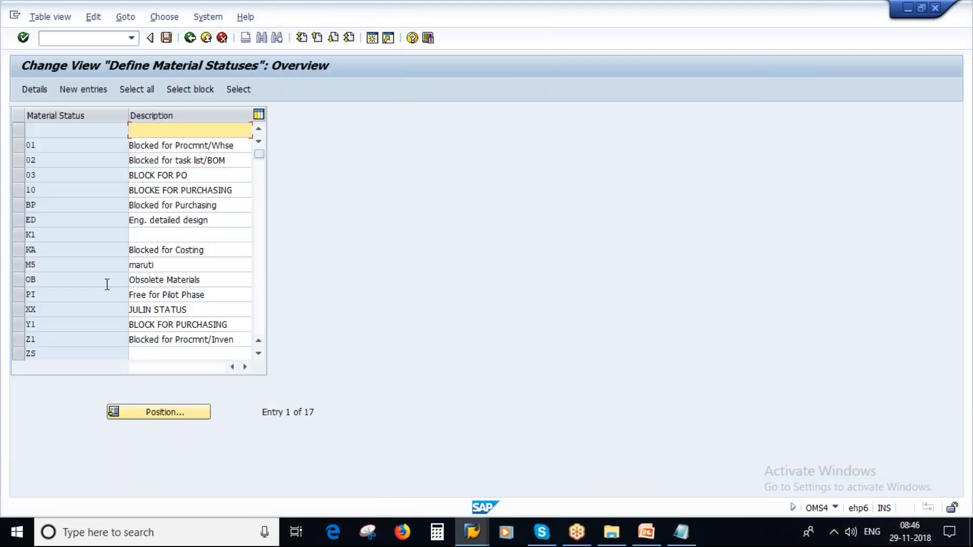
left_click(84, 96)
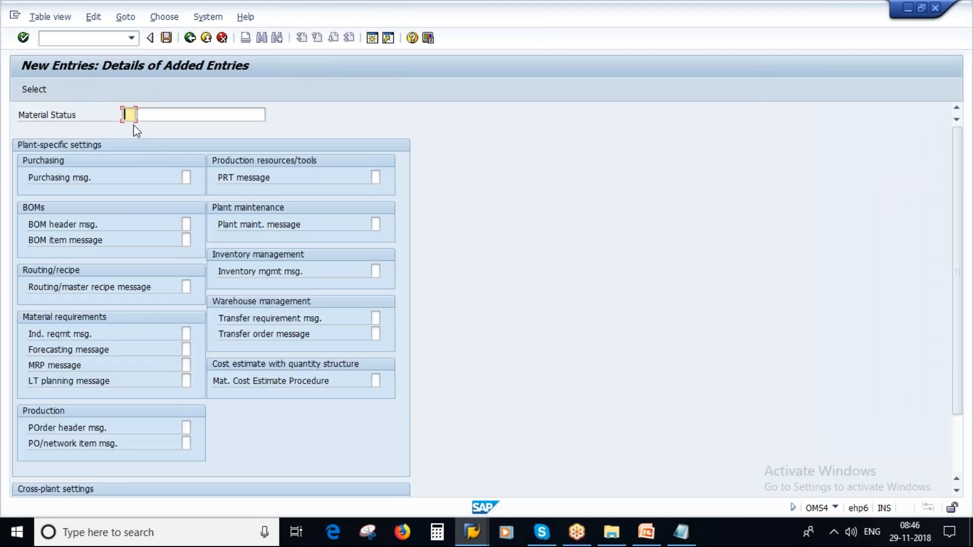
Step: Review the blank status form's purchasing message, then show PowerPoint slide 8, Define Material Status
left_click(186, 177)
scroll(162, 380, "down", 3)
scroll(152, 426, "down", 1)
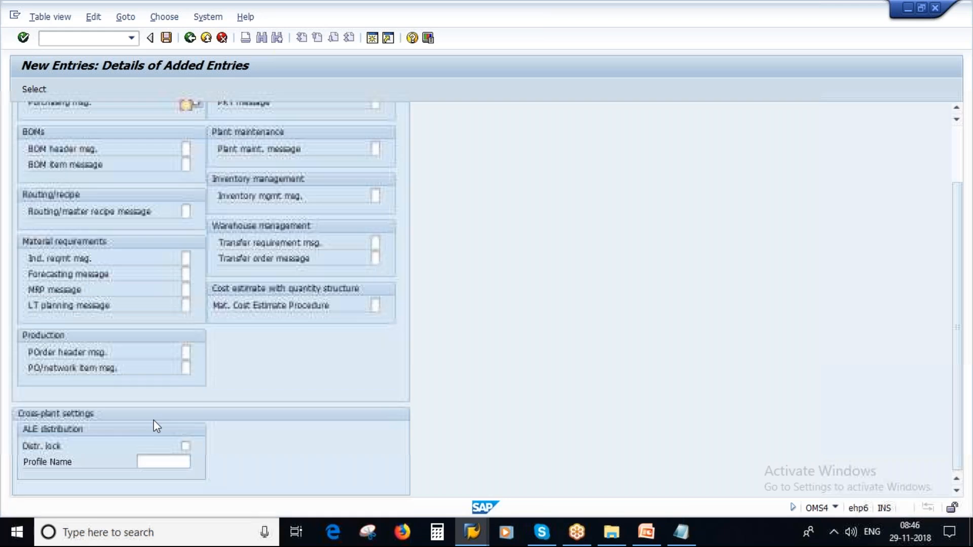
scroll(155, 426, "up", 5)
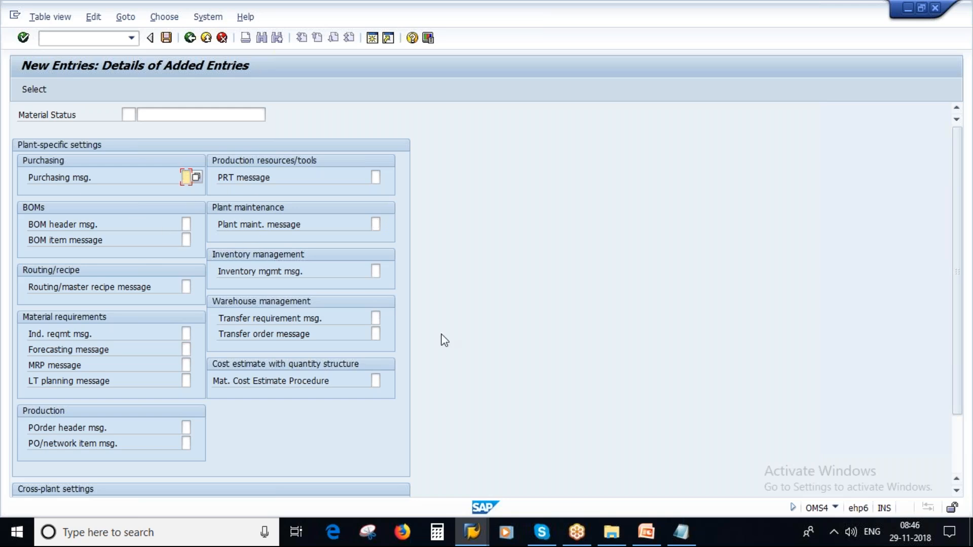
left_click(645, 533)
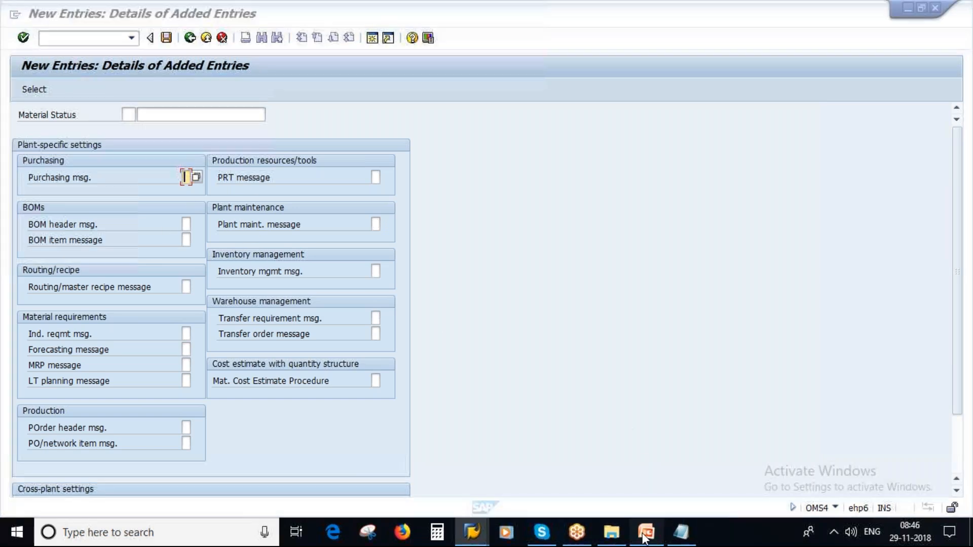
left_click(645, 533)
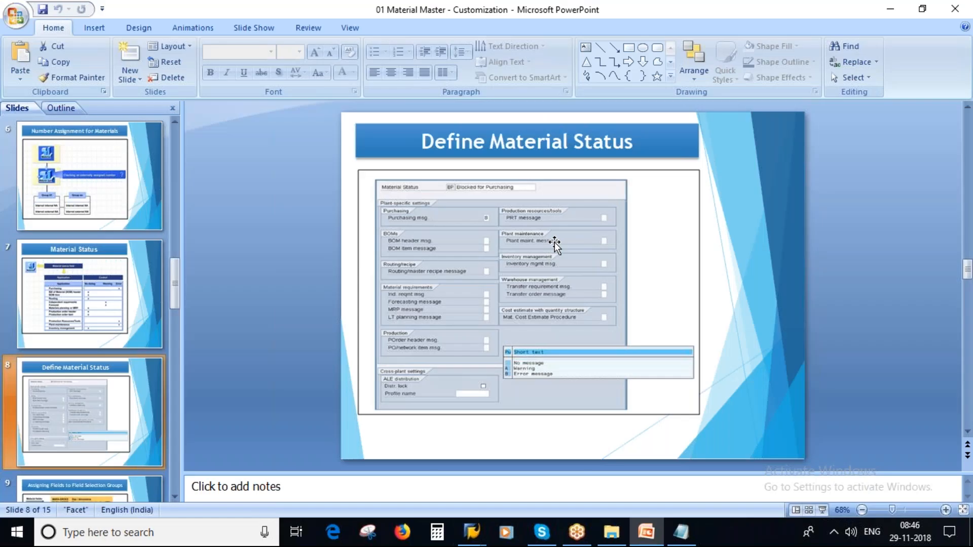
Step: Move from slide 8 to slide 9 on field selection groups, then return to Change Material 8064
left_click(555, 245)
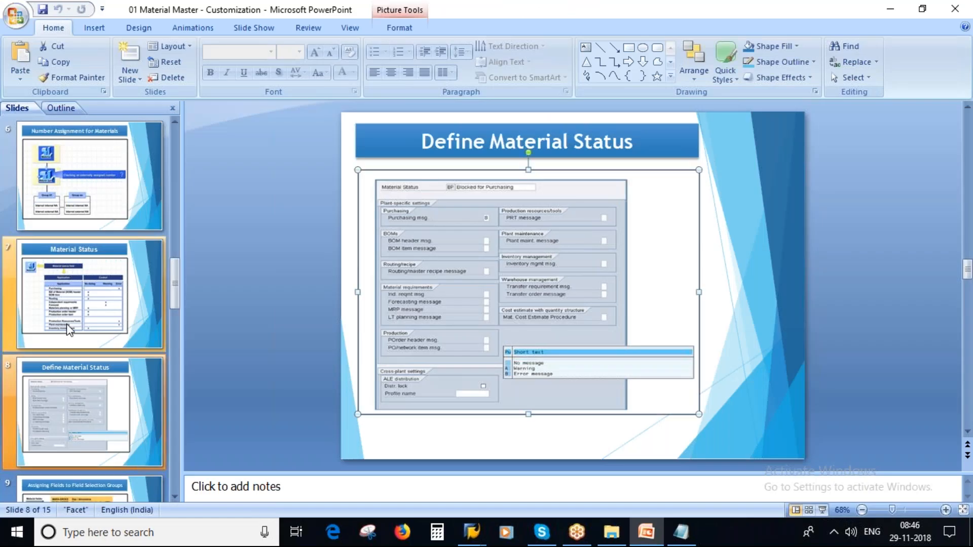
scroll(71, 294, "down", 1)
left_click(89, 416)
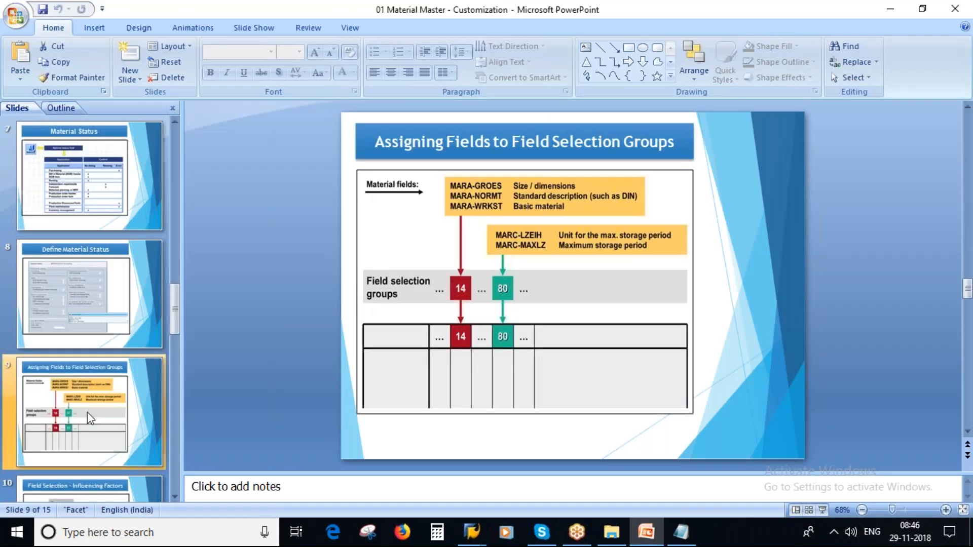
left_click(472, 532)
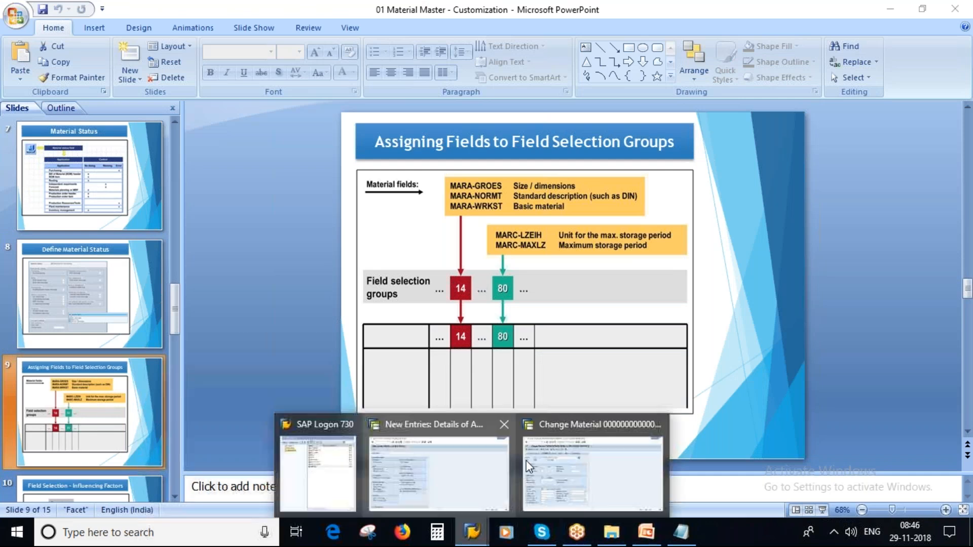
left_click(527, 465)
Step: Restart with MM02 for material 8064 and open its Basic Data 1 view
type("/n")
key("Return")
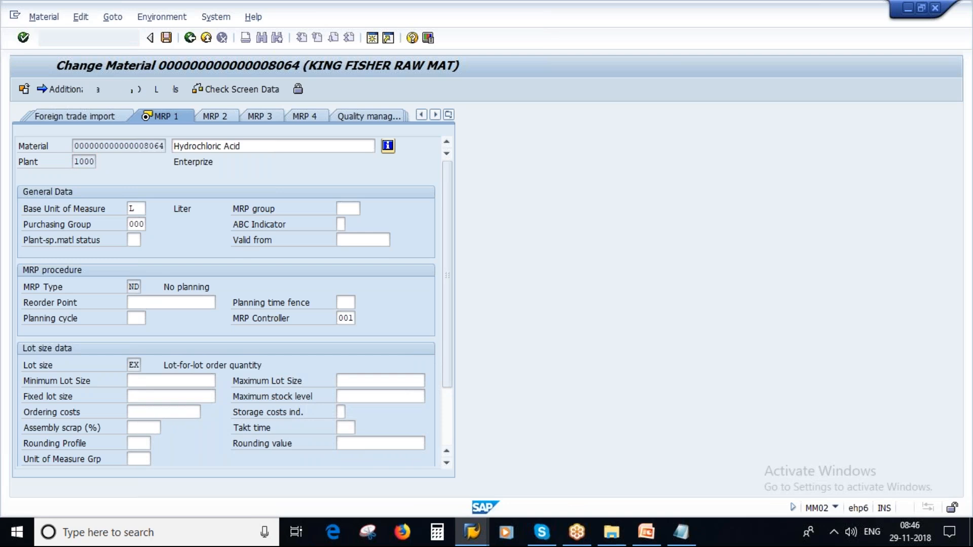
type("mm02")
key("Return")
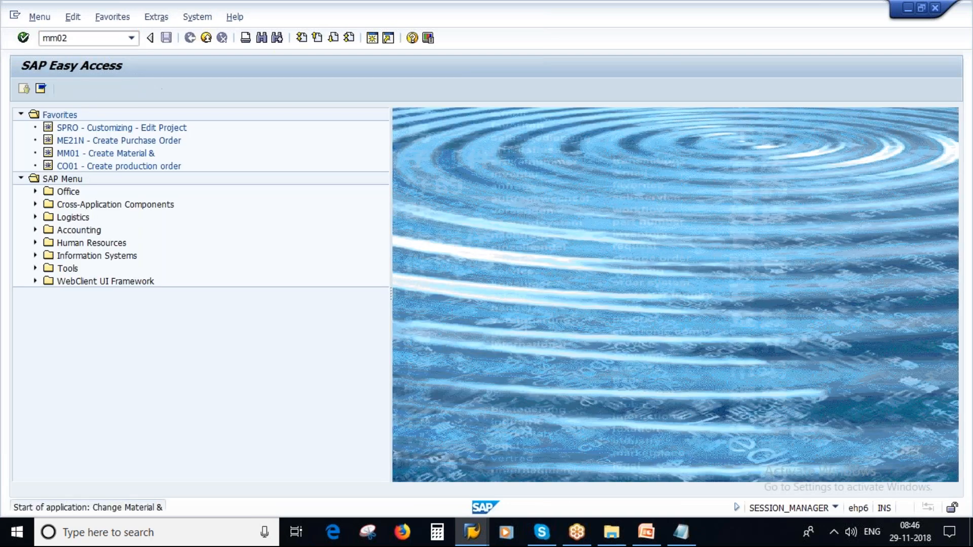
key("Return")
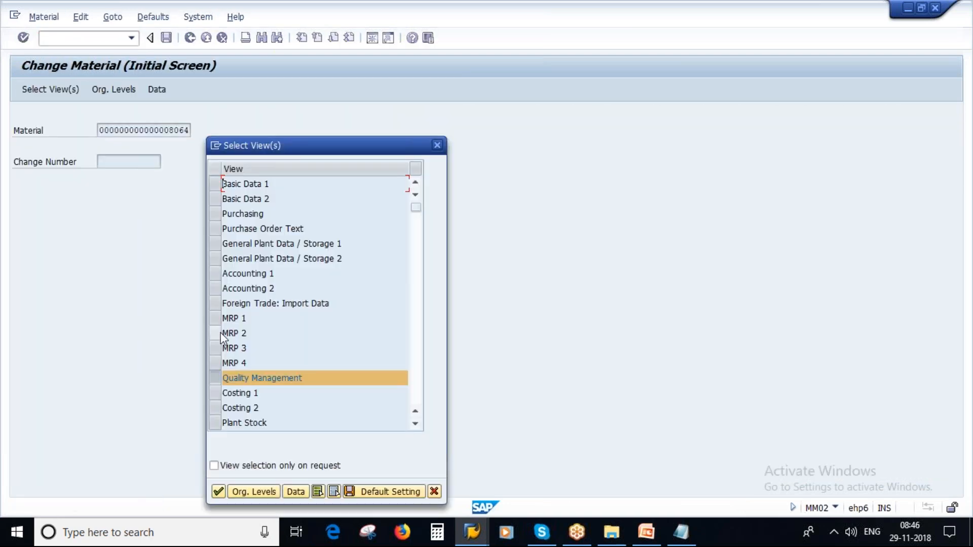
left_click(221, 183)
left_click(218, 491)
Step: Remove the BP cross-plant material status and restore the old material number from entry history
left_click_drag(183, 206, 78, 230)
key("Delete")
left_click(339, 194)
left_click(128, 120)
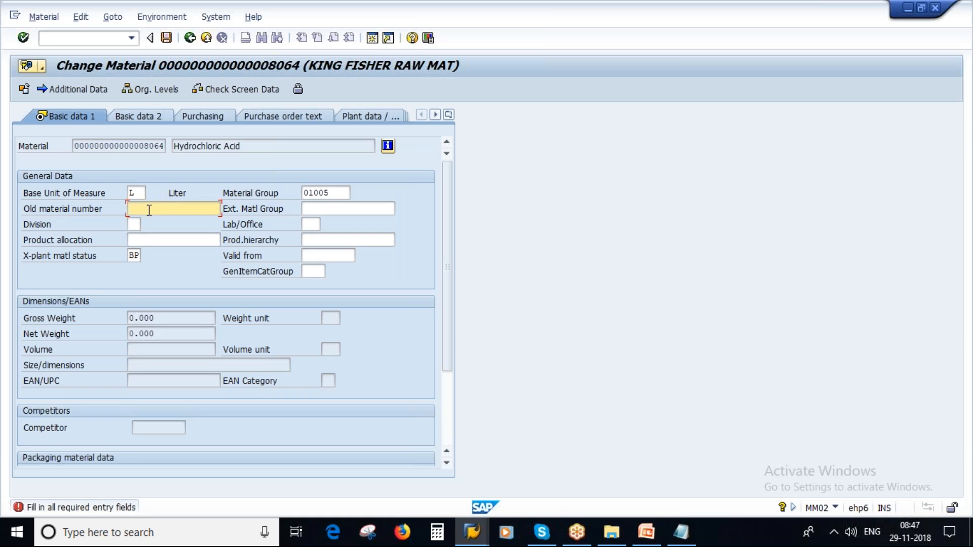
left_click(338, 205)
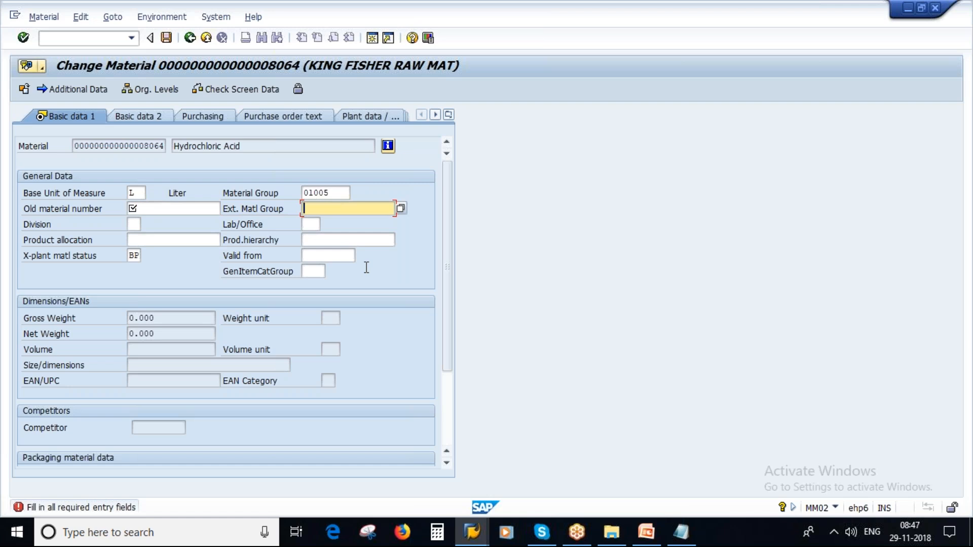
left_click(140, 257)
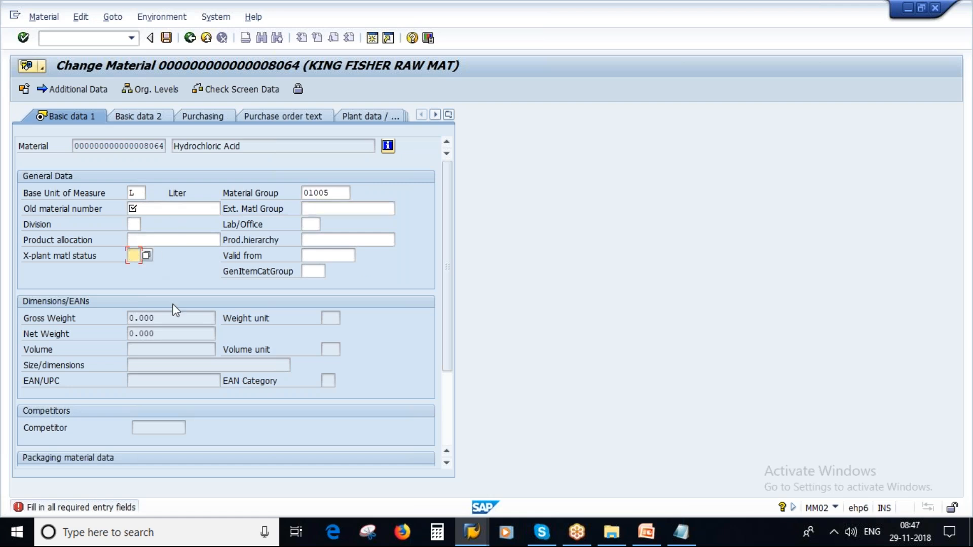
left_click(148, 208)
left_click(172, 220)
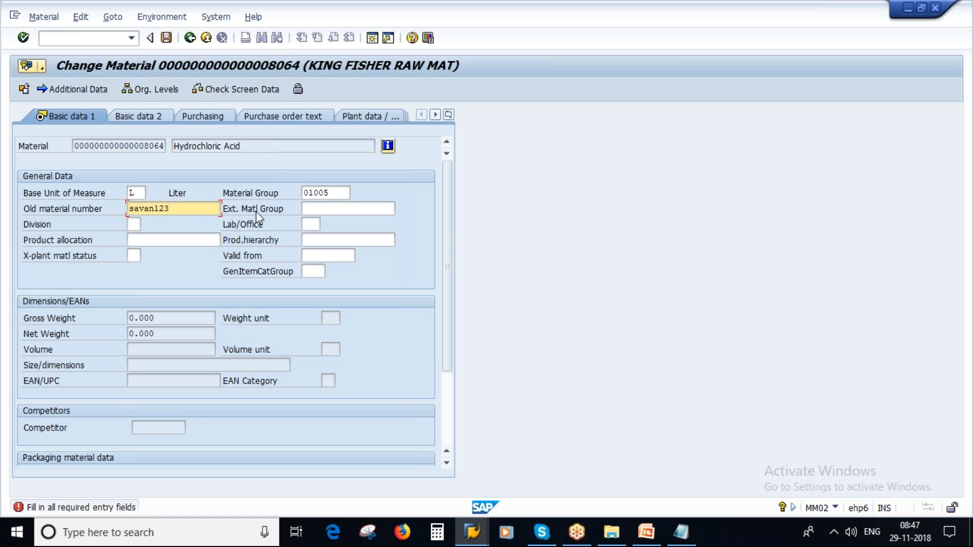
Step: Bring the Notepad notes forward and select the old notes text
left_click(646, 532)
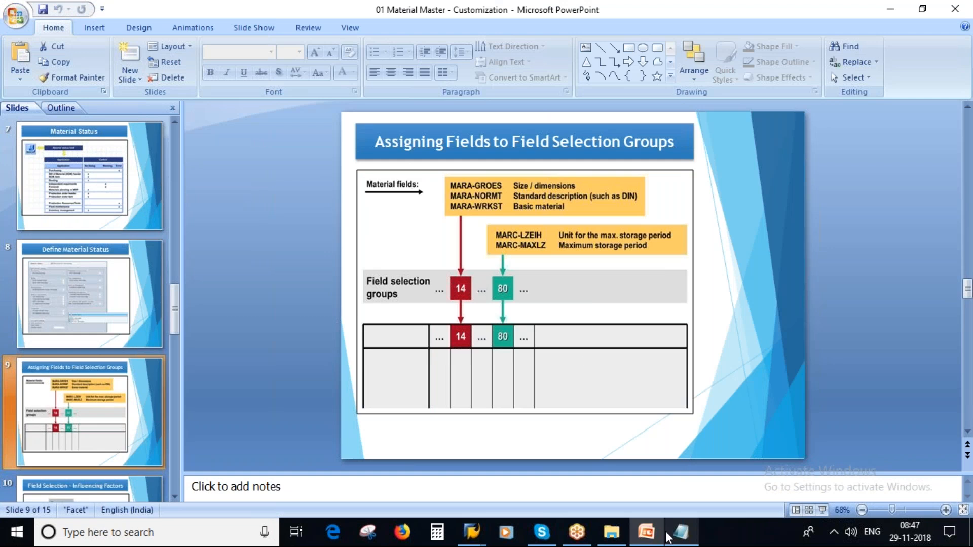
left_click(678, 533)
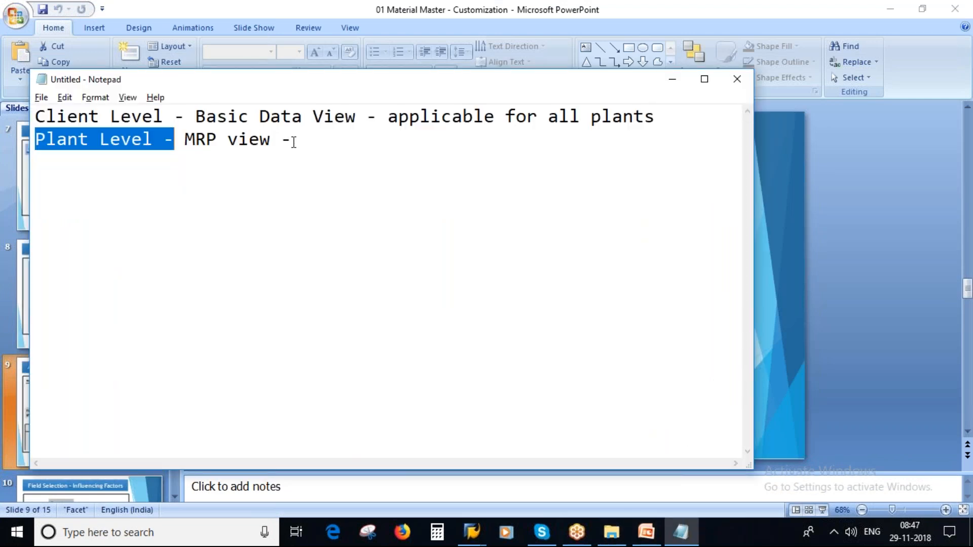
left_click_drag(294, 139, 46, 119)
Step: Replace the old notes with the heading 'Material Type'
key("BackSpace")
key("BackSpace")
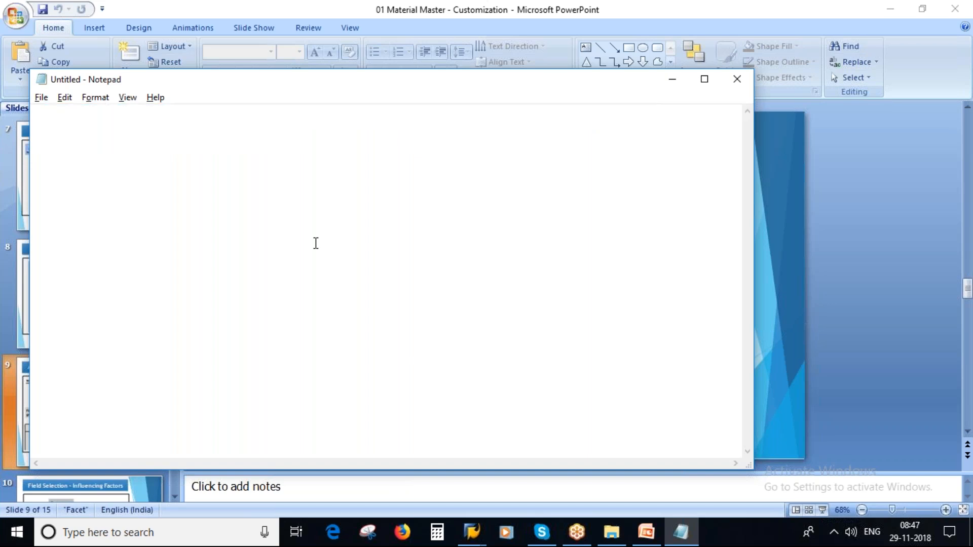
key("Caps_Lock")
type("M")
key("Caps_Lock")
type("aterial")
key("Caps_Lock")
type("T")
key("Caps_Lock")
type("ype")
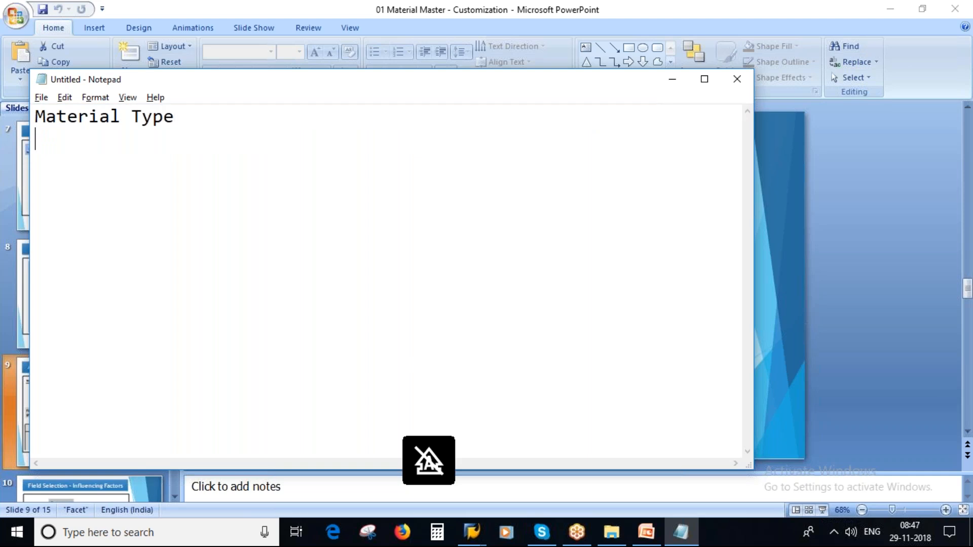
Step: Add the sub-point '=> Field Reference' beneath the Material Type heading
key("Caps_Lock")
type("F")
key("Caps_Lock")
type("ield")
key("Caps_Lock")
type("R")
key("Caps_Lock")
type("eference")
left_click(59, 138)
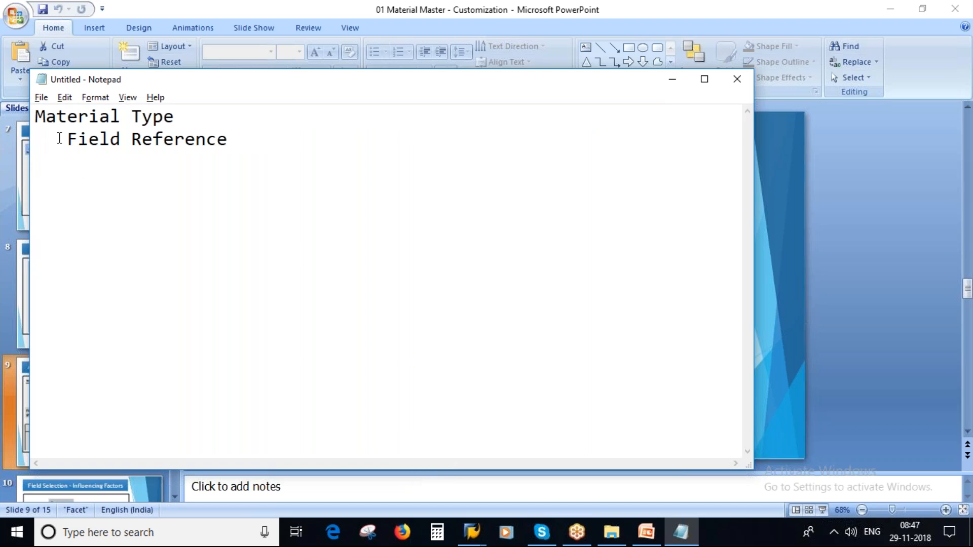
type("=>")
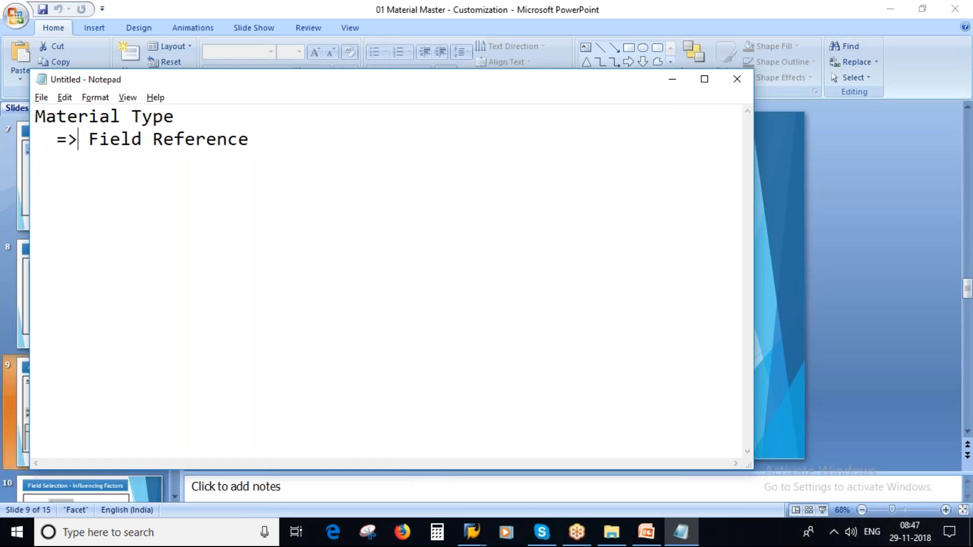
left_click(252, 145)
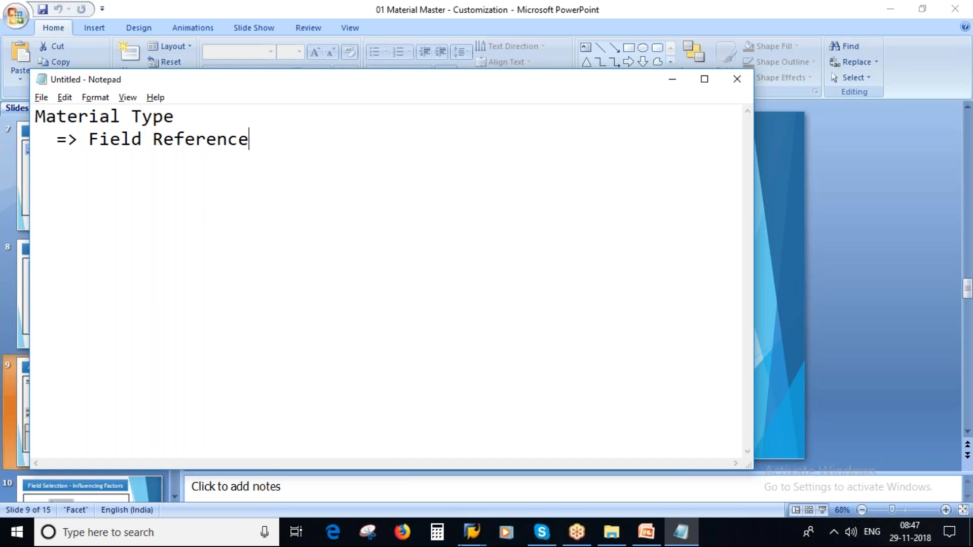
left_click(476, 535)
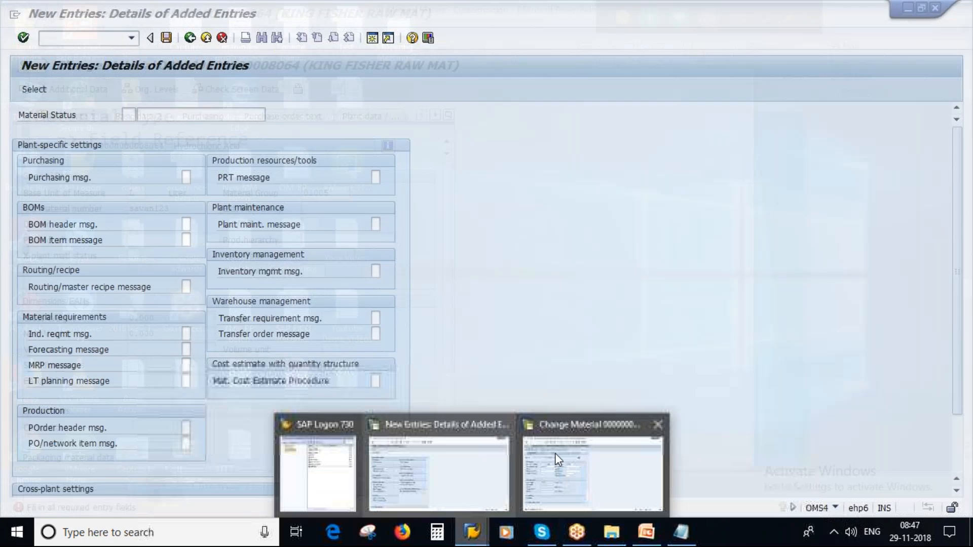
Step: Run Define Attributes of Material Types under Basic Settings, decline the locked data, and return to Change Material 8064
left_click(446, 463)
left_click(190, 38)
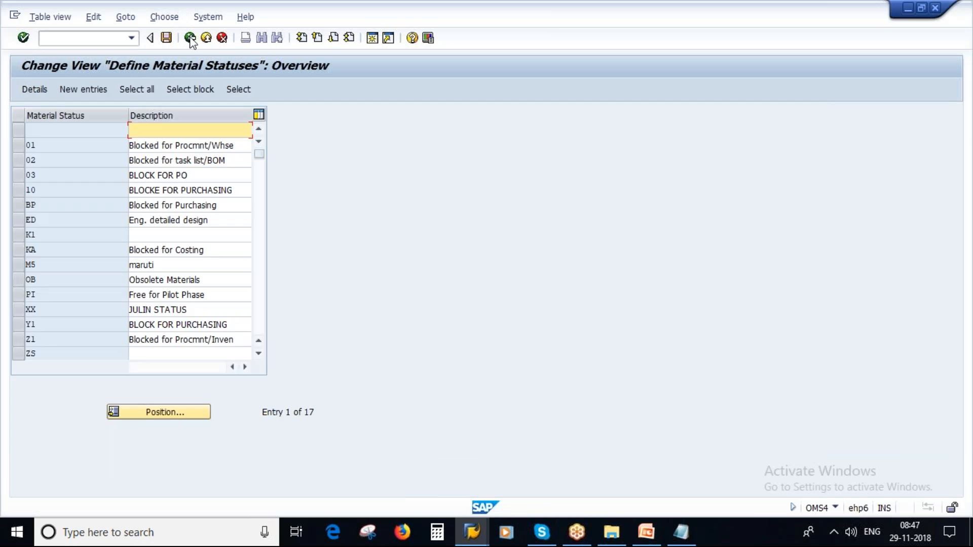
left_click(190, 38)
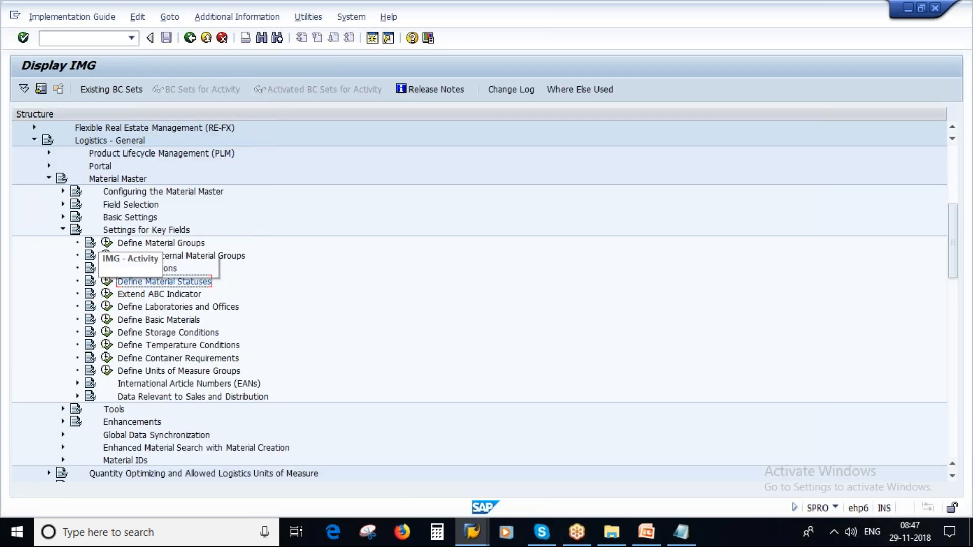
left_click(63, 229)
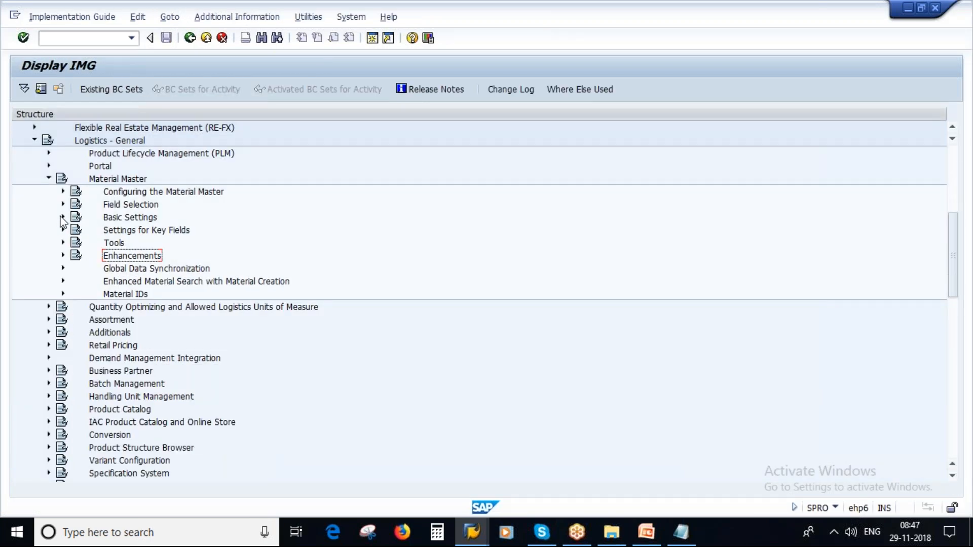
left_click(62, 217)
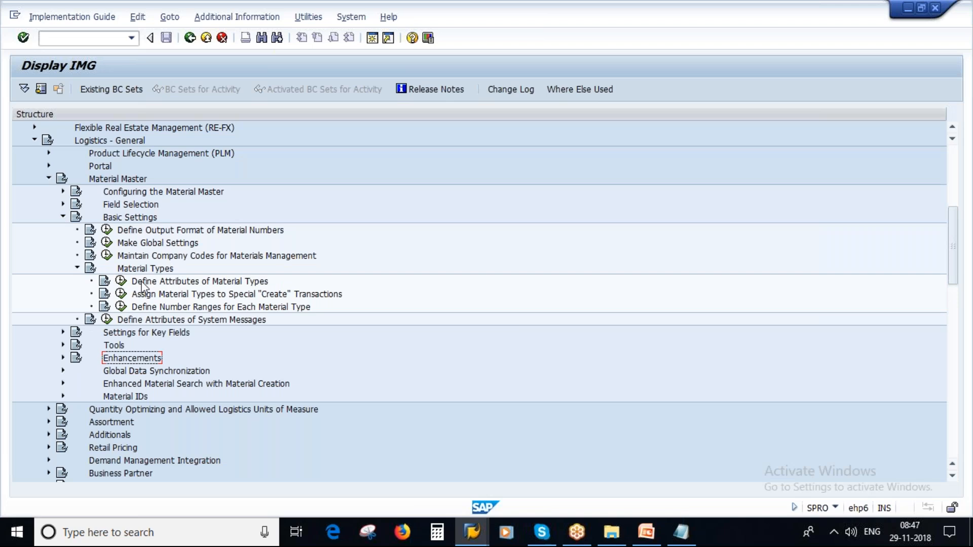
left_click(122, 280)
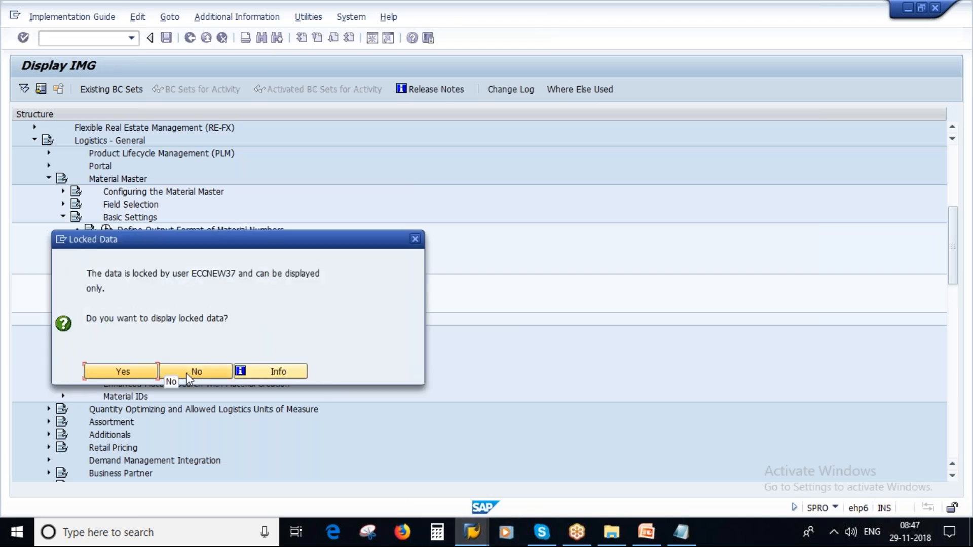
left_click(196, 370)
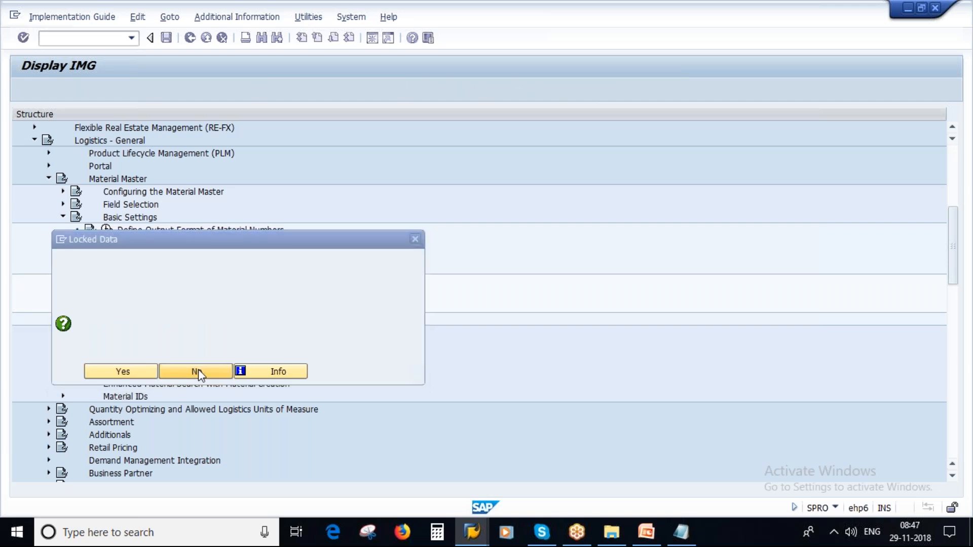
mouse_move(466, 536)
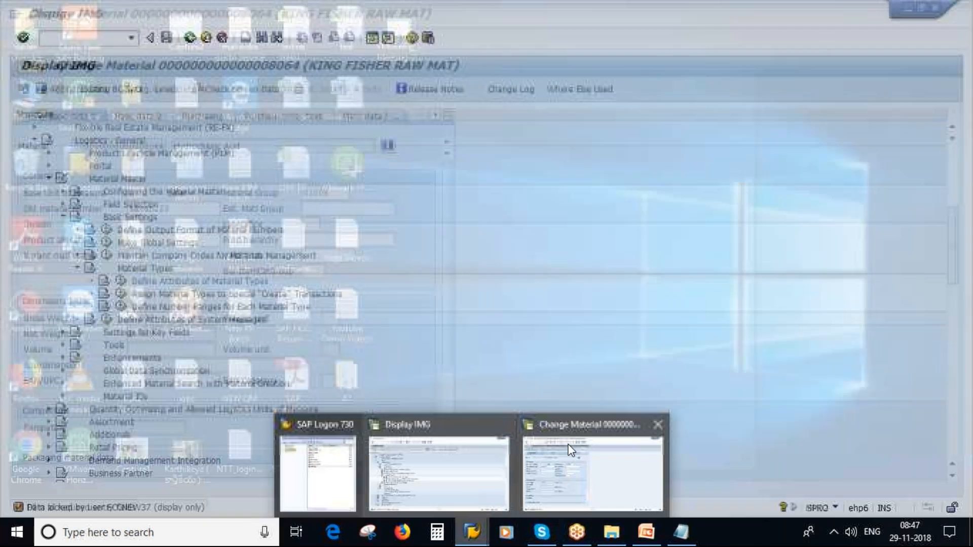
left_click(571, 449)
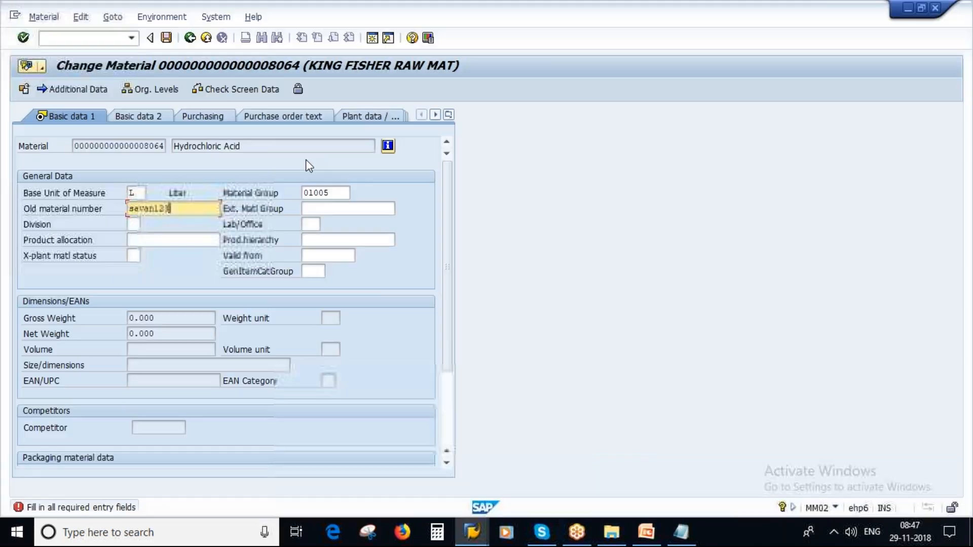
Step: Exit the material 8064 change session, answering the save prompt
key("Return")
left_click(190, 38)
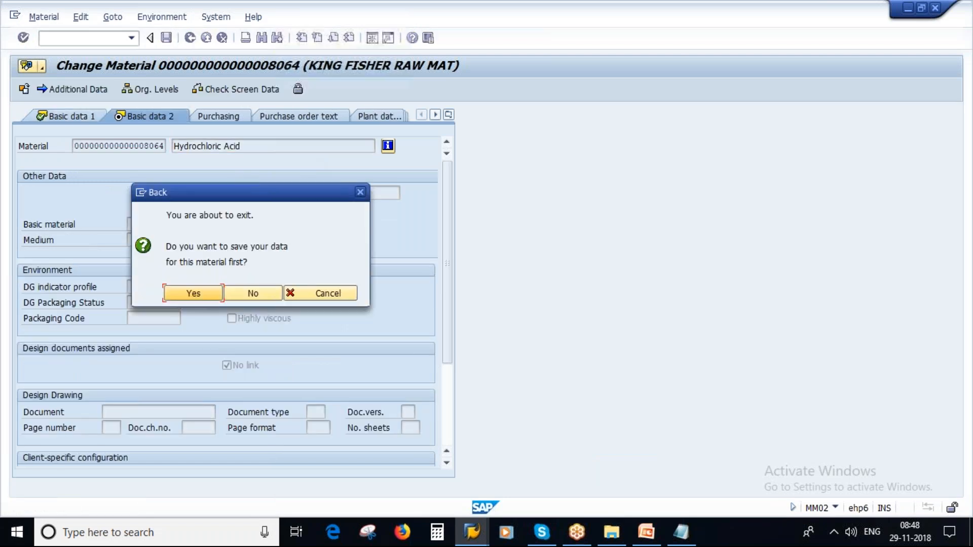
left_click(249, 292)
mouse_move(468, 535)
left_click(456, 471)
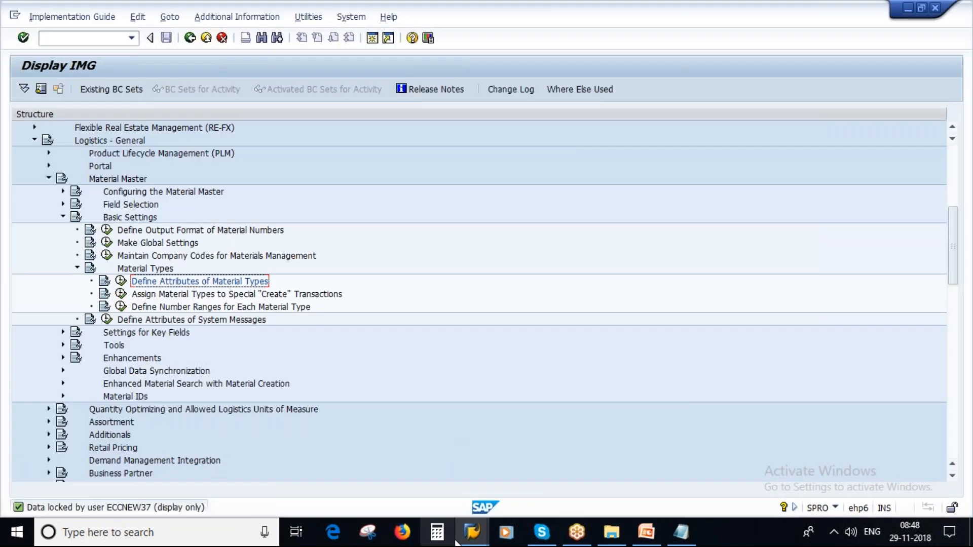
left_click(573, 456)
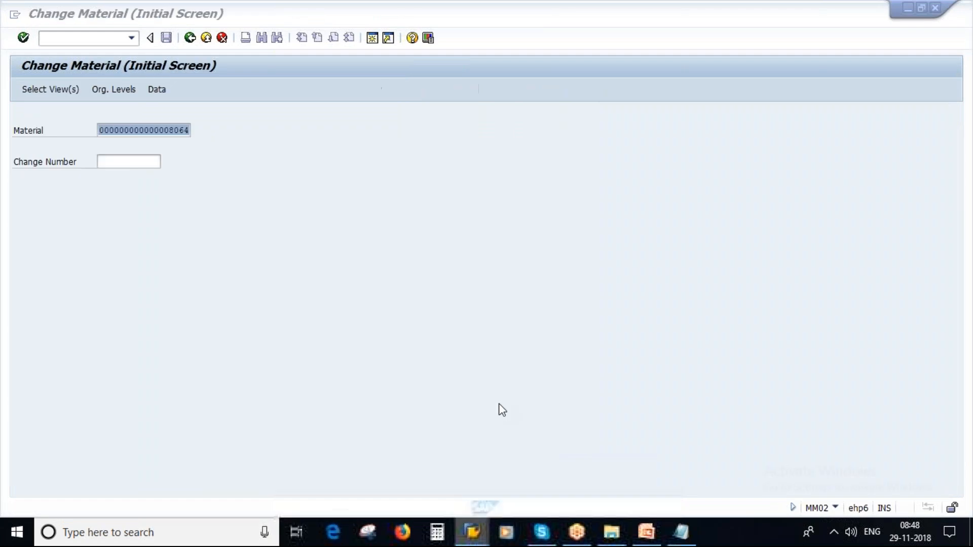
left_click(190, 39)
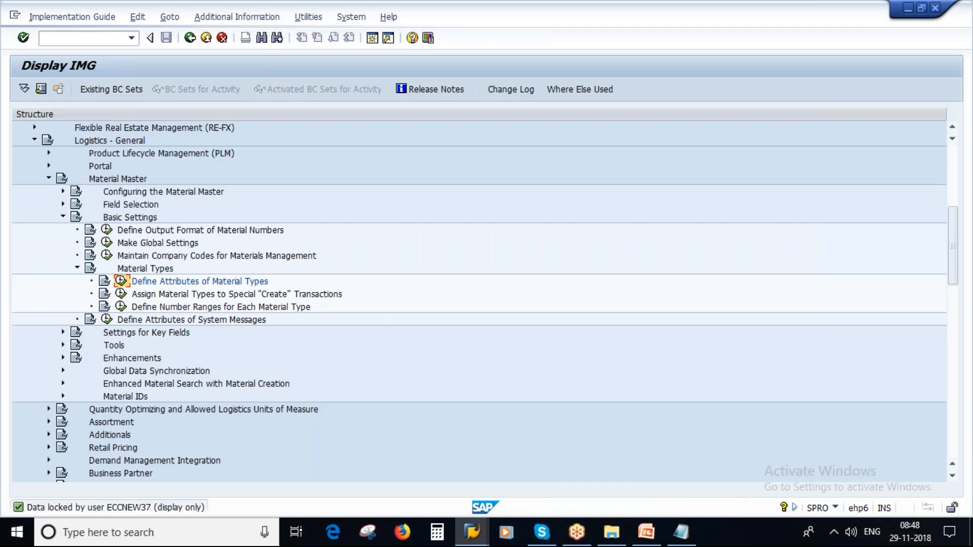
Step: Decline the locked material type attributes again, back out to Easy Access and open the System menu
left_click(121, 282)
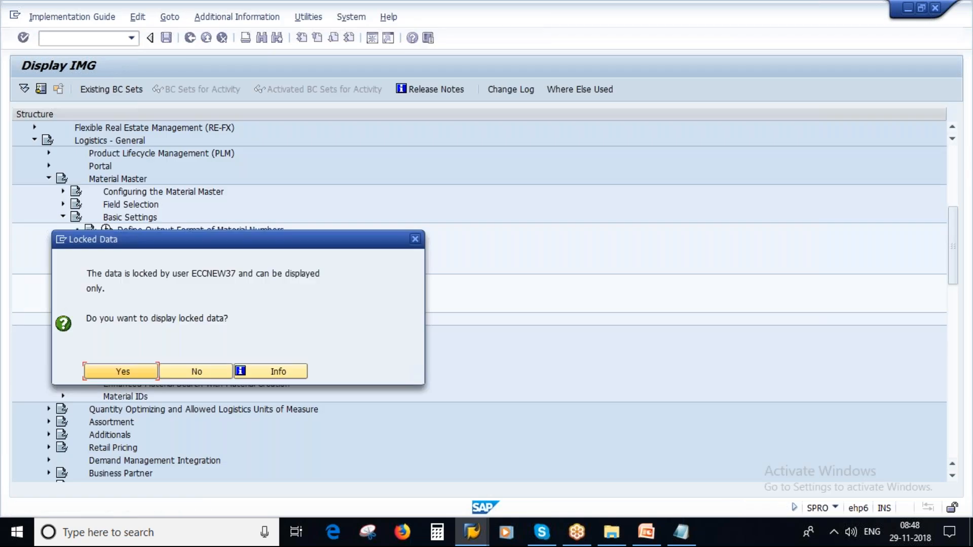
left_click(192, 374)
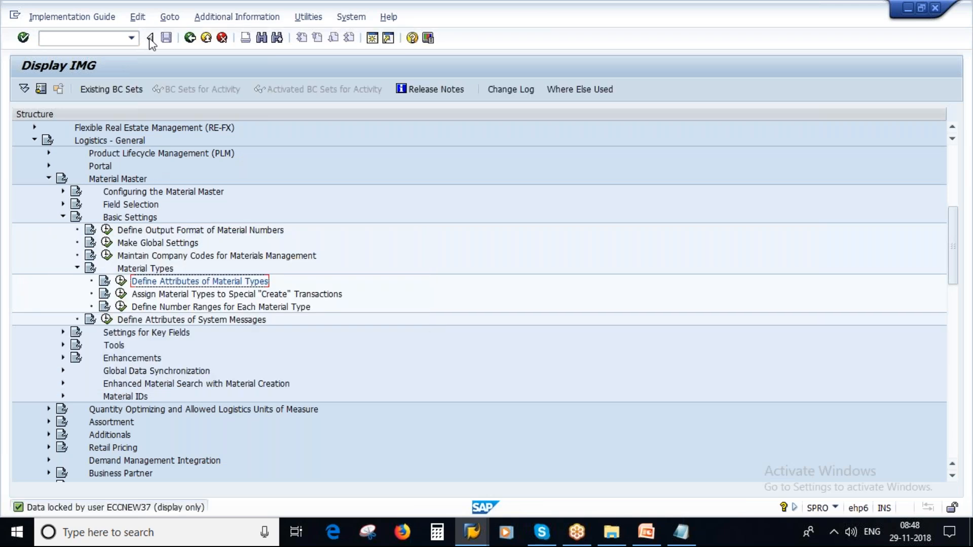
left_click(190, 39)
left_click(190, 39)
left_click(197, 17)
Step: Log off and sign back in to client 800 with the user ID and password
left_click(226, 222)
left_click(141, 263)
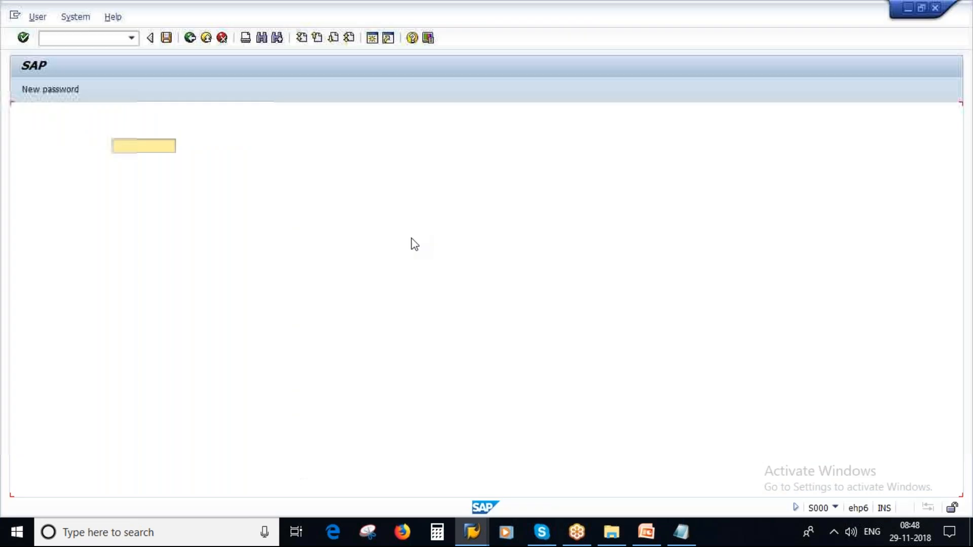
type("mmuser9")
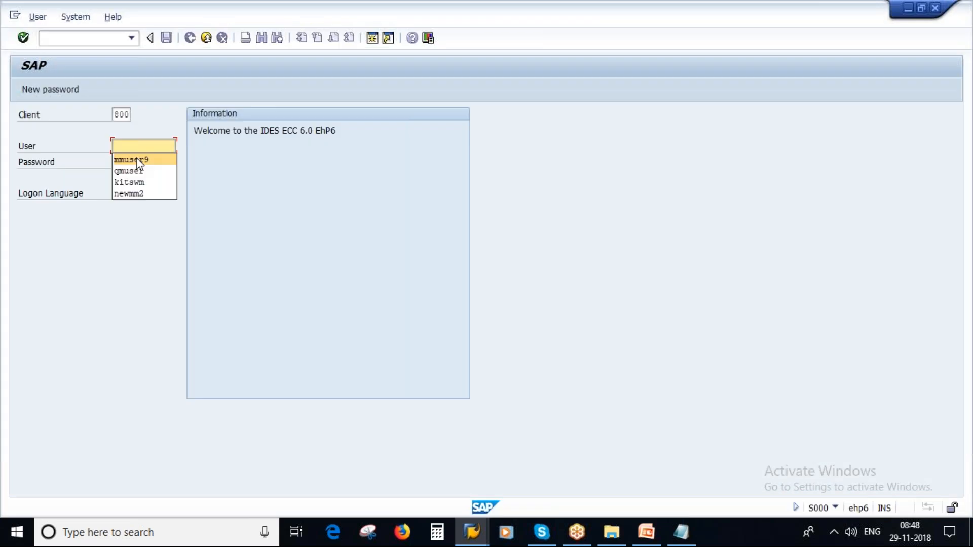
key("Tab")
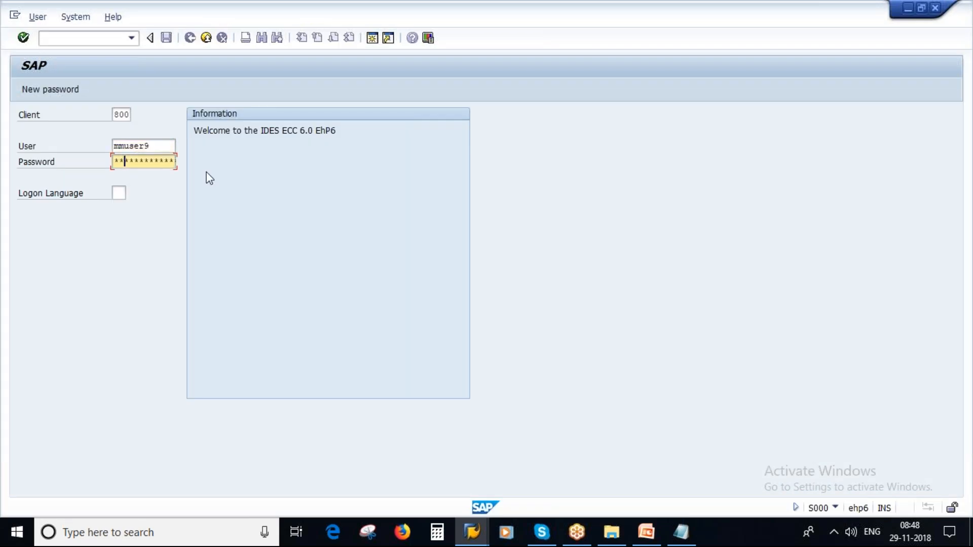
key("Return")
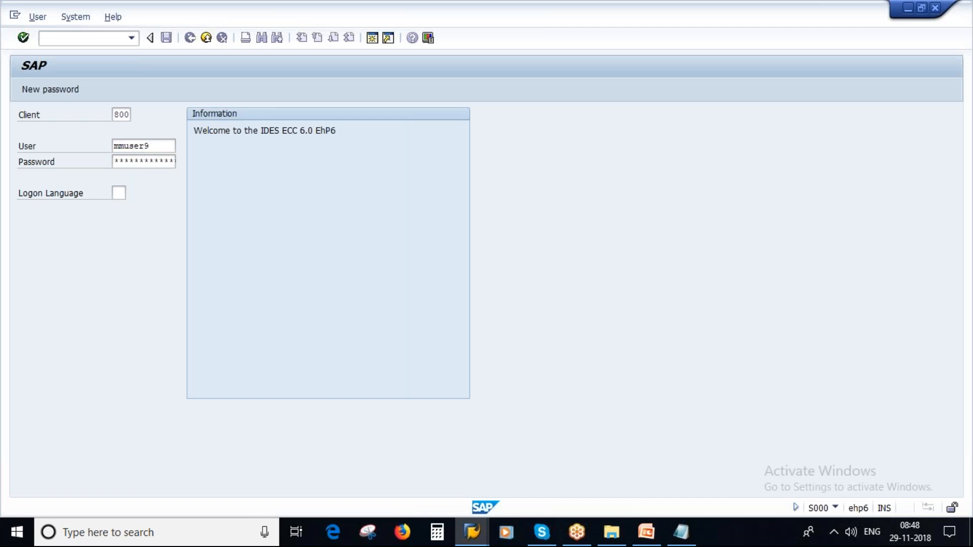
Step: Run SPRO and execute Define Attributes of Material Types via Logistics - General > Material Master > Basic Settings
type("spro")
key("Return")
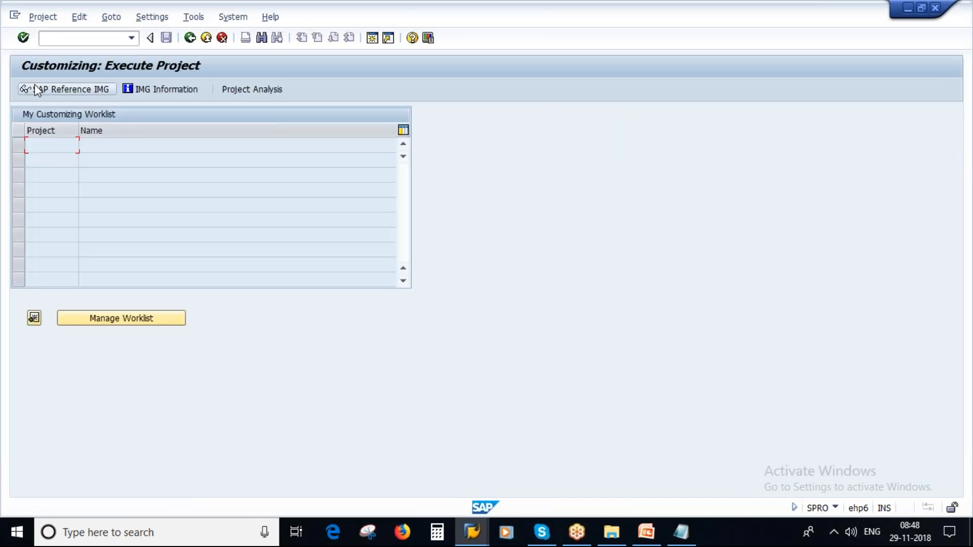
key("F5")
scroll(373, 364, "down", 3)
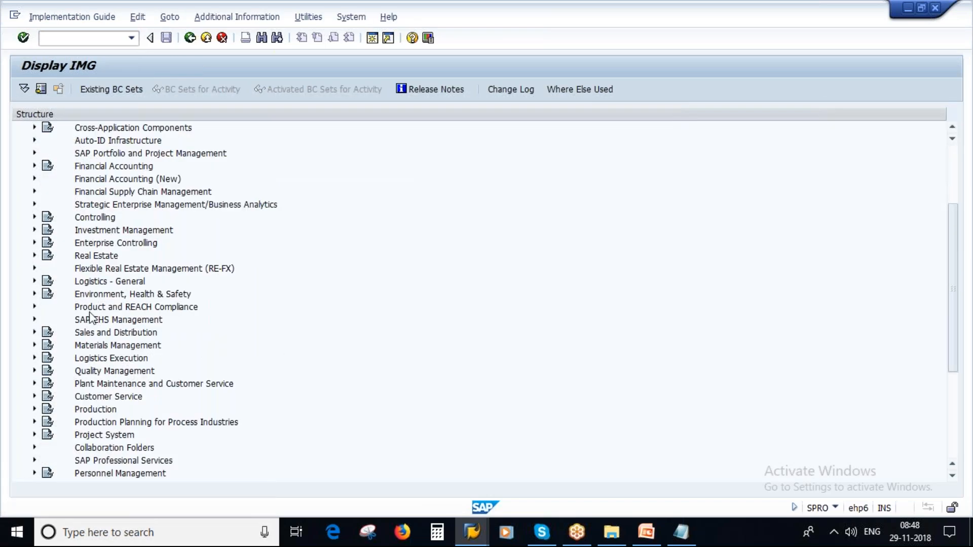
left_click(35, 282)
left_click(113, 165)
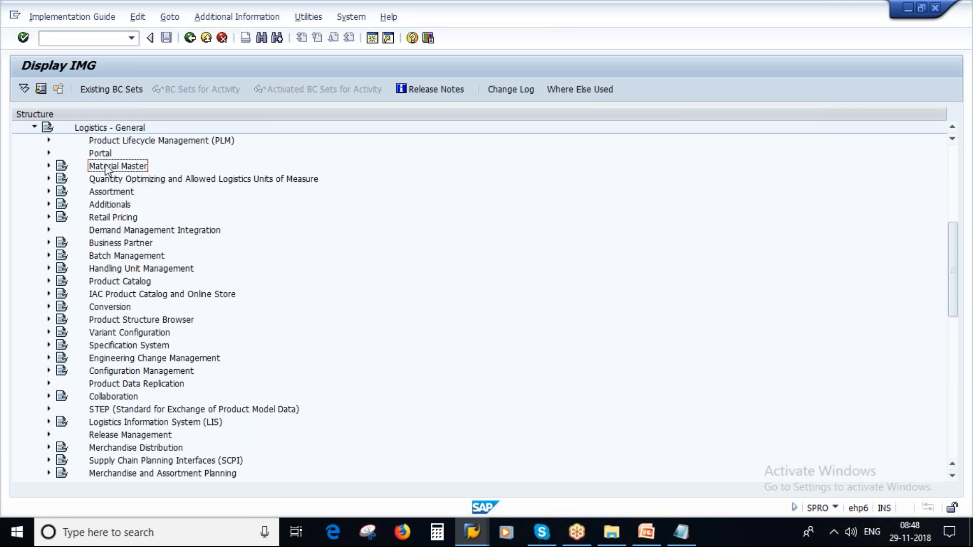
left_click(48, 166)
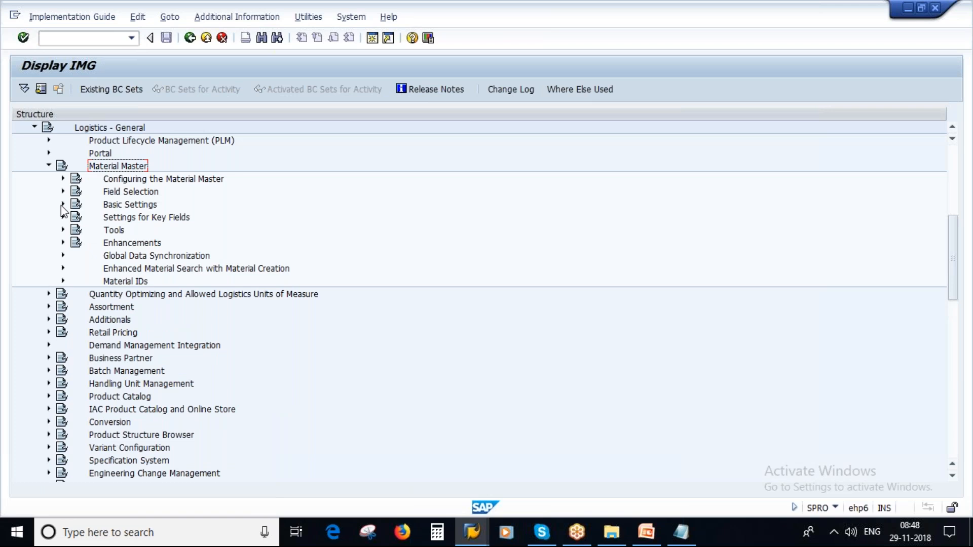
left_click(63, 205)
left_click(142, 258)
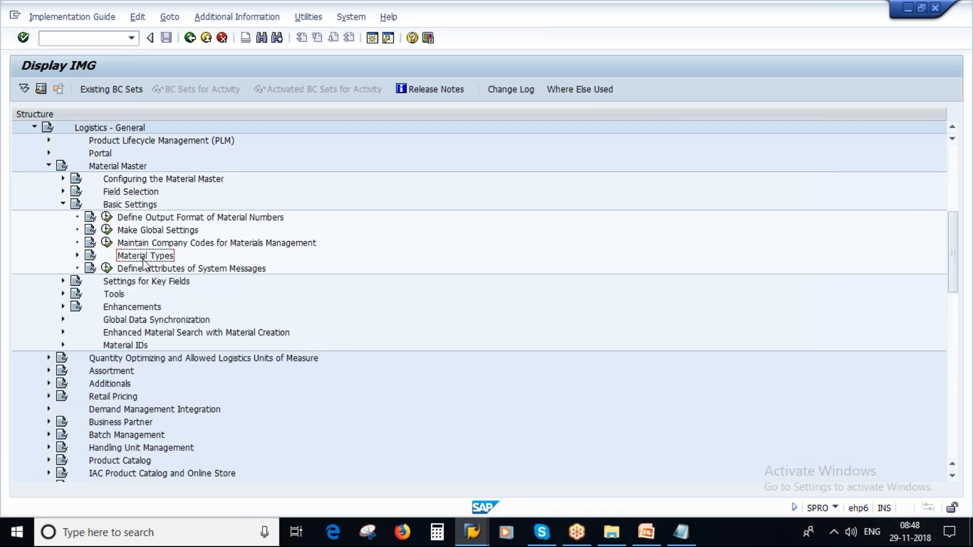
left_click(77, 256)
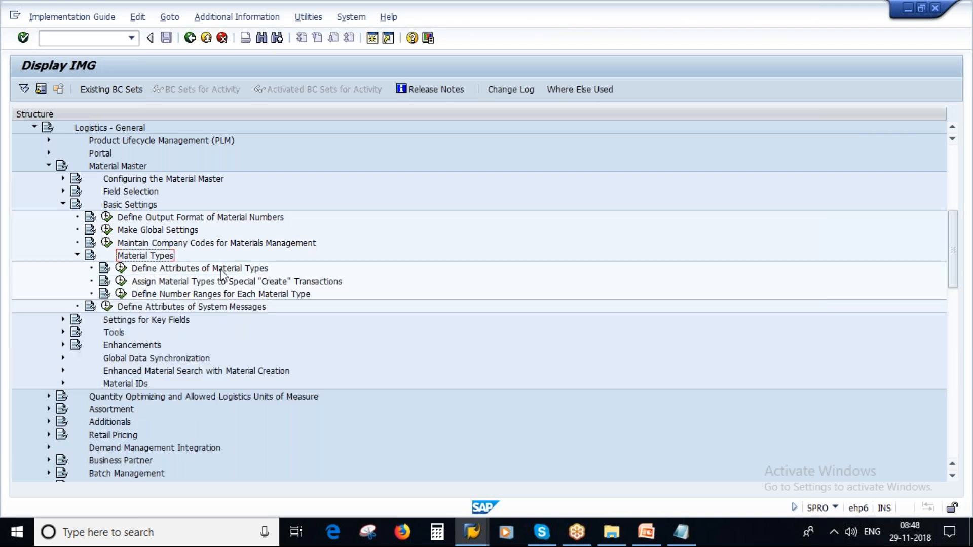
left_click(121, 268)
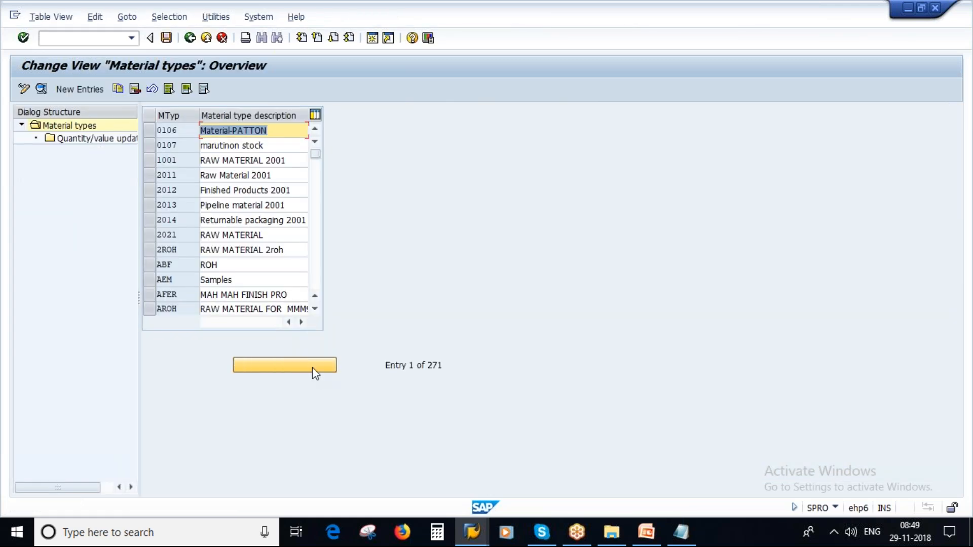
Step: Jump to material type FERT, open its details, and list the 90 field reference values
left_click(306, 367)
type("fert")
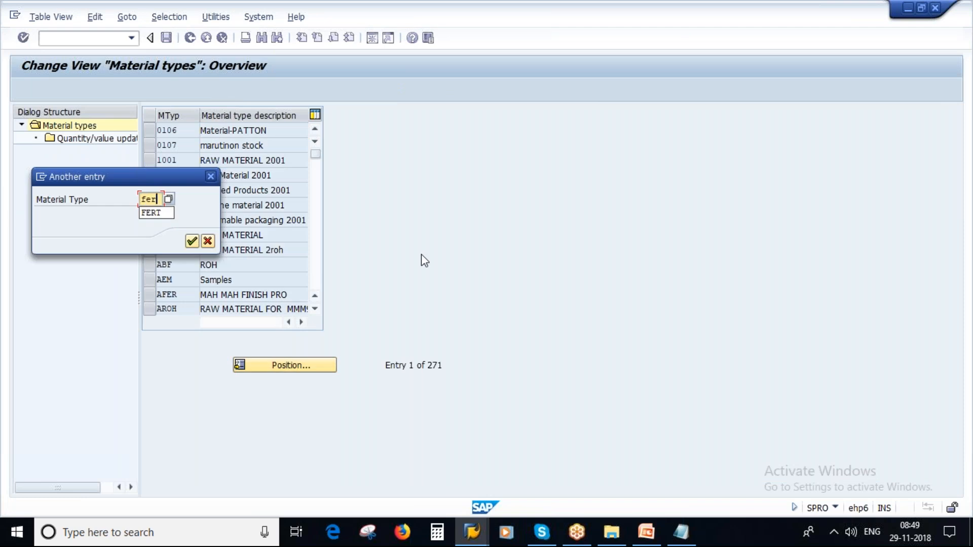
left_click(192, 241)
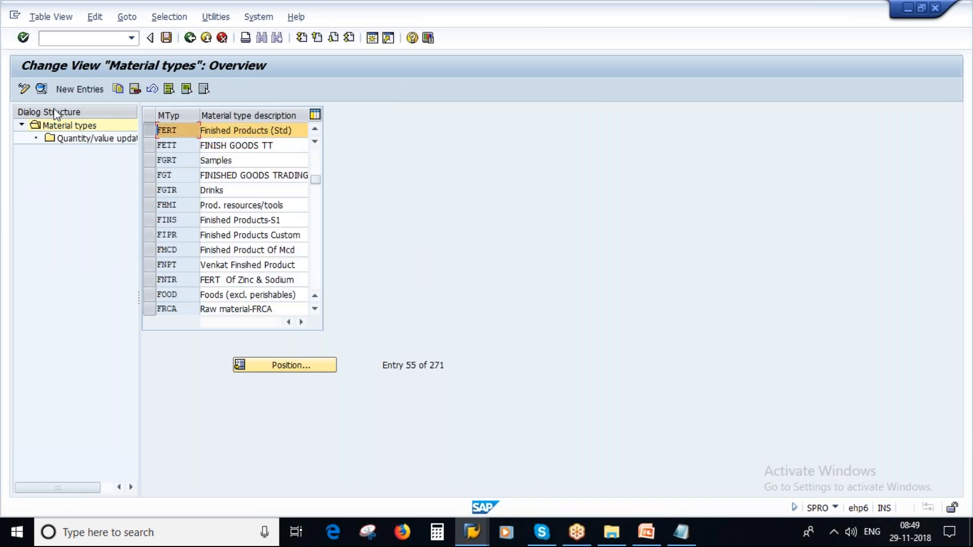
left_click(41, 89)
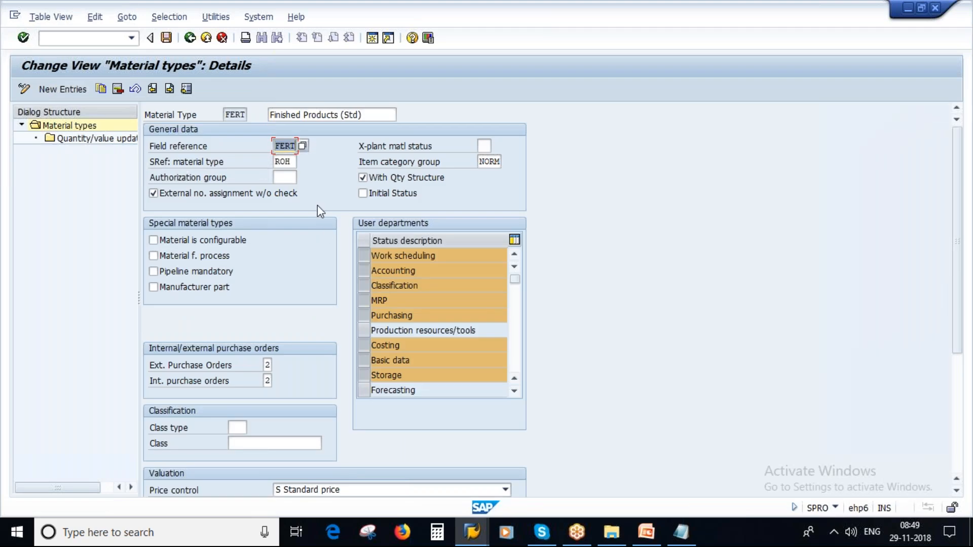
left_click(305, 147)
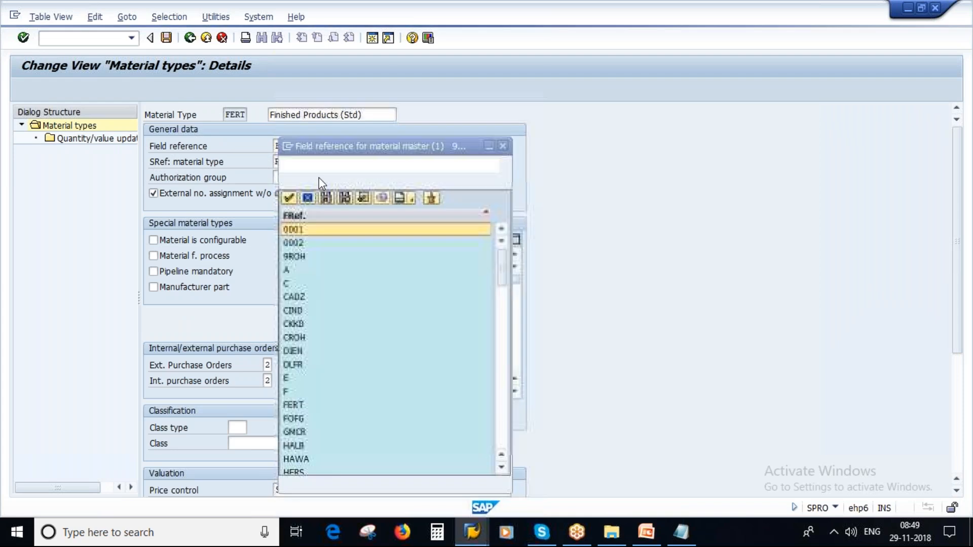
scroll(294, 379, "down", 3)
scroll(294, 379, "up", 3)
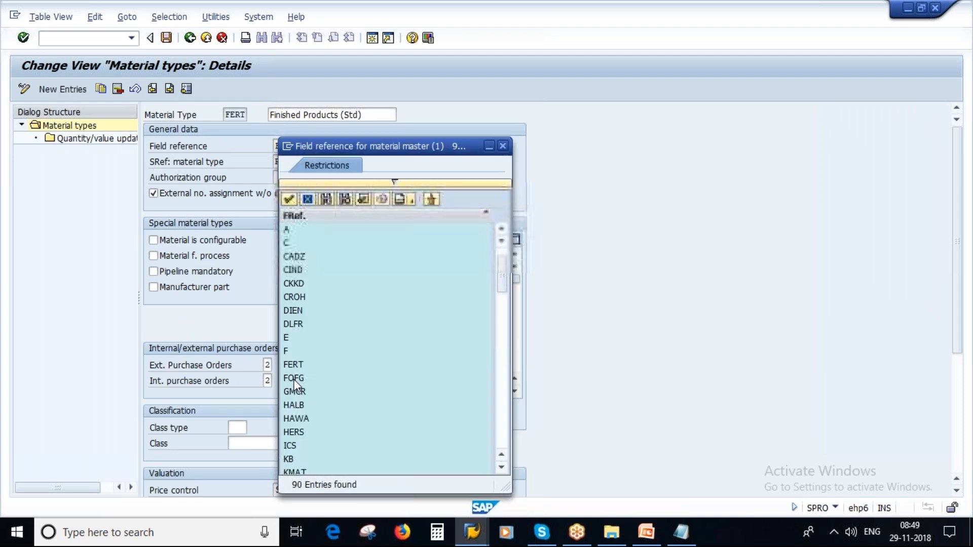
Step: In Notepad, select 'Field Reference' and continue the heading after 'Material Type'
left_click(682, 536)
left_click_drag(259, 139, 97, 146)
left_click(176, 118)
Step: Add ' - FERT' after the Material Type and Field Reference lines in Notepad
type("- FERT")
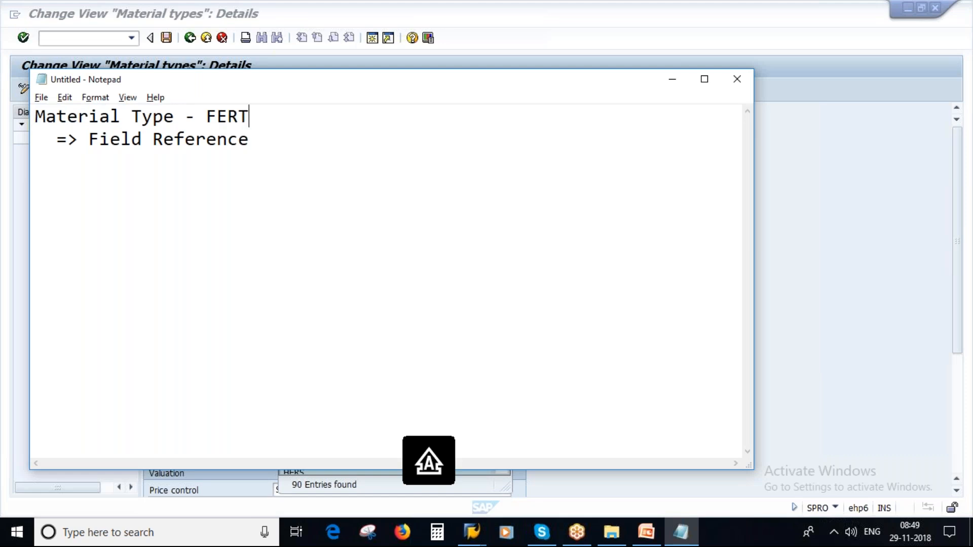
left_click(251, 140)
type("- FERT")
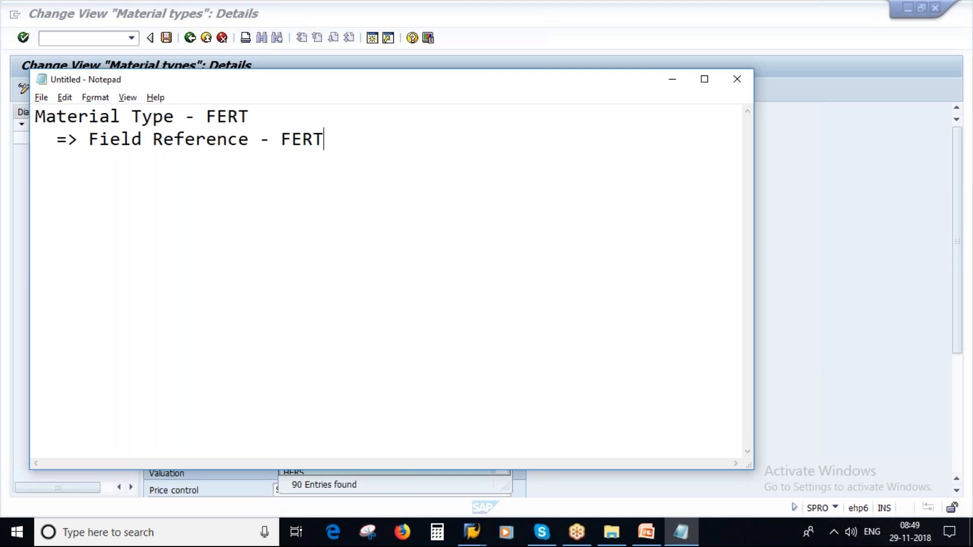
Step: Back in SAP, dismiss the field reference value list and return to the Material types overview
key("alt+Tab")
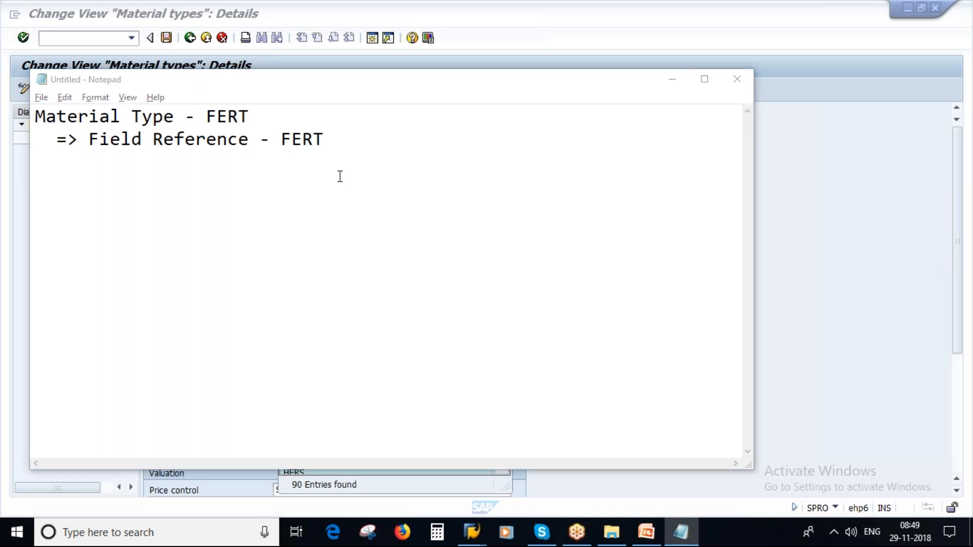
left_click(503, 146)
left_click(189, 40)
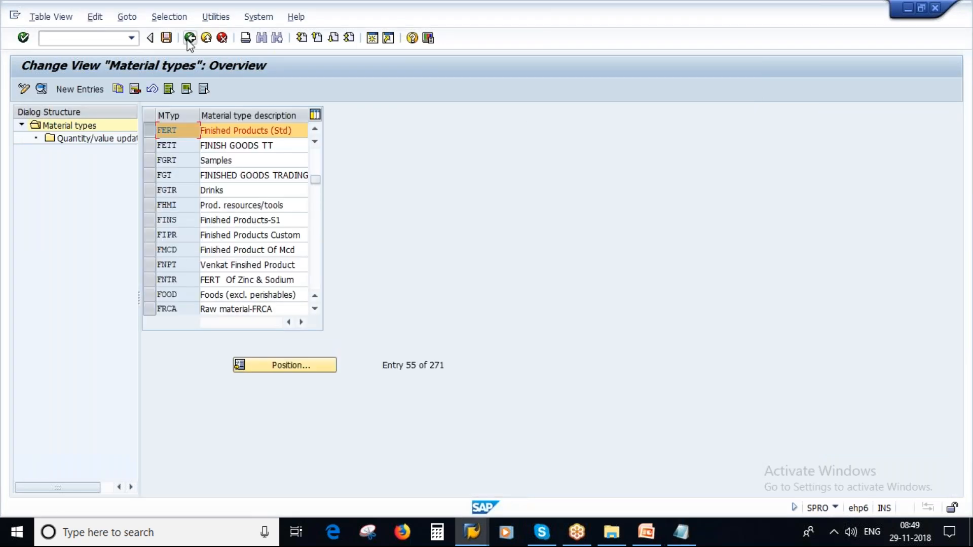
Step: Return to the Display IMG tree, expand and refold Field Selection, and collapse Material Types
left_click(189, 38)
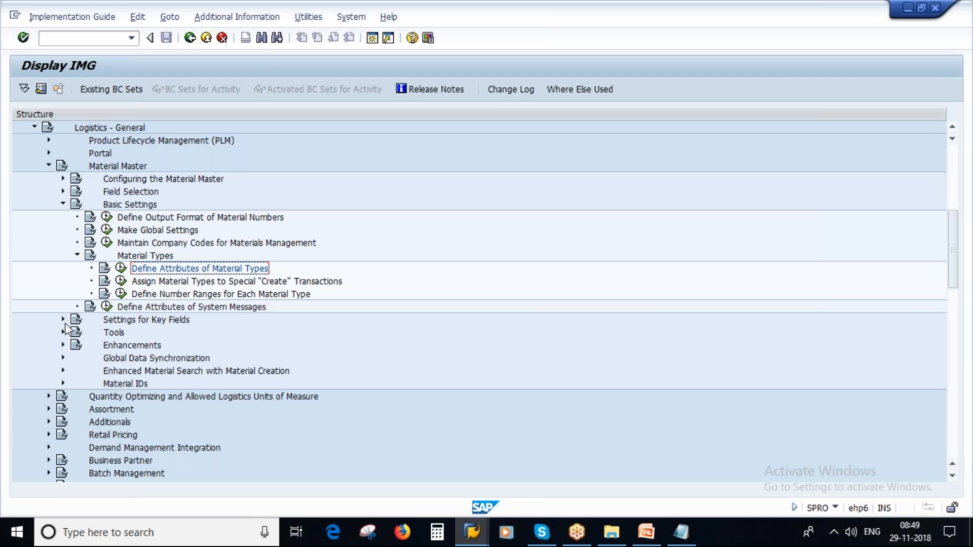
left_click(62, 192)
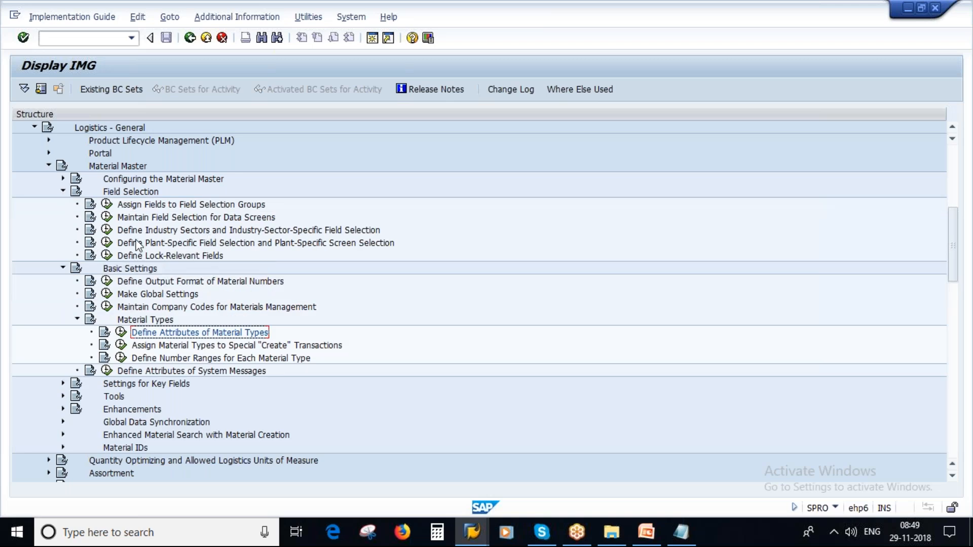
left_click(63, 191)
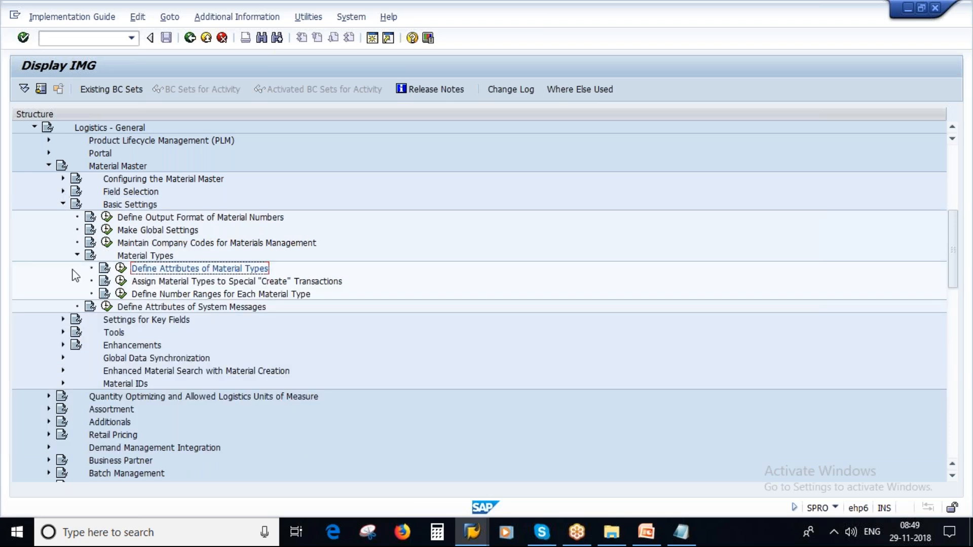
left_click(74, 255)
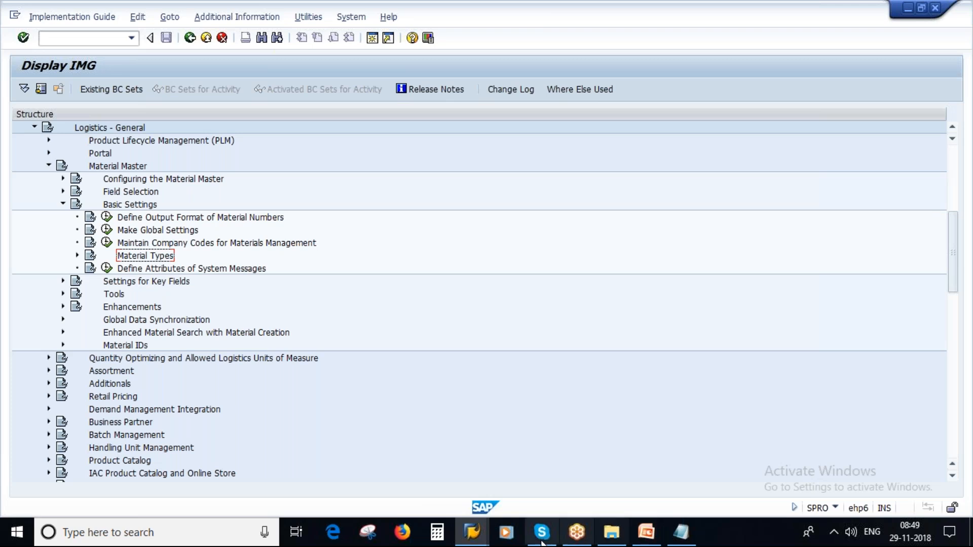
left_click(681, 533)
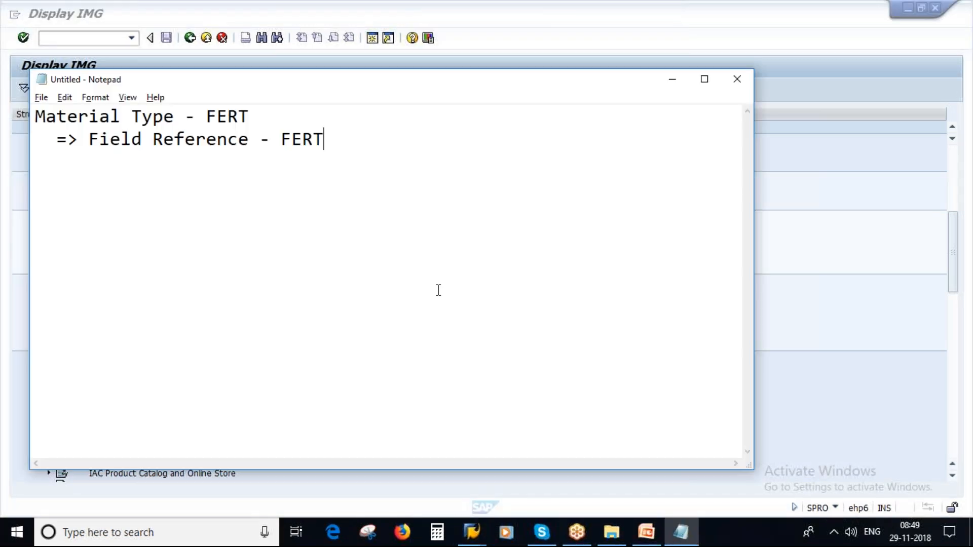
Step: Type a new 'Material Master Field' heading a few lines down in the notes
key("Return")
key("Return")
key("Return")
key("Caps_Lock")
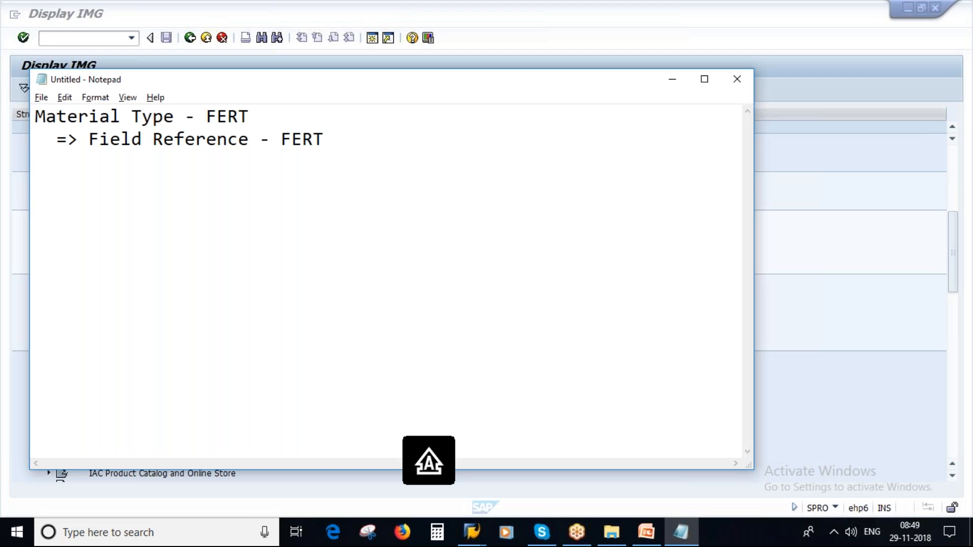
key("Caps_Lock")
type("m")
key("Caps_Lock")
type("A=")
key("BackSpace")
key("BackSpace")
key("BackSpace")
type("M")
key("Caps_Lock")
type("aterial Master")
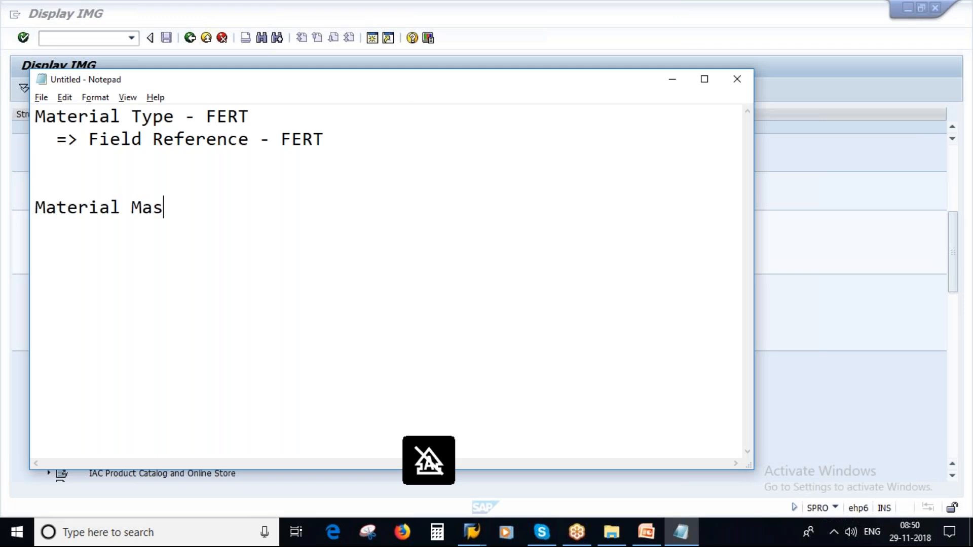
key("Caps_Lock")
type("F")
key("Caps_Lock")
type("iled")
key("BackSpace")
key("BackSpace")
key("BackSpace")
type("eld")
Step: Add an indented 'Field Selection group' line beneath the heading
key("Return")
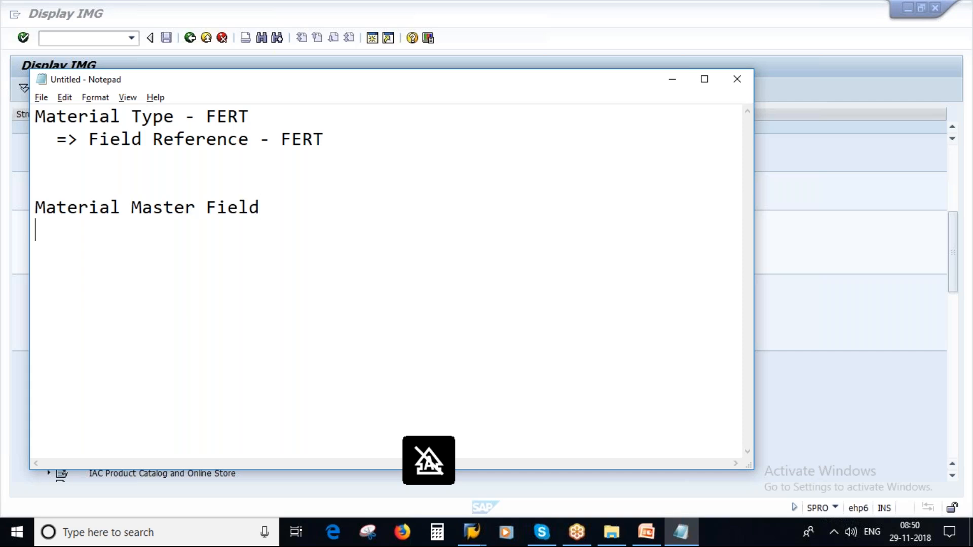
type("Field")
key("Caps_Lock")
type("S")
key("Caps_Lock")
type("elect")
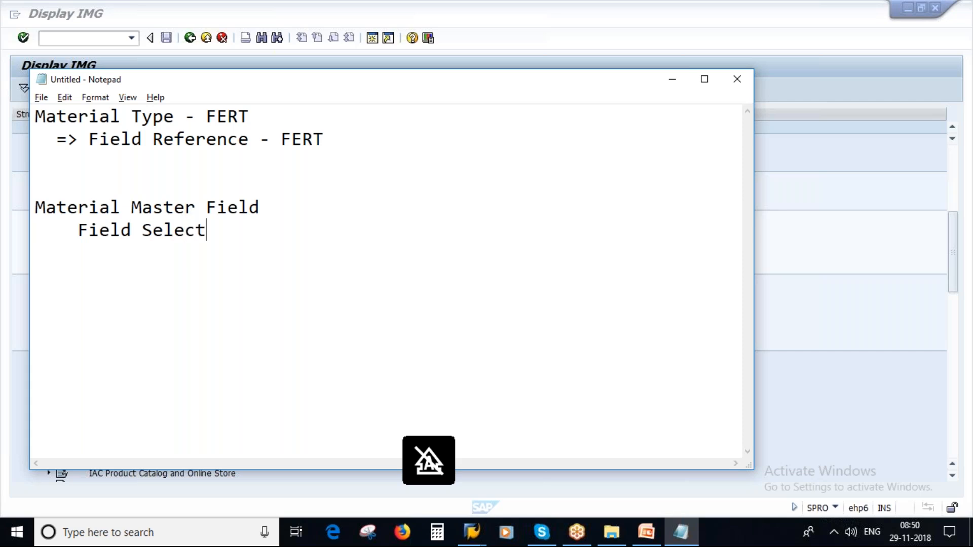
type("ion group")
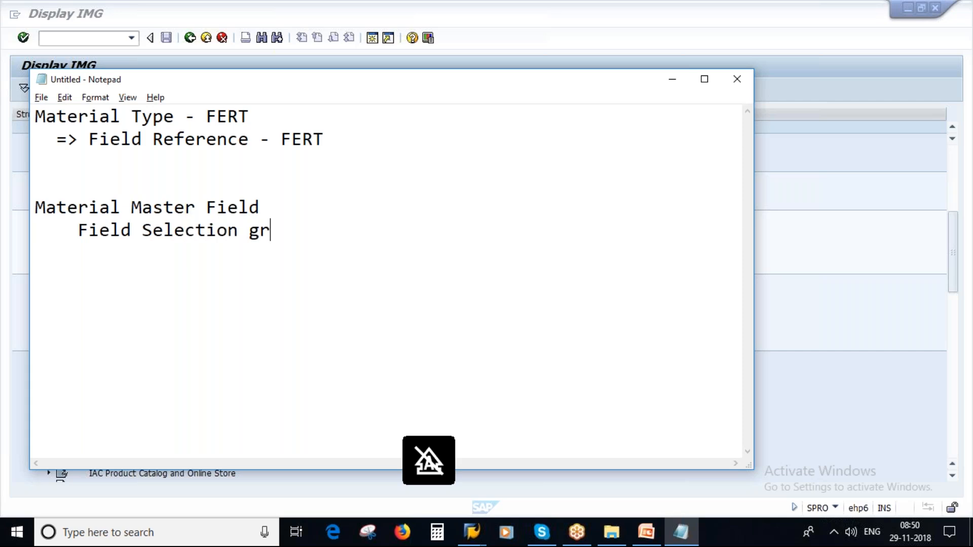
left_click(640, 541)
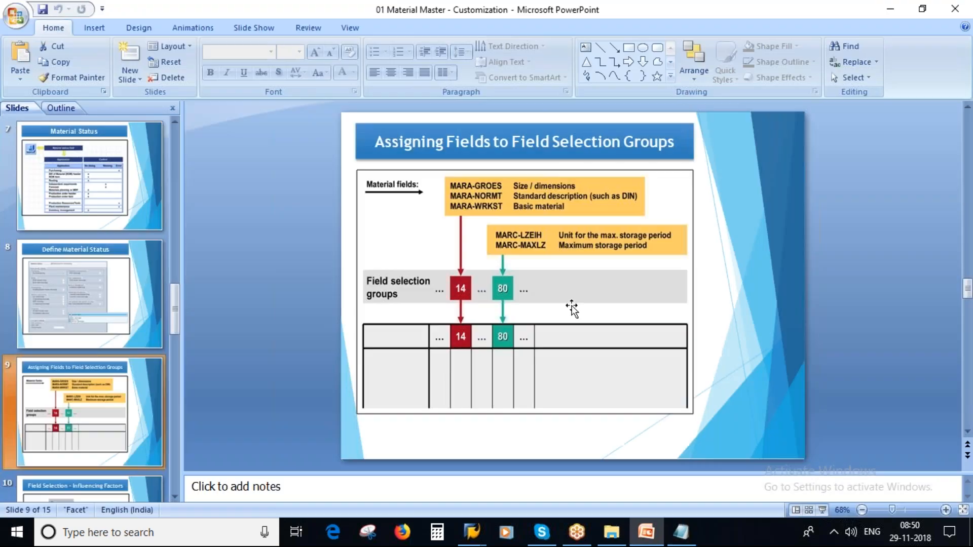
Step: Present the current slide and circle the MARA fields, their descriptions, and field selection group 14
key("shift+F5")
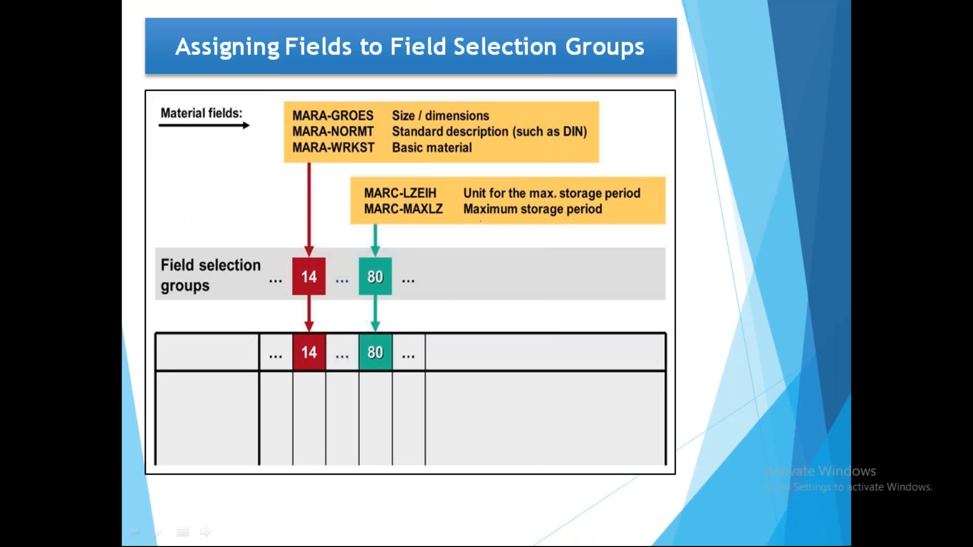
left_click_drag(407, 117, 451, 105)
left_click_drag(393, 133, 435, 125)
left_click_drag(395, 152, 446, 140)
mouse_move(334, 102)
left_mouse_down()
mouse_move(277, 118)
mouse_move(387, 122)
mouse_move(324, 104)
left_mouse_up()
mouse_move(295, 246)
left_mouse_down()
mouse_move(280, 286)
mouse_move(338, 251)
mouse_move(286, 297)
mouse_move(291, 221)
left_mouse_up()
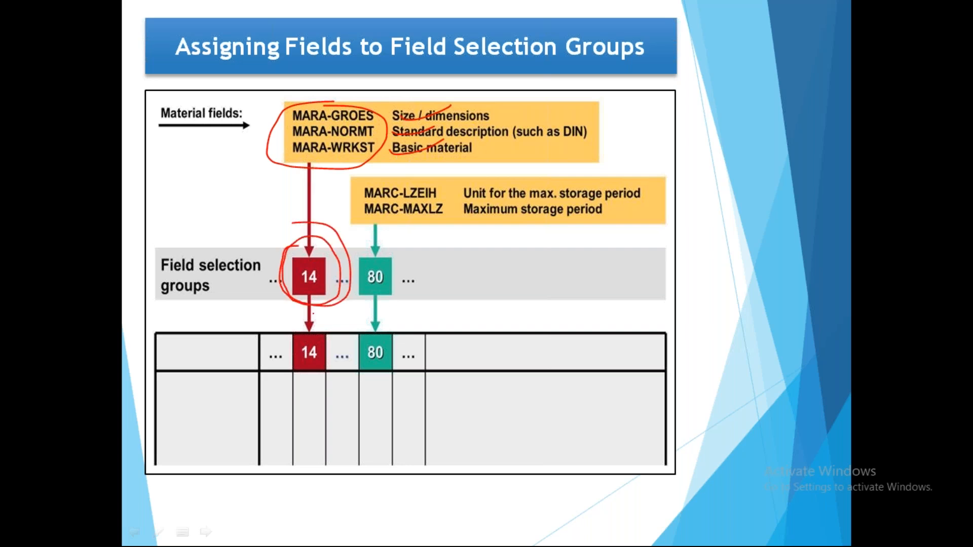
Step: Erase the ink, black out the screen, end the slide show and return to SAP
key("e")
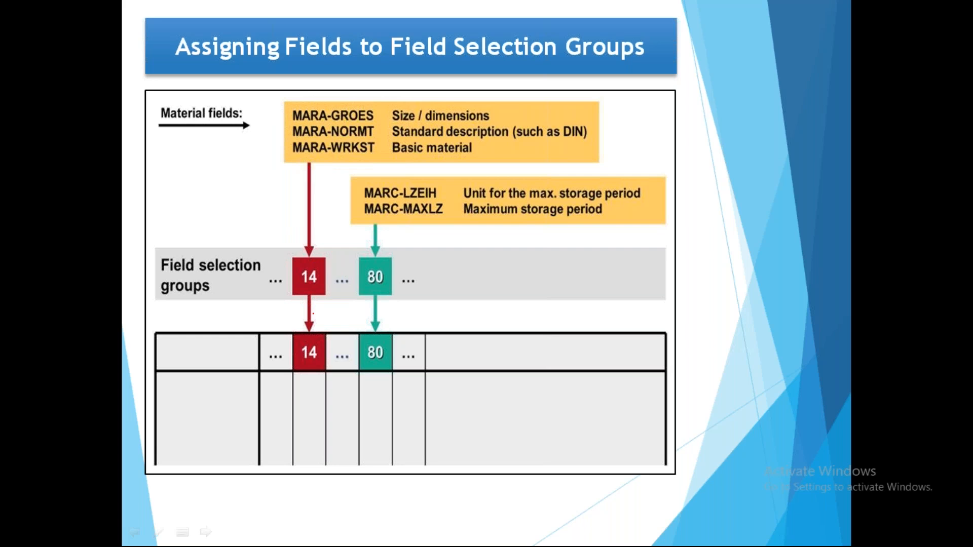
key("Right")
key("Escape")
key("alt+Tab")
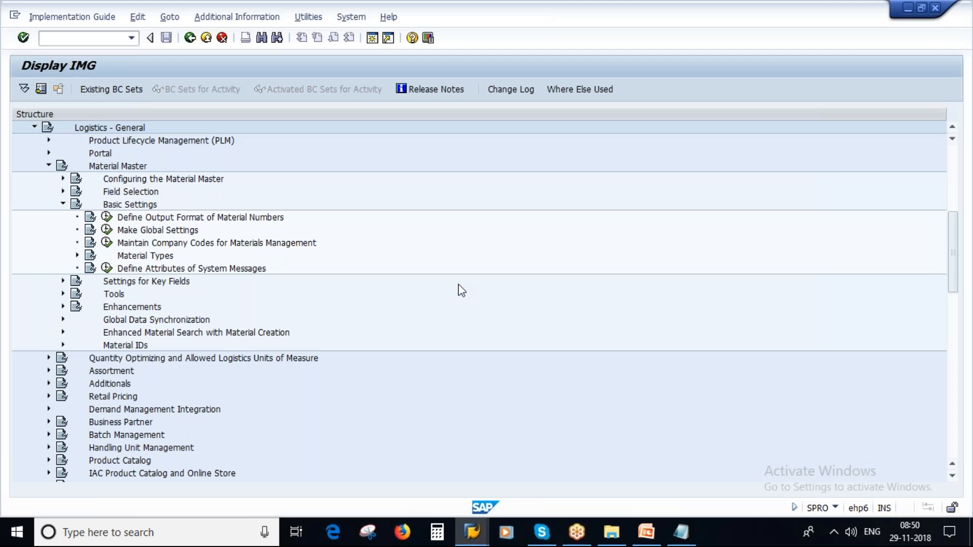
Step: Open material 8064 in MM02 with the Basic Data 1 view
left_click(472, 532)
left_click(534, 470)
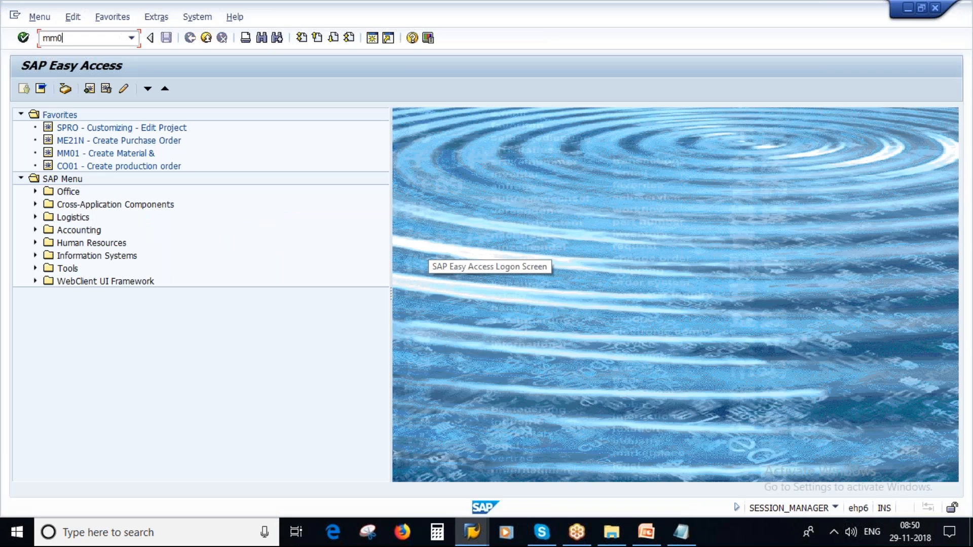
key("Return")
left_click(122, 131)
left_click(121, 145)
key("Return")
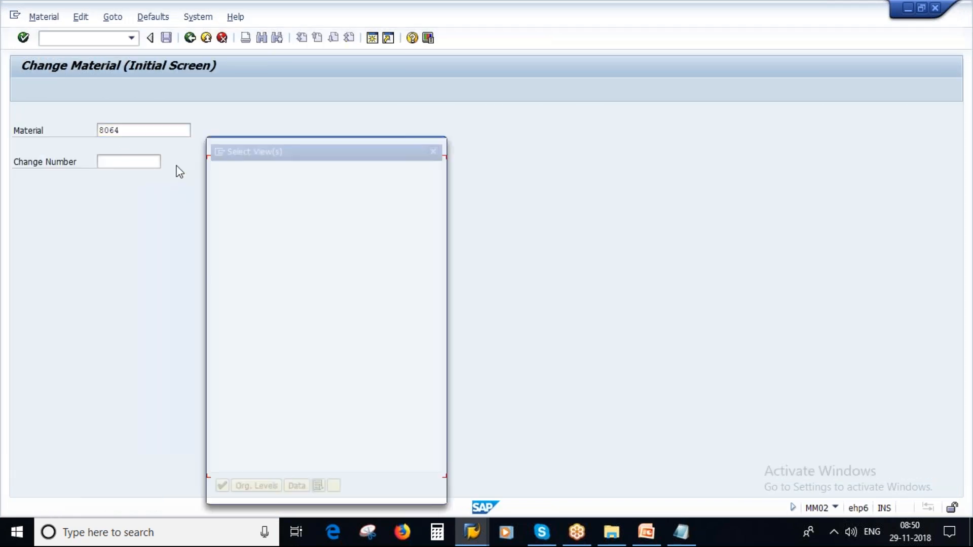
left_click(214, 182)
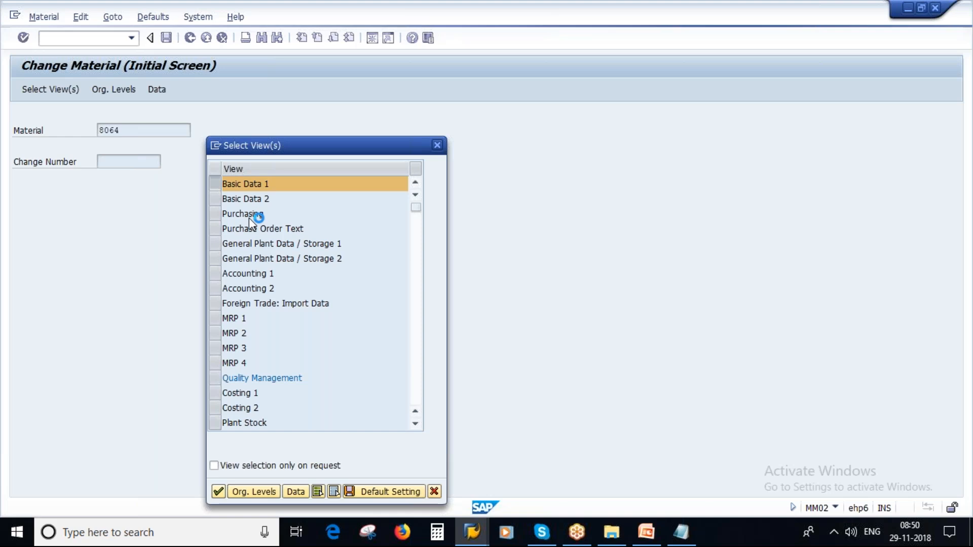
key("Return")
Step: Show F1 technical information for Gross Weight (MARA-BRGEW) and copy the table name MARA
key("Tab")
left_click(150, 320)
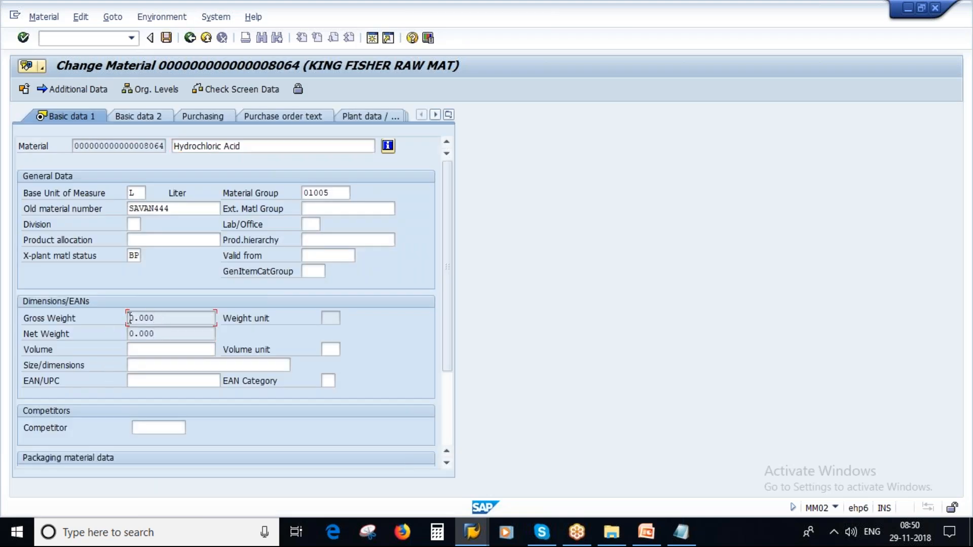
key("Home")
key("F1")
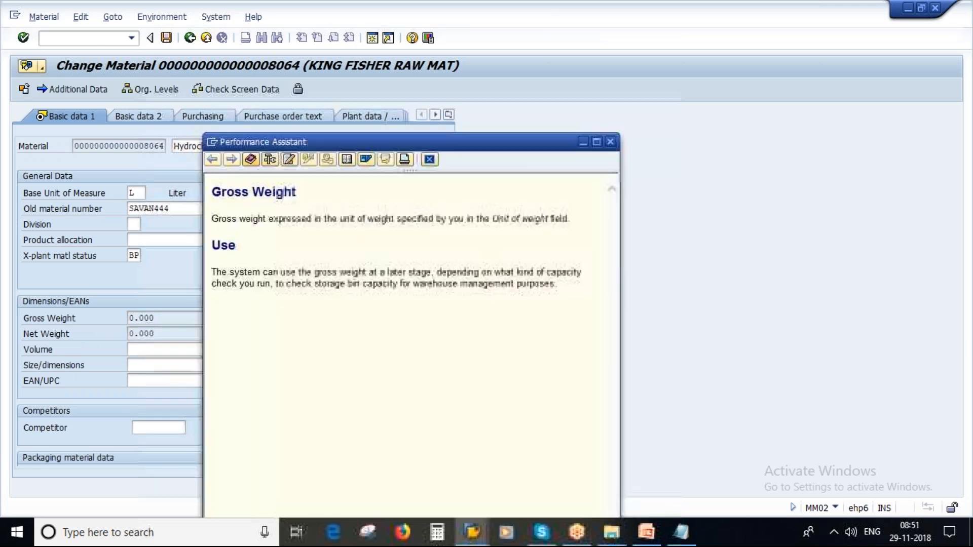
left_click(272, 161)
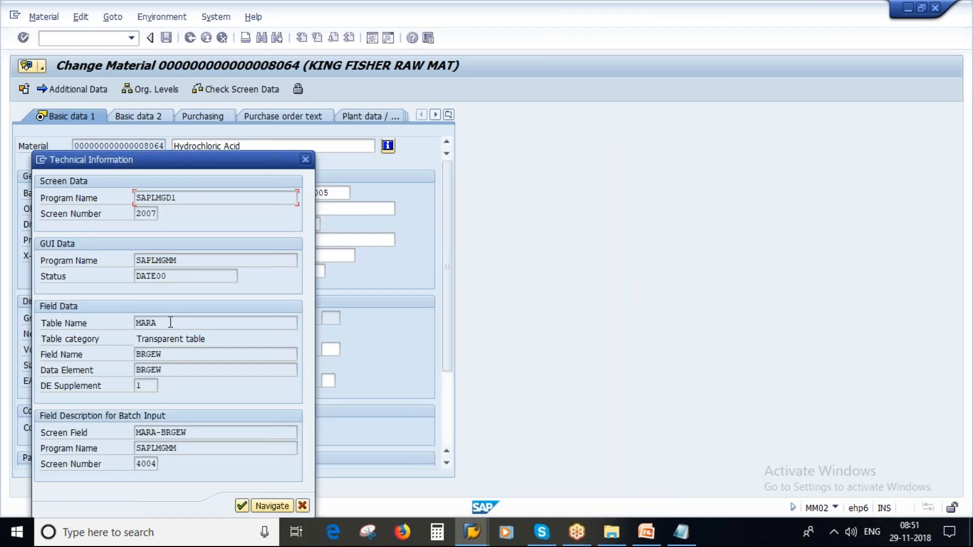
left_click_drag(170, 323, 119, 323)
key("ctrl+c")
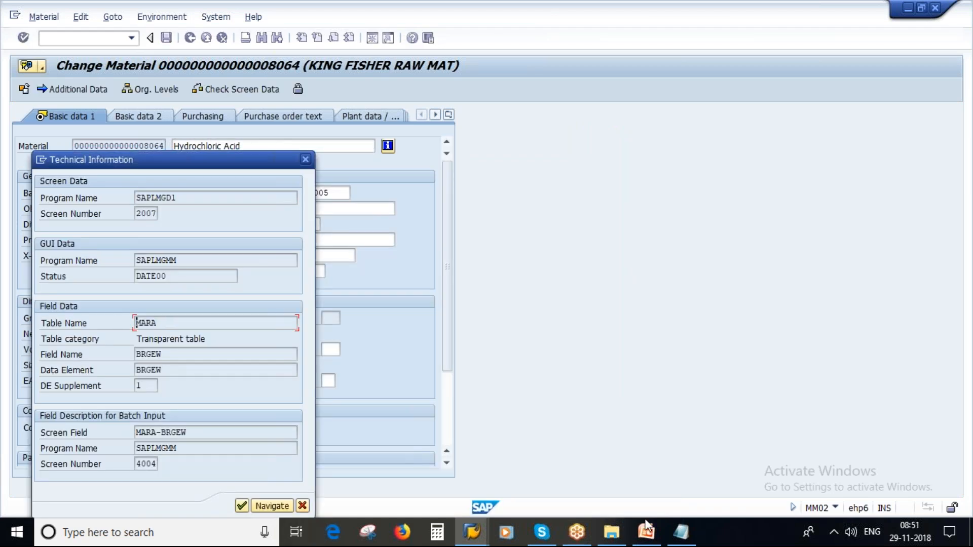
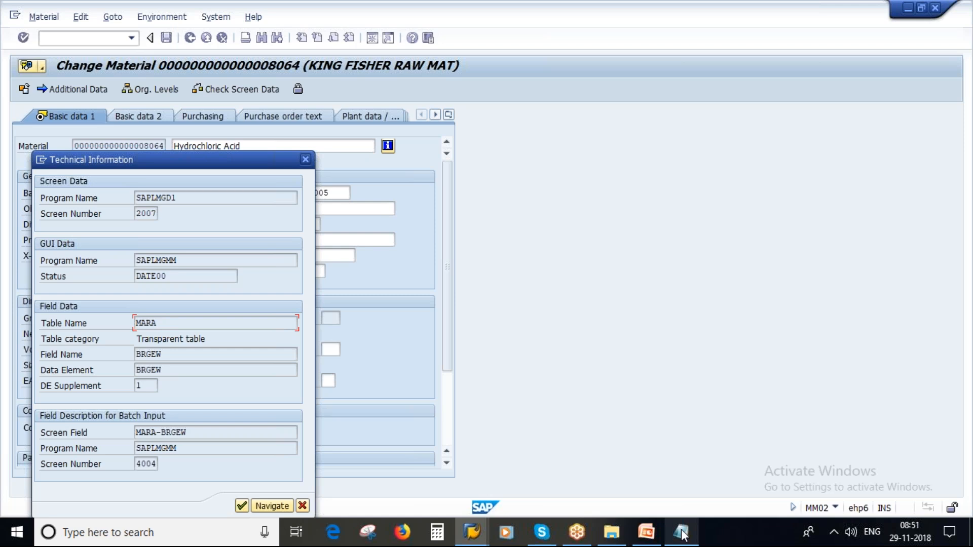
Step: Highlight the BRGEW field name in SAP, then move over to the Notepad notes
left_click(682, 533)
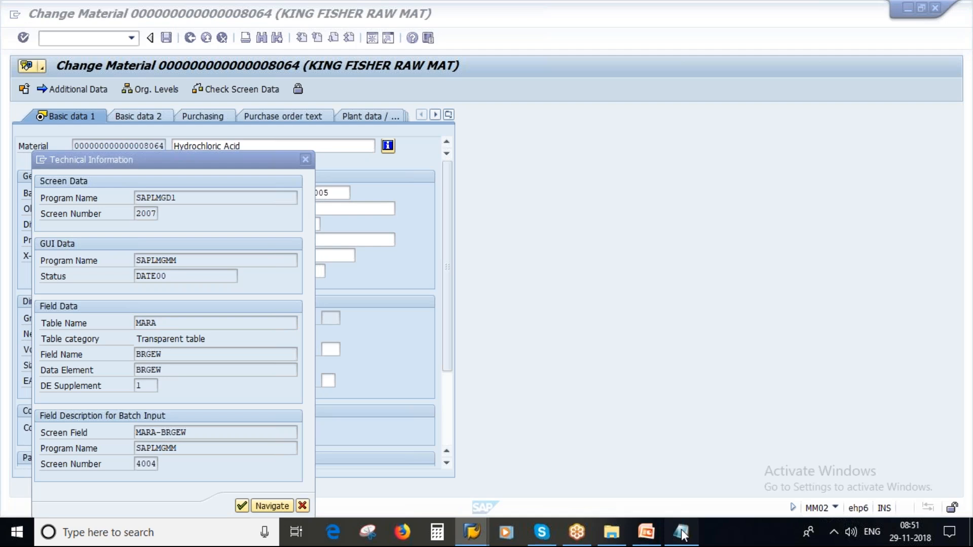
left_click(466, 534)
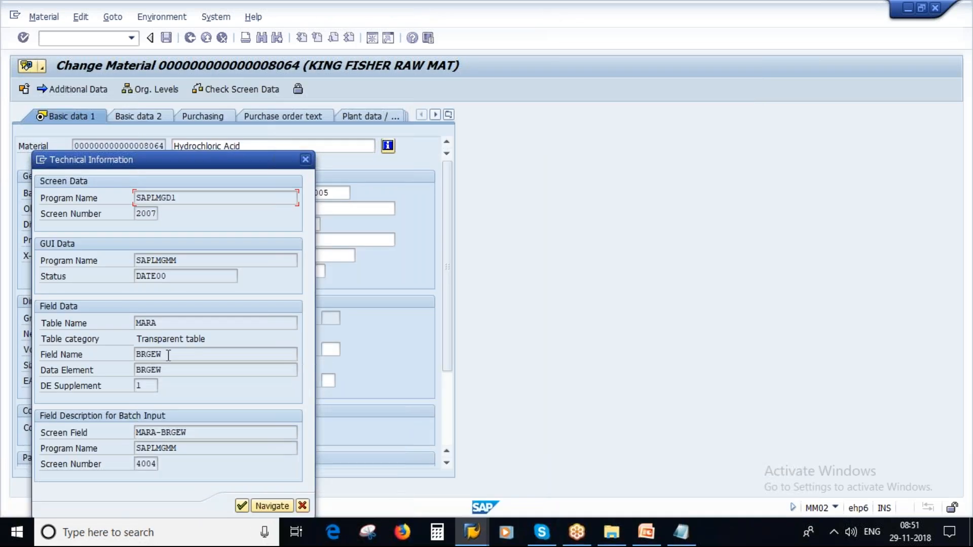
left_click_drag(167, 354, 135, 355)
left_click(204, 389)
key("alt+Tab")
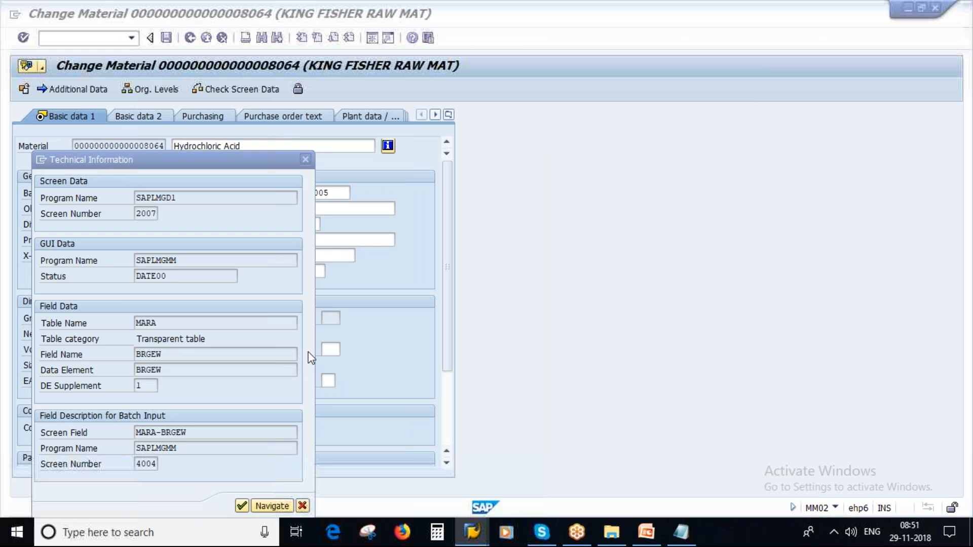
key("alt+Tab")
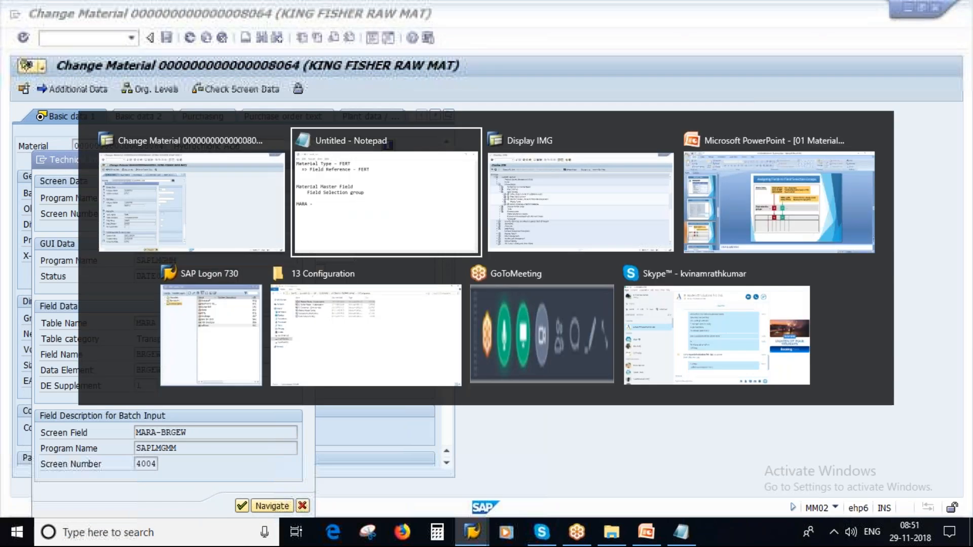
Step: Note 'Gross Weight' and label the Material Master Field line '- Gross Weight'
type("G")
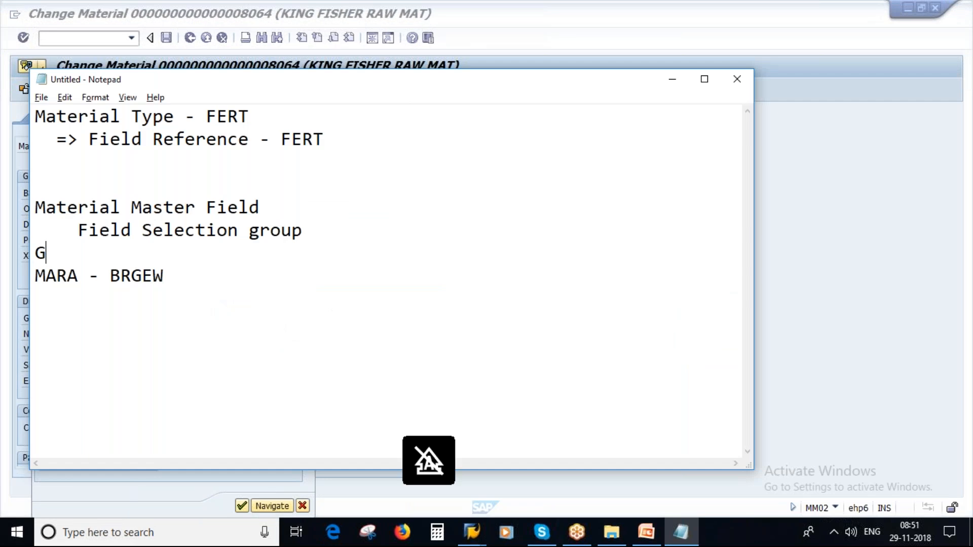
type("ross Weight")
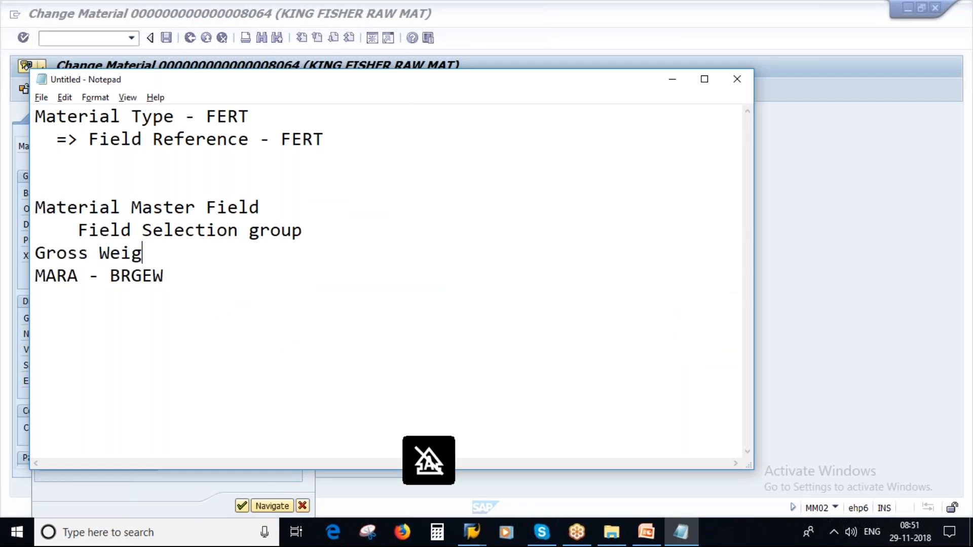
left_click(313, 228)
key("Return")
left_click_drag(178, 299, 45, 299)
left_click(182, 306)
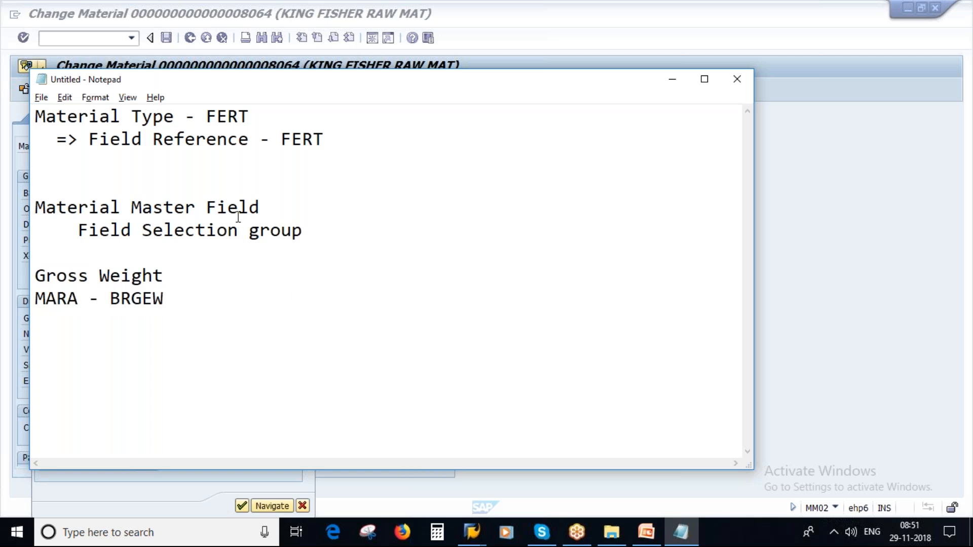
left_click_drag(172, 277, 34, 277)
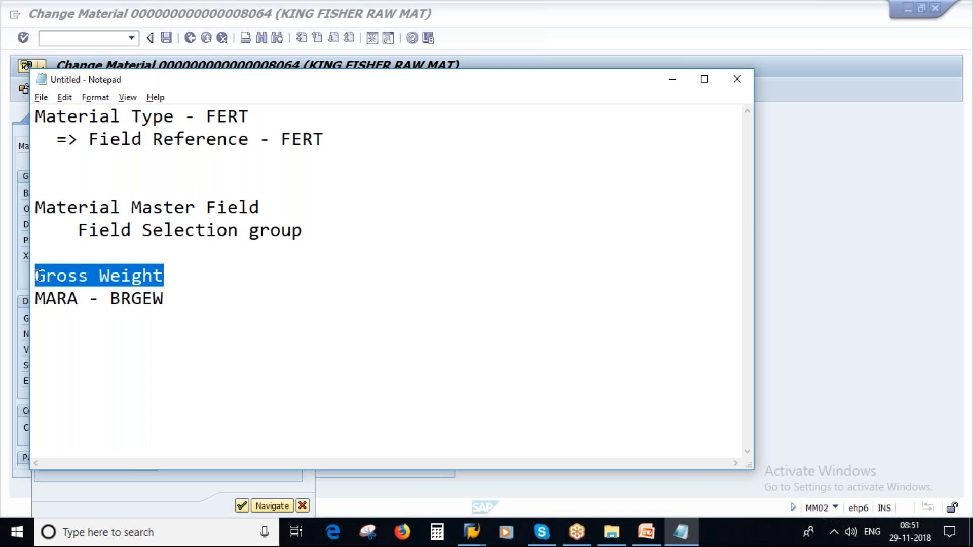
left_click(274, 207)
type("- Gross Weight")
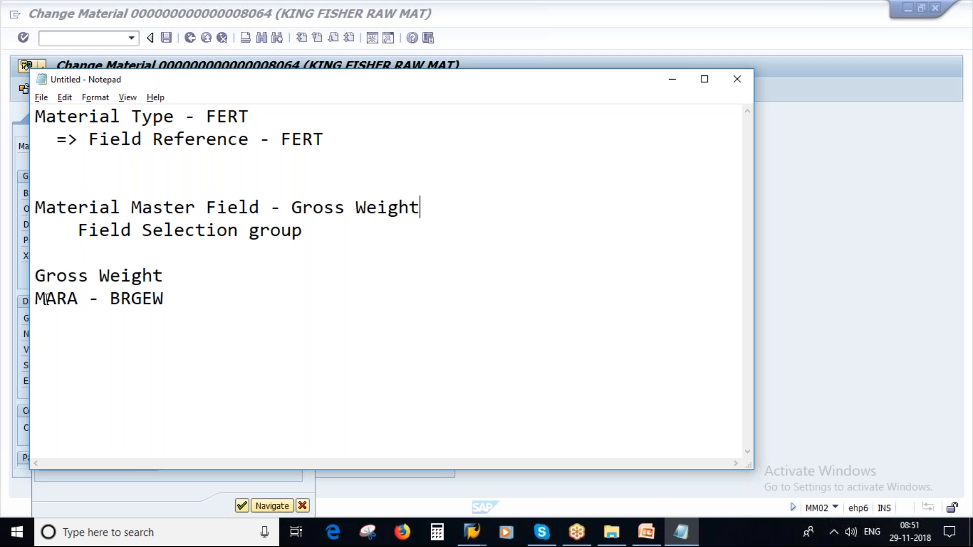
Step: Append '(MARA-BRGEW)' after Gross Weight, removing the spaces around the dash
left_click_drag(46, 299, 162, 298)
key("ctrl+c")
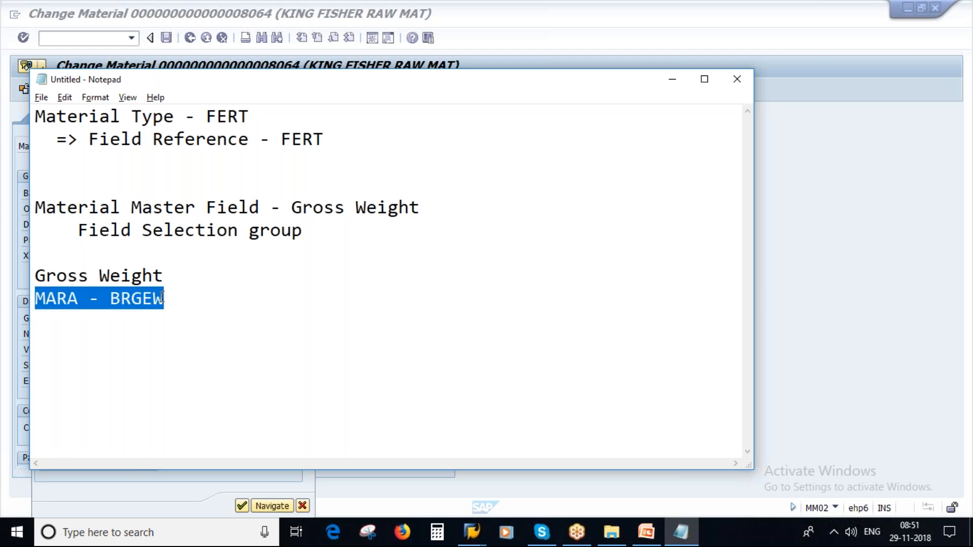
left_click(446, 201)
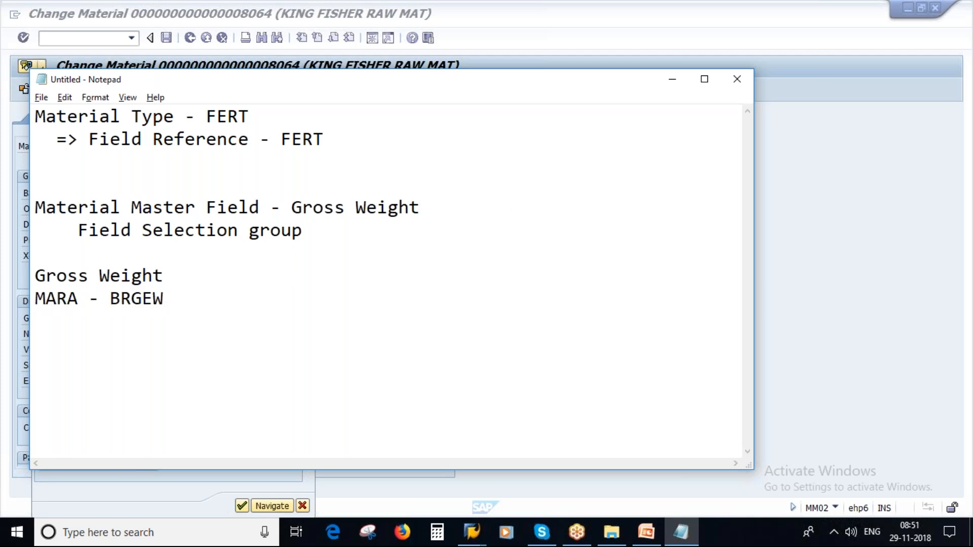
key("ctrl+v")
type(")")
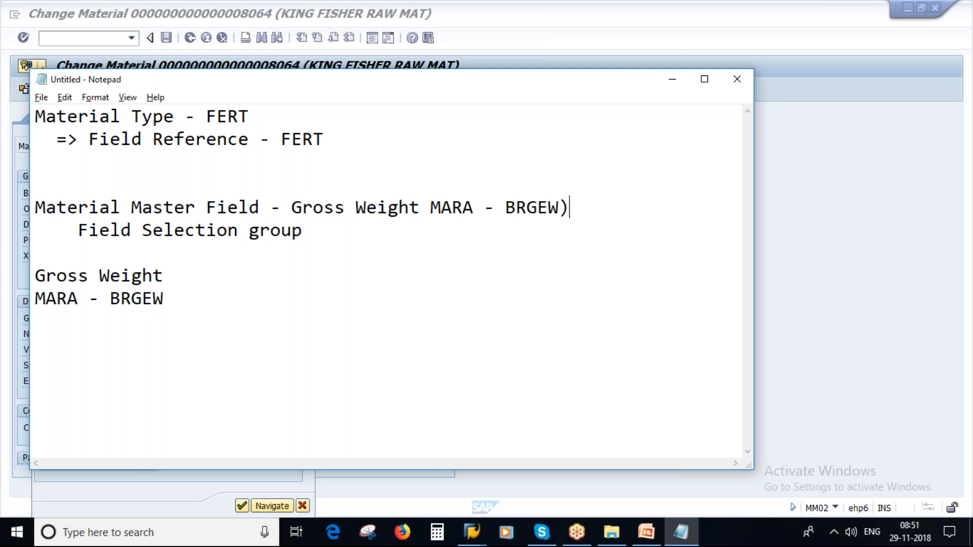
key("Left")
key("Left")
key("Left")
type("(")
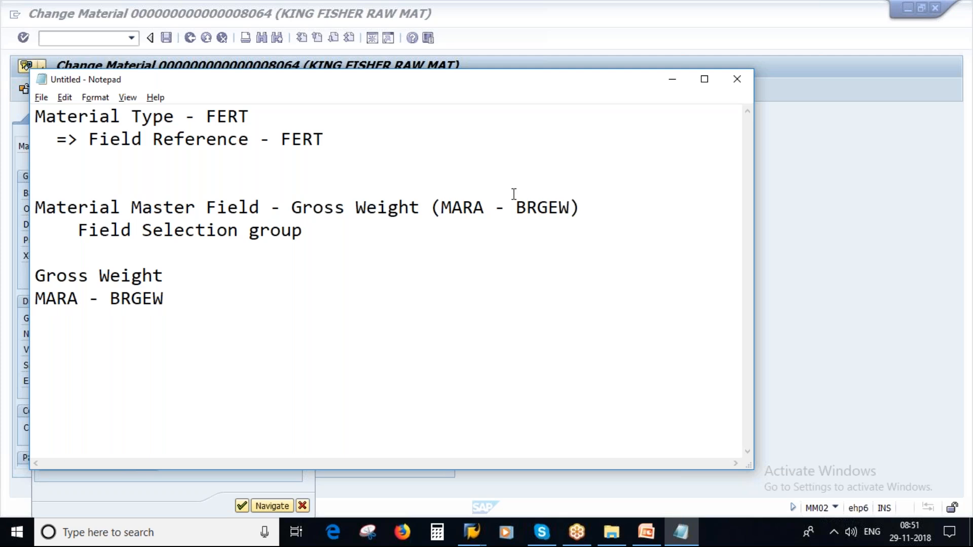
key("Delete")
left_click(497, 207)
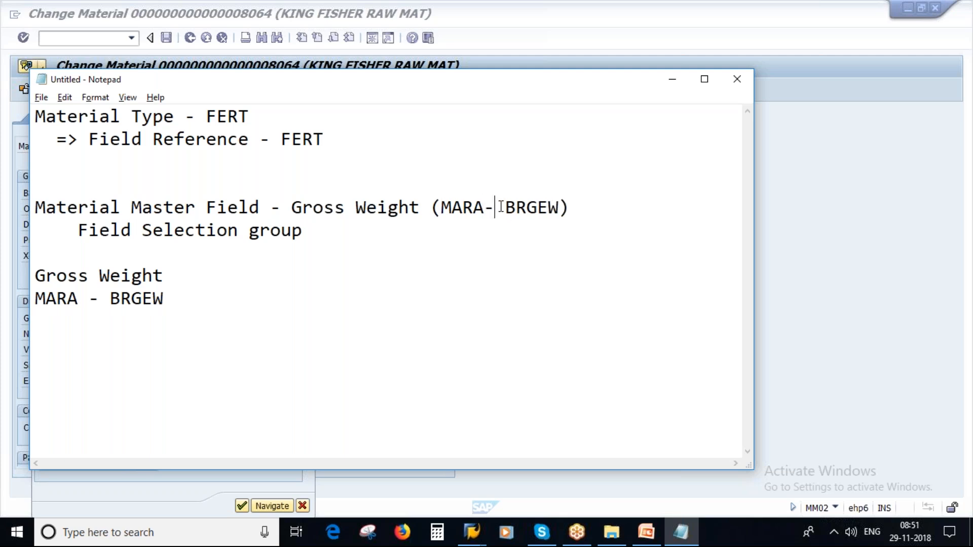
key("Delete")
Step: Cut the leftover Gross Weight and MARA - BRGEW scratch lines, then return to SAP
left_click(328, 238)
left_click_drag(178, 298, 37, 267)
key("ctrl+x")
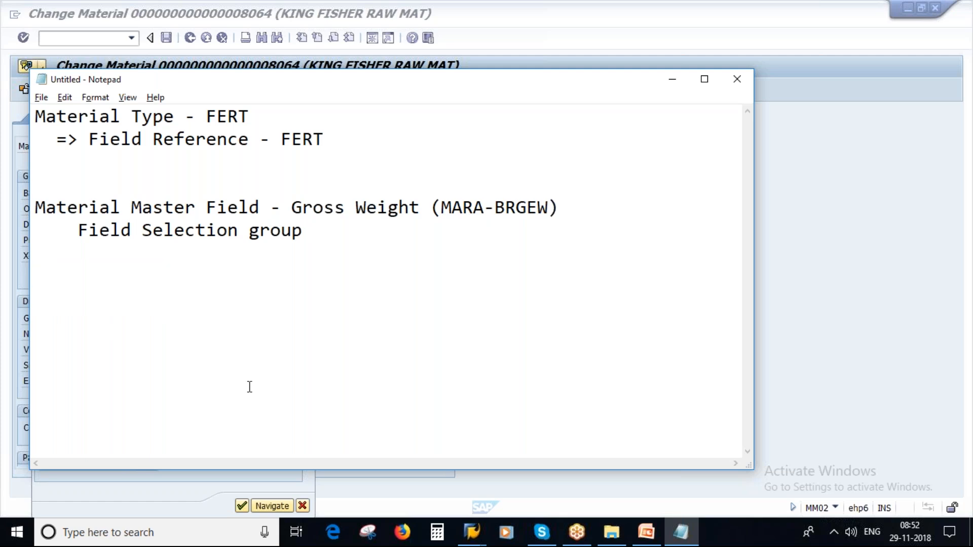
left_click(471, 533)
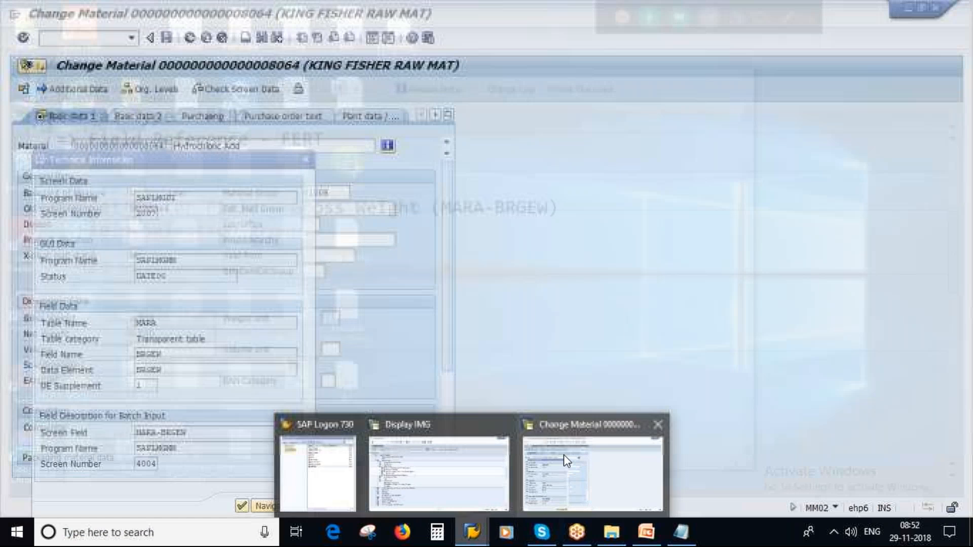
left_click(564, 455)
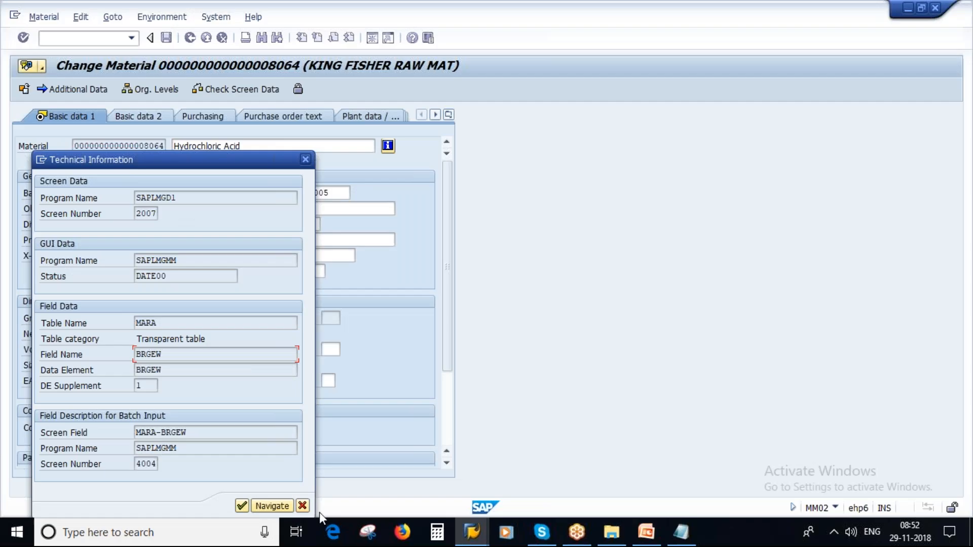
Step: Close technical information, expand Field Selection in Display IMG and run Assign Fields to Field Selection Groups
left_click(303, 506)
left_click(471, 532)
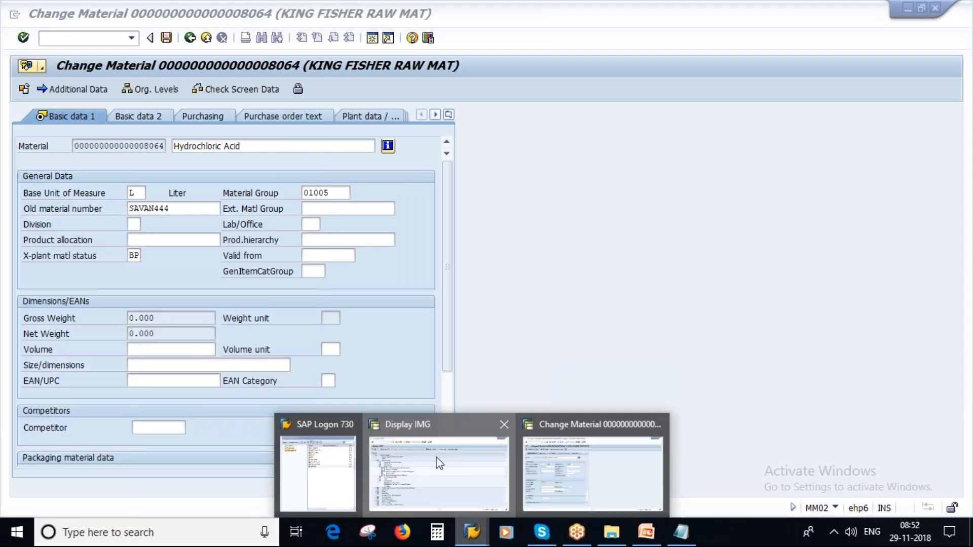
left_click(439, 463)
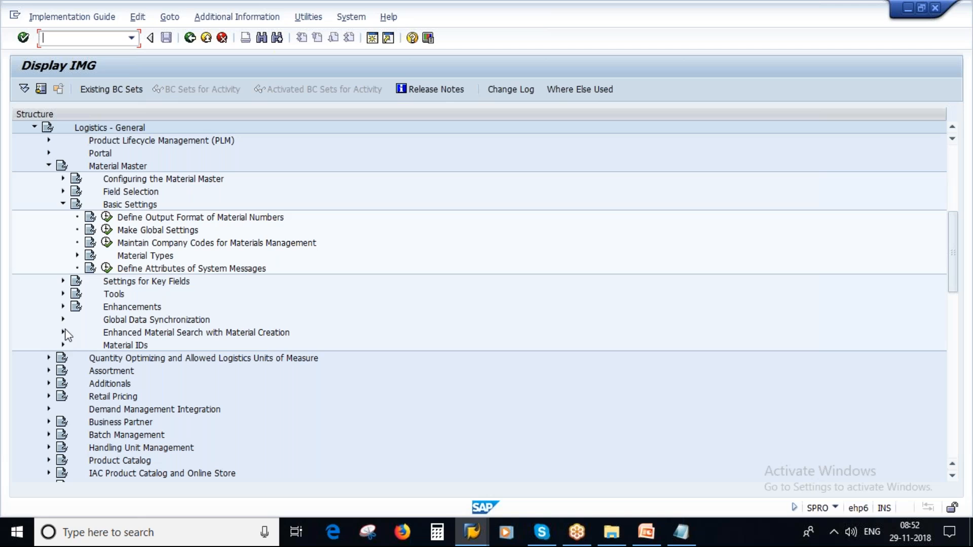
left_click(62, 192)
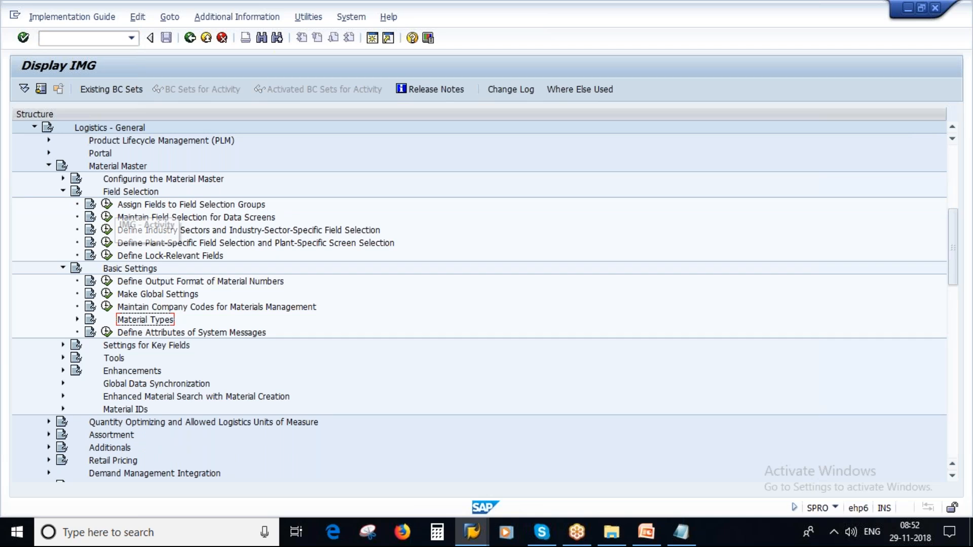
left_click(107, 204)
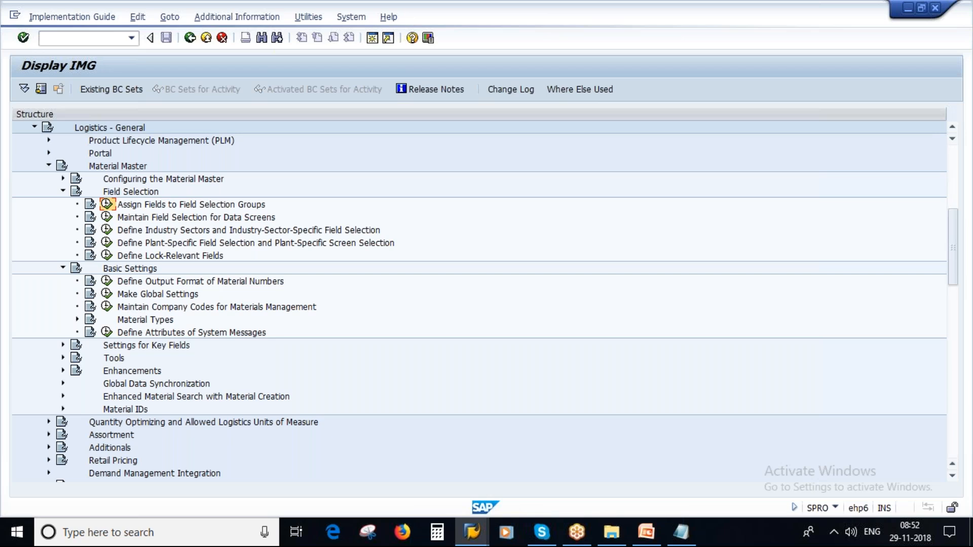
Step: Page down to MARA-BRGEW Gross Weight and mark its field selection group value 16
key("Page_Down")
key("Page_Down")
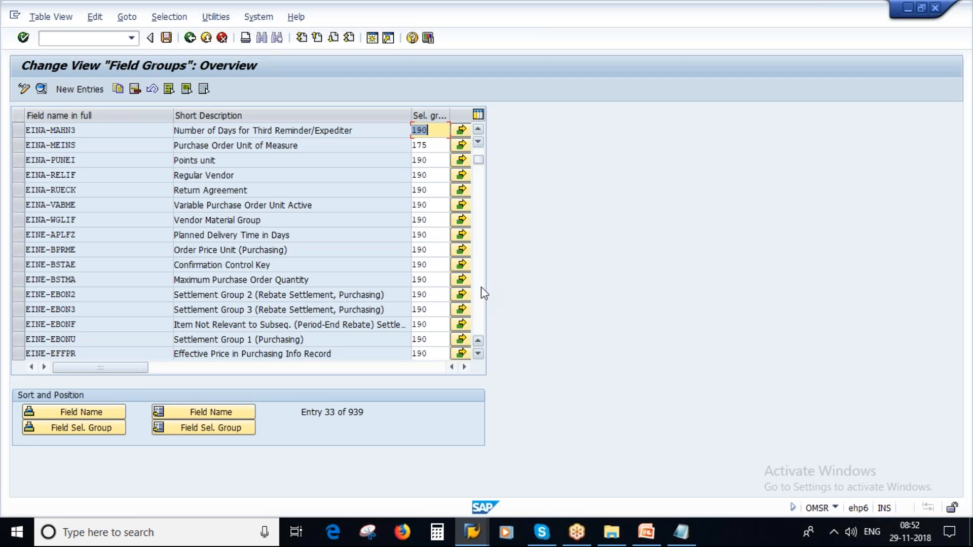
key("Page_Down")
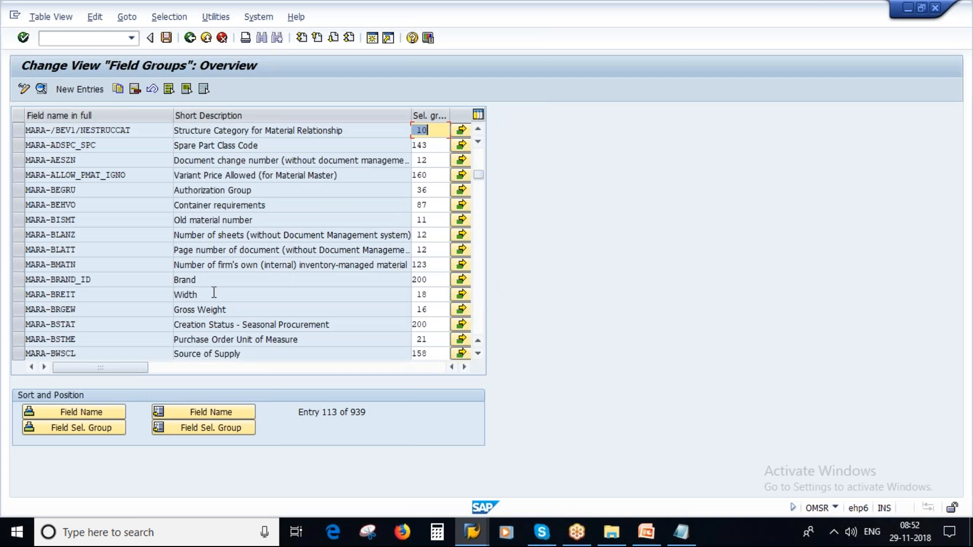
key("alt+Tab")
key("alt+Tab")
left_click_drag(86, 309, 16, 304)
left_click_drag(237, 309, 175, 309)
left_click(18, 309)
left_click_drag(173, 120, 137, 120)
left_click_drag(401, 310, 356, 307)
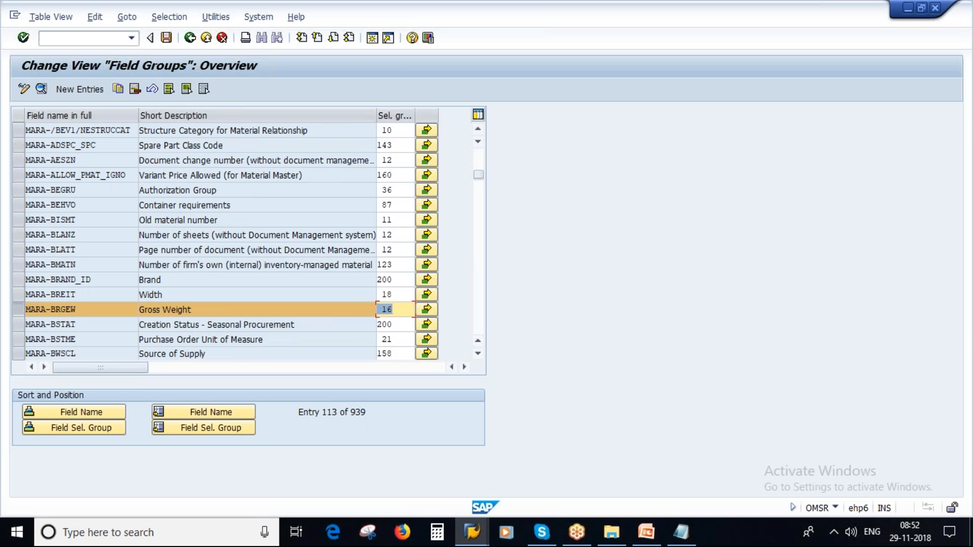
Step: Add '- 16' beside the Field Selection group note, then bring up the PowerPoint slides
left_click(694, 537)
type("- 1")
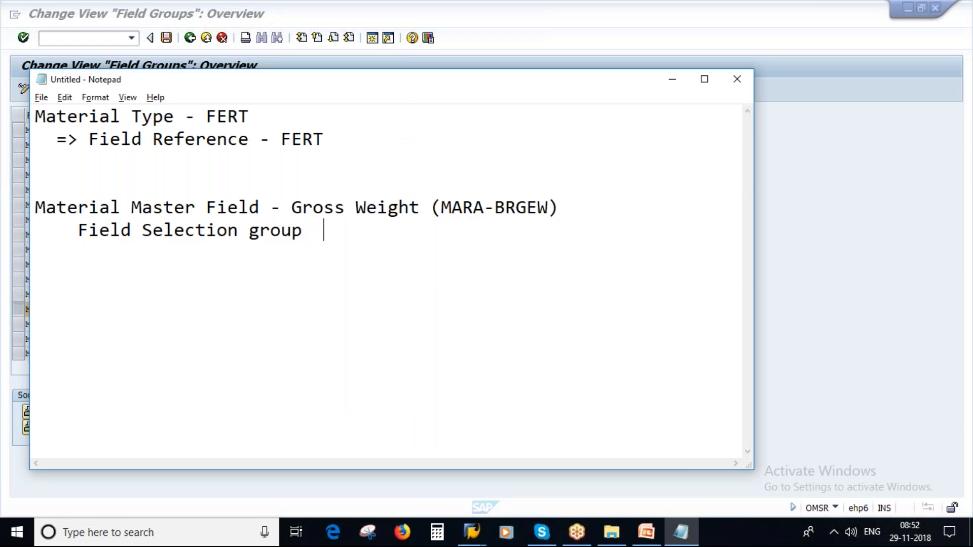
type("6")
left_click(639, 540)
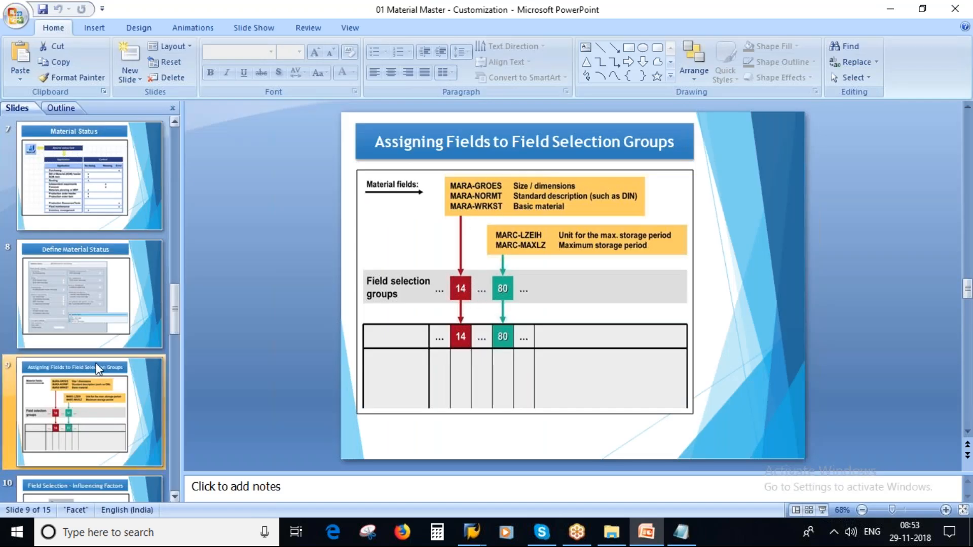
Step: Drag the 'Field Selection Groups and Field references' slide up to become slide 10
scroll(97, 368, "down", 2)
left_click(72, 296)
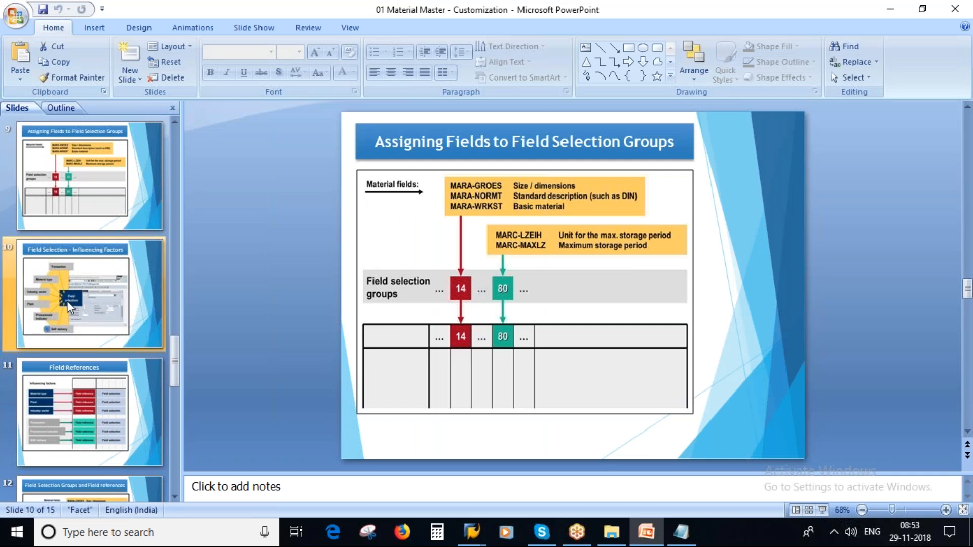
scroll(96, 354, "up", 1)
scroll(89, 420, "down", 2)
left_click(126, 401)
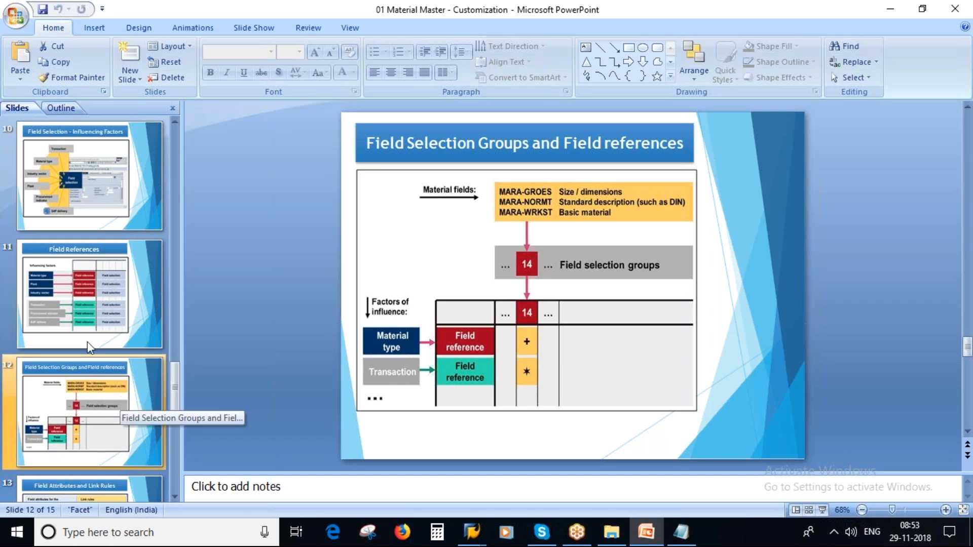
left_click(78, 303)
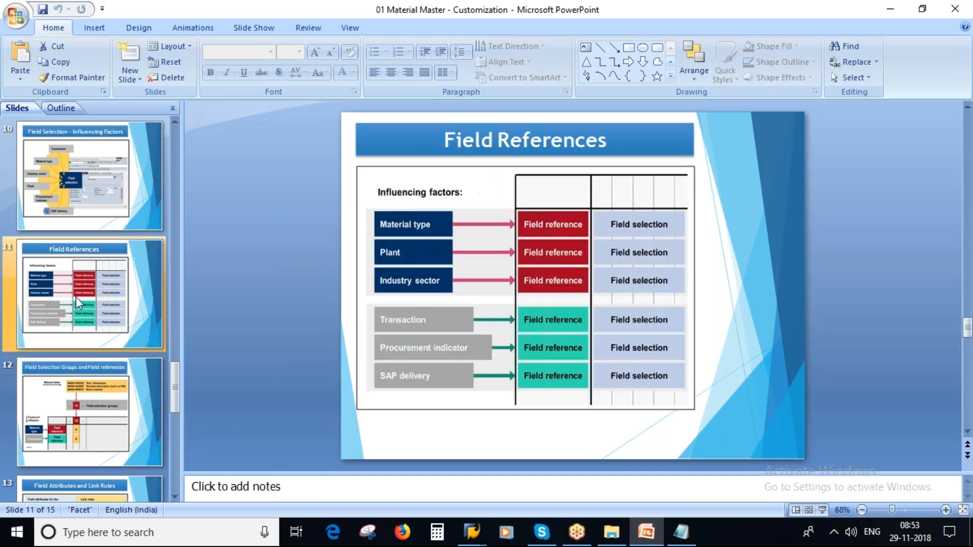
left_click(76, 427)
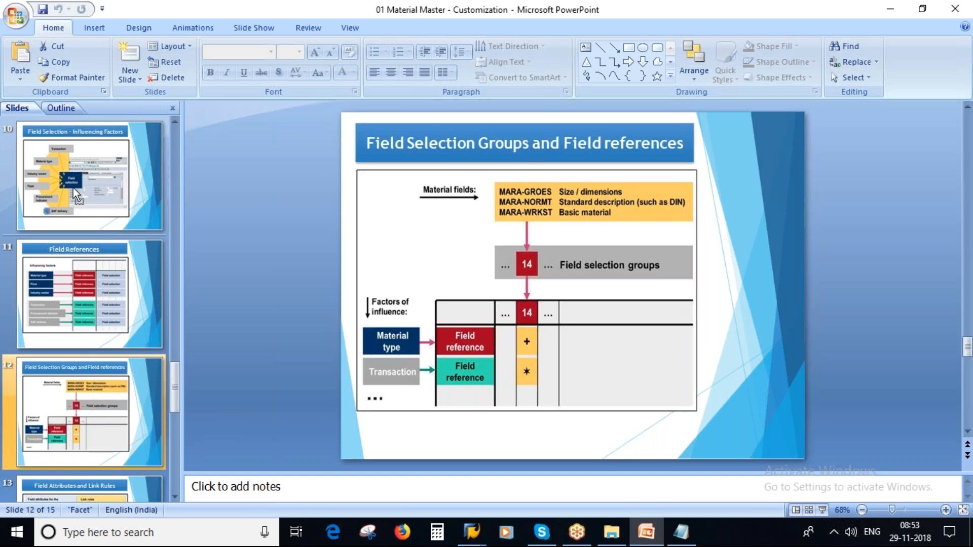
left_click_drag(75, 193, 72, 172)
scroll(96, 222, "up", 1)
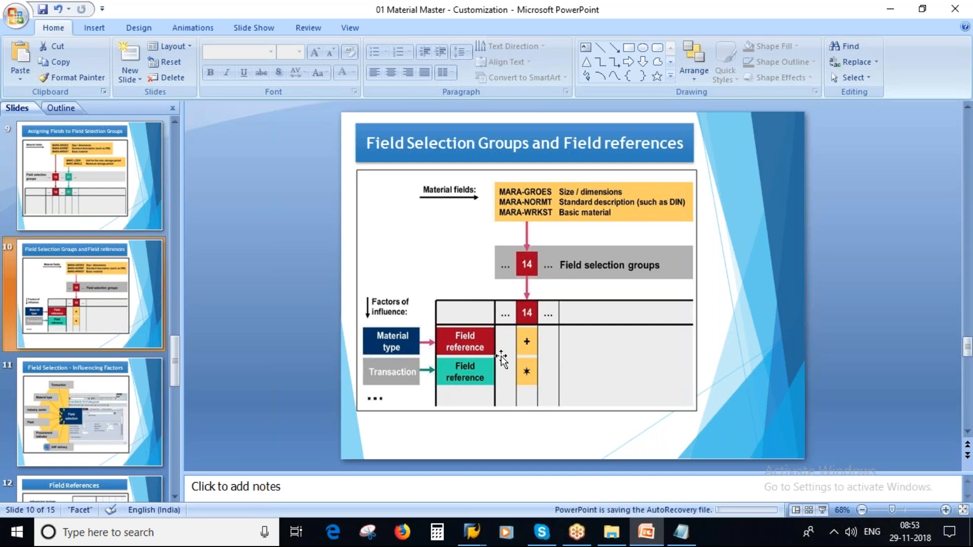
key("alt+Tab")
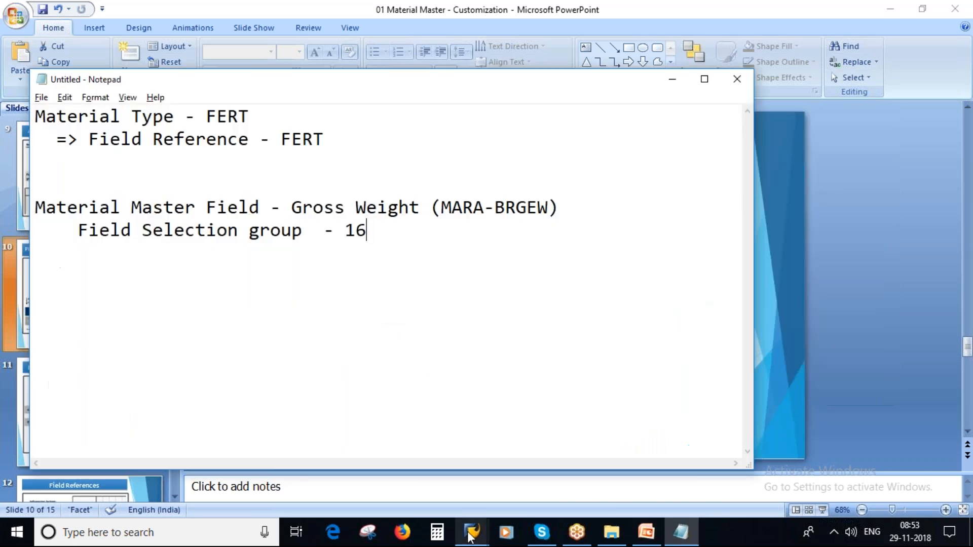
Step: Open field selection maintenance for group 16 and review its fields MARA-BRGEW, GEWEI and NTGEW
left_click(470, 533)
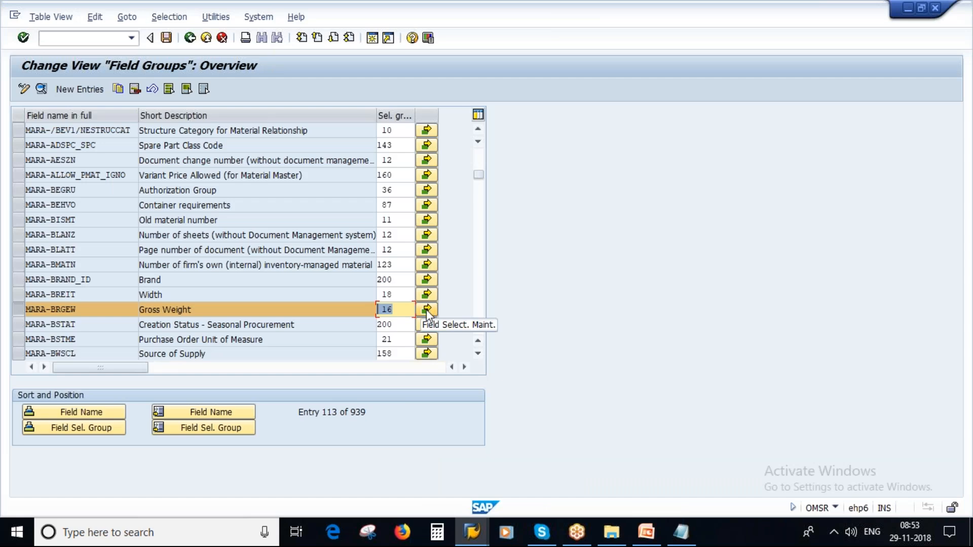
left_click(427, 311)
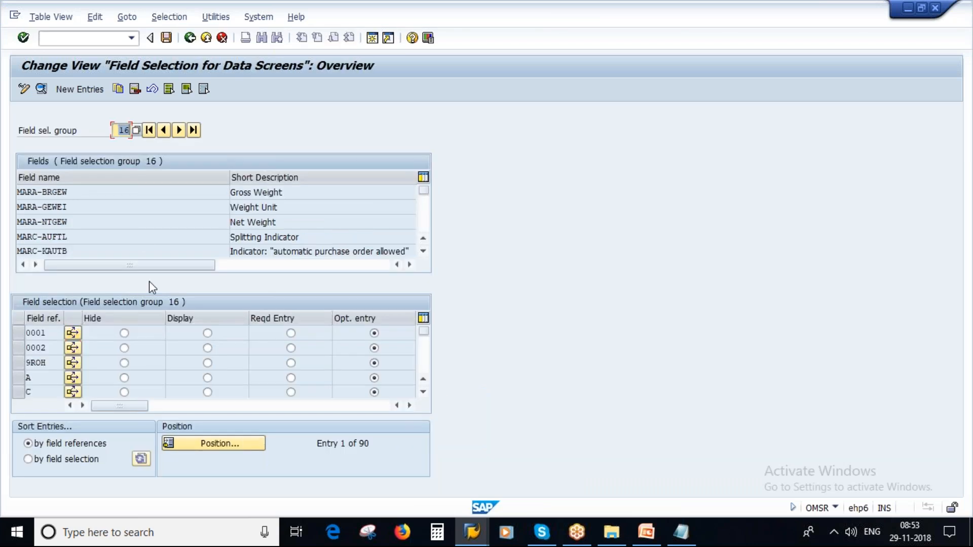
left_click_drag(85, 193, 8, 188)
left_click(78, 206)
left_click_drag(79, 206, 18, 206)
left_click_drag(77, 224, 17, 223)
left_click_drag(73, 193, 9, 207)
left_click_drag(85, 224, 8, 212)
left_click_drag(71, 239, 10, 247)
left_click(486, 217)
Step: Scroll through group 16's field references, all set to optional entry, then return to the presentation
scroll(267, 233, "down", 1)
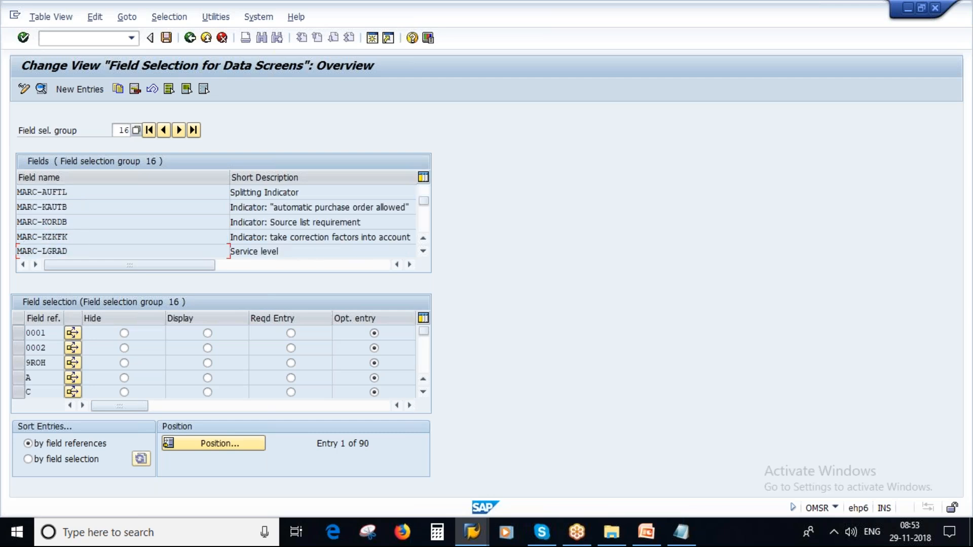
scroll(196, 213, "down", 1)
scroll(218, 221, "up", 2)
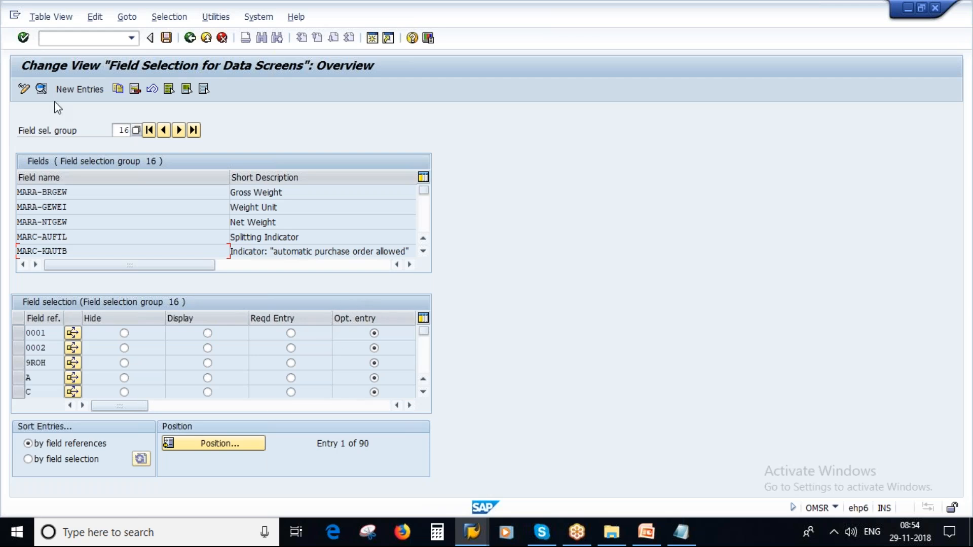
left_click_drag(47, 334, 32, 347)
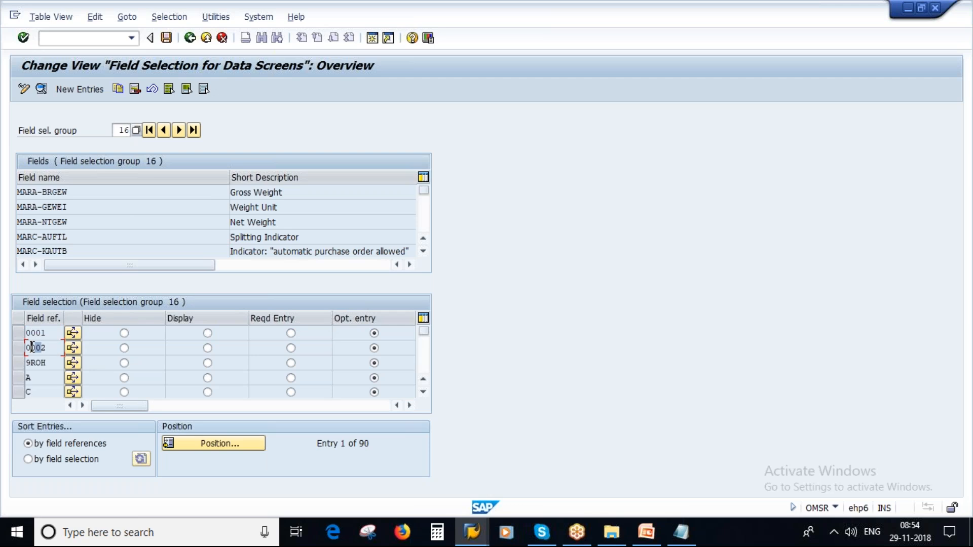
left_click(646, 532)
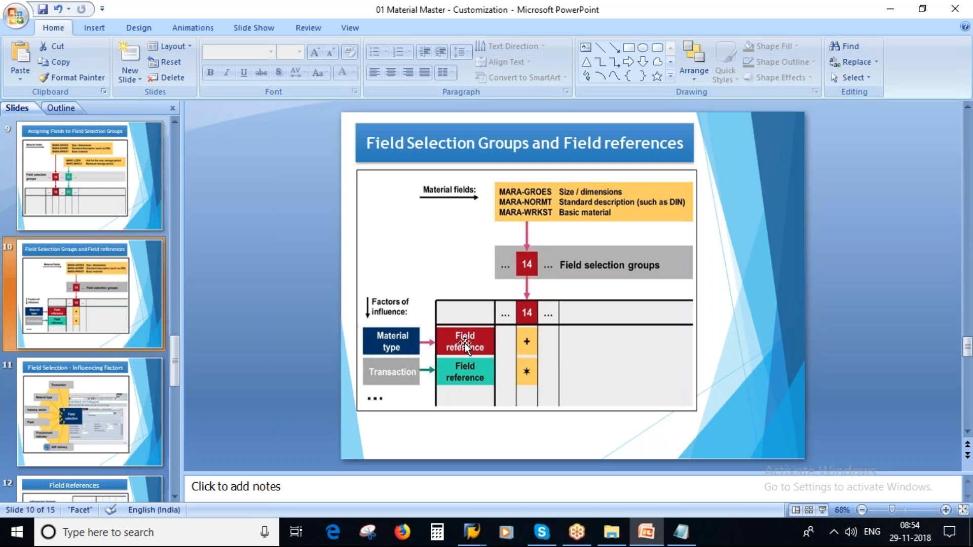
Step: Write 'Field Reference - FERT' on a new line beneath the Field Selection group - 16 note
key("alt+Tab")
left_click_drag(281, 140, 345, 141)
left_click(393, 235)
key("Return")
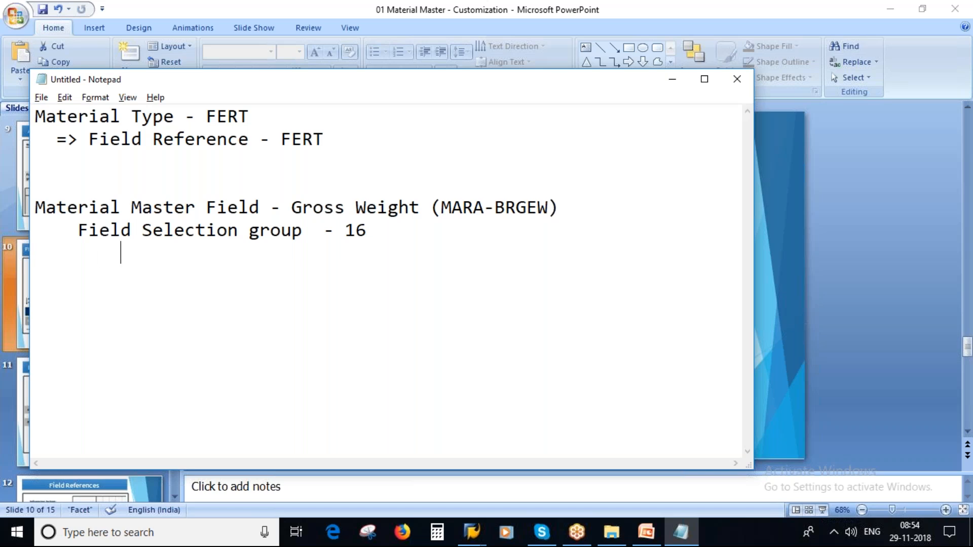
key("Caps_Lock")
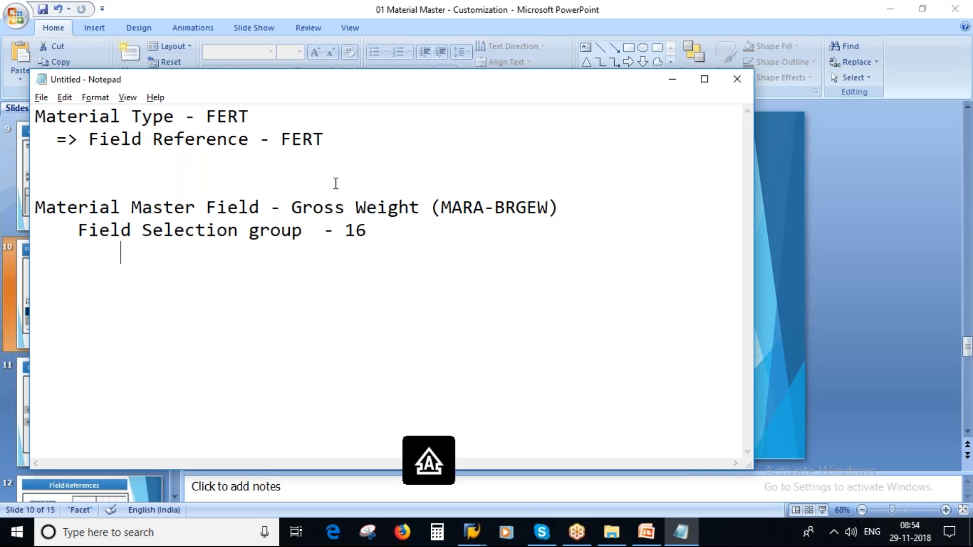
left_click_drag(89, 137, 253, 145)
key("ctrl+c")
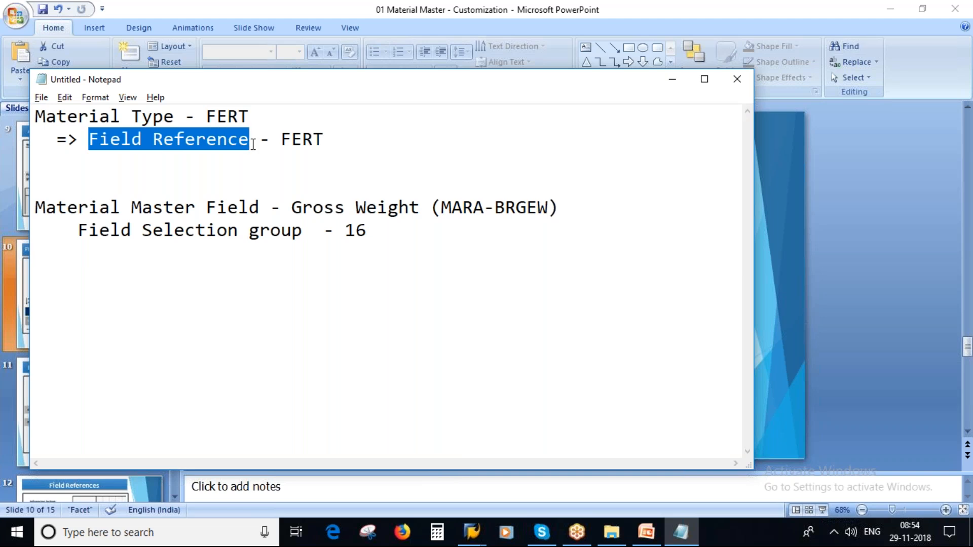
left_click(174, 270)
key("ctrl+v")
type("-")
key("Caps_Lock")
type("FERT")
key("alt+Tab")
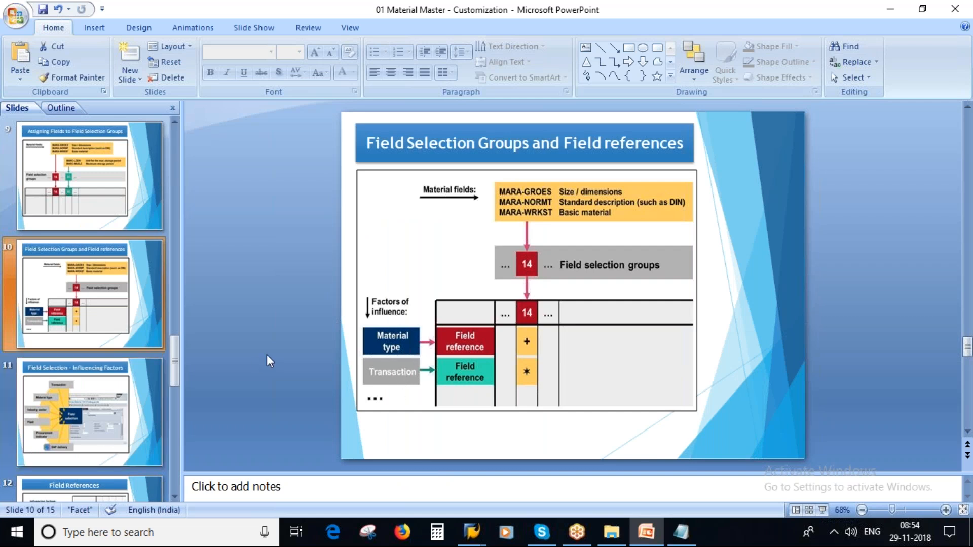
key("alt+Tab")
Step: Position the group 16 field selection list to field reference FERT, currently optional entry
mouse_move(472, 532)
left_click(446, 463)
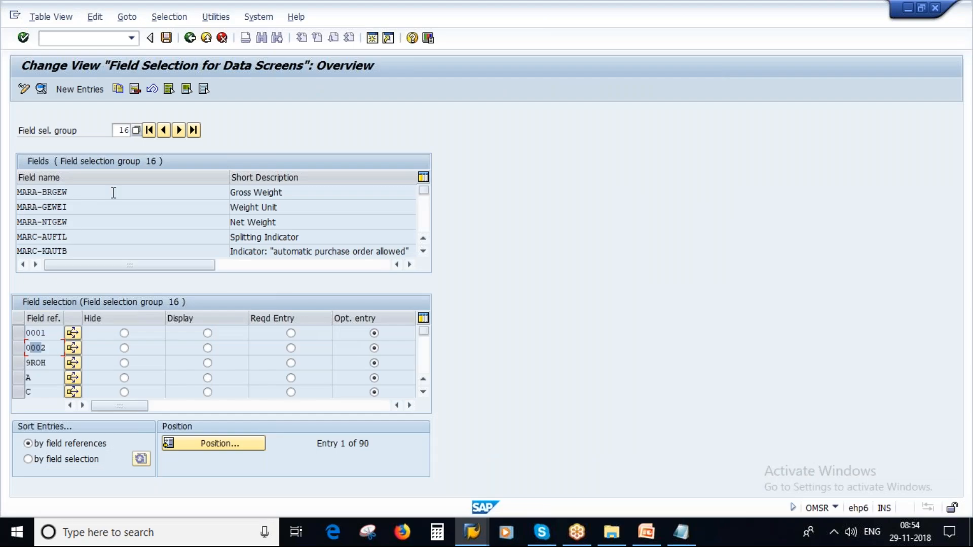
left_click(123, 131)
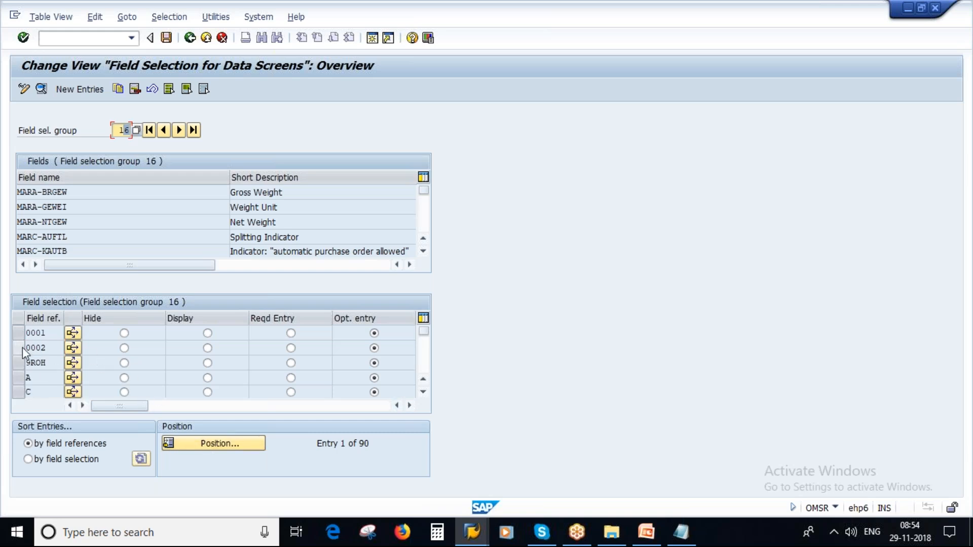
left_click(209, 445)
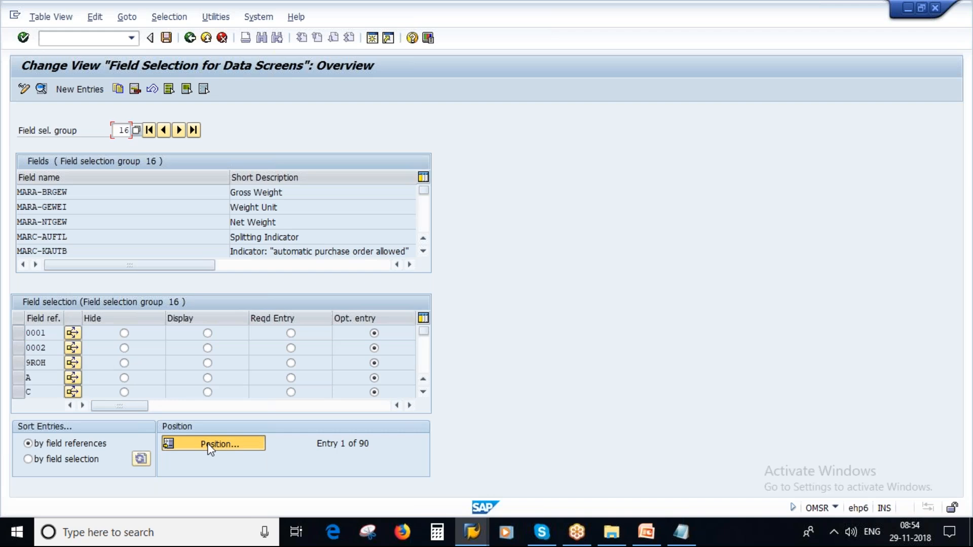
type("FERT")
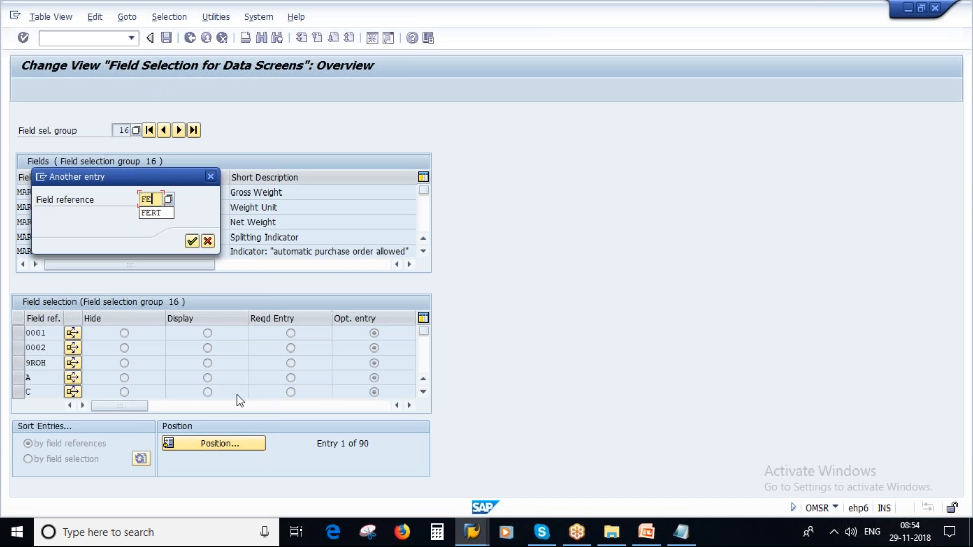
left_click(192, 241)
left_click_drag(48, 333, 25, 333)
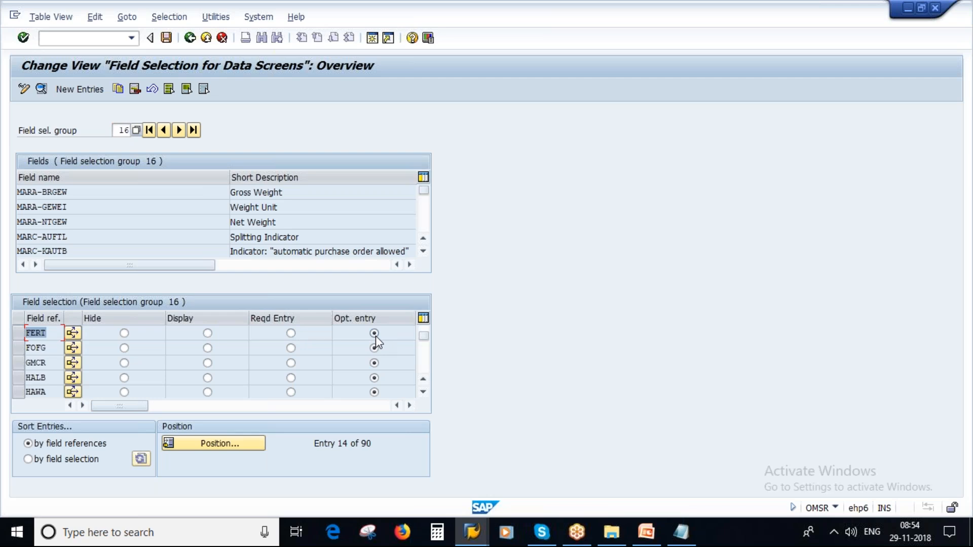
Step: Go back to the Change Material initial screen
left_click(470, 540)
left_click(561, 451)
left_click(190, 38)
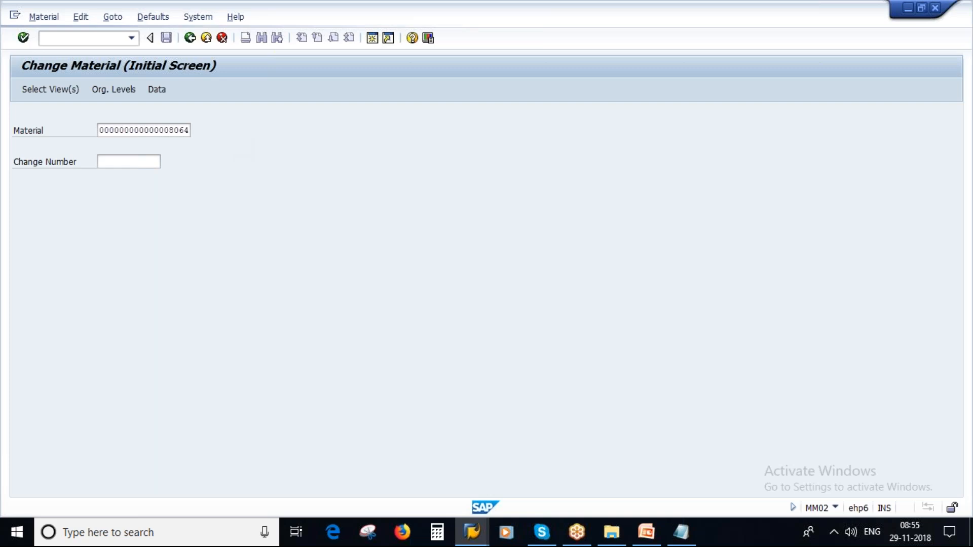
Step: In MM01, choose industry sector Mechanical Engineering and material type FERT Finished Products (Std)
key("alt+Tab")
left_click(184, 146)
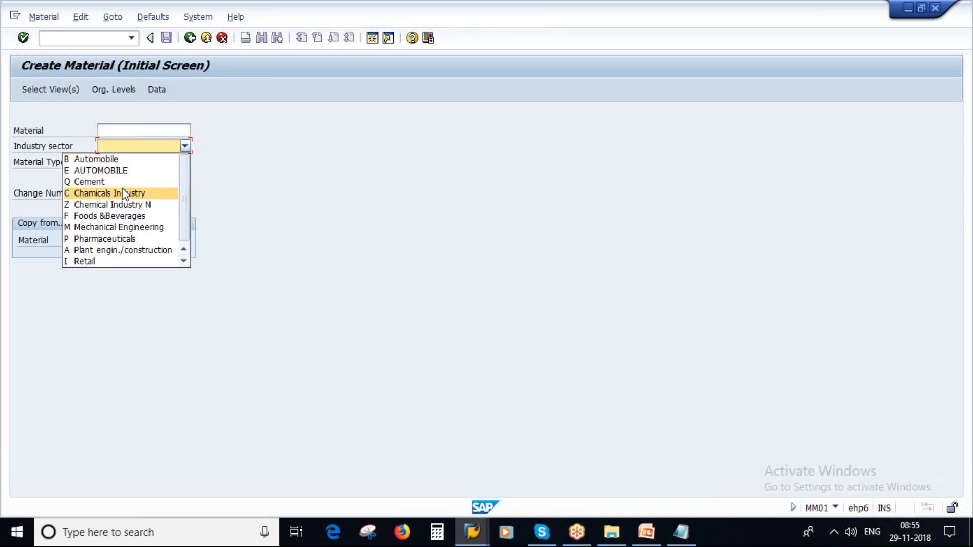
left_click(120, 227)
left_click(185, 162)
scroll(115, 248, "down", 5)
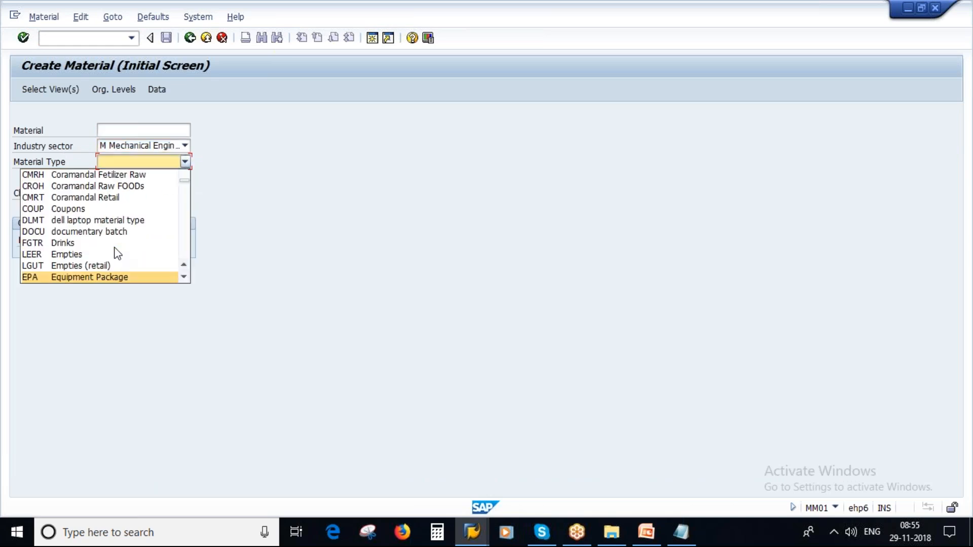
scroll(119, 256, "down", 1)
left_click(184, 277)
left_click(184, 276)
left_click(186, 278)
left_click(186, 278)
left_click(186, 278)
left_click(186, 278)
left_click(185, 278)
left_click(185, 277)
left_click(186, 278)
left_click(186, 277)
left_click(186, 276)
left_click(185, 277)
left_click(185, 276)
left_click(186, 277)
left_click(185, 276)
left_click(186, 276)
left_click(119, 267)
Step: Select the Basic Data 1 view and continue past the organisational levels
left_click(44, 89)
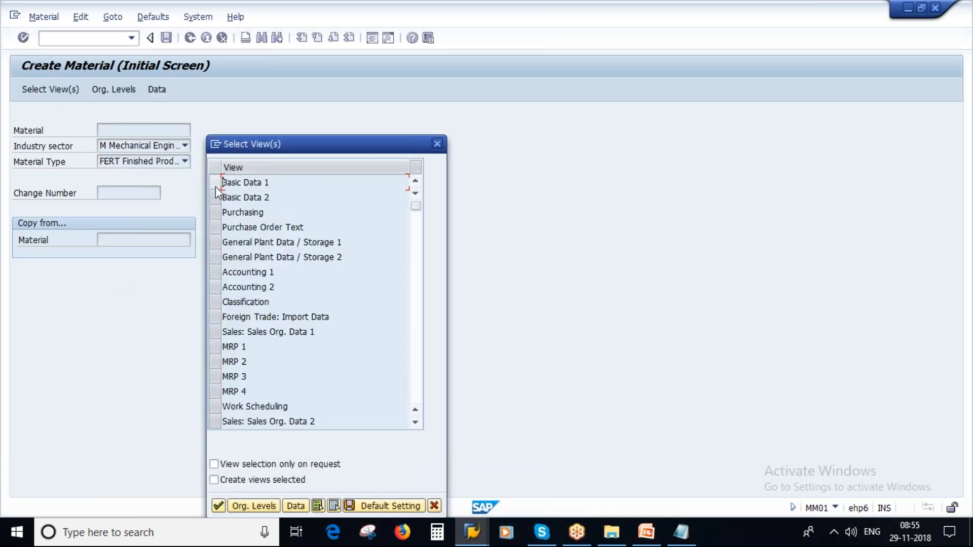
left_click(215, 185)
left_click(219, 505)
left_click(308, 225)
Step: Inspect the Gross Weight, weight unit, volume and EAN/UPC fields on Basic data 1
left_click(147, 319)
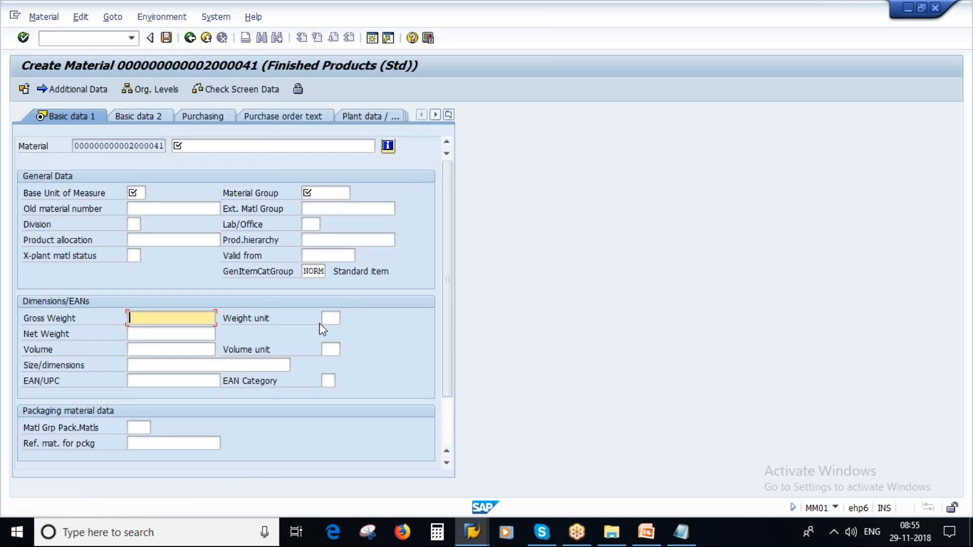
left_click(326, 320)
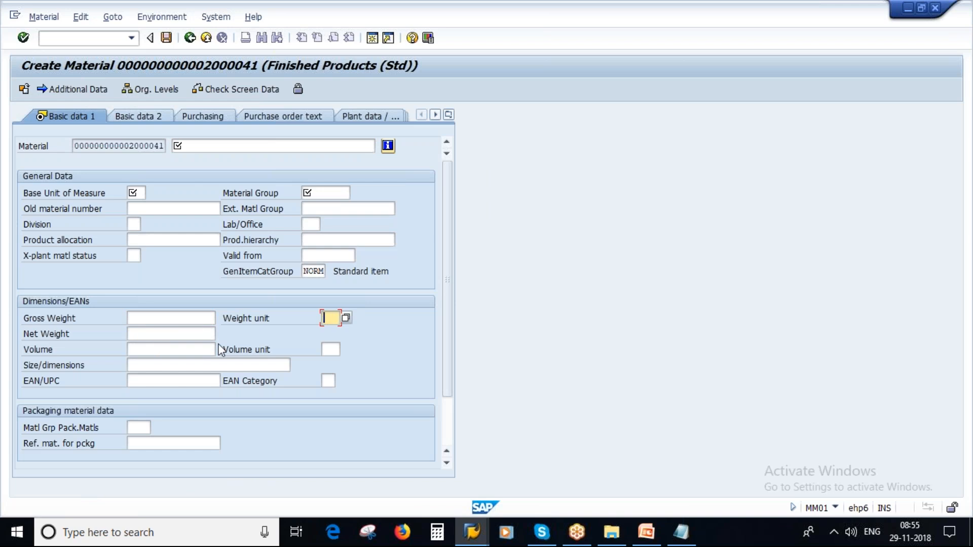
left_click(156, 319)
left_click(151, 332)
left_click(150, 351)
left_click(147, 381)
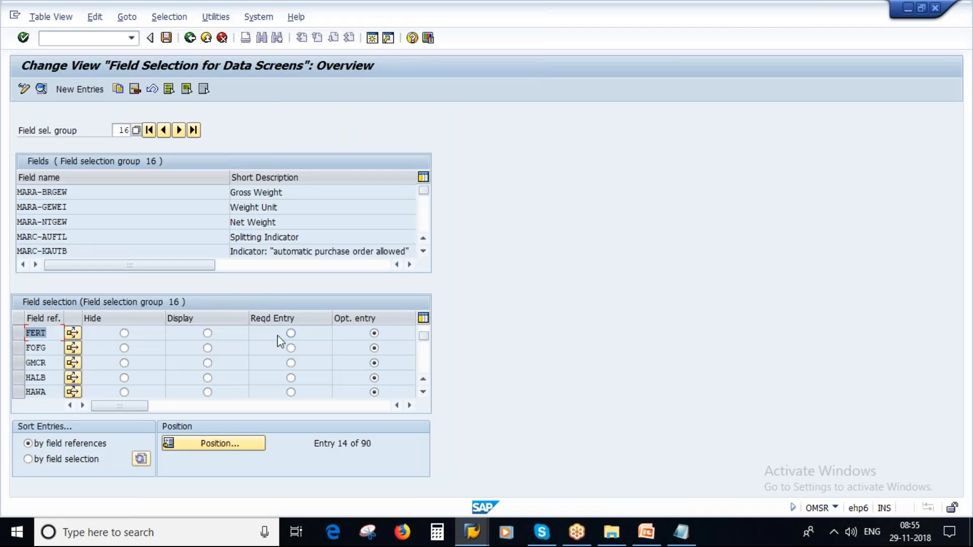
left_click(291, 333)
left_click(76, 191)
left_click(87, 206)
left_click(85, 226)
left_click(238, 193)
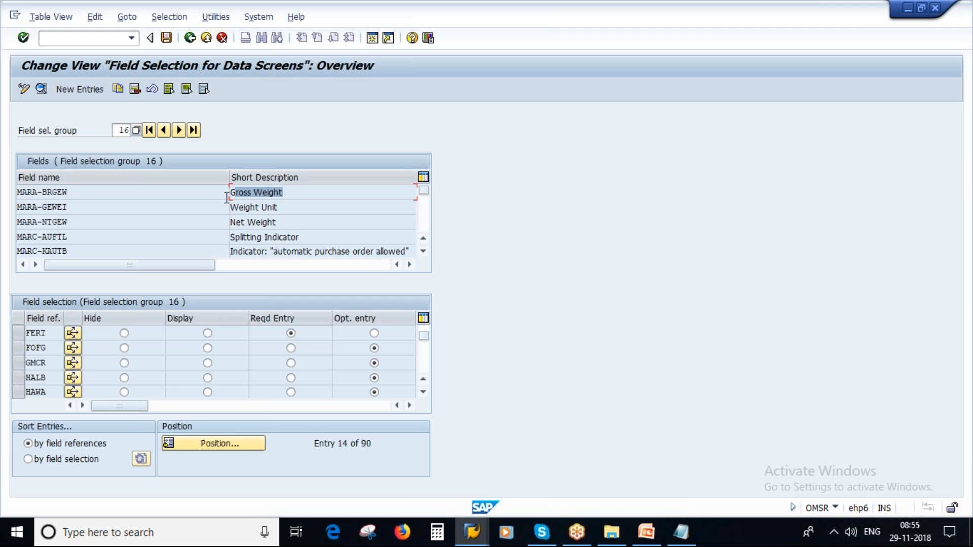
left_click(292, 208)
left_click(120, 130)
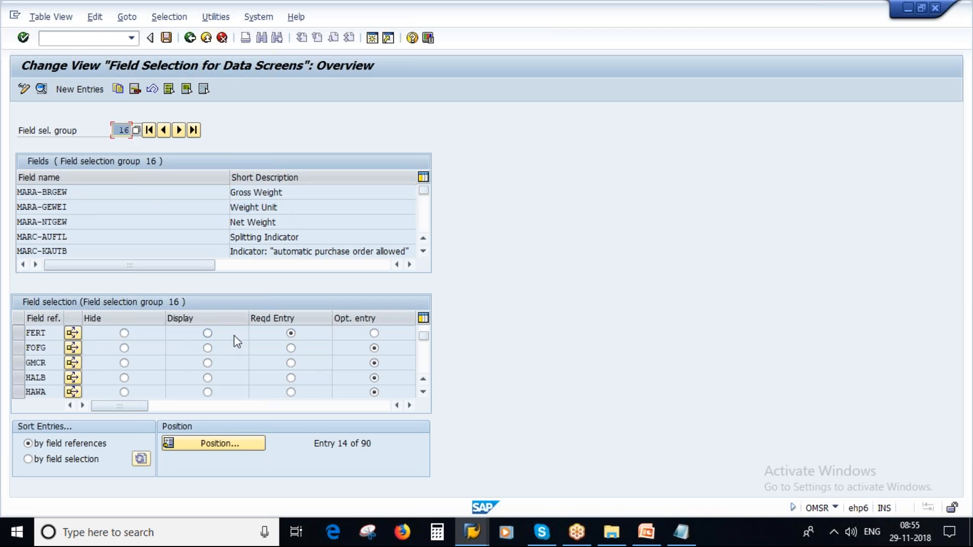
left_click(375, 333)
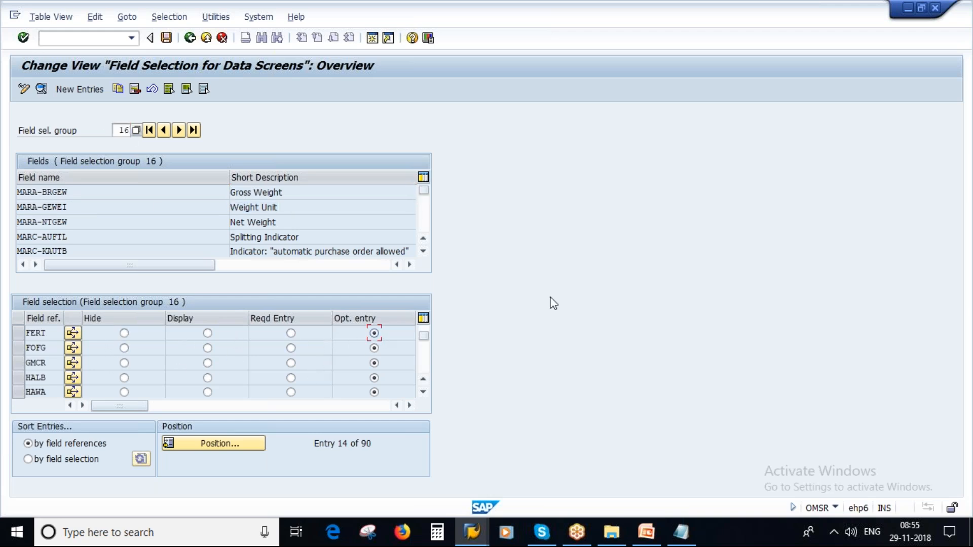
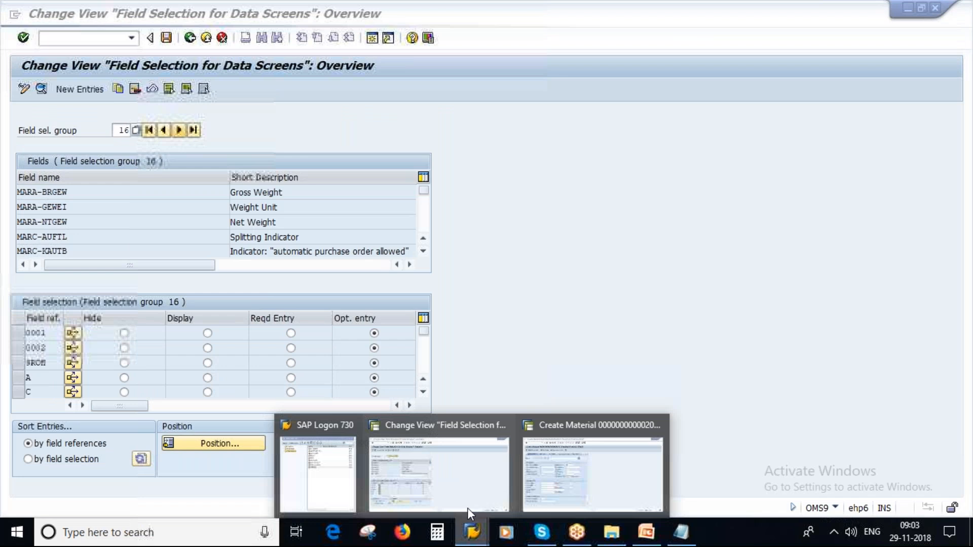
Step: Open a logon screen for the softnsol connection from SAP Logon
key("Return")
Step: Log on to softnsol client 800 with the saved user and password, continuing this logon
key("Down")
key("Down")
key("Tab")
type("*******")
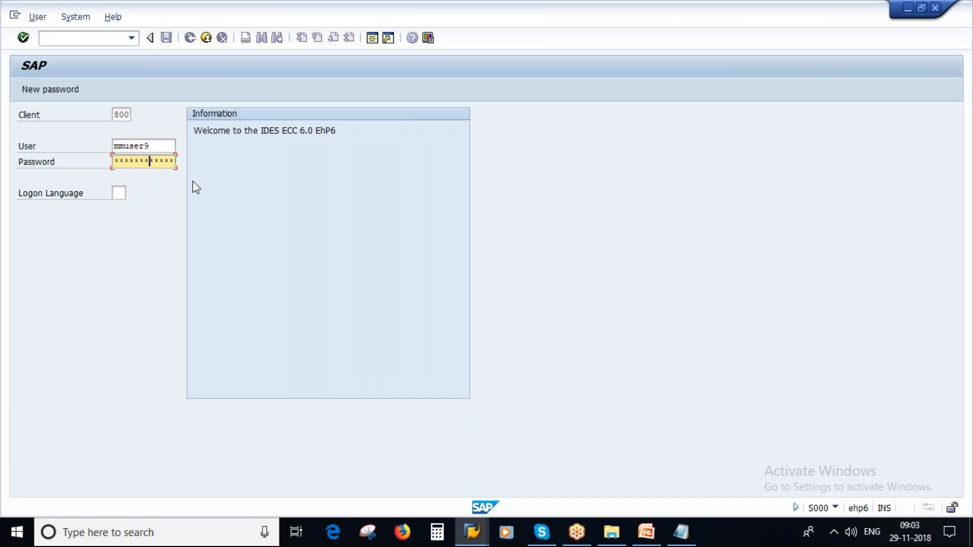
type("*")
key("Return")
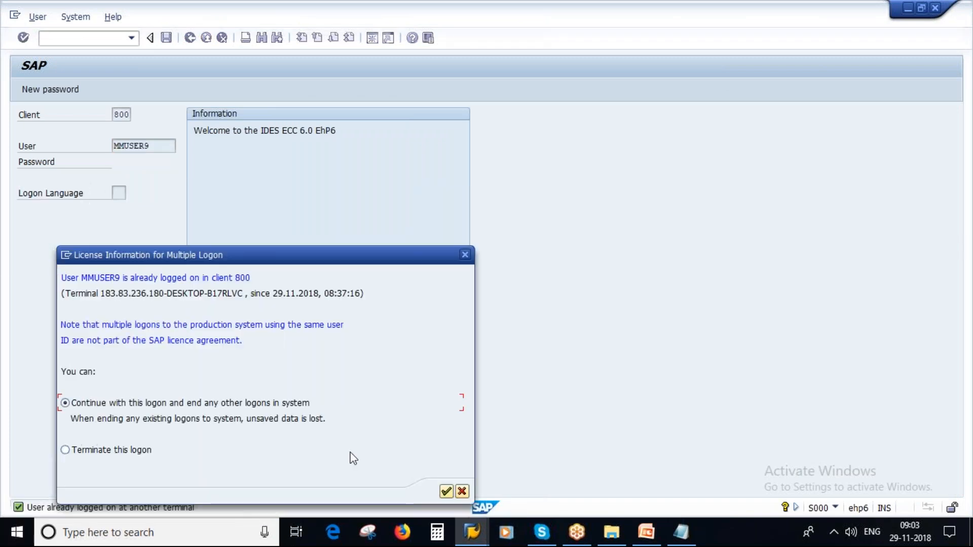
left_click(446, 491)
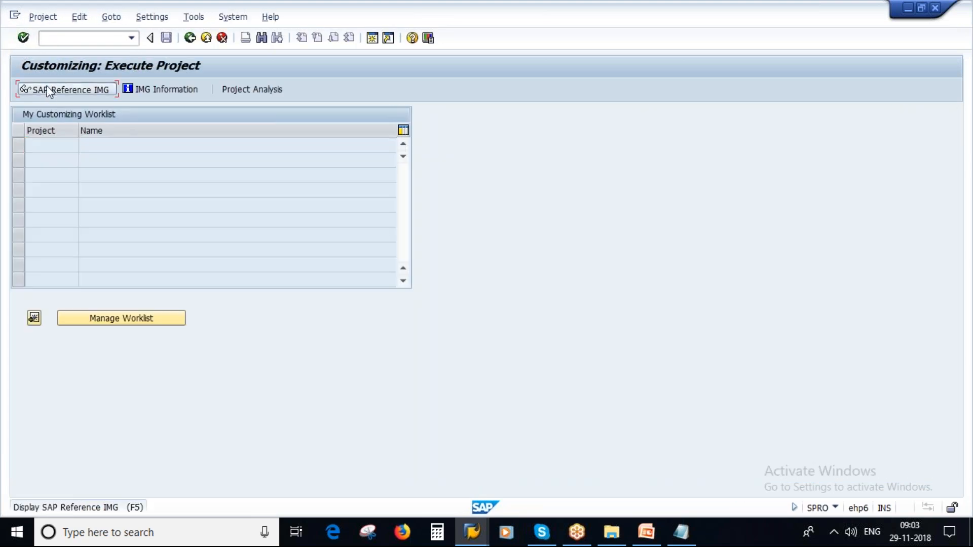
Step: Open the SAP Reference IMG and expand Logistics - General, dismissing the connection error
left_click(48, 90)
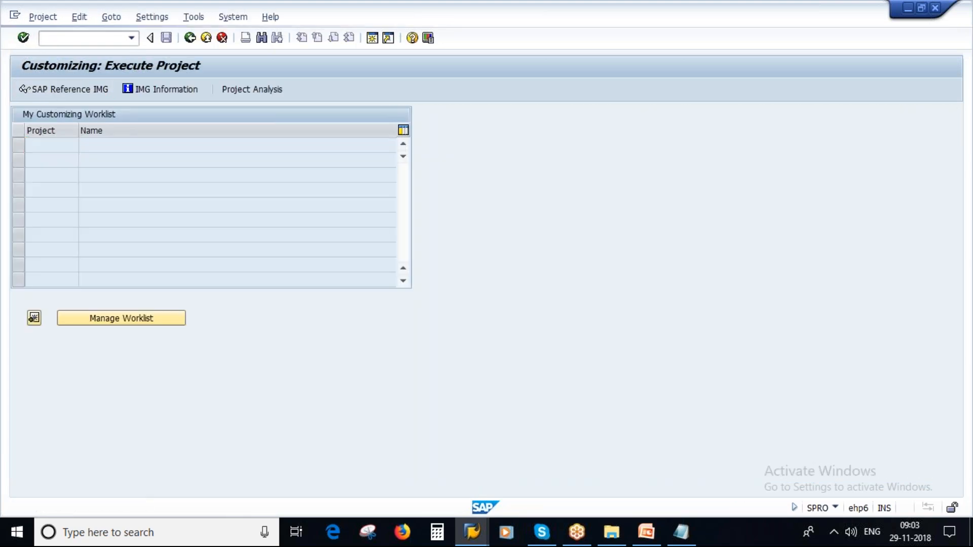
scroll(208, 299, "down", 4)
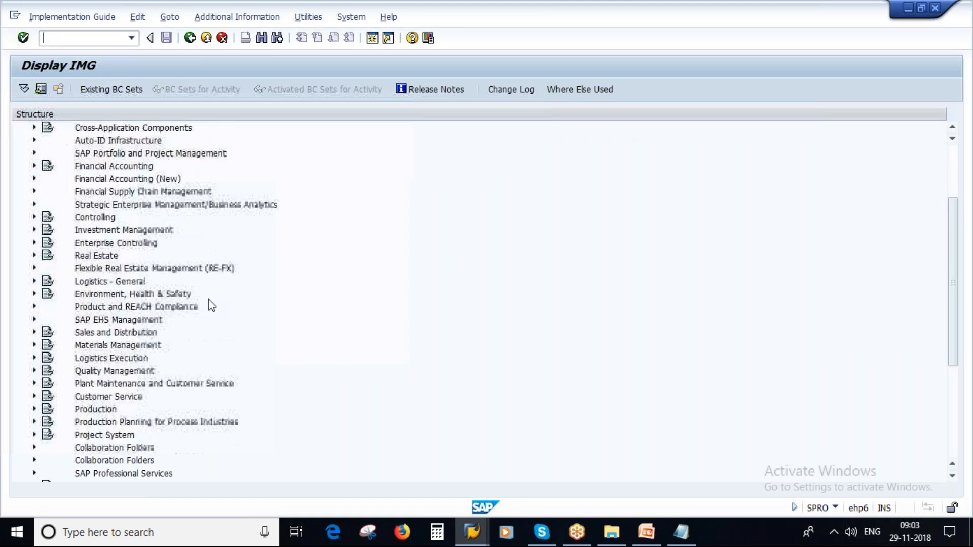
left_click(100, 244)
left_click(35, 243)
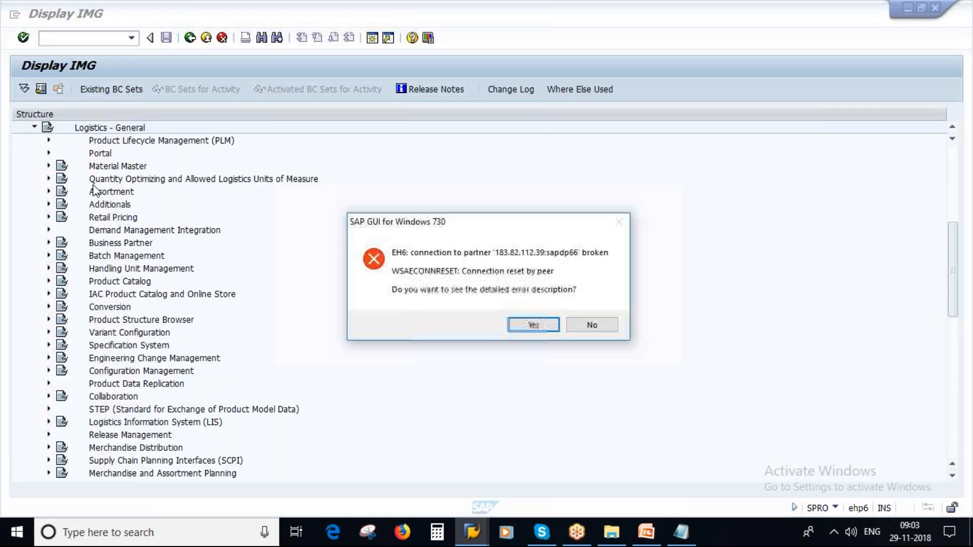
left_click(593, 324)
Step: Under Material Master > Field Selection, run Define Lock-Relevant Fields
left_click(47, 166)
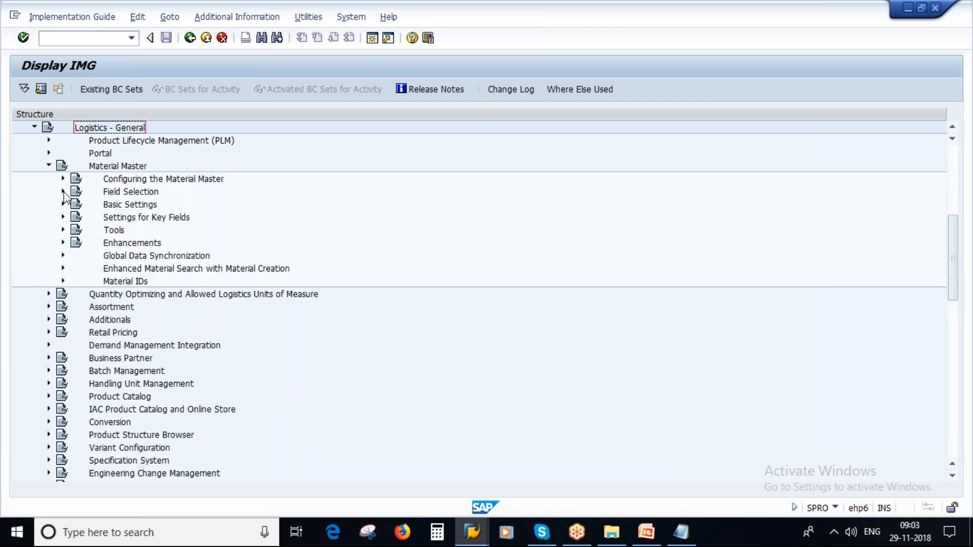
left_click(63, 179)
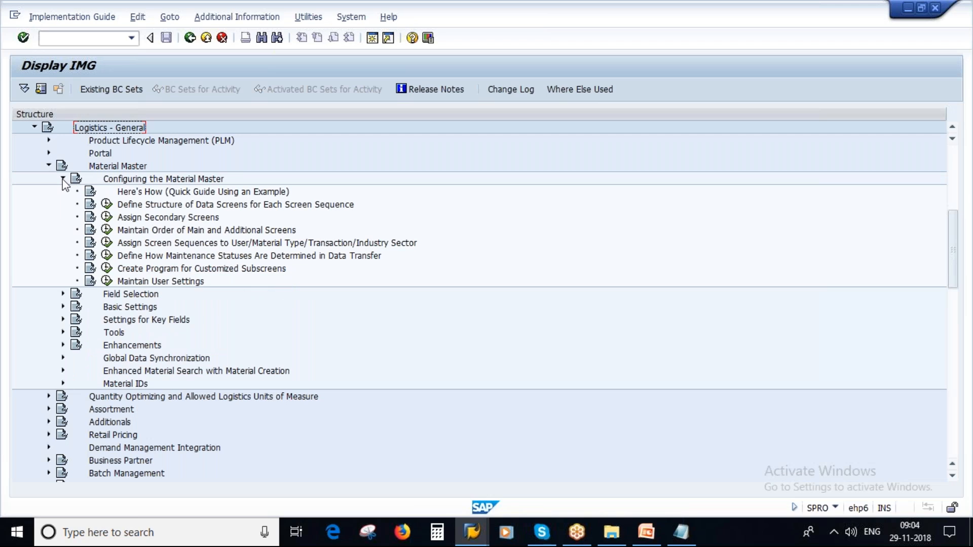
left_click(62, 178)
left_click(62, 191)
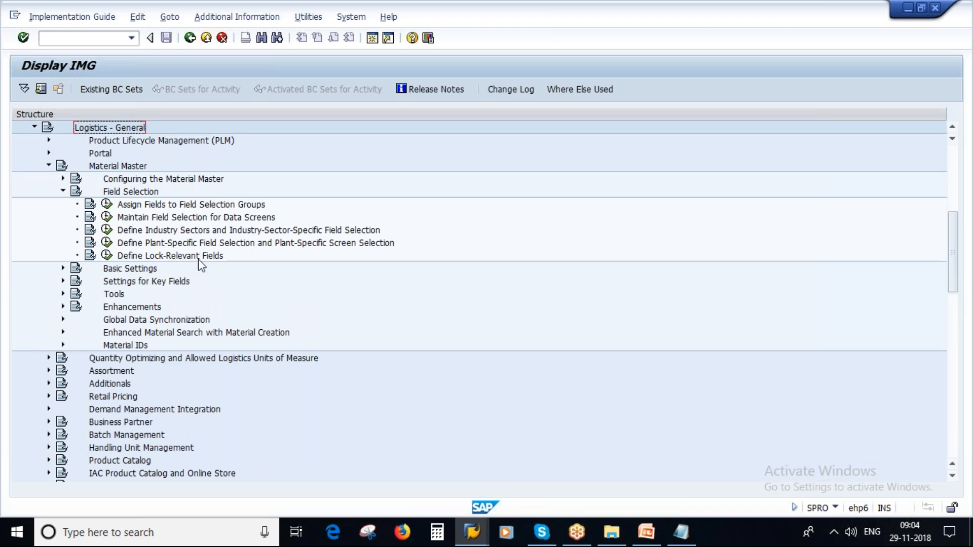
left_click(107, 255)
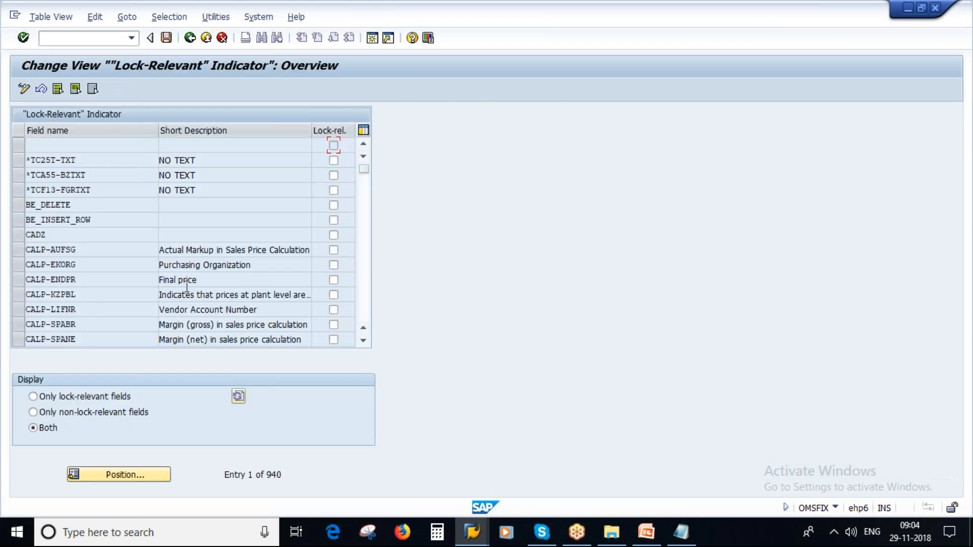
Step: Scroll the Lock-Relevant Indicator table down to the MARA field entries
scroll(187, 243, "down", 11)
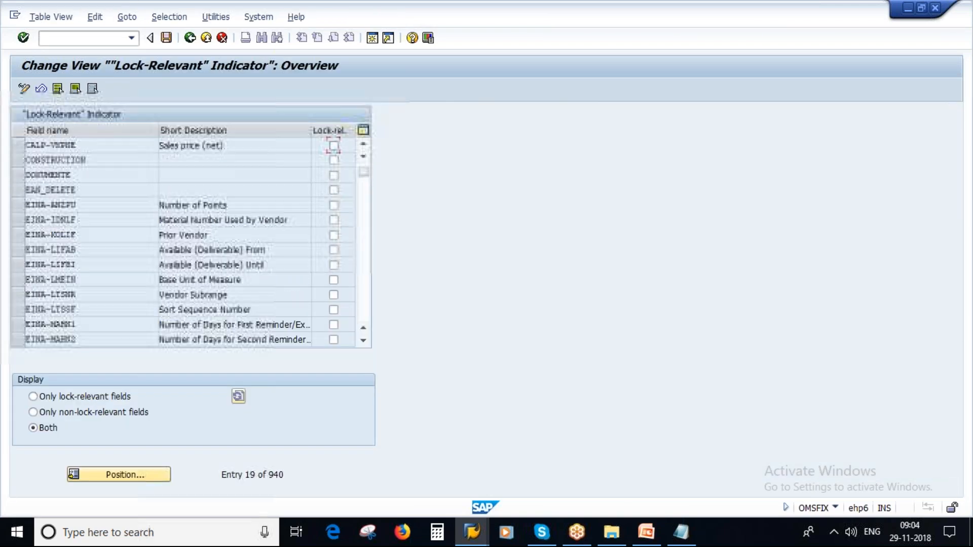
scroll(378, 306, "down", 4)
scroll(360, 310, "down", 17)
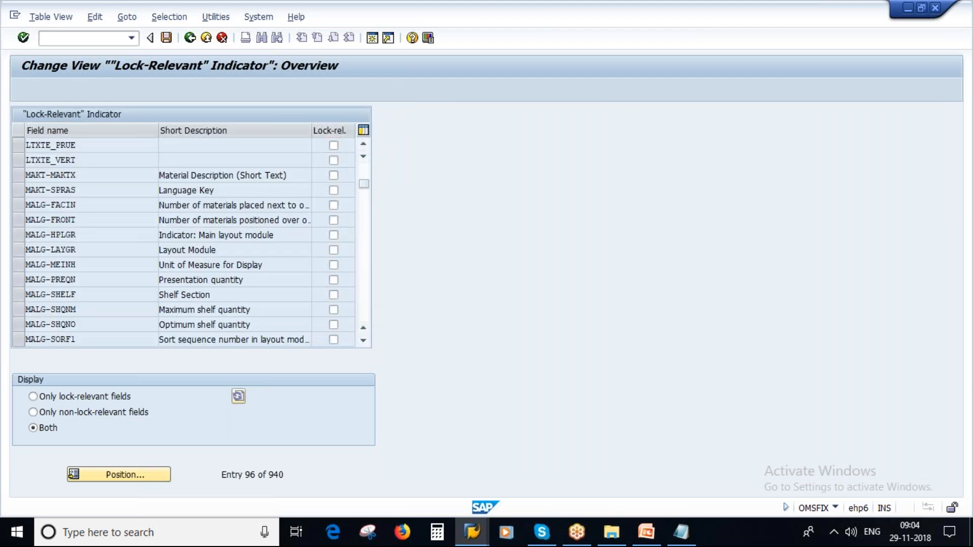
scroll(144, 243, "down", 3)
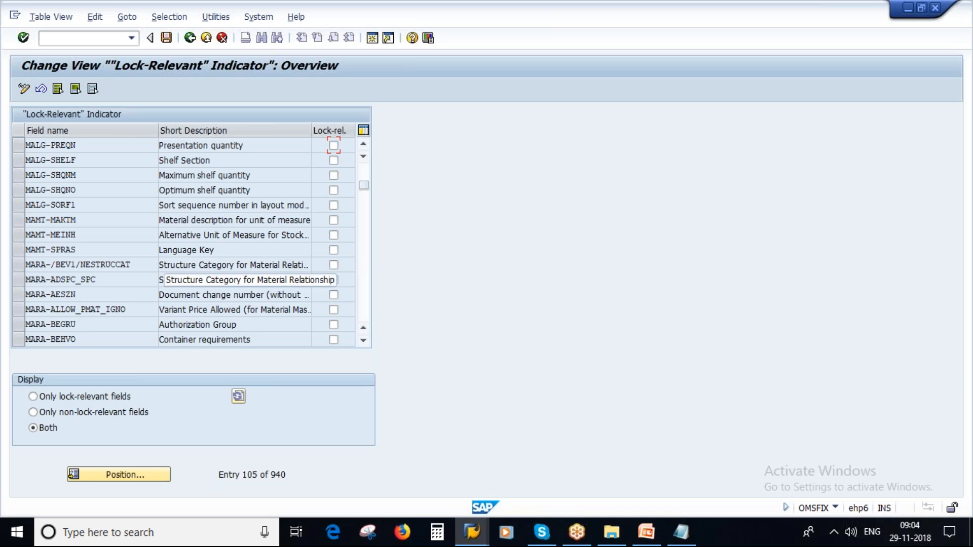
scroll(167, 266, "down", 1)
scroll(210, 284, "down", 1)
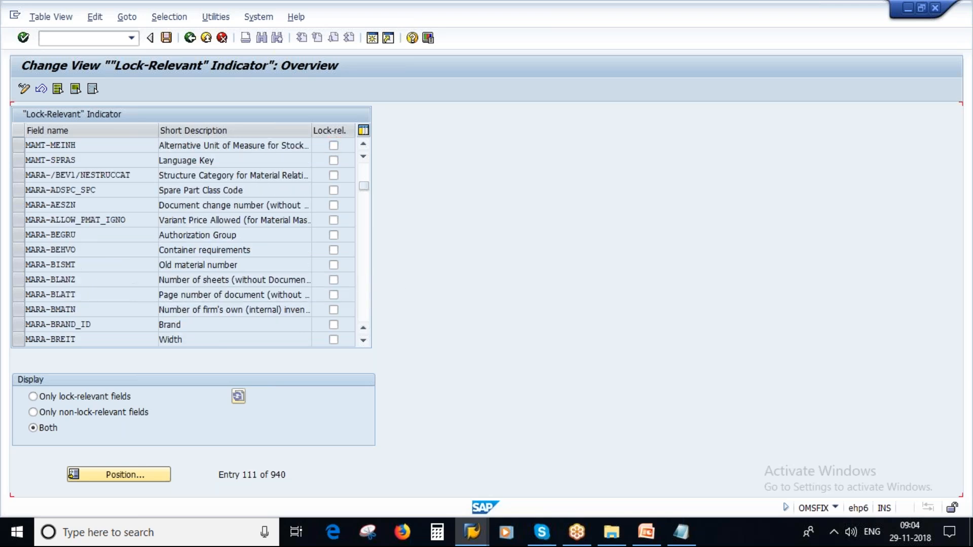
scroll(134, 290, "down", 1)
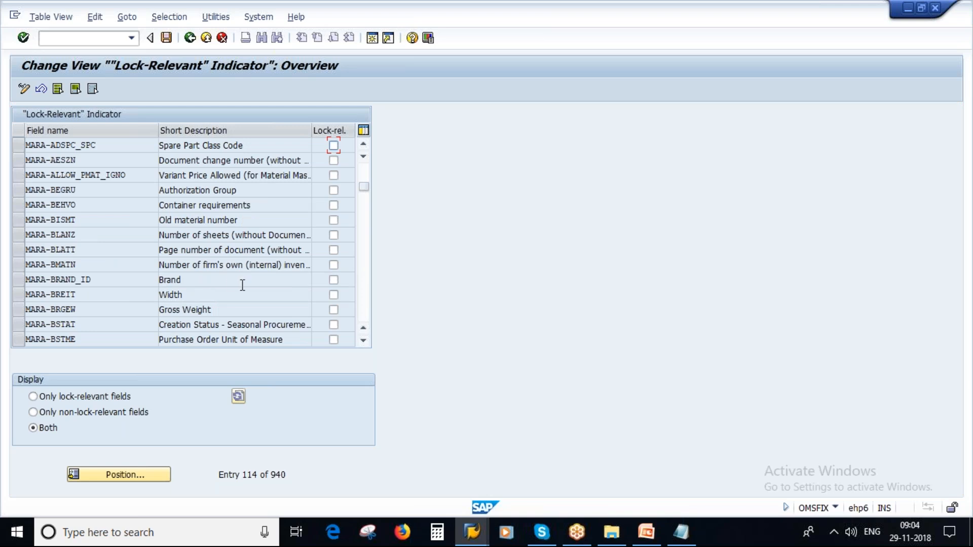
scroll(242, 285, "down", 1)
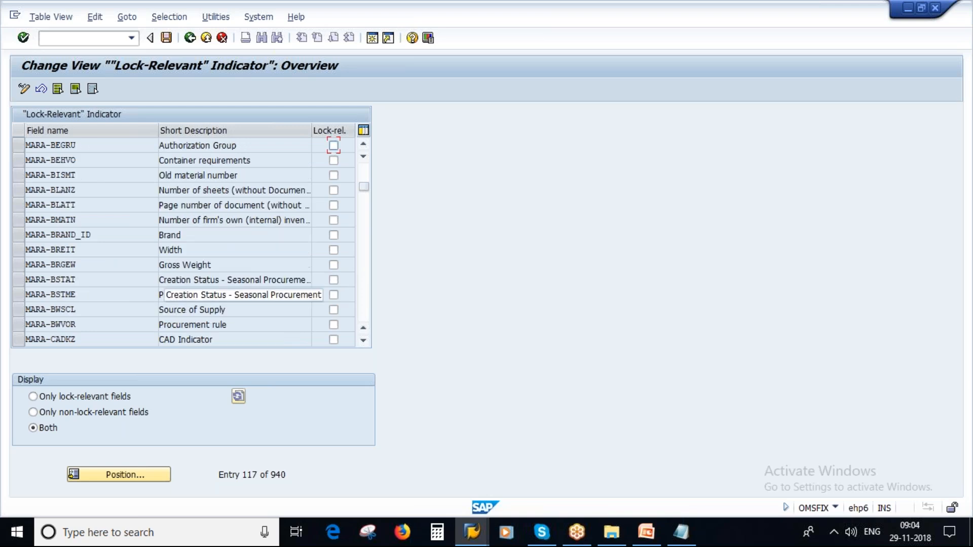
scroll(242, 294, "down", 1)
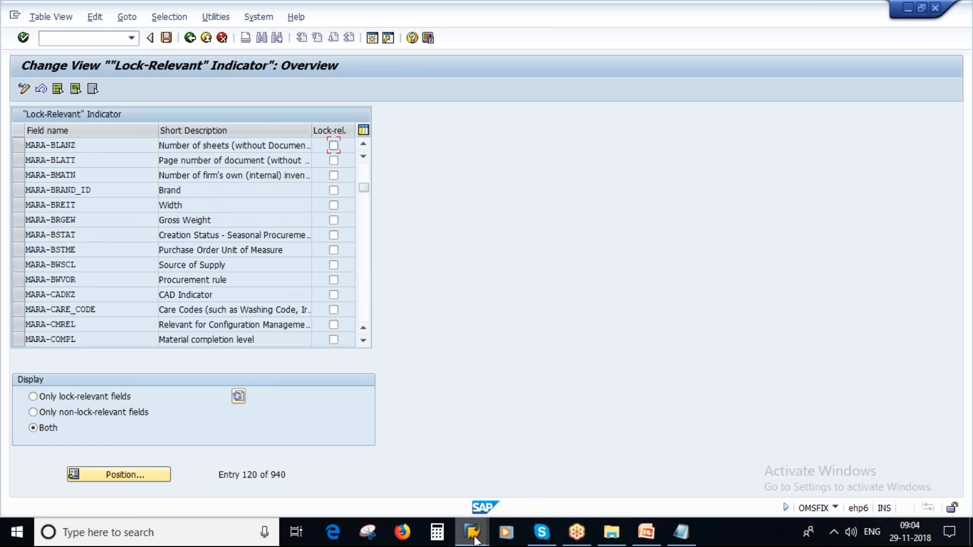
scroll(216, 255, "down", 1)
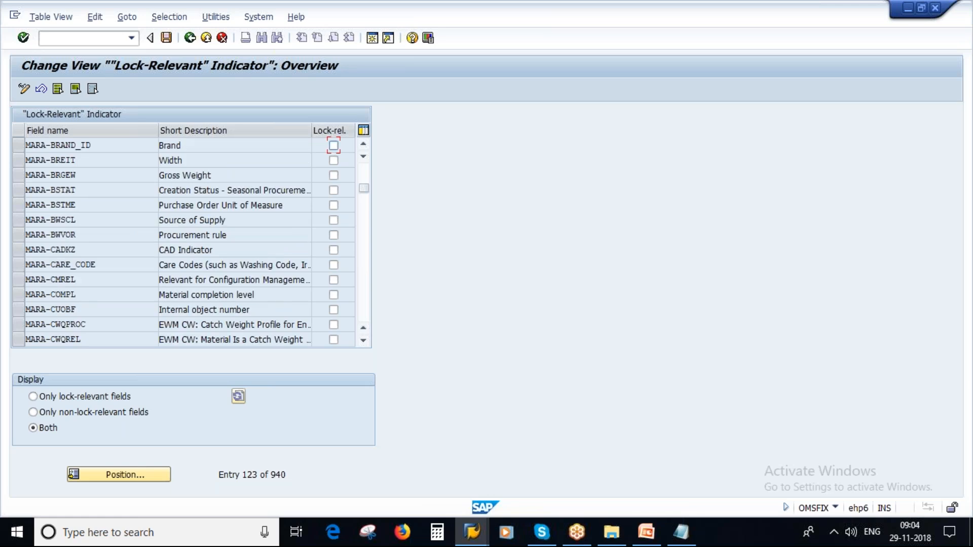
scroll(216, 255, "down", 1)
scroll(185, 243, "down", 2)
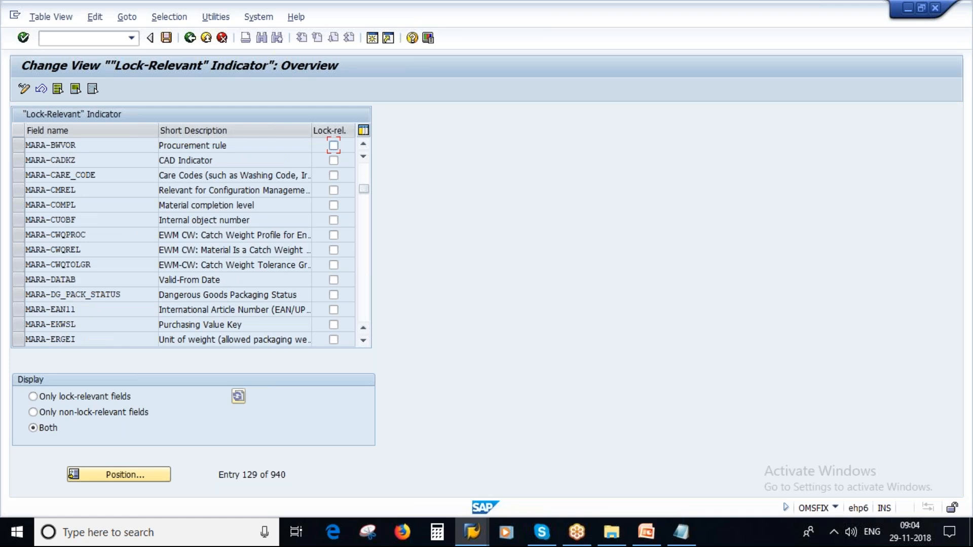
scroll(185, 242, "down", 2)
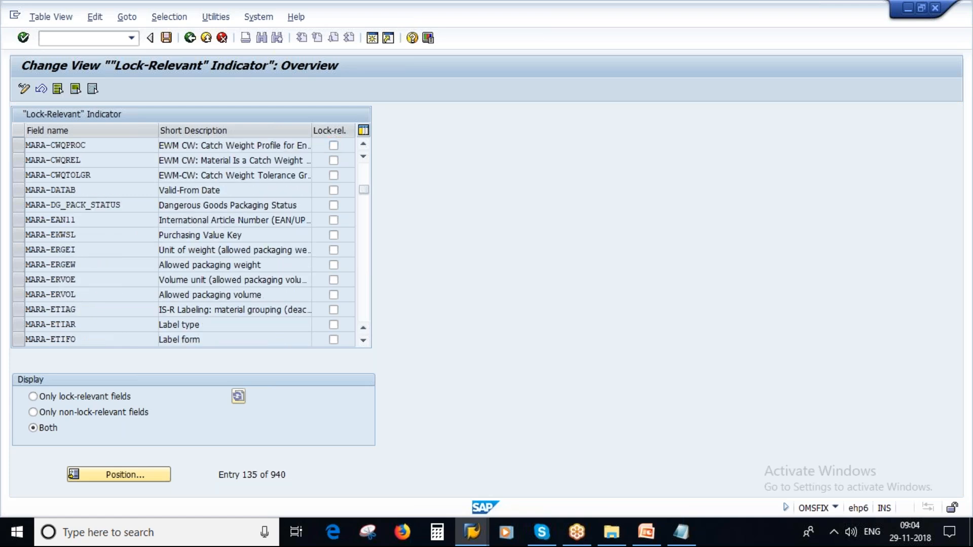
scroll(184, 242, "down", 2)
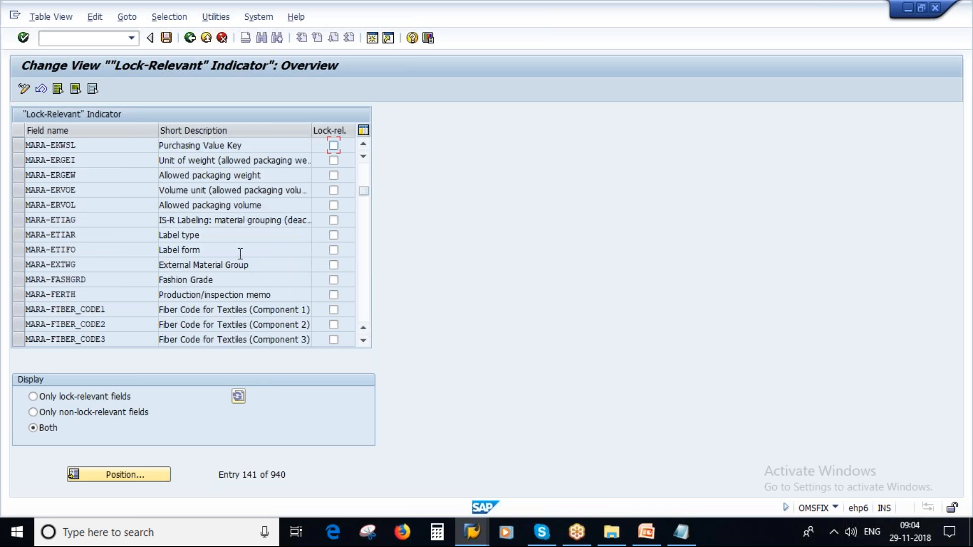
scroll(240, 254, "down", 1)
scroll(240, 254, "down", 1)
Step: Open a new SAP session from the lock-relevant fields window
left_click(472, 532)
left_click(532, 473)
left_click(373, 38)
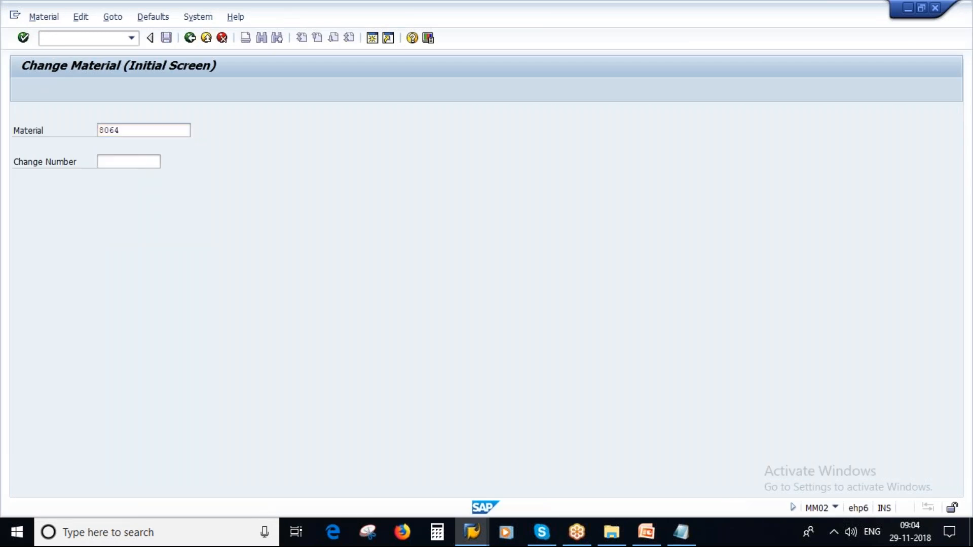
Step: Open material 8064 in MM02 with only the Basic Data 1 view selected
key("Return")
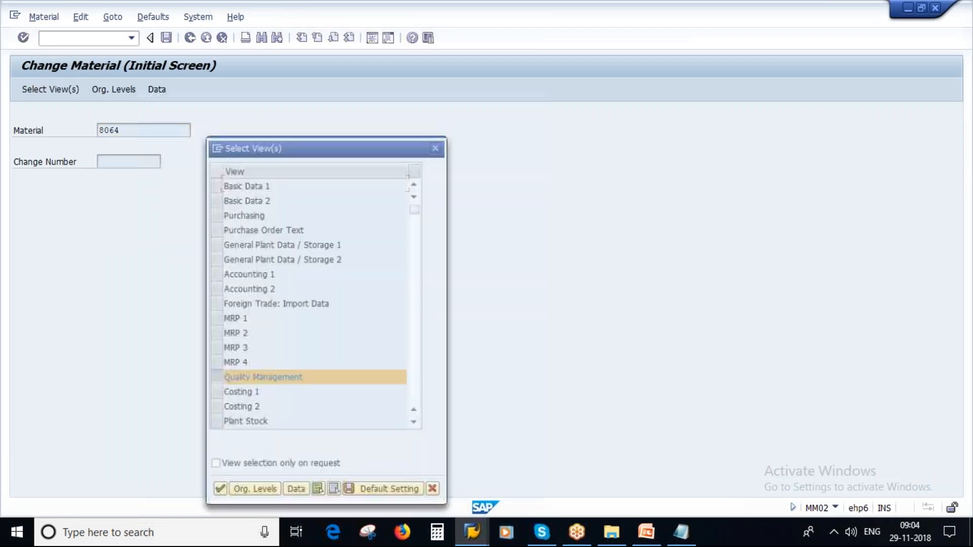
left_click(216, 365)
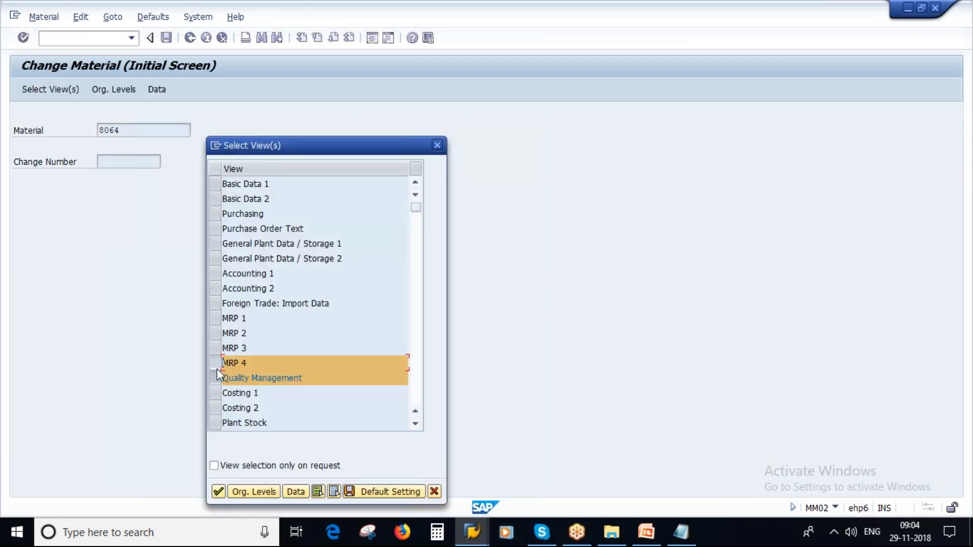
left_click(216, 376)
left_click(216, 363)
left_click(216, 187)
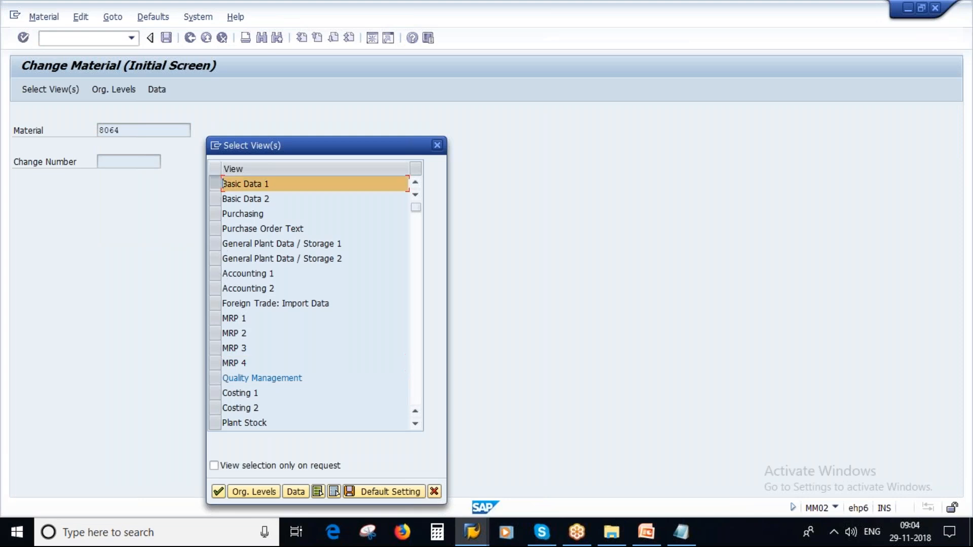
left_click(217, 491)
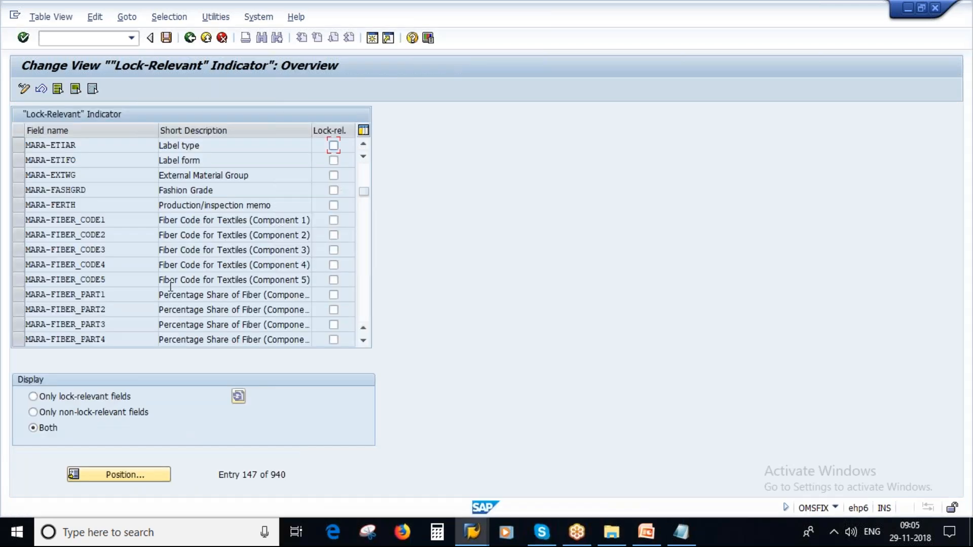
Step: Enter 'mara-' plus a pasted field name in Position, then switch to Change Material 8064
left_click(139, 476)
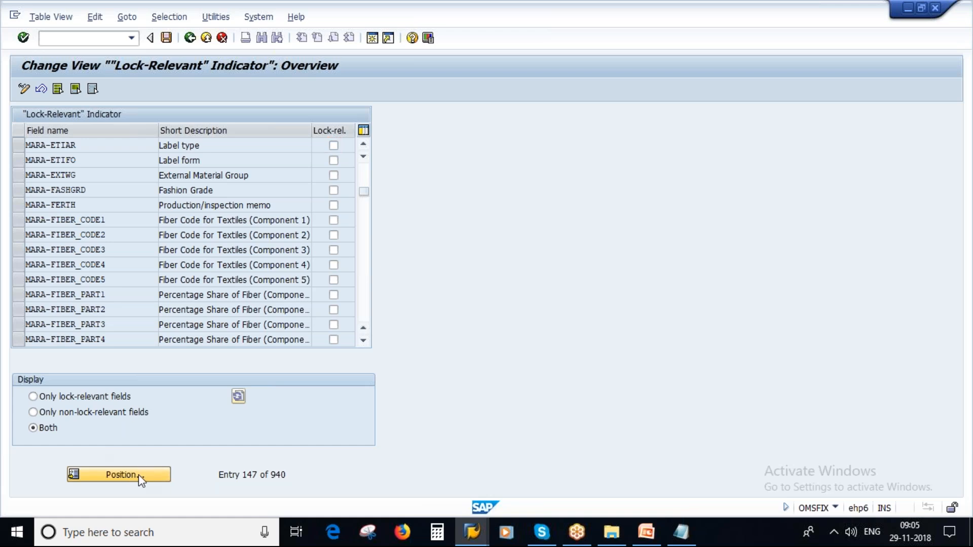
type("mara-")
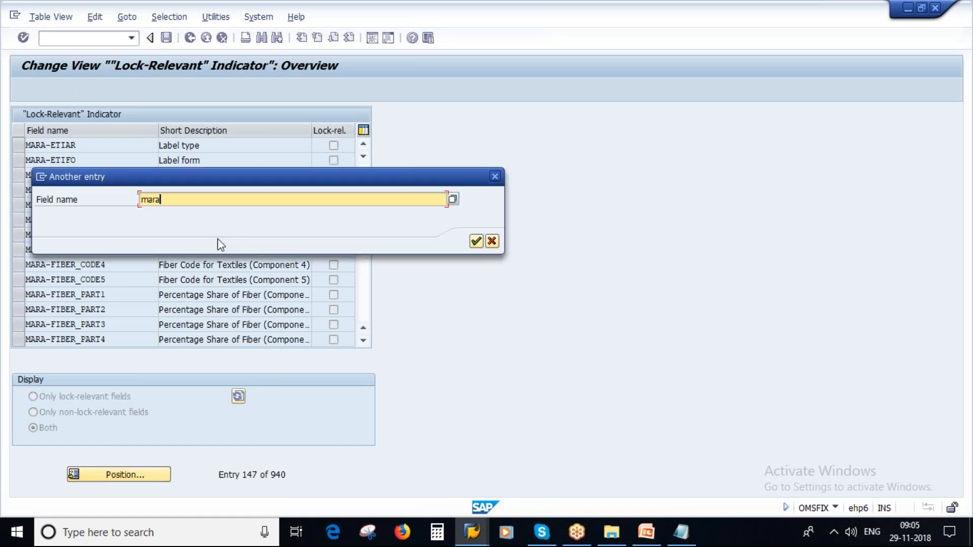
type("Field Reference")
key("BackSpace")
key("BackSpace")
key("BackSpace")
key("BackSpace")
key("BackSpace")
key("BackSpace")
key("BackSpace")
key("BackSpace")
key("BackSpace")
key("BackSpace")
key("BackSpace")
key("BackSpace")
key("BackSpace")
key("BackSpace")
key("BackSpace")
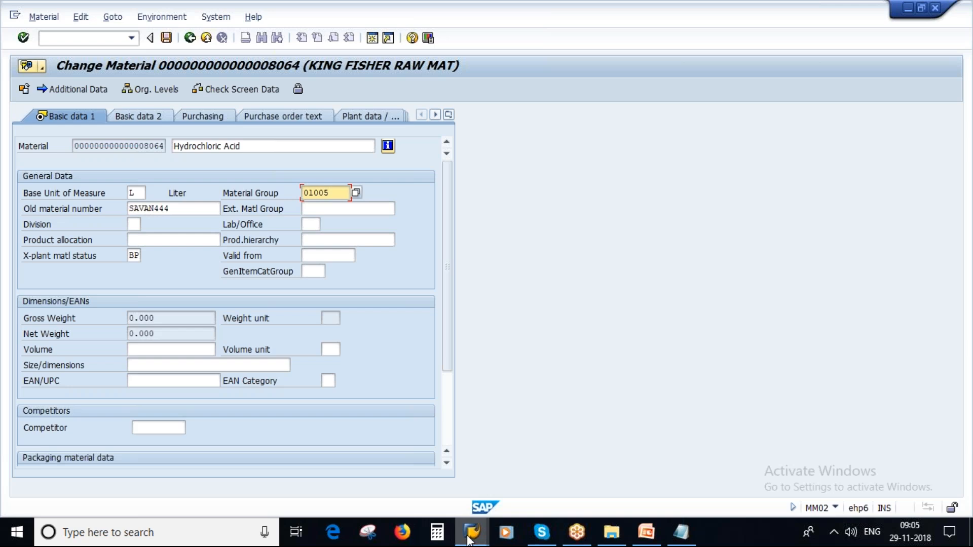
left_click(469, 540)
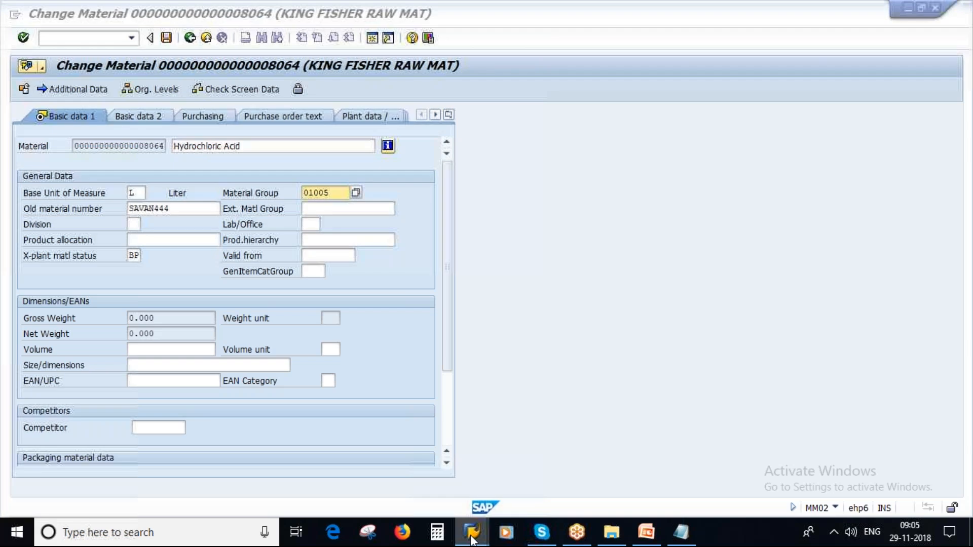
Step: Copy Material Group's technical name MATKL from its F1 technical information, then return to the lock list
mouse_move(471, 540)
left_click(573, 461)
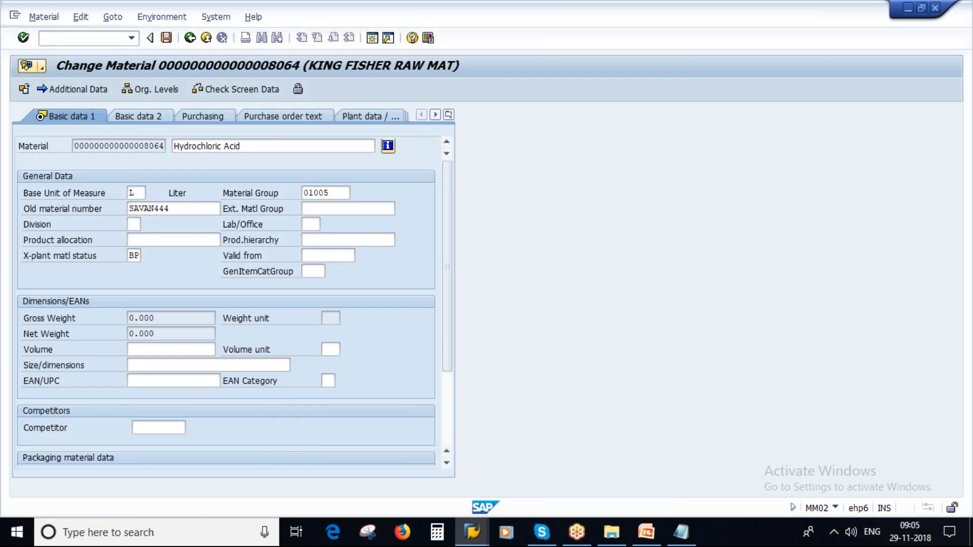
key("F1")
key("F9")
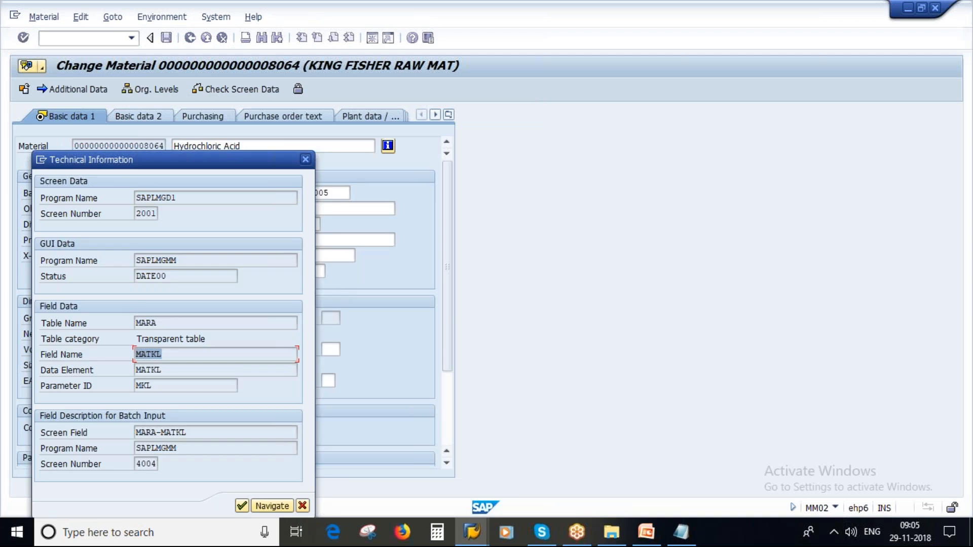
key("ctrl+c")
left_click(302, 506)
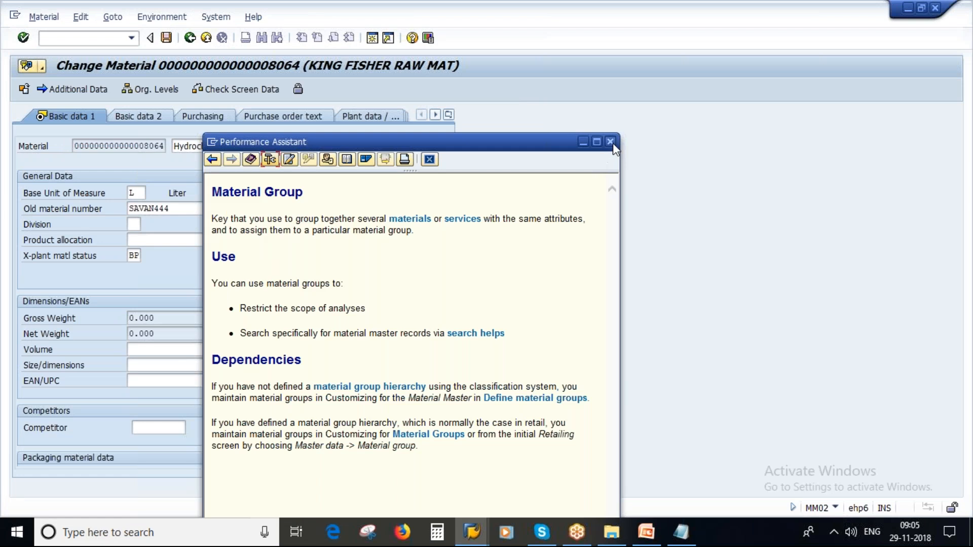
key("Escape")
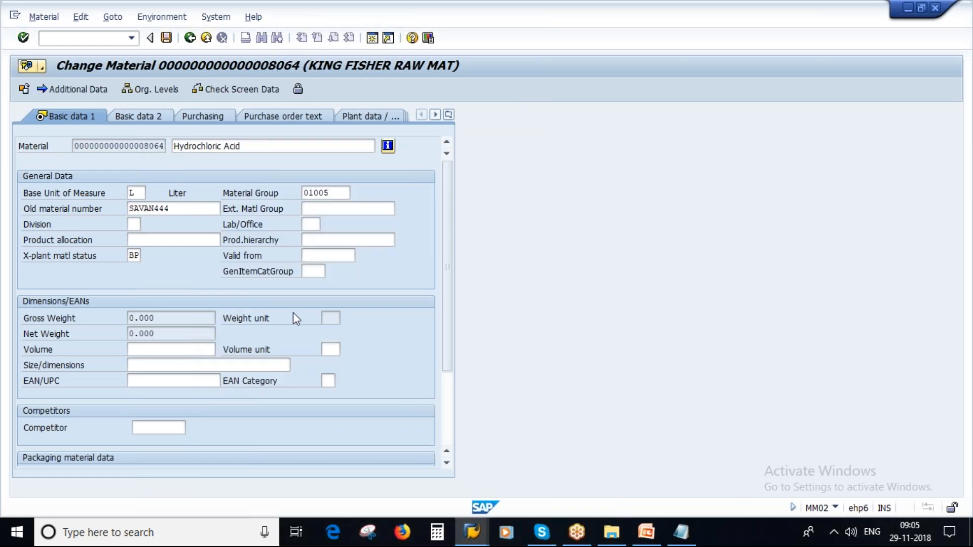
key("alt+Tab")
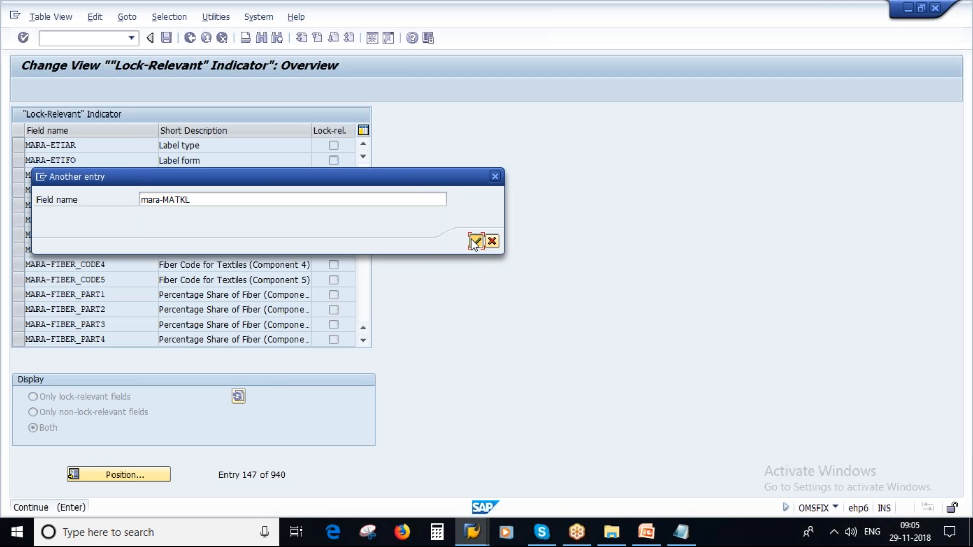
Step: Jump to MARA-MATKL, tick it as lock-relevant, and save
left_click(475, 241)
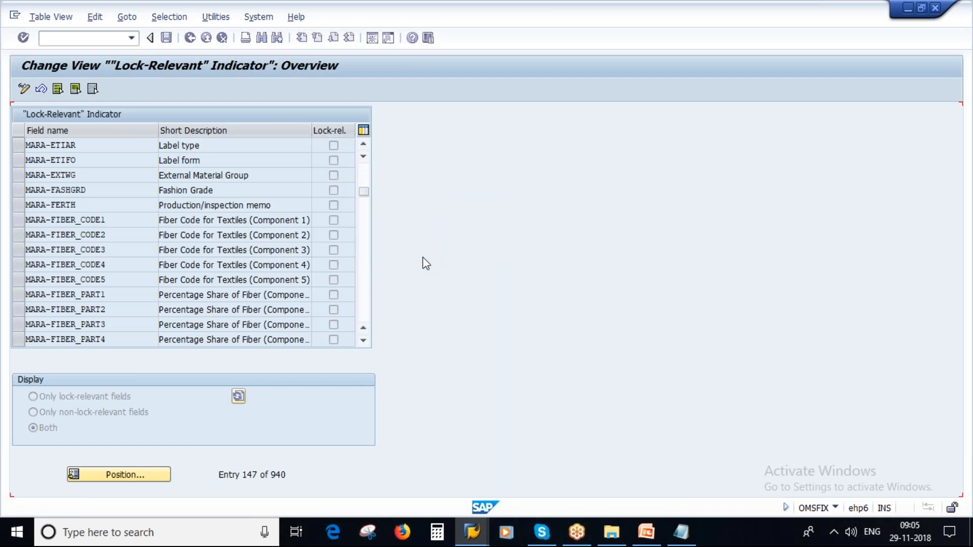
left_click(333, 146)
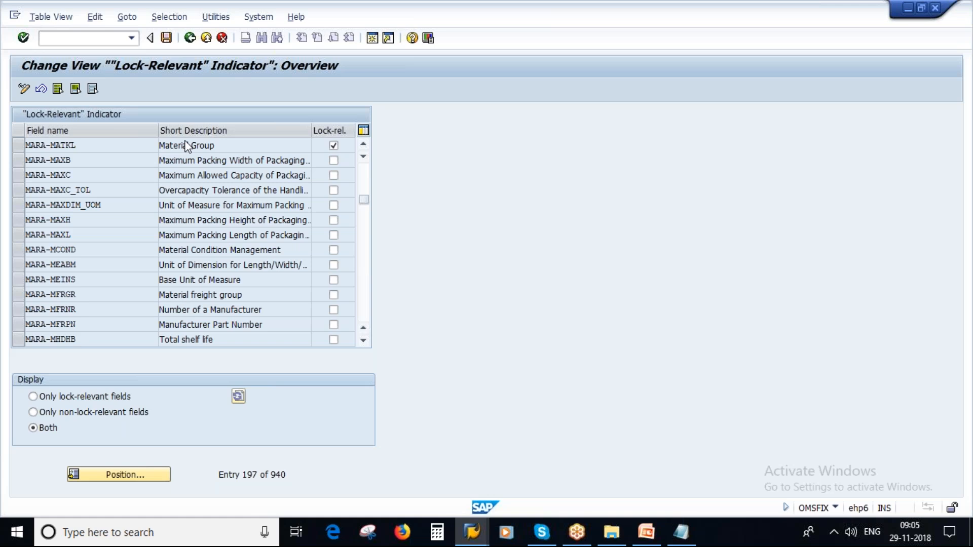
left_click(213, 245)
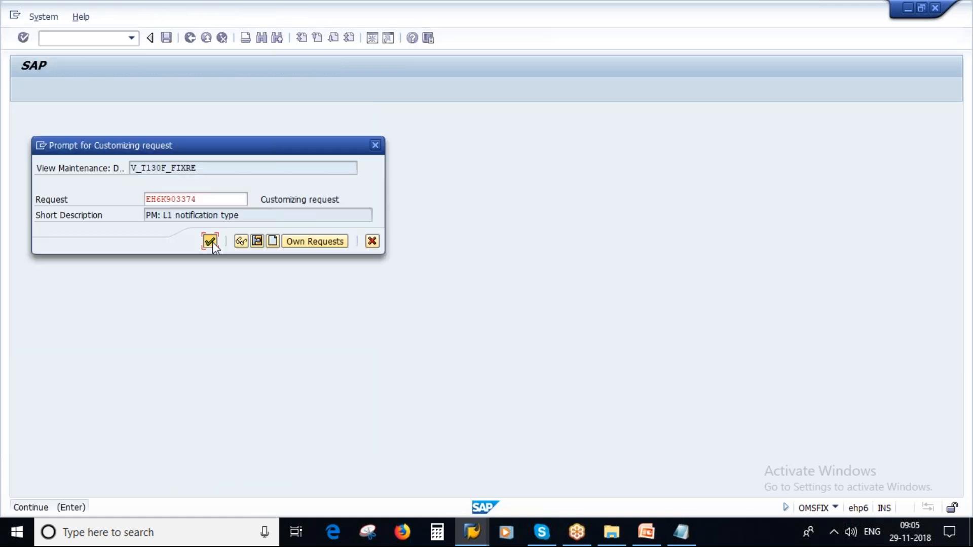
Step: Confirm the customizing request, then lock material 8064 on Basic Data 1 and save it
left_click(215, 378)
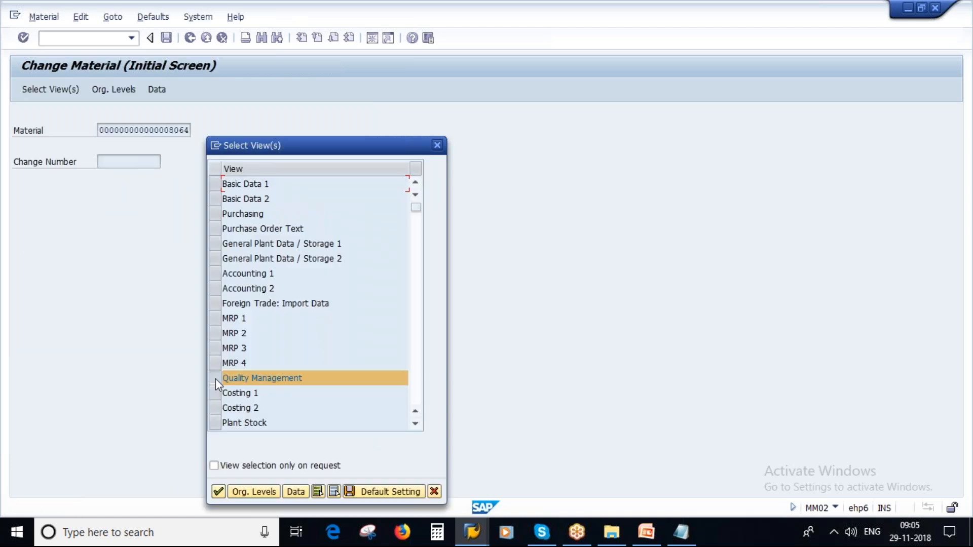
key("Return")
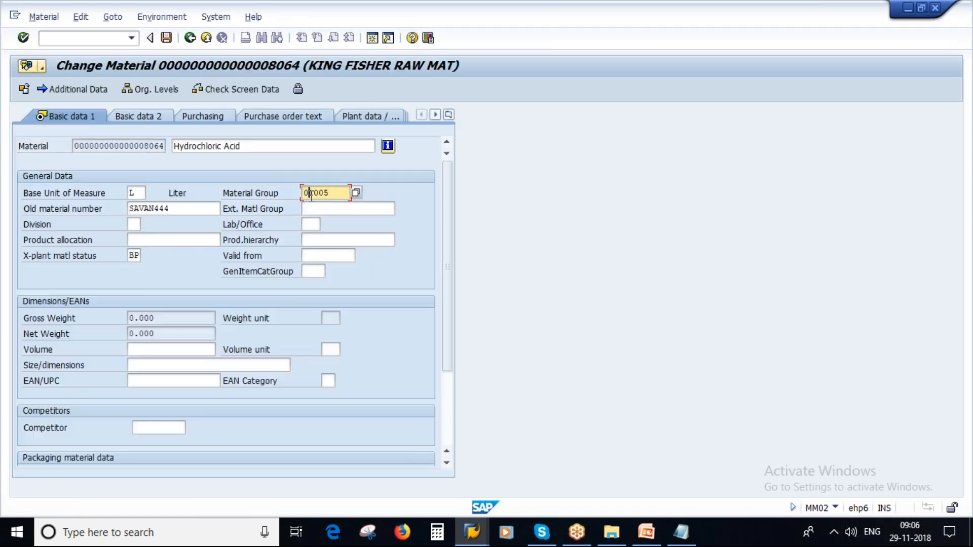
left_click(298, 90)
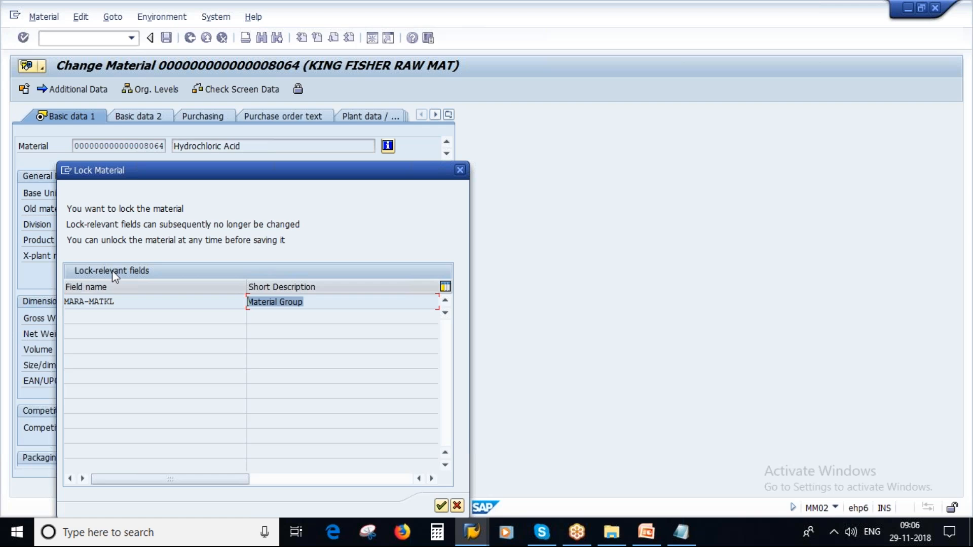
left_click(126, 299)
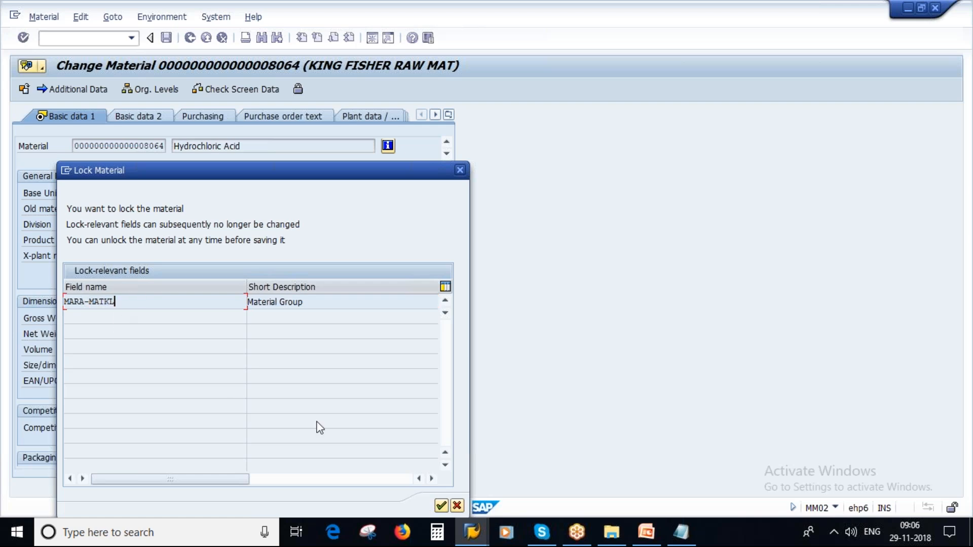
left_click(441, 506)
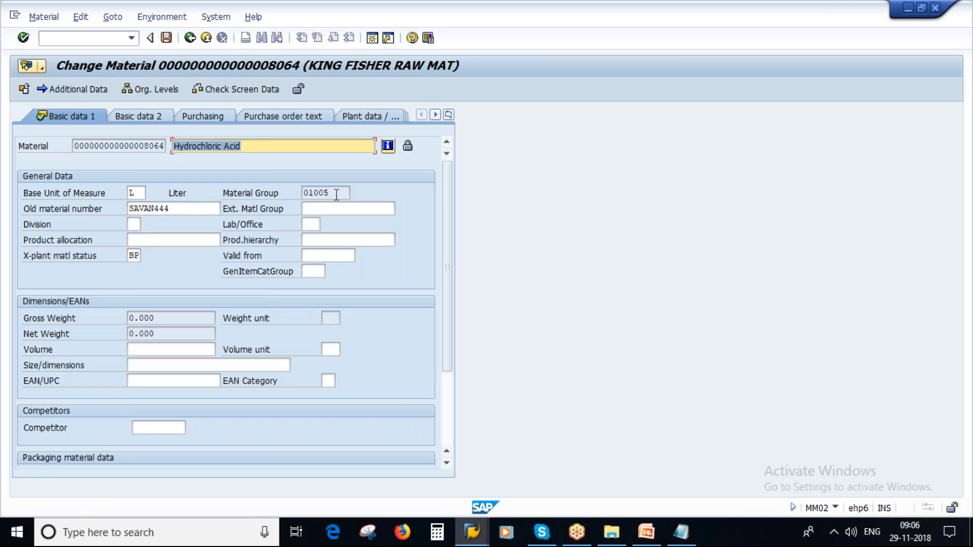
left_click(166, 38)
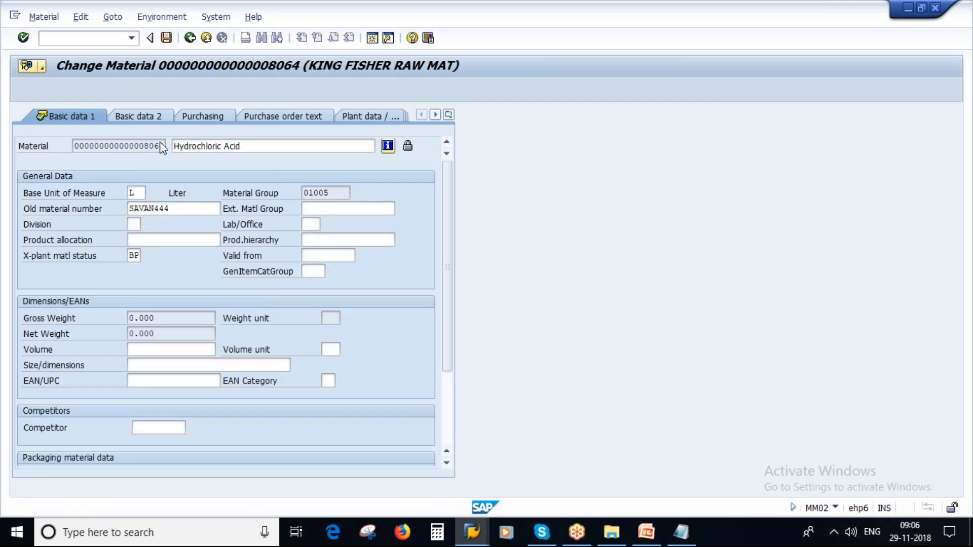
left_click(191, 262)
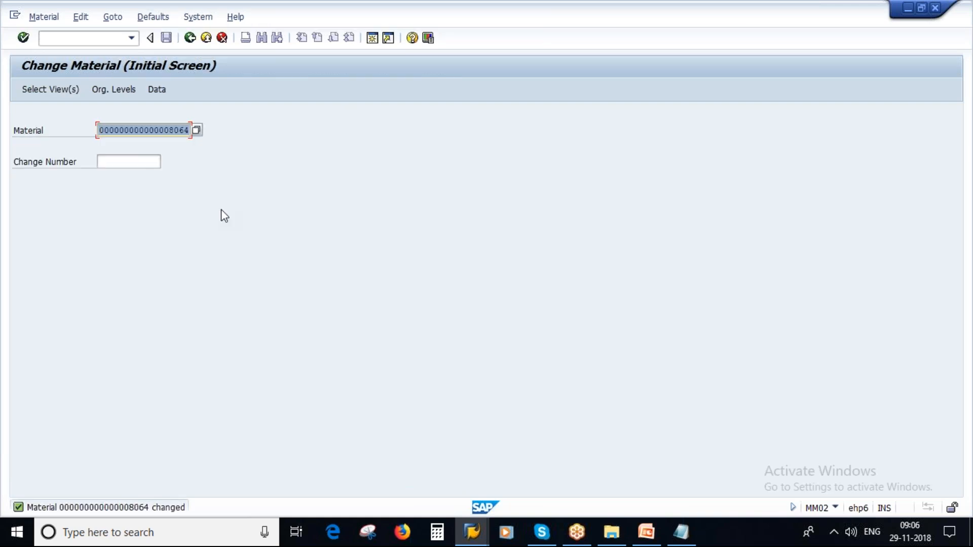
Step: Reopen material 8064's Basic Data 1 and check that Material Group 01005 is locked
key("Return")
left_click(215, 378)
left_click(215, 184)
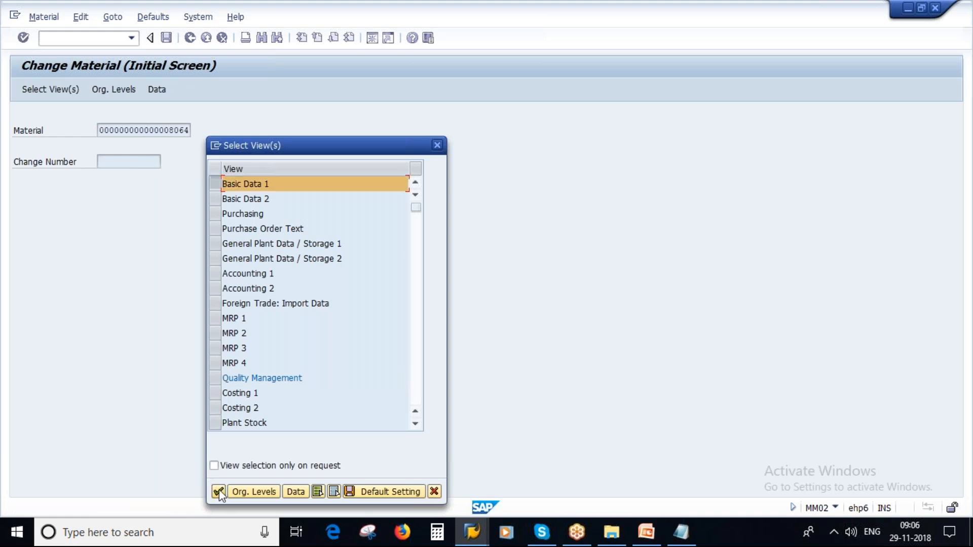
key("Return")
left_click_drag(332, 193, 301, 195)
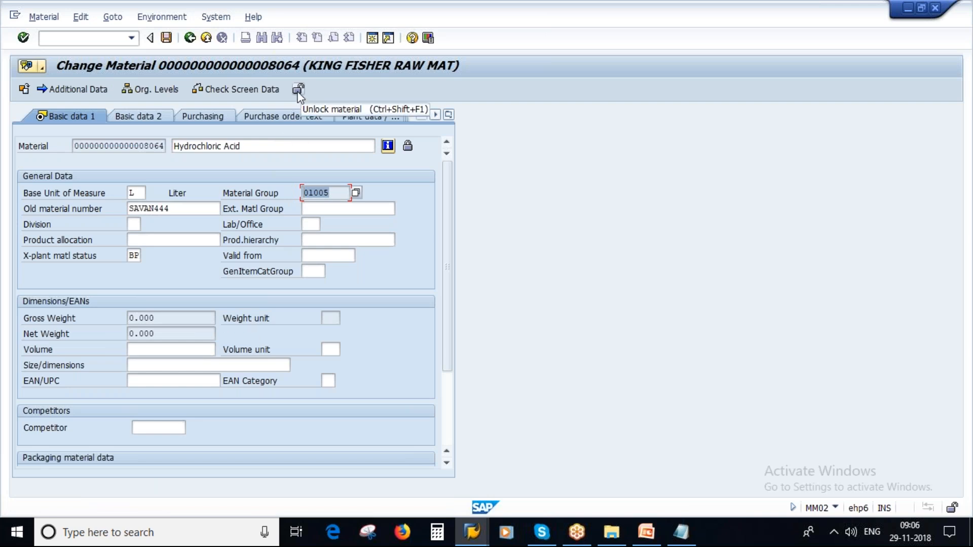
left_click(321, 193)
left_click_drag(331, 194, 303, 195)
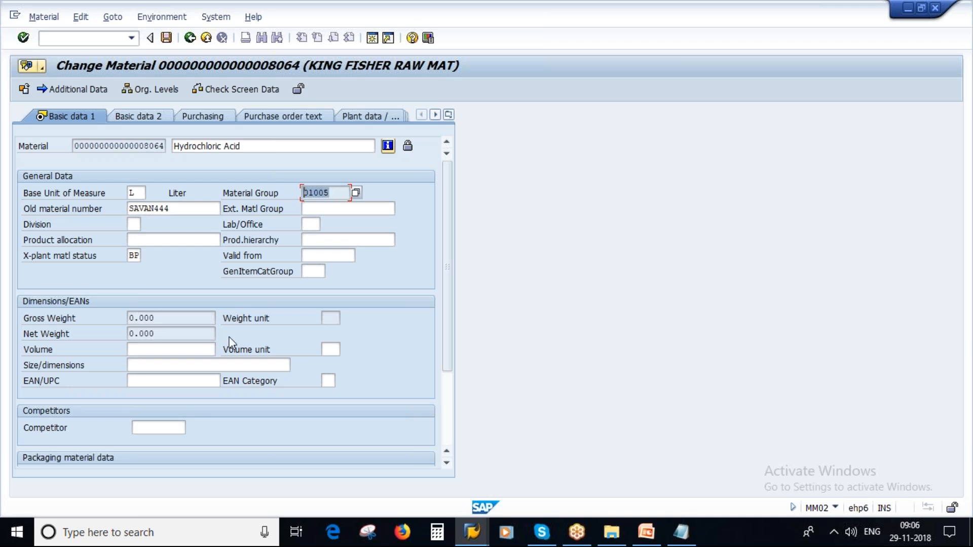
Step: Unlock material 8064, verify Material Group is editable, and return to the PowerPoint slides
left_click(297, 90)
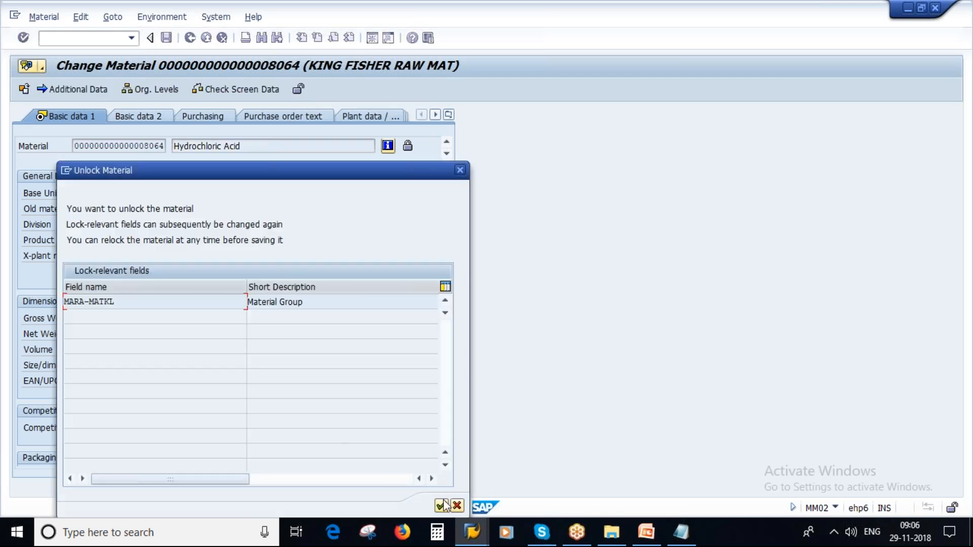
left_click(440, 507)
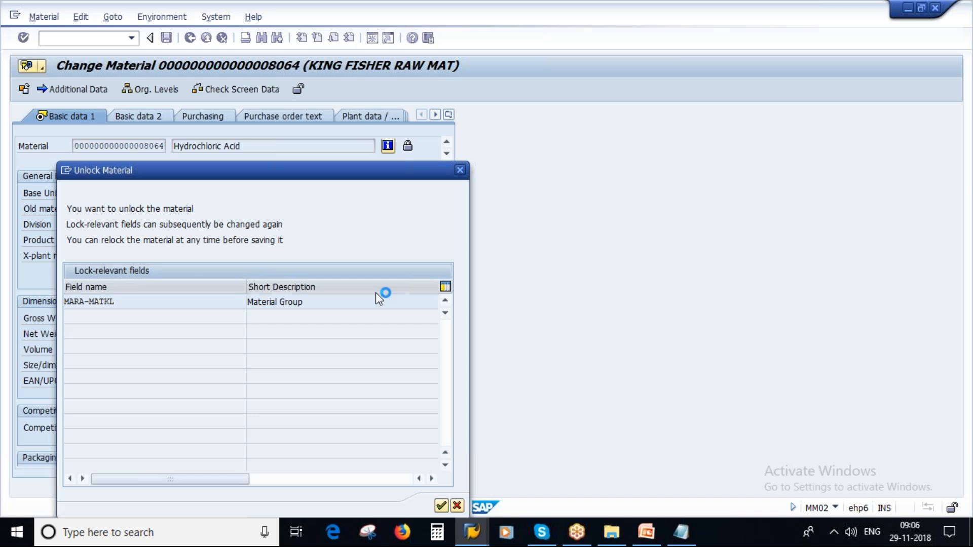
double_click(328, 193)
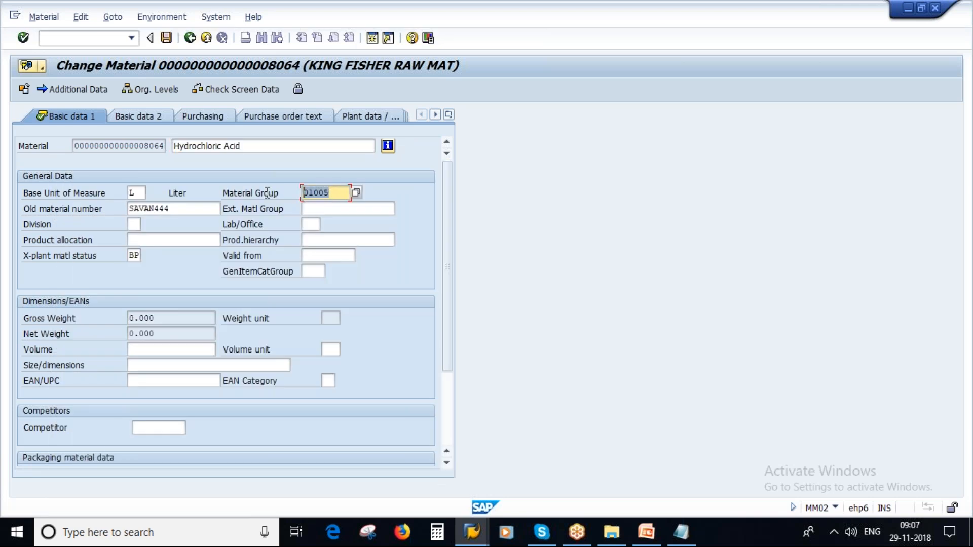
left_click(643, 533)
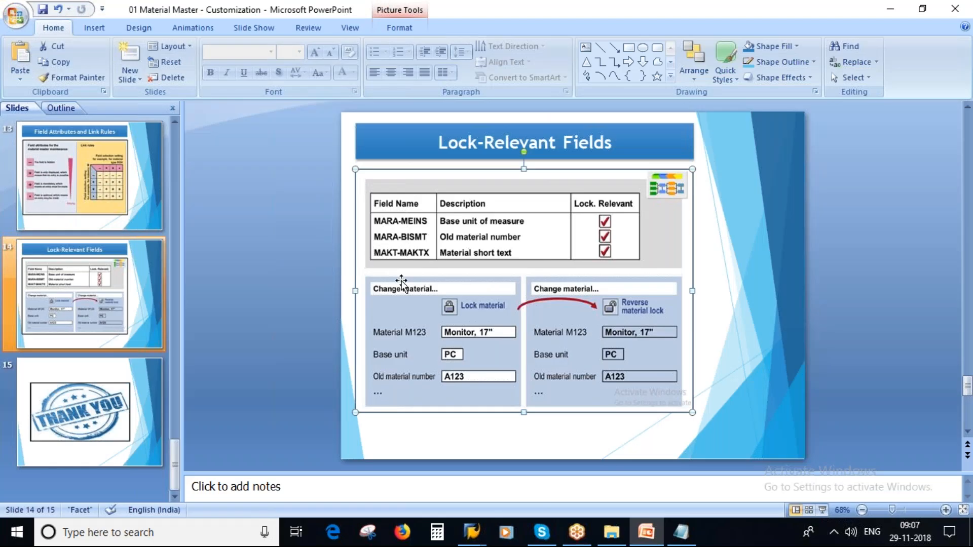
Step: Return to SAP and save material 8064 in its unlocked state, confirming the save prompt
key("alt+Tab")
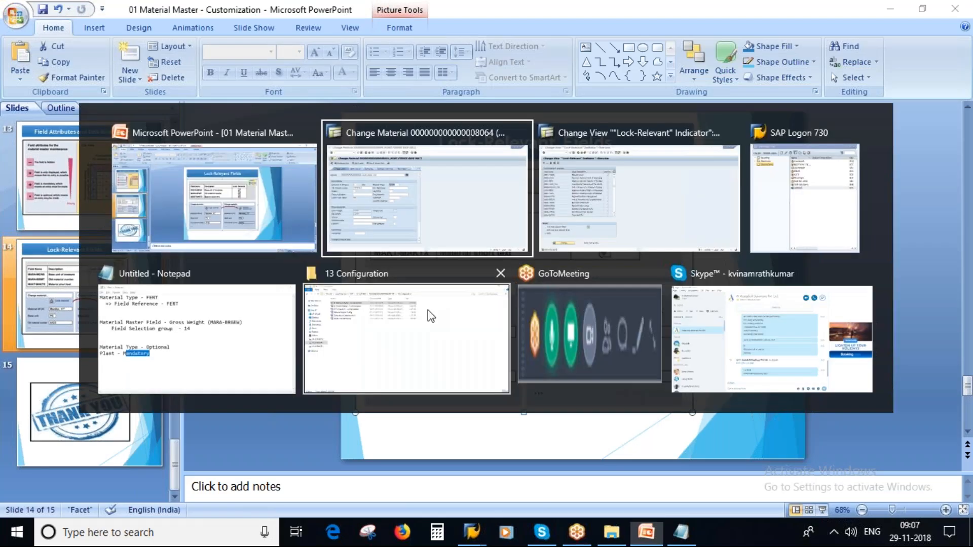
key("ctrl+s")
left_click(196, 262)
left_click(472, 532)
Step: Clear the Lock-rel. flag on MARA-MATKL, save, and return to the Lock-Relevant Fields slide
left_click(475, 469)
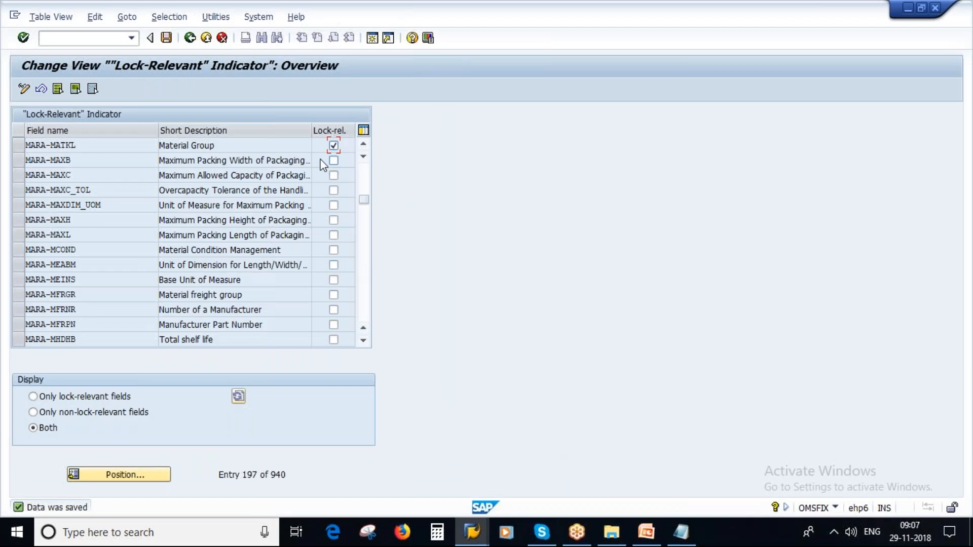
double_click(88, 145)
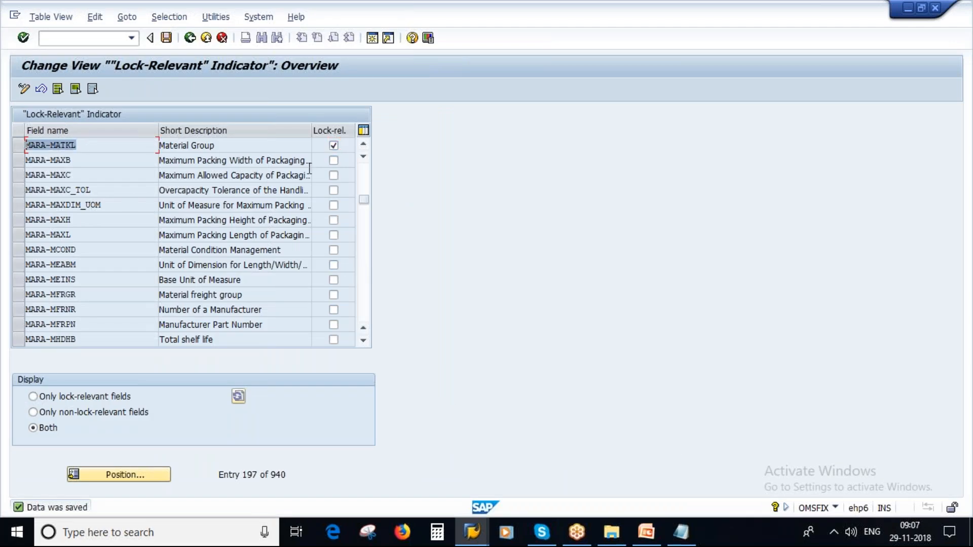
left_click(334, 146)
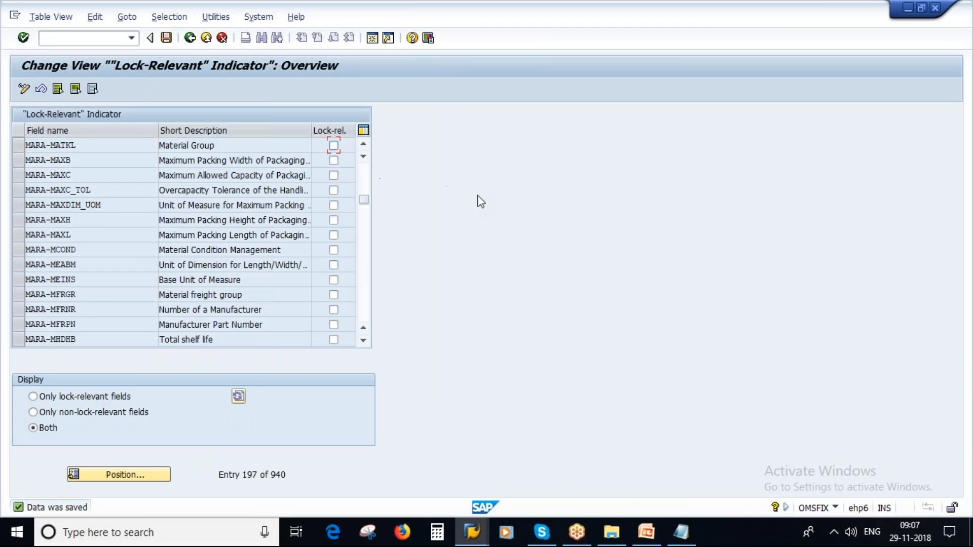
key("ctrl+s")
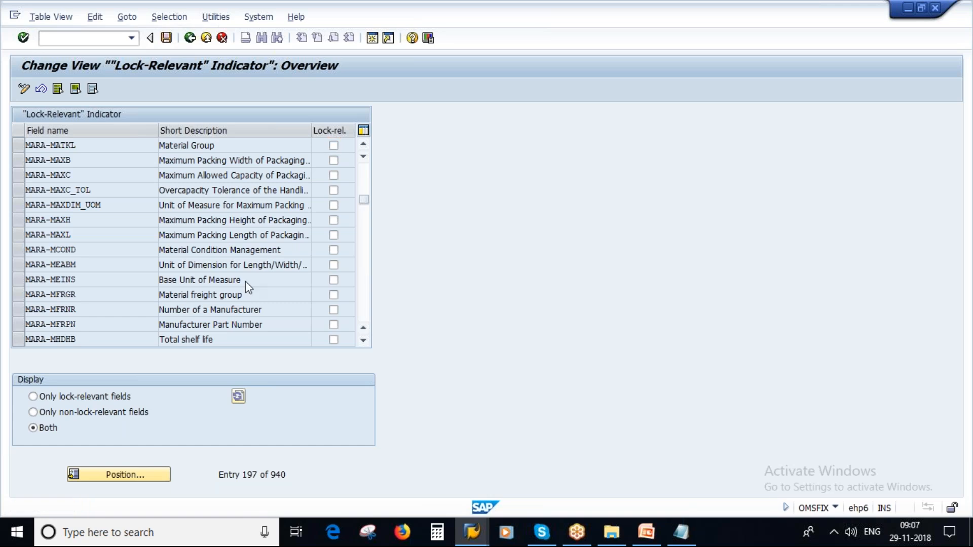
left_click(644, 536)
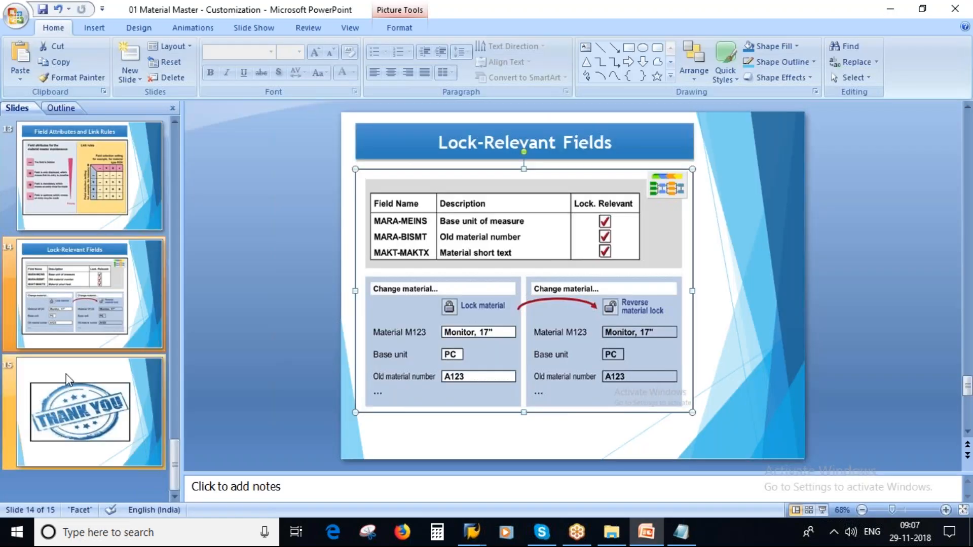
scroll(67, 379, "up", 10)
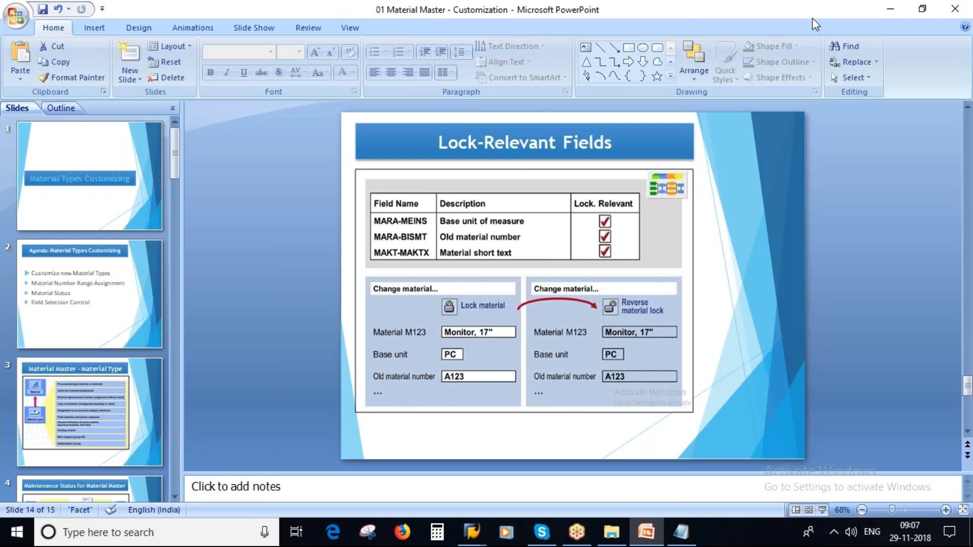